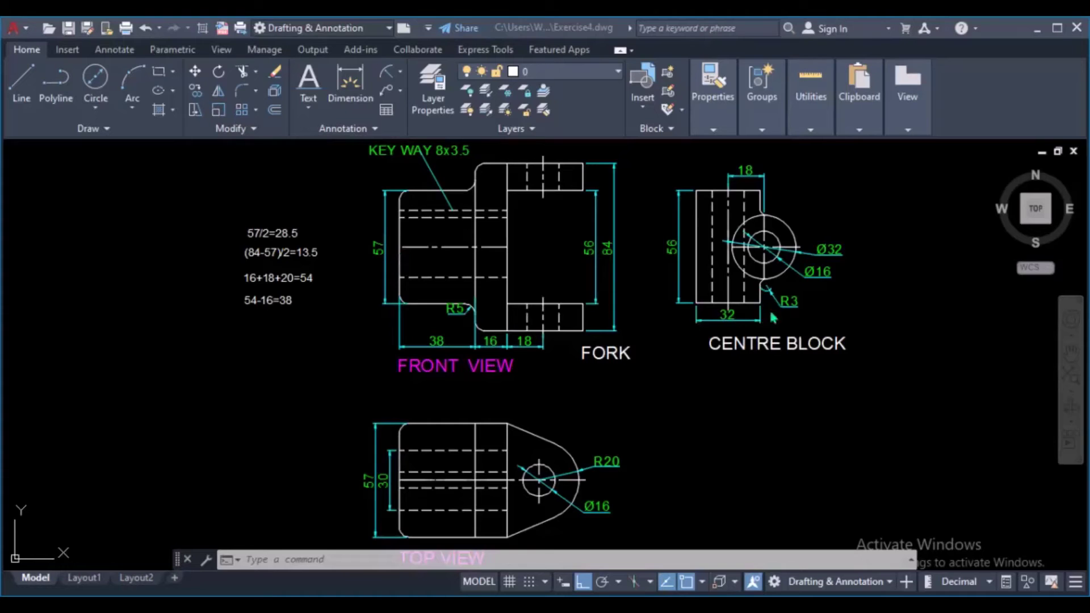
- Start the LINE command and pan to open empty space right of the centre block
{"action": "middle_click_drag", "start_coordinate": [704, 340], "coordinate": [580, 353]}
{"action": "left_click", "coordinate": [22, 82]}
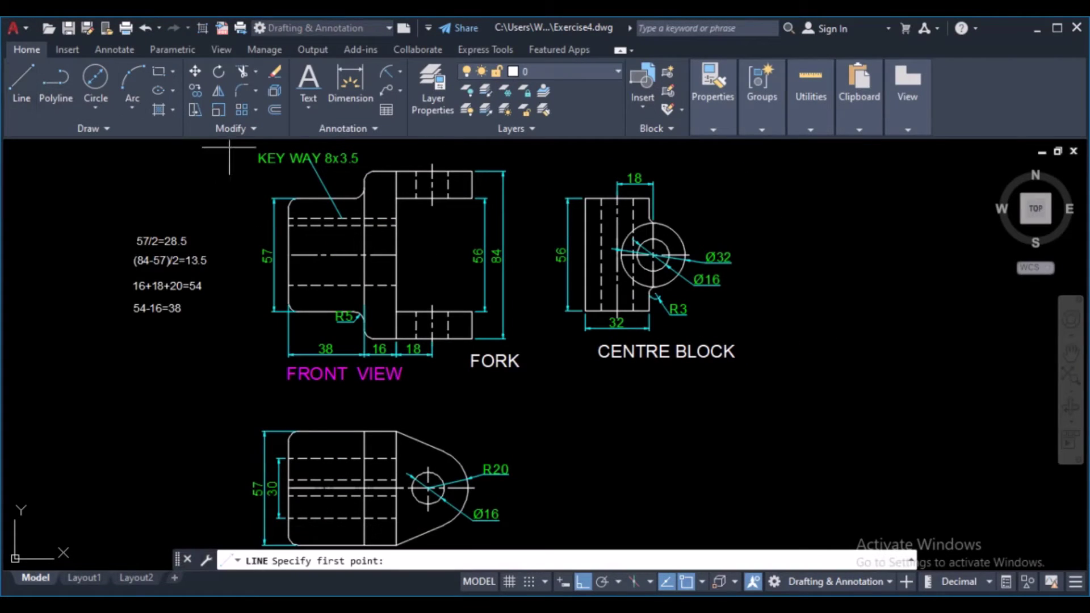
{"action": "mouse_move", "coordinate": [778, 305]}
{"action": "middle_mouse_down"}
{"action": "mouse_move", "coordinate": [654, 306]}
{"action": "mouse_move", "coordinate": [763, 308]}
{"action": "middle_mouse_up"}
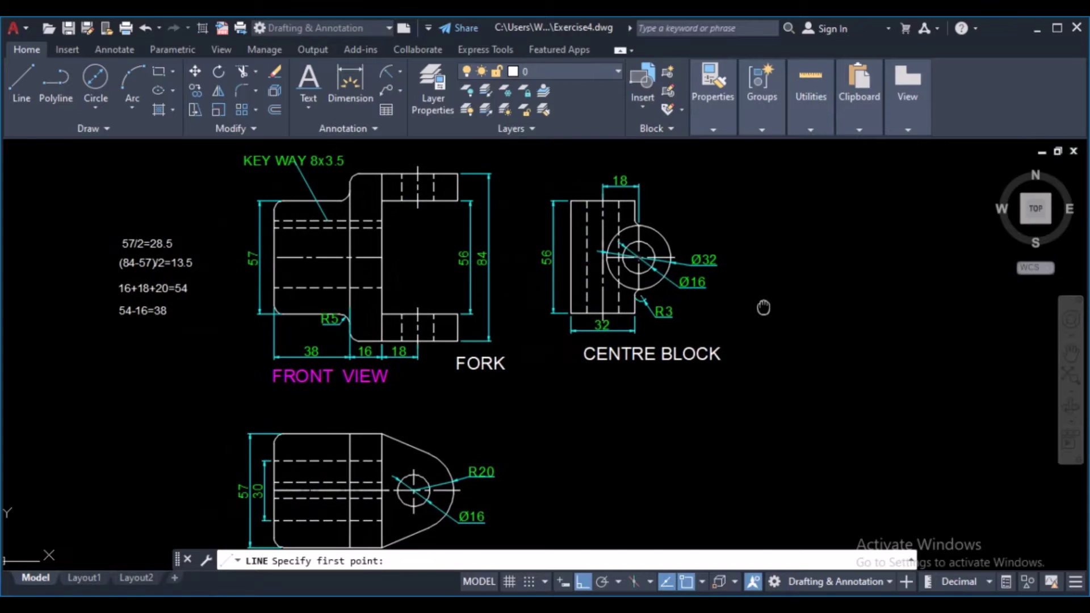
{"action": "scroll", "coordinate": [137, 242], "scroll_direction": "up", "scroll_amount": 6}
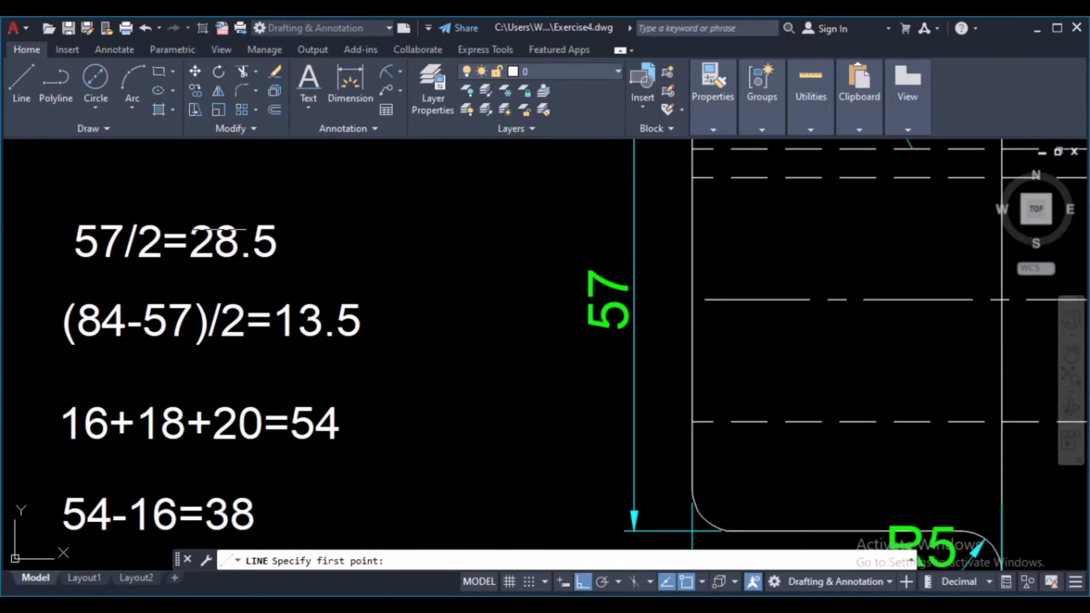
{"action": "scroll", "coordinate": [616, 307], "scroll_direction": "down", "scroll_amount": 4}
{"action": "middle_click_drag", "start_coordinate": [702, 331], "coordinate": [236, 335]}
{"action": "scroll", "coordinate": [559, 309], "scroll_direction": "down", "scroll_amount": 3}
{"action": "middle_click_drag", "start_coordinate": [560, 308], "coordinate": [362, 275]}
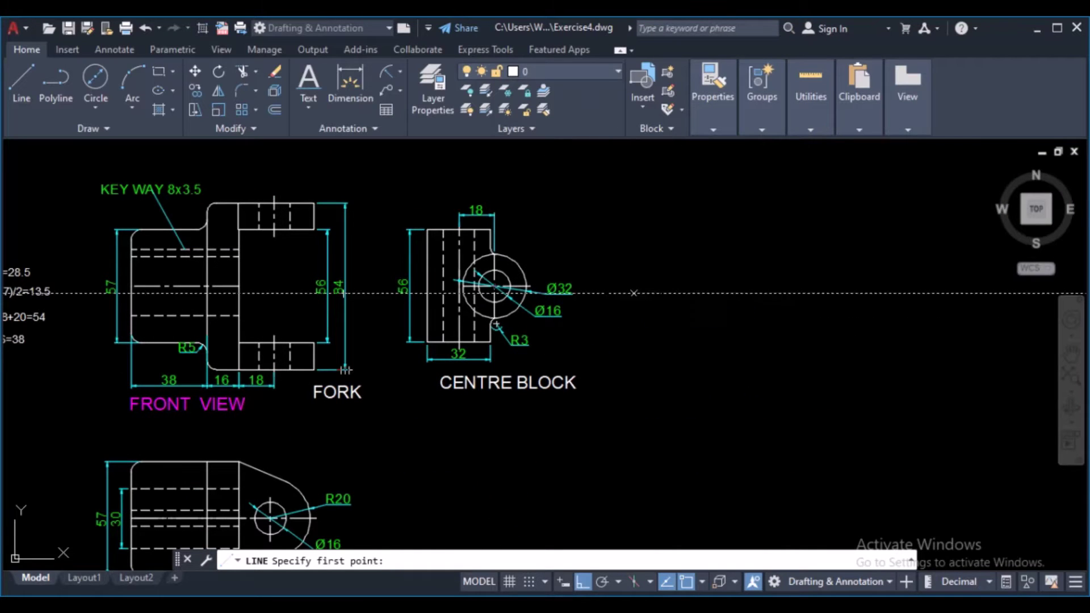
- Begin the outline beside the centre block: 28.5 down, 38 across, 13.5 down
{"action": "left_click", "coordinate": [682, 259]}
{"action": "type", "text": "28.5"}
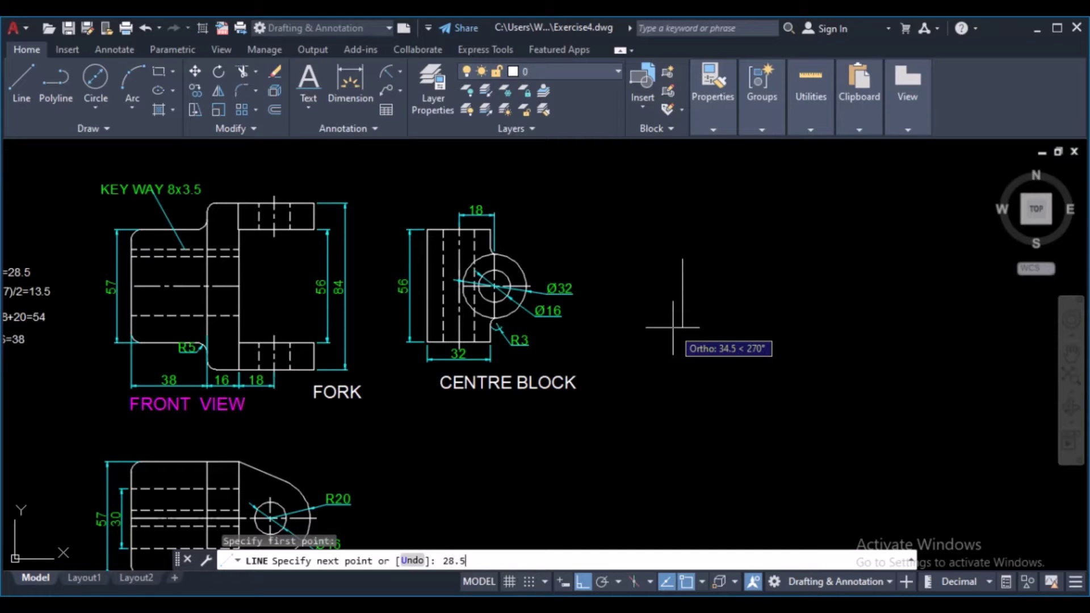
{"action": "key", "text": "Return"}
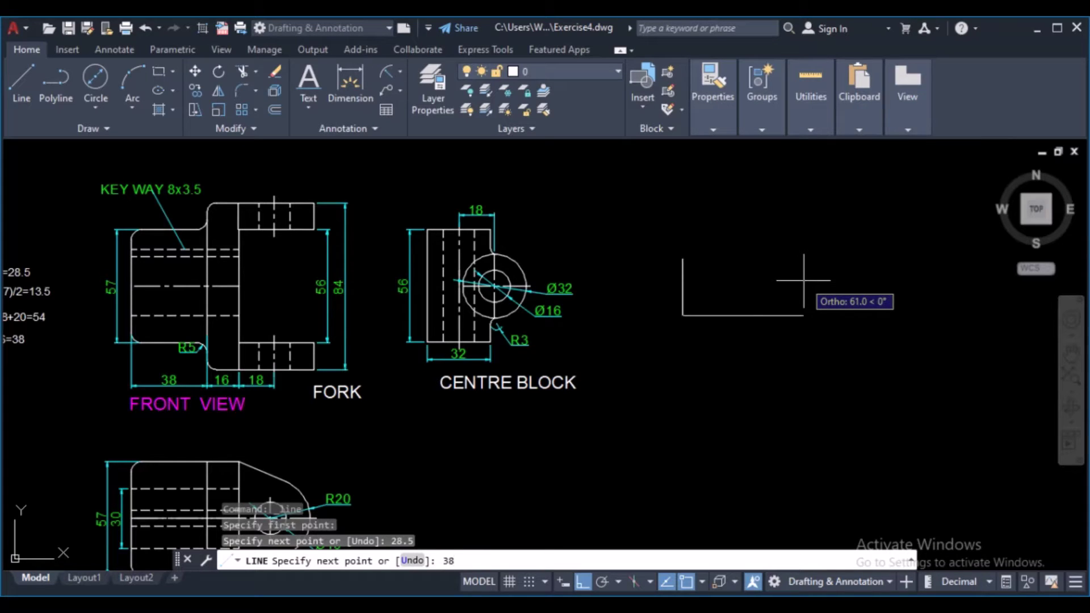
{"action": "key", "text": "Return"}
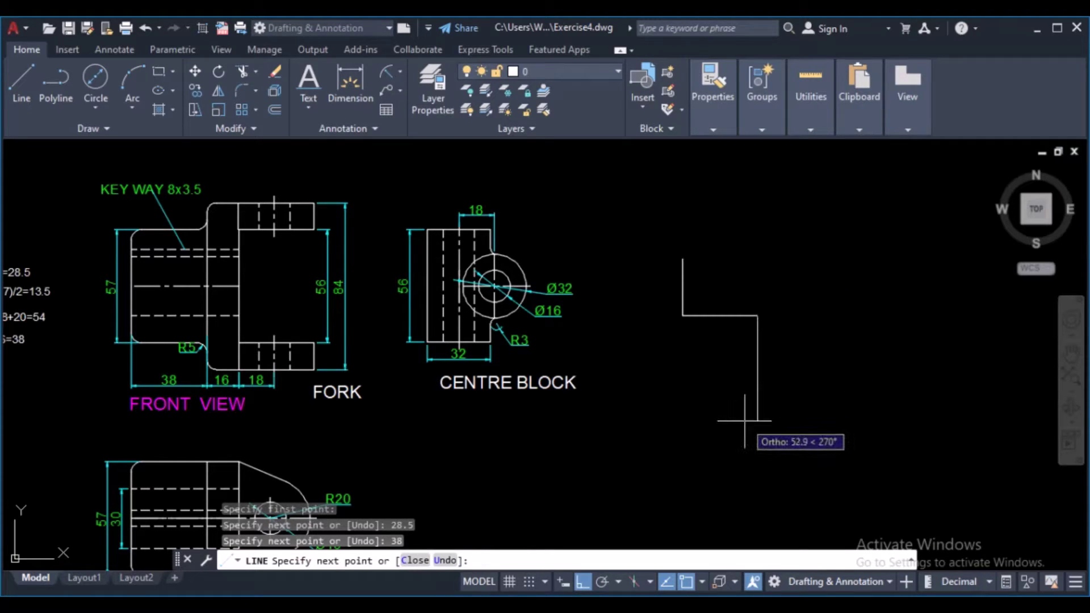
{"action": "scroll", "coordinate": [43, 291], "scroll_direction": "up", "scroll_amount": 4}
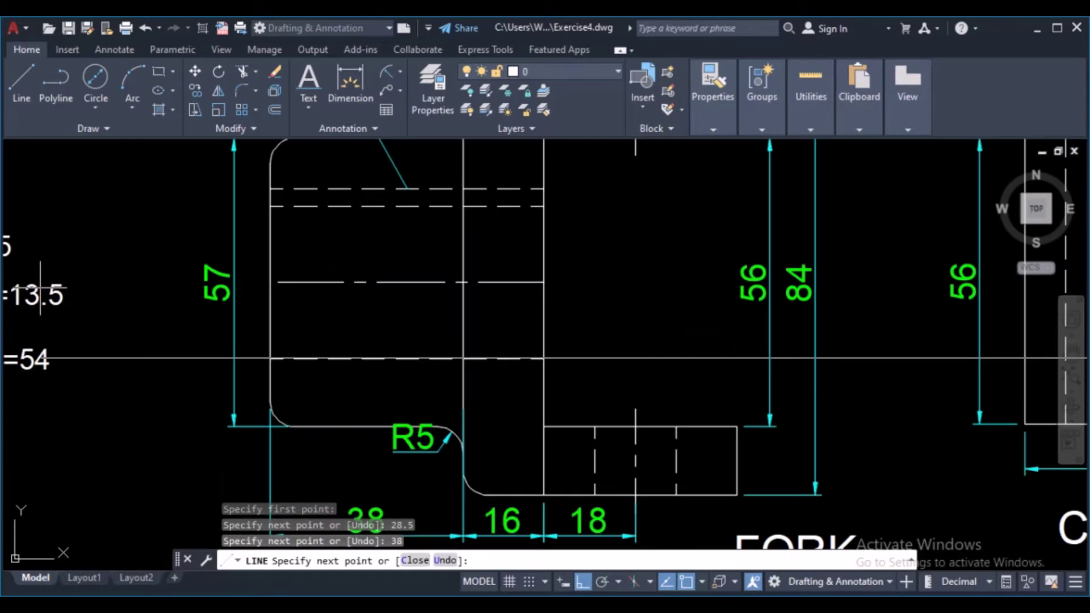
{"action": "scroll", "coordinate": [378, 400], "scroll_direction": "down", "scroll_amount": 5}
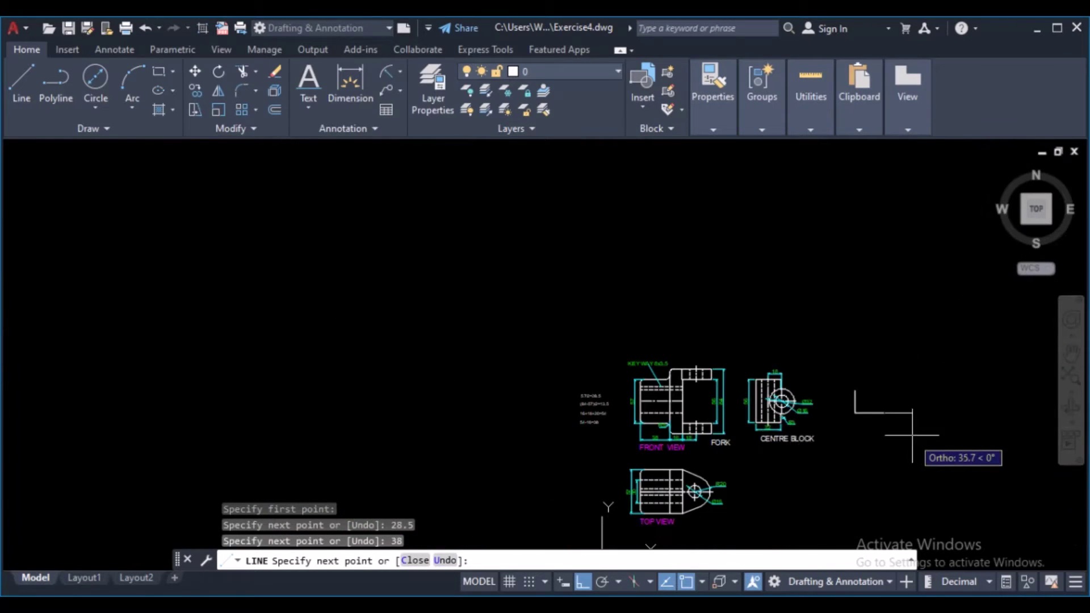
{"action": "scroll", "coordinate": [869, 423], "scroll_direction": "up", "scroll_amount": 5}
{"action": "type", "text": "13.5"}
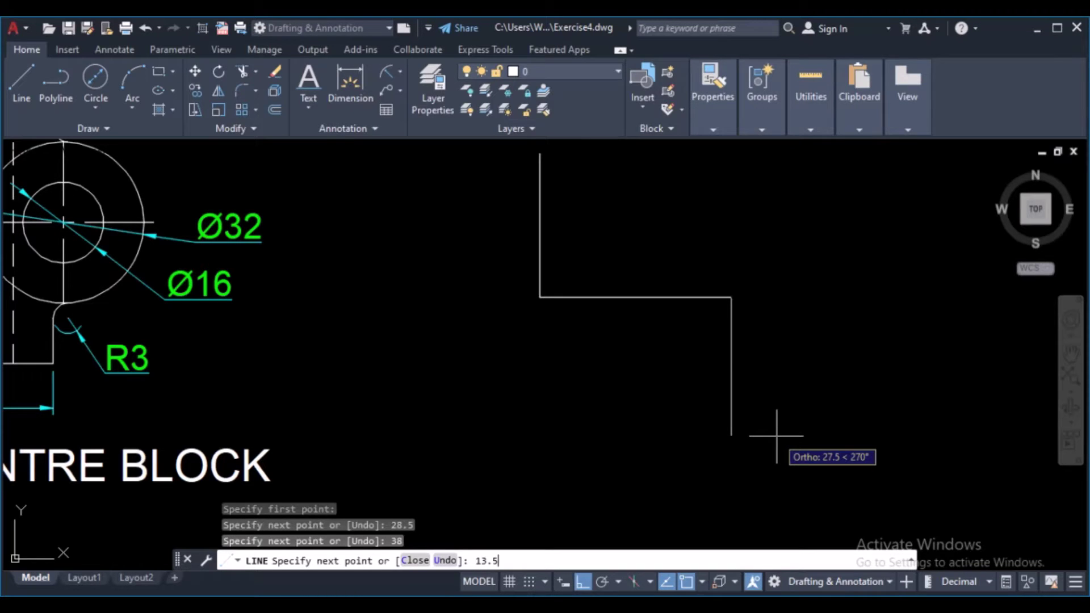
{"action": "key", "text": "Return"}
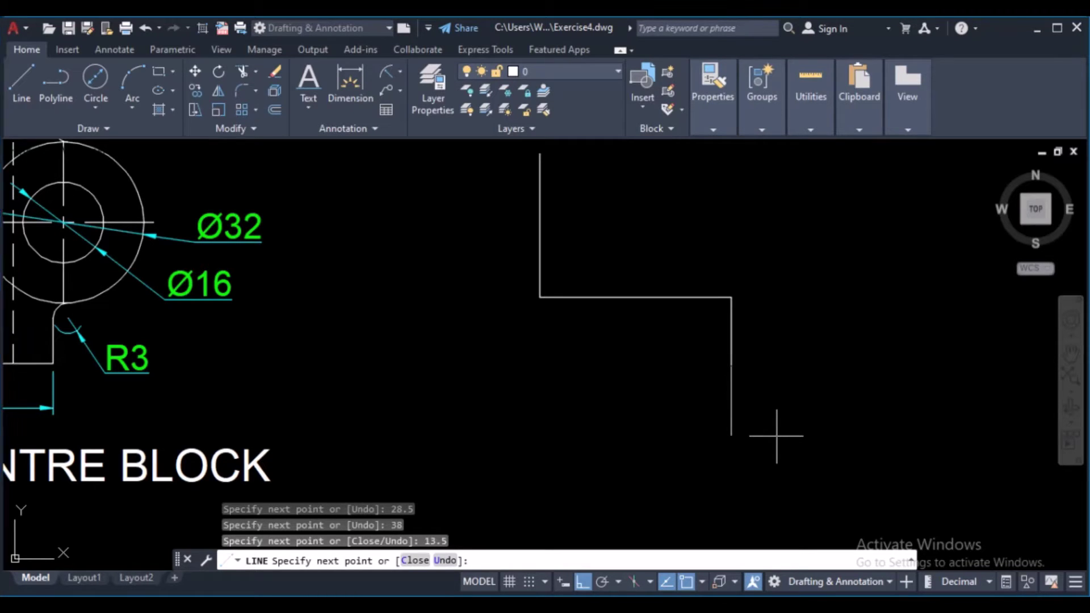
- Continue with 54 right, 13.5 up and 38 left, then close up level with the top
{"action": "scroll", "coordinate": [775, 435], "scroll_direction": "down", "scroll_amount": 3}
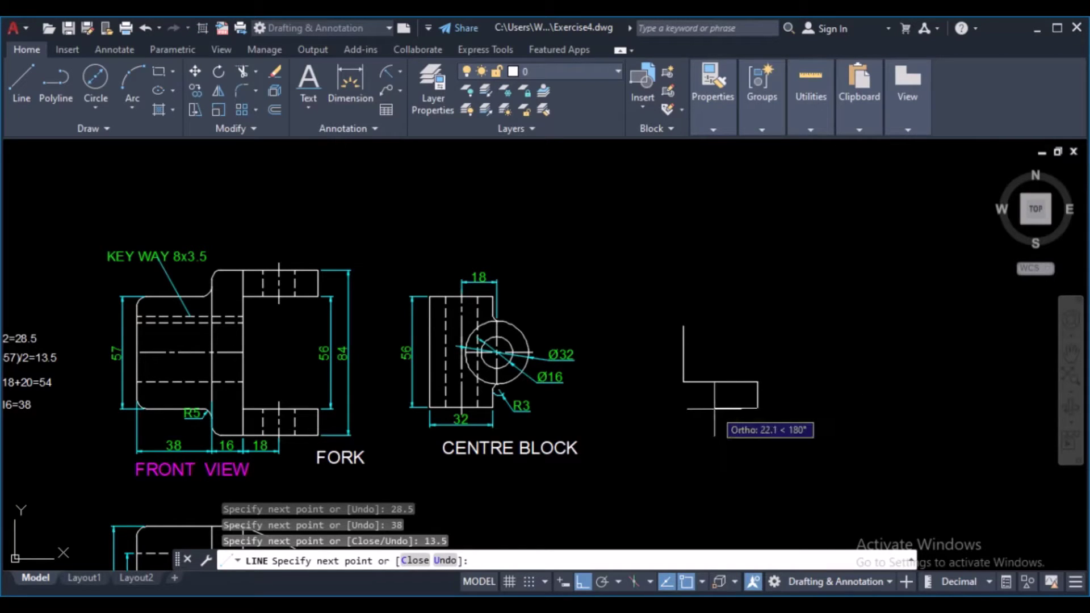
{"action": "middle_click_drag", "start_coordinate": [675, 413], "coordinate": [732, 391]}
{"action": "scroll", "coordinate": [91, 488], "scroll_direction": "up", "scroll_amount": 5}
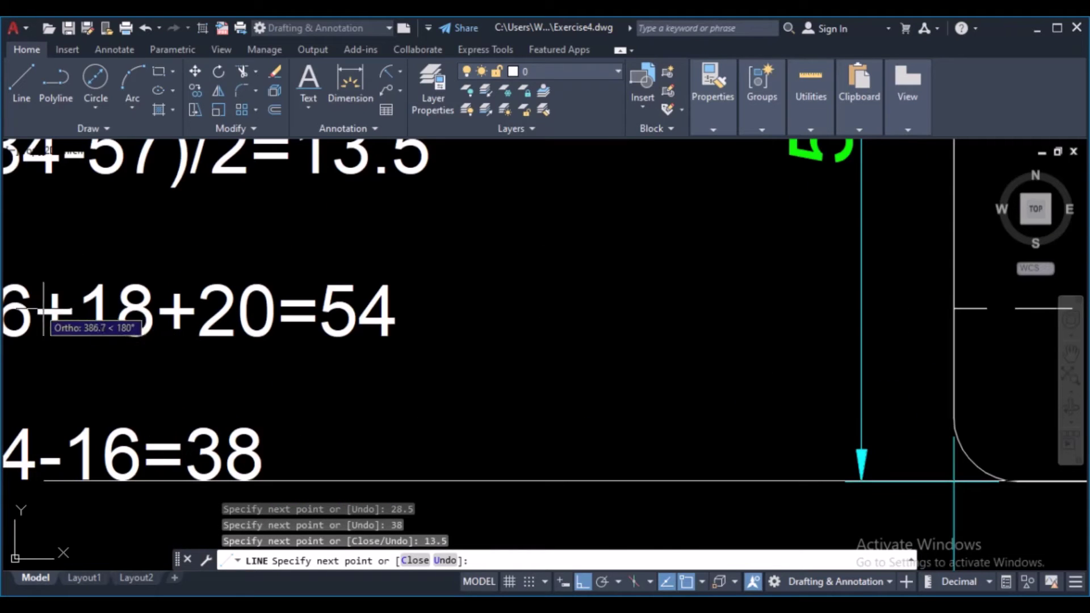
{"action": "scroll", "coordinate": [68, 318], "scroll_direction": "down", "scroll_amount": 4}
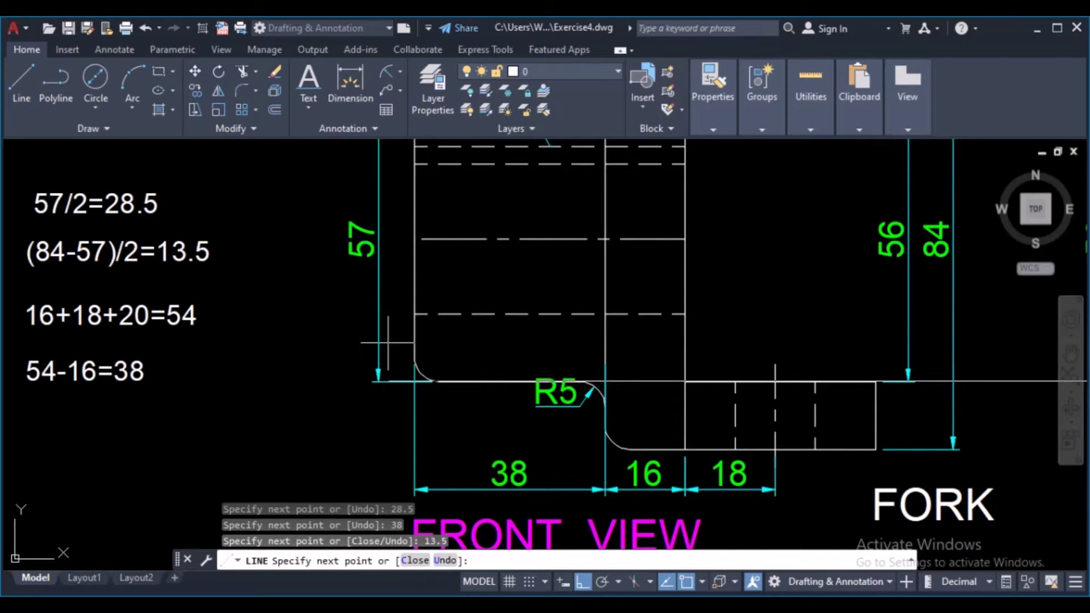
{"action": "scroll", "coordinate": [590, 386], "scroll_direction": "down", "scroll_amount": 6}
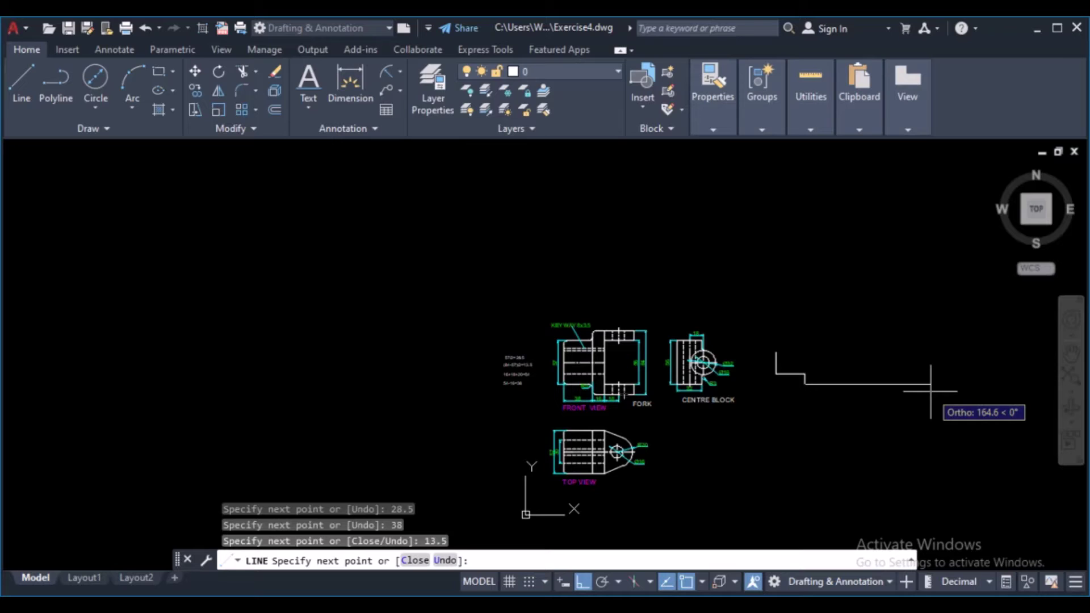
{"action": "type", "text": "54"}
{"action": "key", "text": "Return"}
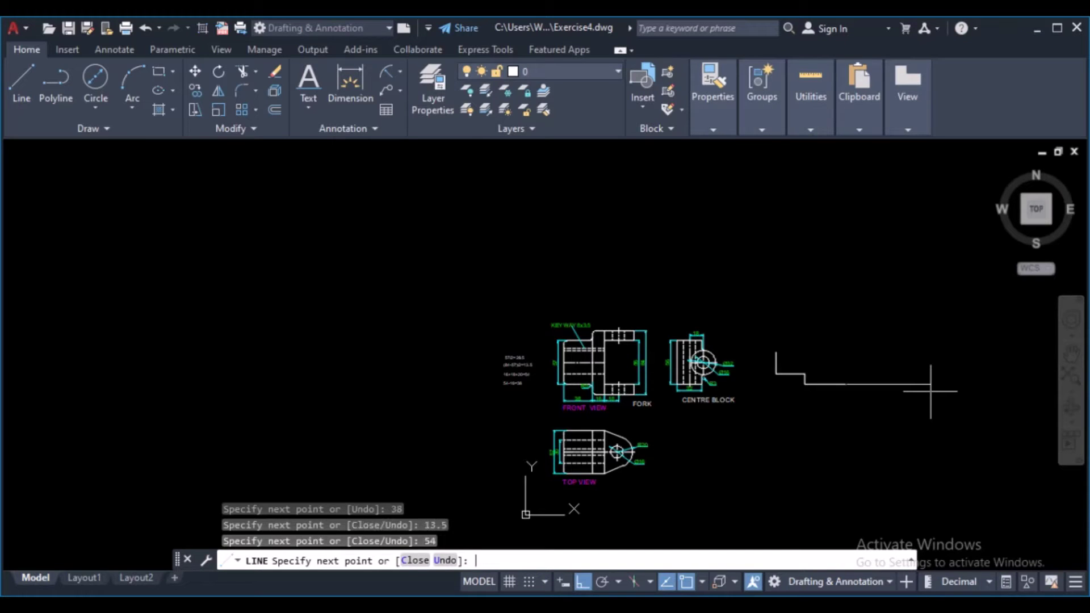
{"action": "scroll", "coordinate": [930, 390], "scroll_direction": "up", "scroll_amount": 4}
{"action": "type", "text": "13.5"}
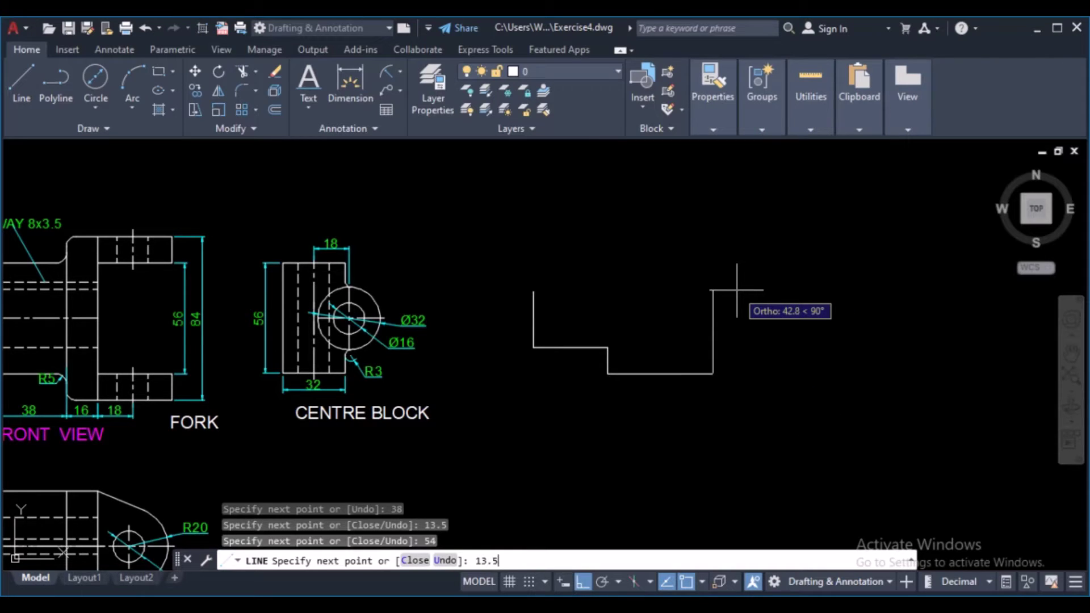
{"action": "key", "text": "Return"}
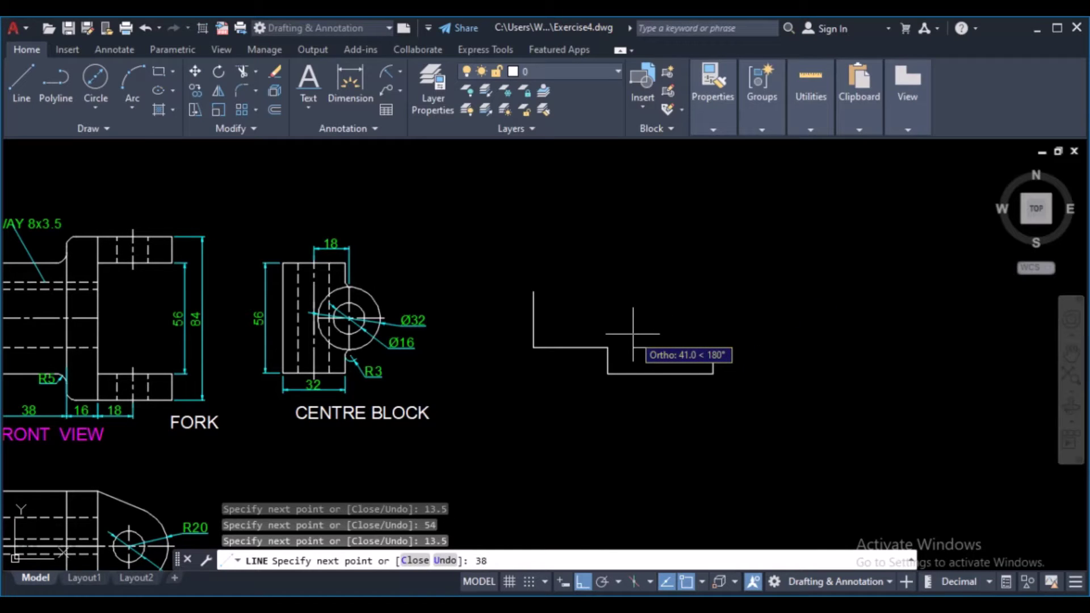
{"action": "key", "text": "Return"}
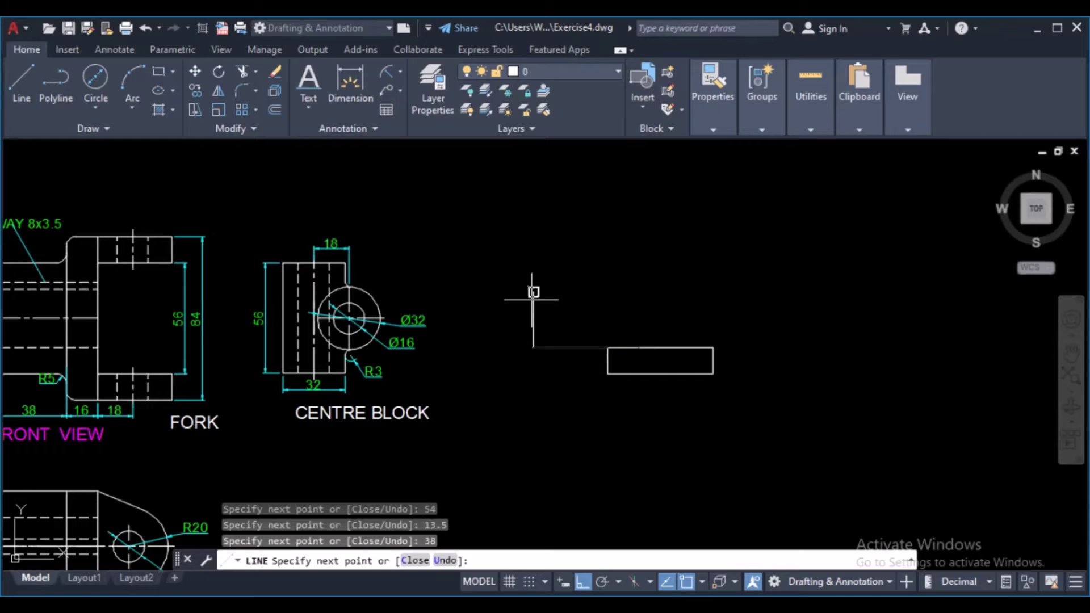
{"action": "left_click", "coordinate": [639, 291]}
{"action": "key", "text": "Return"}
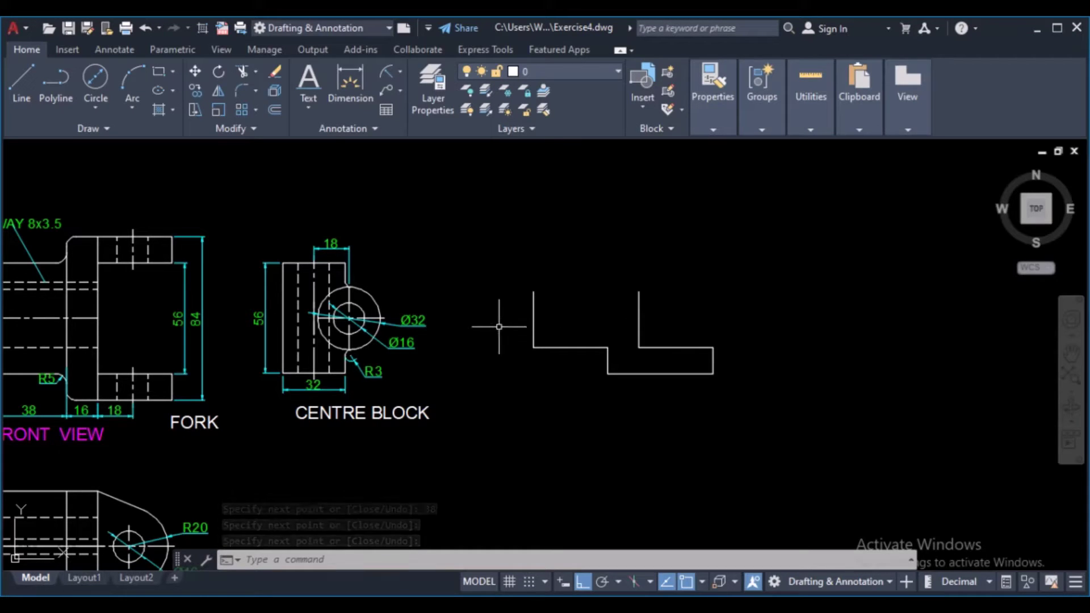
- Offset the inner vertical line 13.5 units, then undo that copy
{"action": "middle_click_drag", "start_coordinate": [359, 321], "coordinate": [434, 312]}
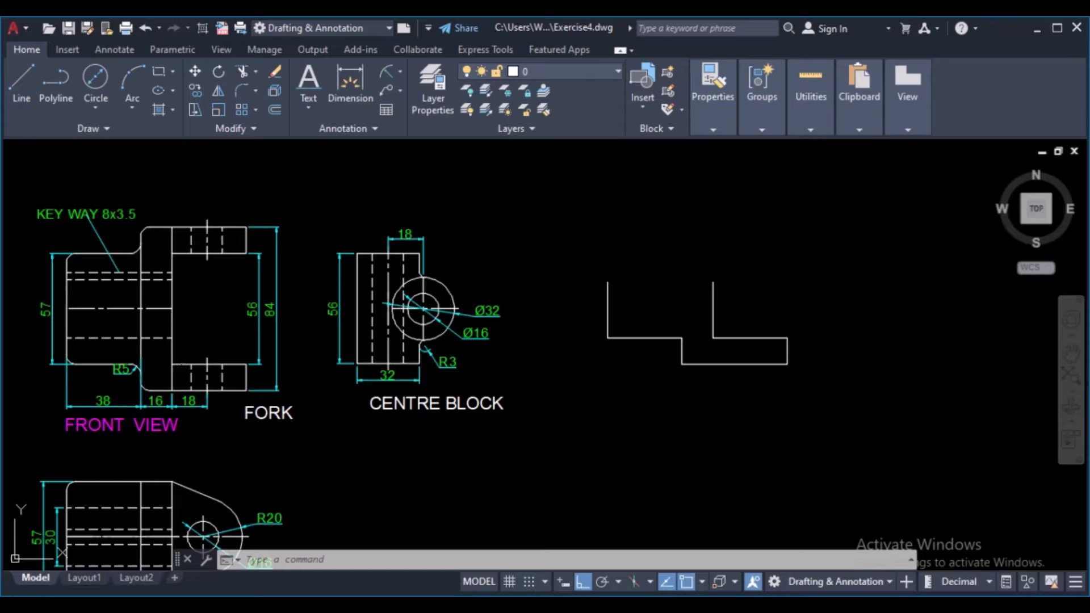
{"action": "left_click", "coordinate": [735, 289]}
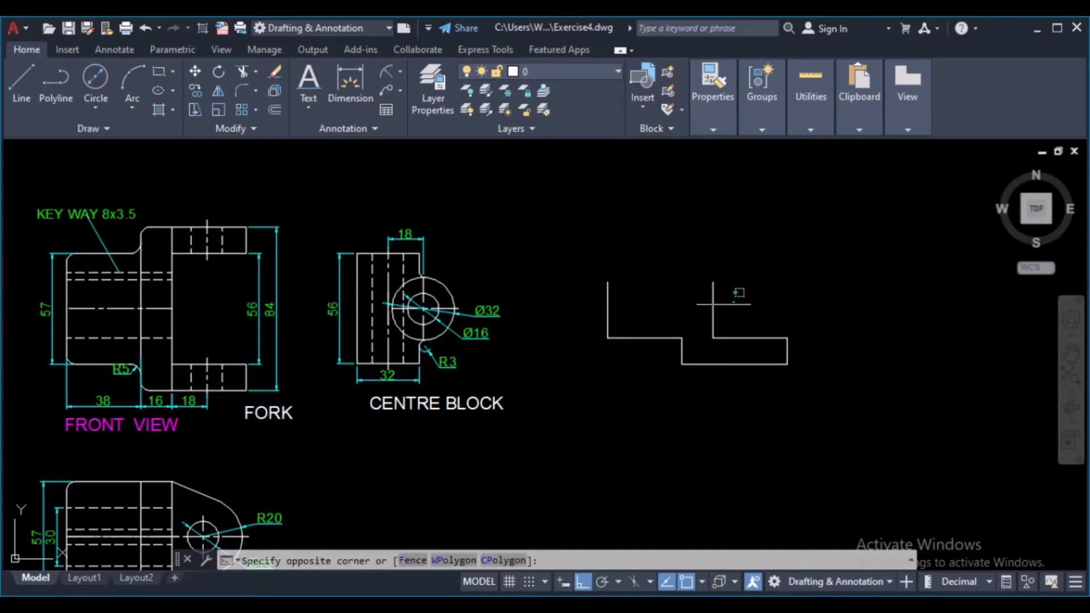
{"action": "left_click", "coordinate": [696, 311]}
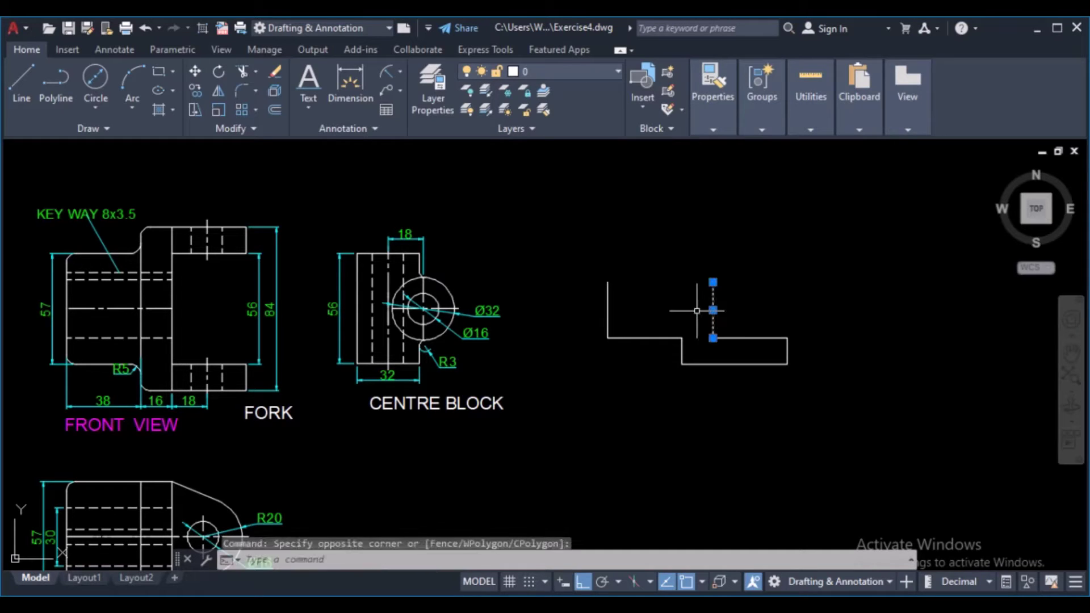
{"action": "left_click", "coordinate": [277, 110]}
{"action": "type", "text": "3.5"}
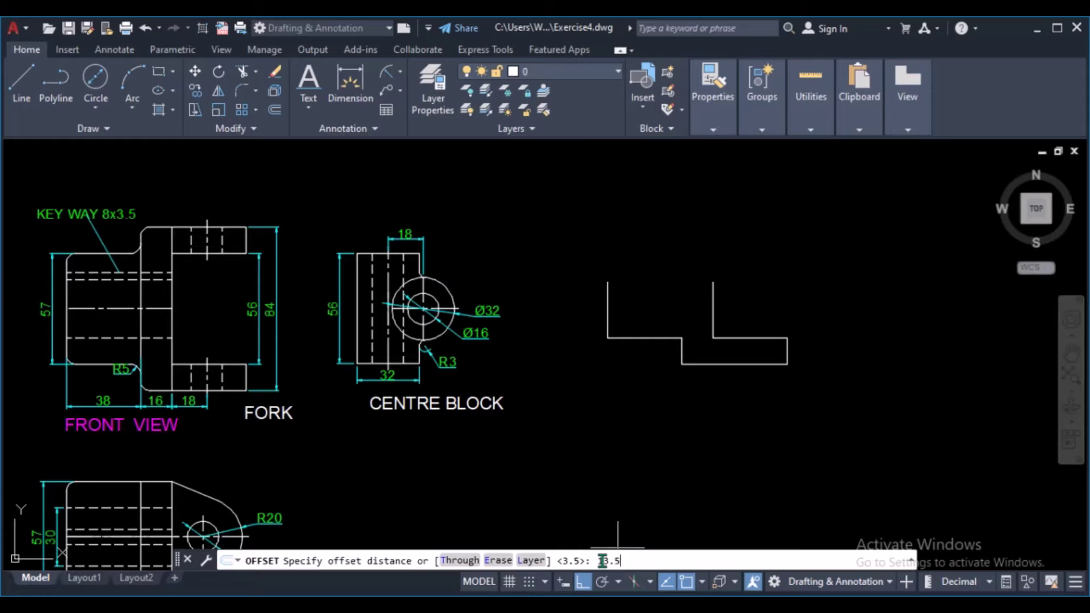
{"action": "key", "text": "Return"}
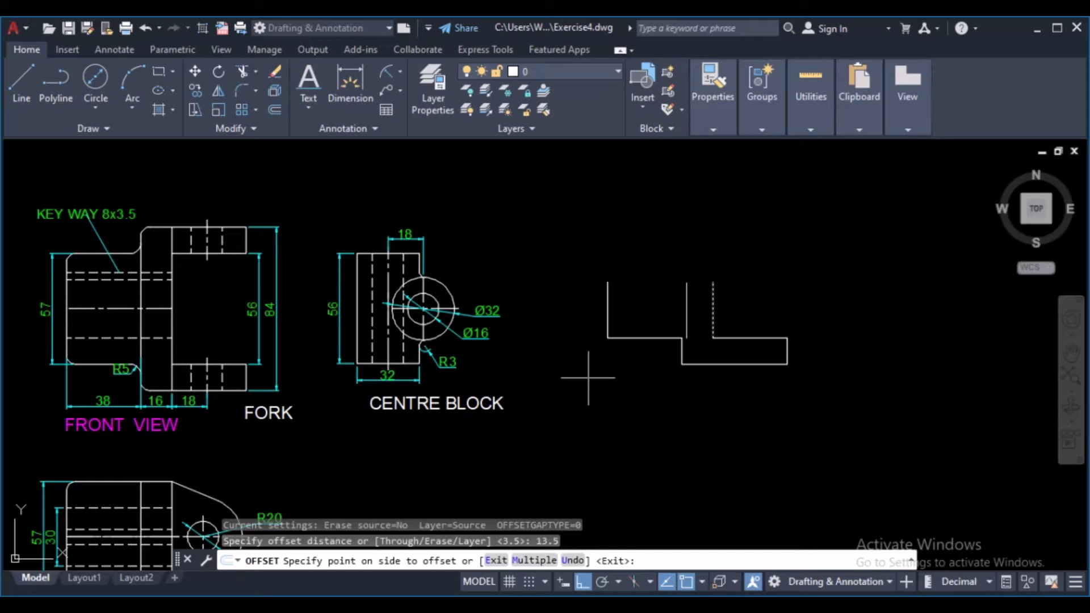
{"action": "left_click", "coordinate": [150, 31]}
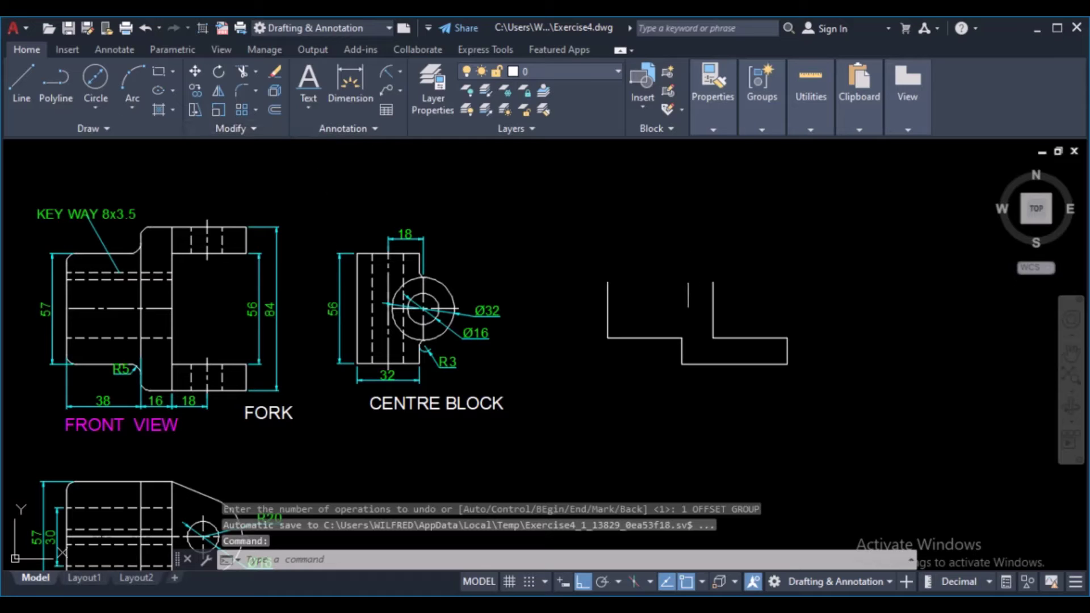
- Offset the inner vertical line through a picked point to form the narrow slot
{"action": "left_click", "coordinate": [739, 302]}
{"action": "left_click", "coordinate": [667, 320]}
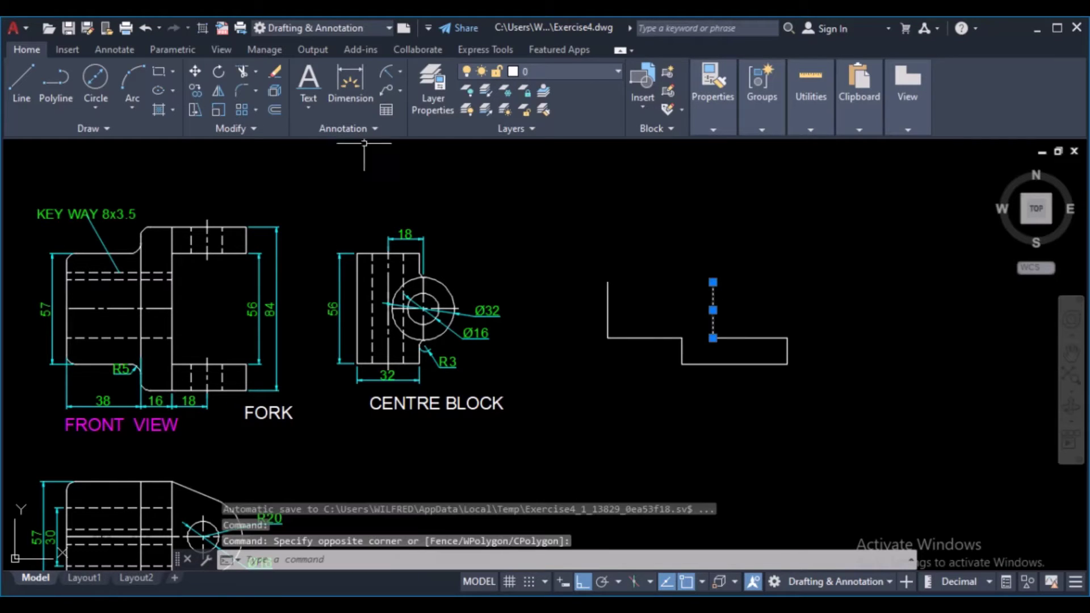
{"action": "left_click", "coordinate": [284, 112]}
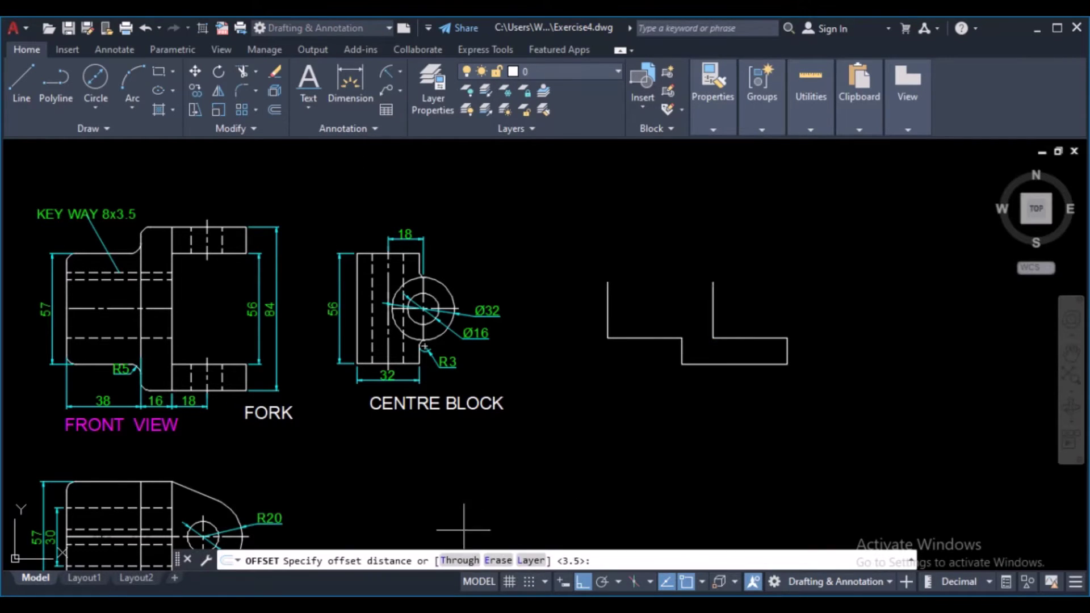
{"action": "left_click", "coordinate": [461, 561]}
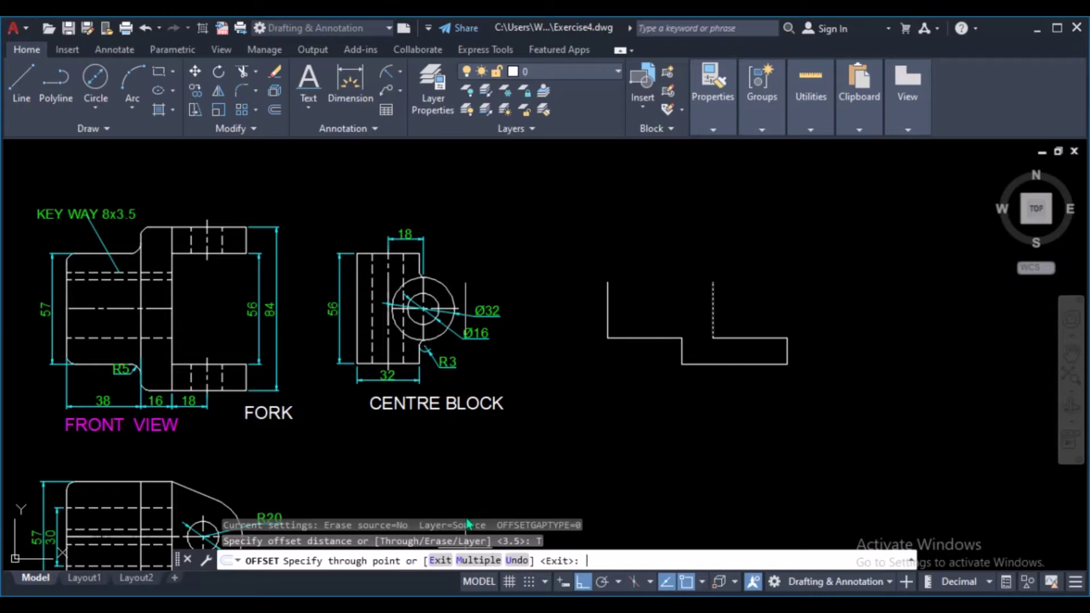
{"action": "left_click", "coordinate": [685, 341]}
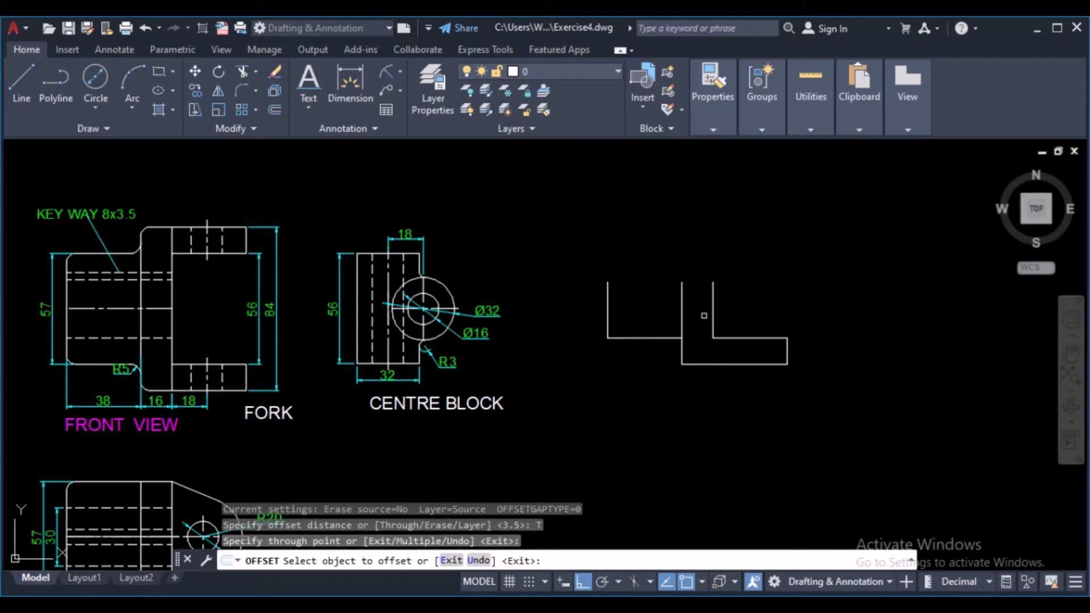
{"action": "key", "text": "Escape"}
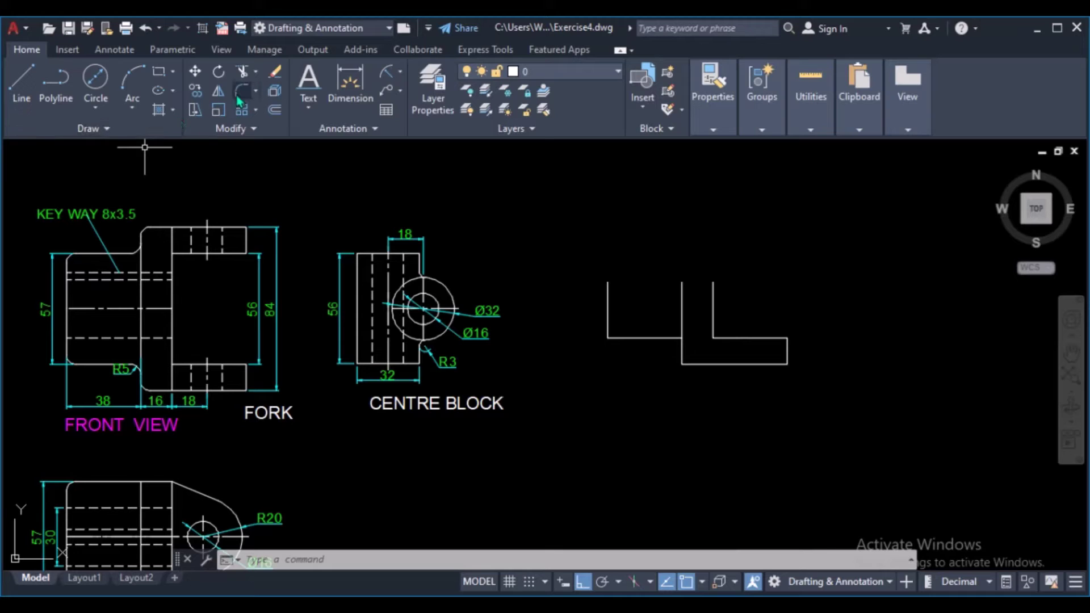
- Fillet the inner step corner with radius 5
{"action": "left_click", "coordinate": [257, 90]}
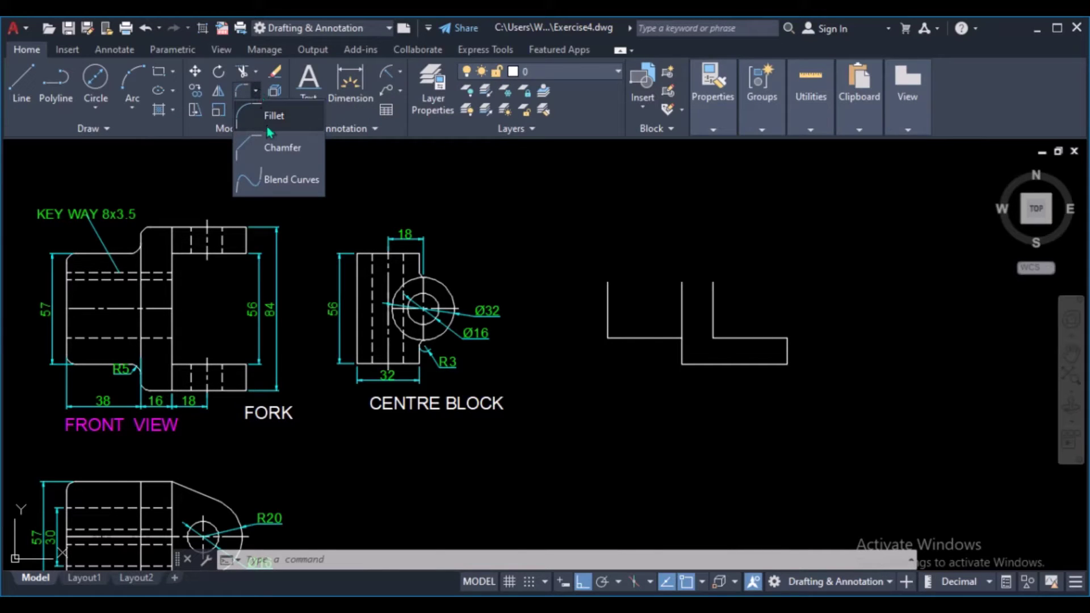
{"action": "left_click", "coordinate": [270, 116]}
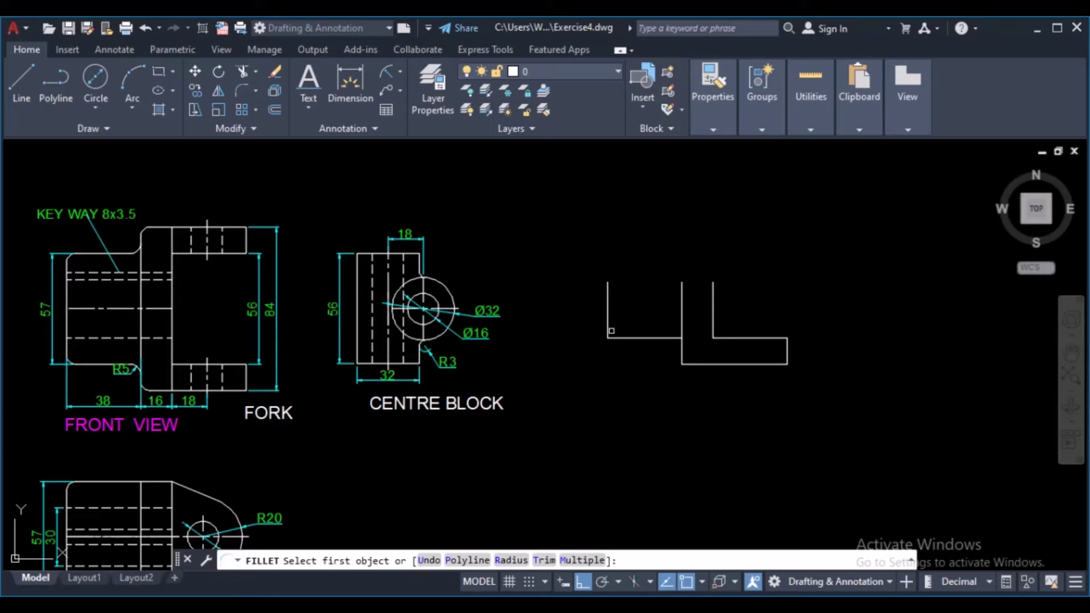
{"action": "left_click", "coordinate": [609, 328]}
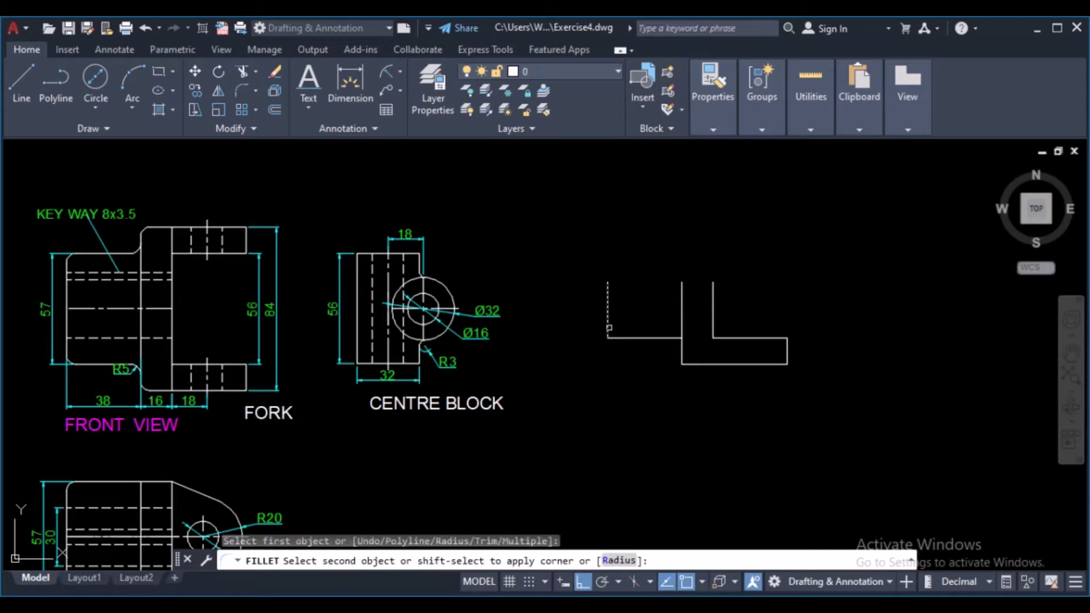
{"action": "left_click", "coordinate": [618, 560]}
{"action": "scroll", "coordinate": [116, 372], "scroll_direction": "up", "scroll_amount": 3}
{"action": "scroll", "coordinate": [120, 372], "scroll_direction": "up", "scroll_amount": 2}
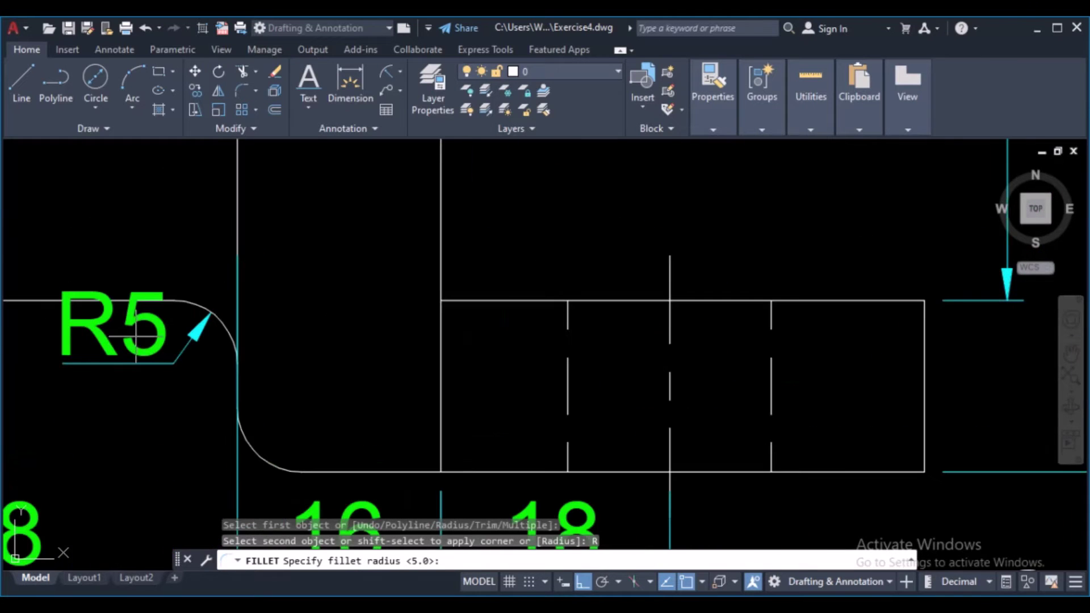
{"action": "scroll", "coordinate": [306, 391], "scroll_direction": "down", "scroll_amount": 5}
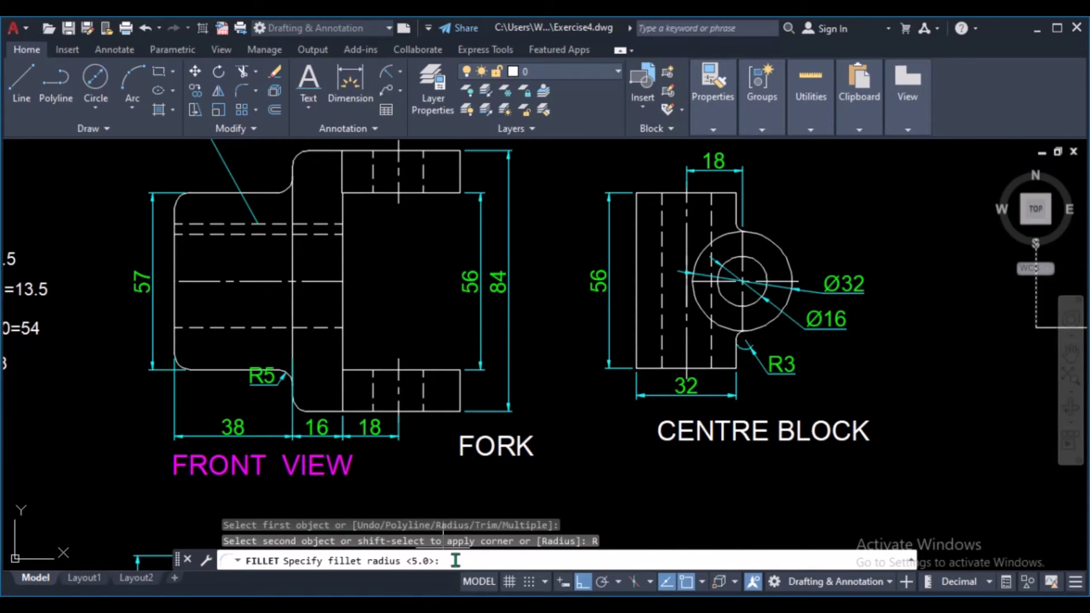
{"action": "key", "text": "Return"}
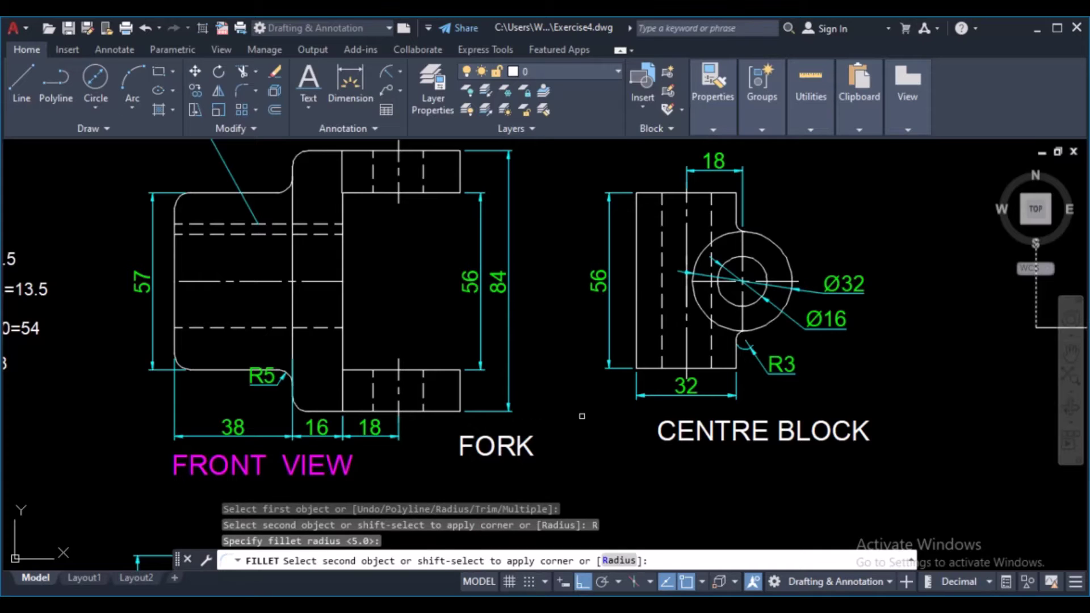
{"action": "scroll", "coordinate": [582, 416], "scroll_direction": "down", "scroll_amount": 3}
{"action": "scroll", "coordinate": [748, 412], "scroll_direction": "up", "scroll_amount": 2}
{"action": "scroll", "coordinate": [761, 388], "scroll_direction": "up", "scroll_amount": 2}
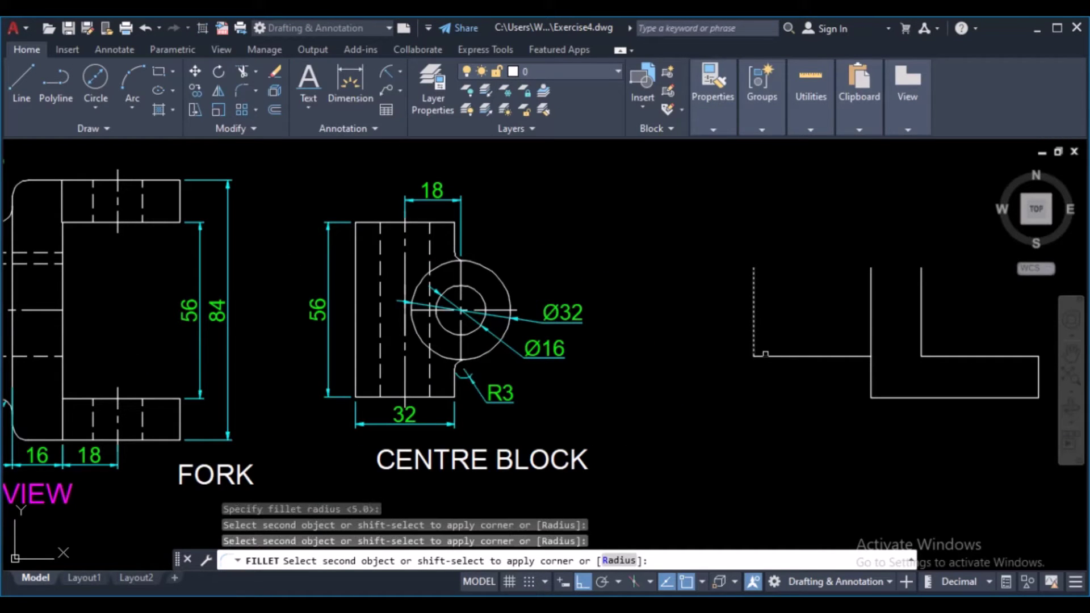
{"action": "left_click", "coordinate": [766, 356]}
{"action": "scroll", "coordinate": [731, 368], "scroll_direction": "down", "scroll_amount": 2}
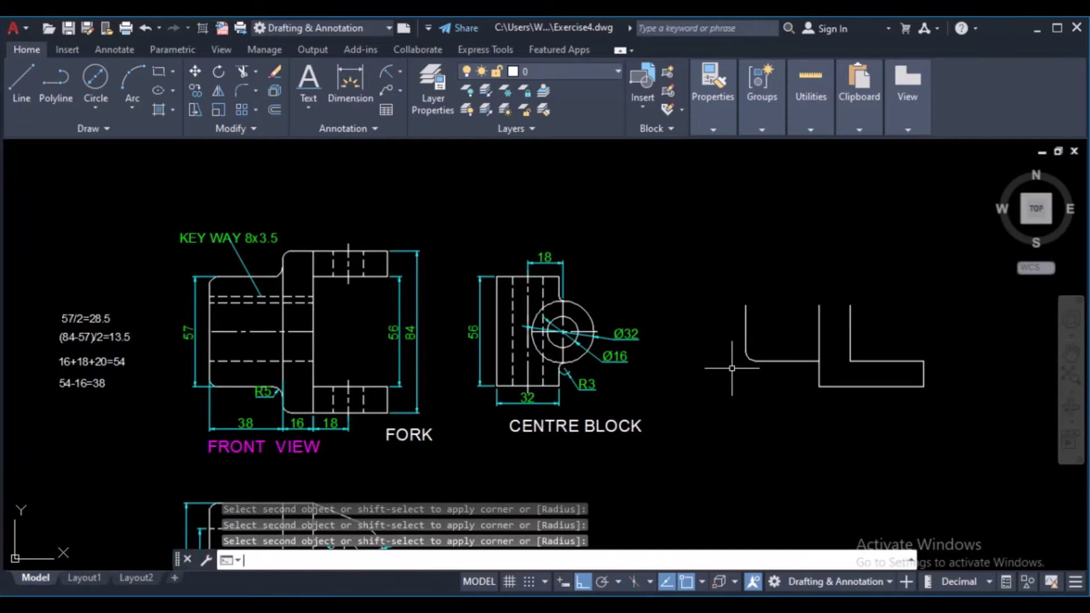
- Fillet two more corners of the right arm with the same radius 5
{"action": "key", "text": "Return"}
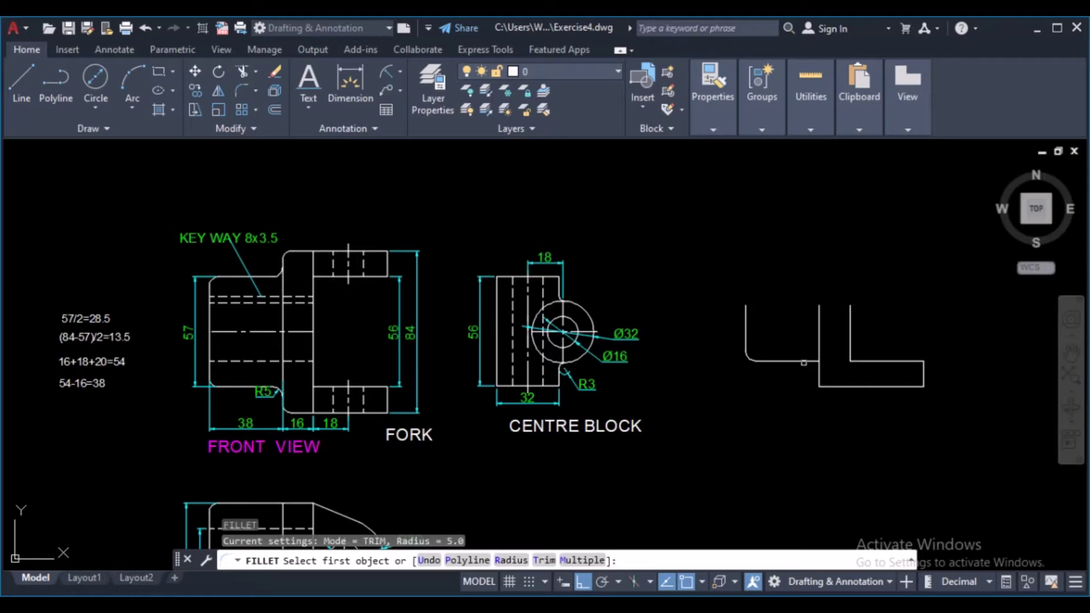
{"action": "left_click", "coordinate": [804, 362]}
{"action": "left_click", "coordinate": [818, 371]}
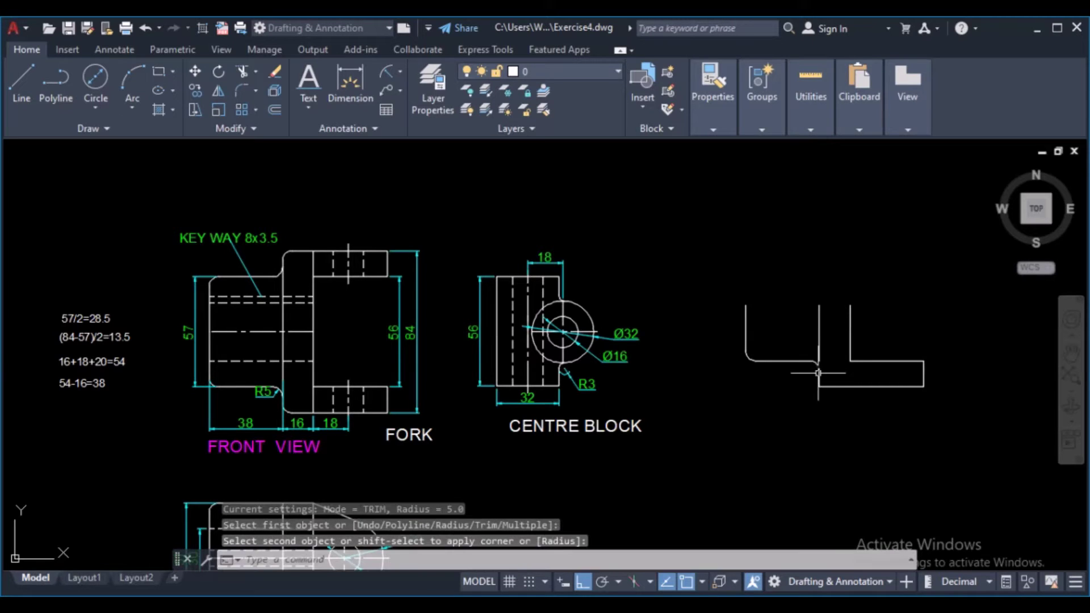
{"action": "key", "text": "Return"}
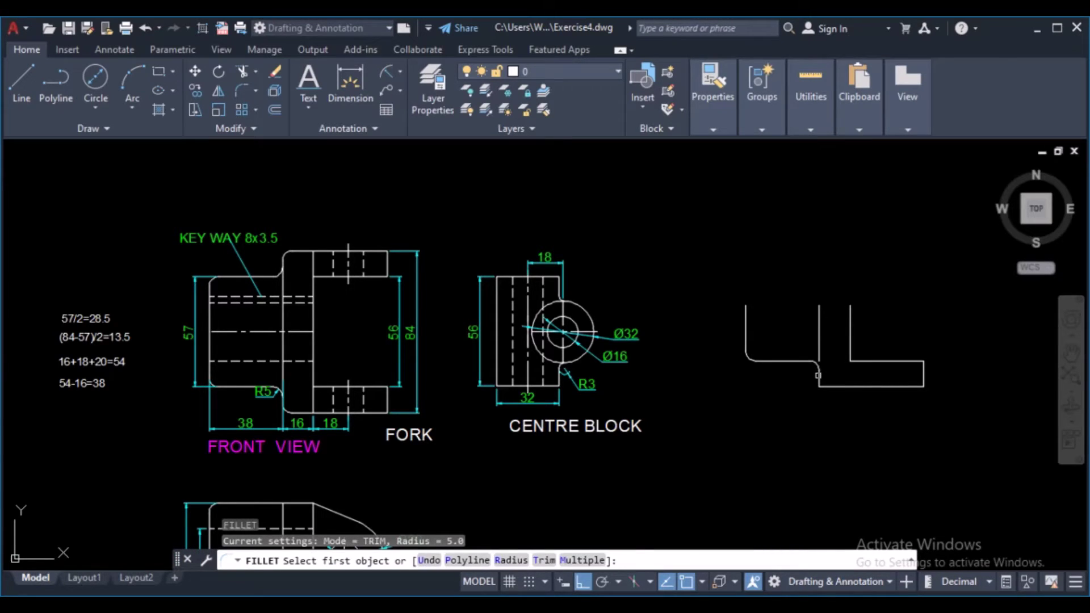
{"action": "left_click", "coordinate": [818, 375]}
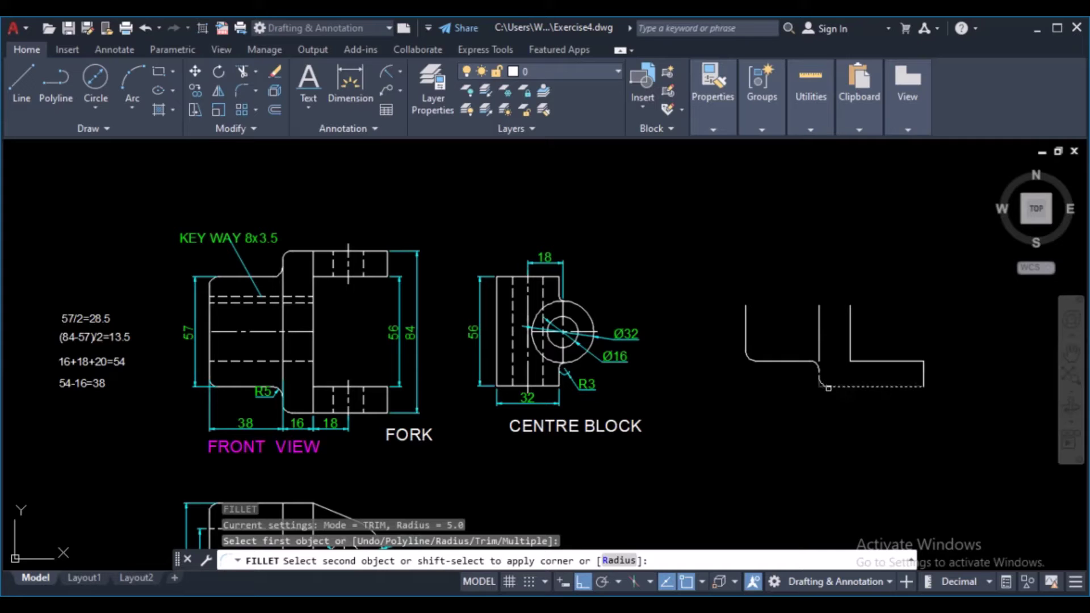
{"action": "left_click", "coordinate": [829, 387]}
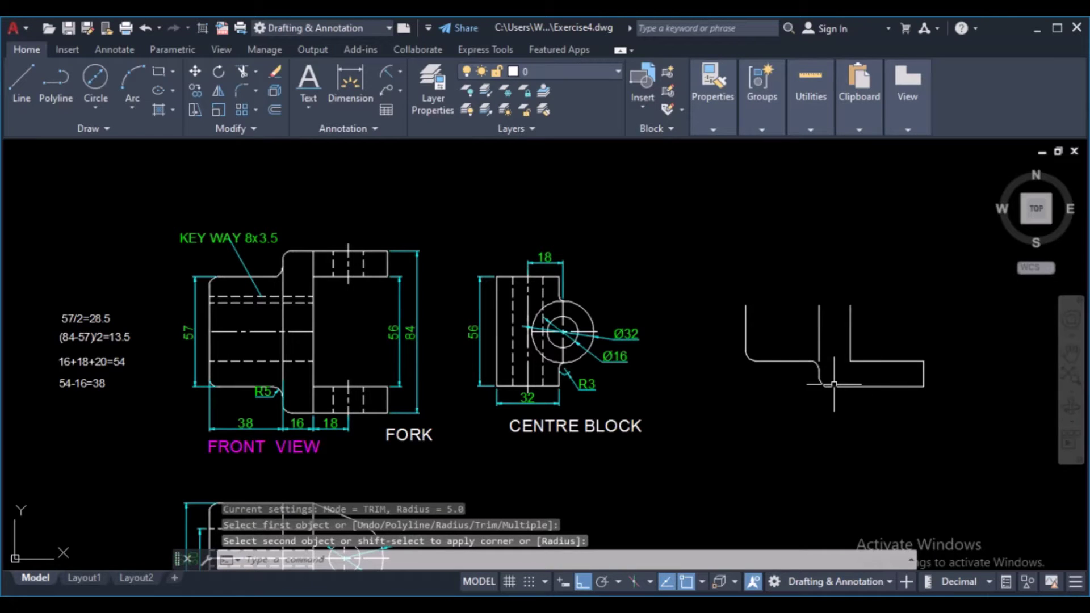
{"action": "key", "text": "Escape"}
- Select the middle vertical line and grab its bottom grip
{"action": "scroll", "coordinate": [825, 338], "scroll_direction": "up", "scroll_amount": 4}
{"action": "left_click", "coordinate": [810, 335]}
{"action": "left_click", "coordinate": [760, 343]}
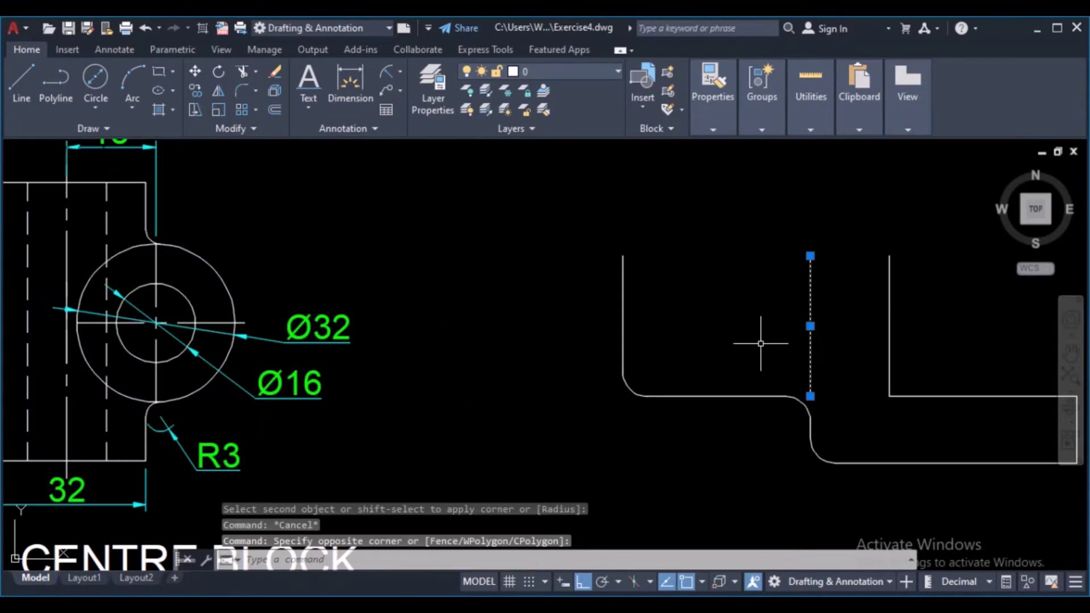
{"action": "left_click", "coordinate": [810, 396]}
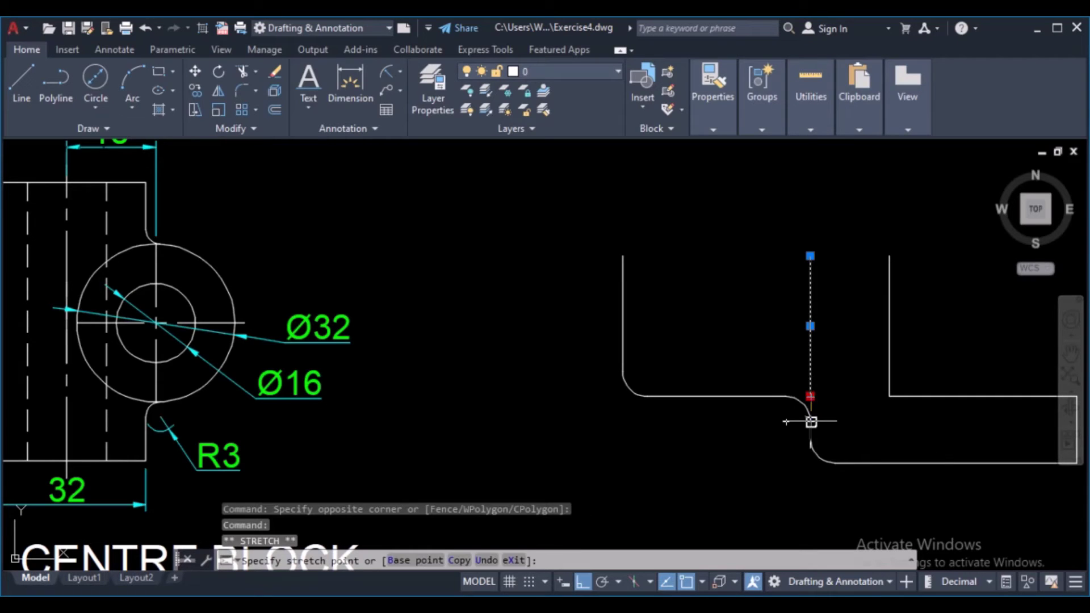
- Stretch the middle vertical line down to meet the lower fillet
{"action": "left_click", "coordinate": [810, 421]}
{"action": "scroll", "coordinate": [715, 291], "scroll_direction": "down", "scroll_amount": 3}
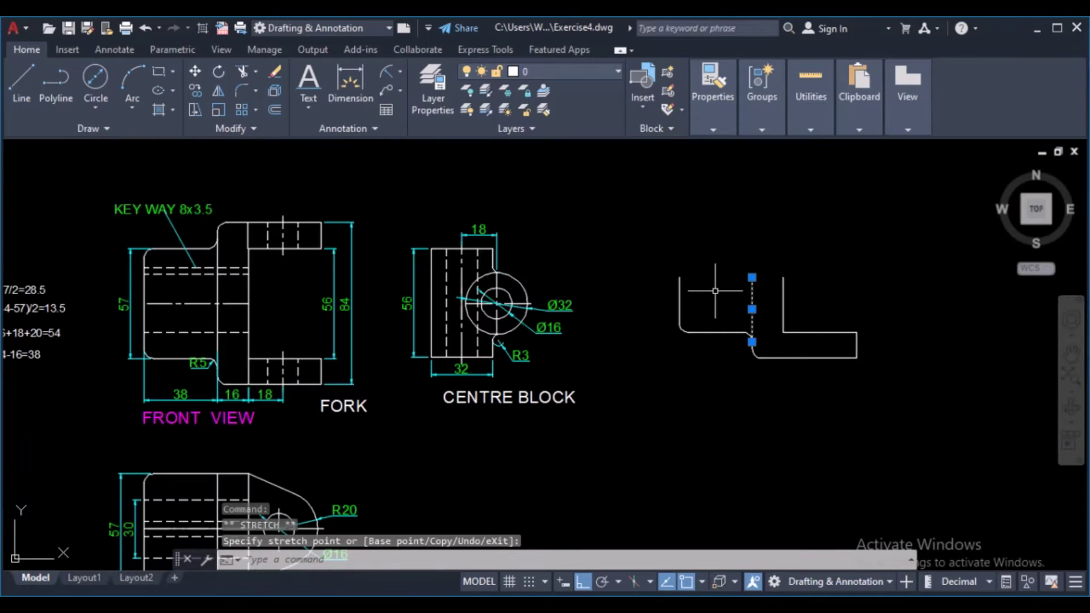
{"action": "key", "text": "Escape"}
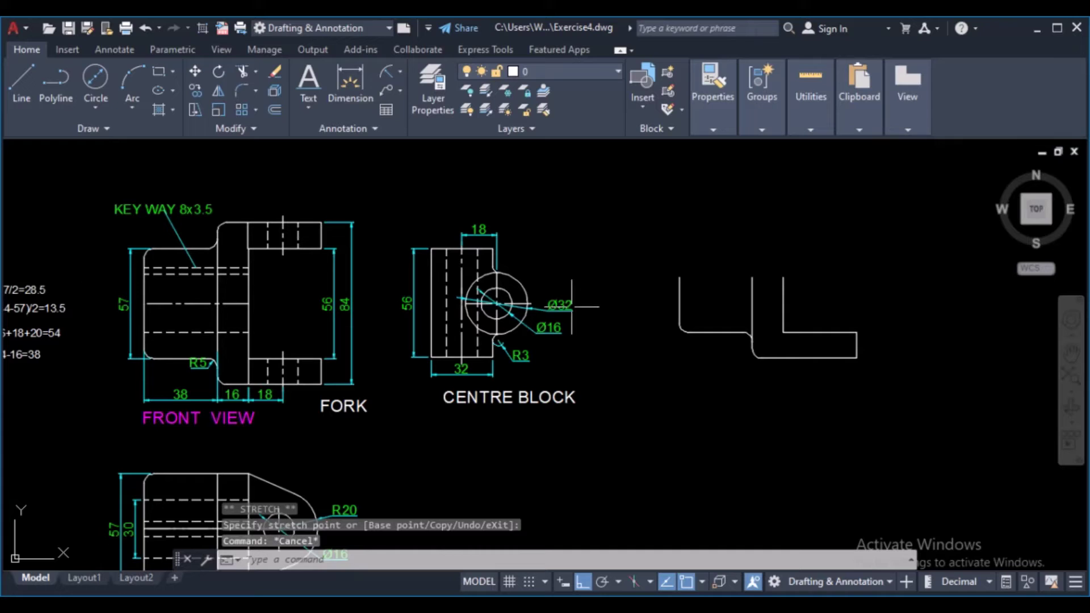
{"action": "middle_click_drag", "start_coordinate": [241, 356], "coordinate": [307, 315]}
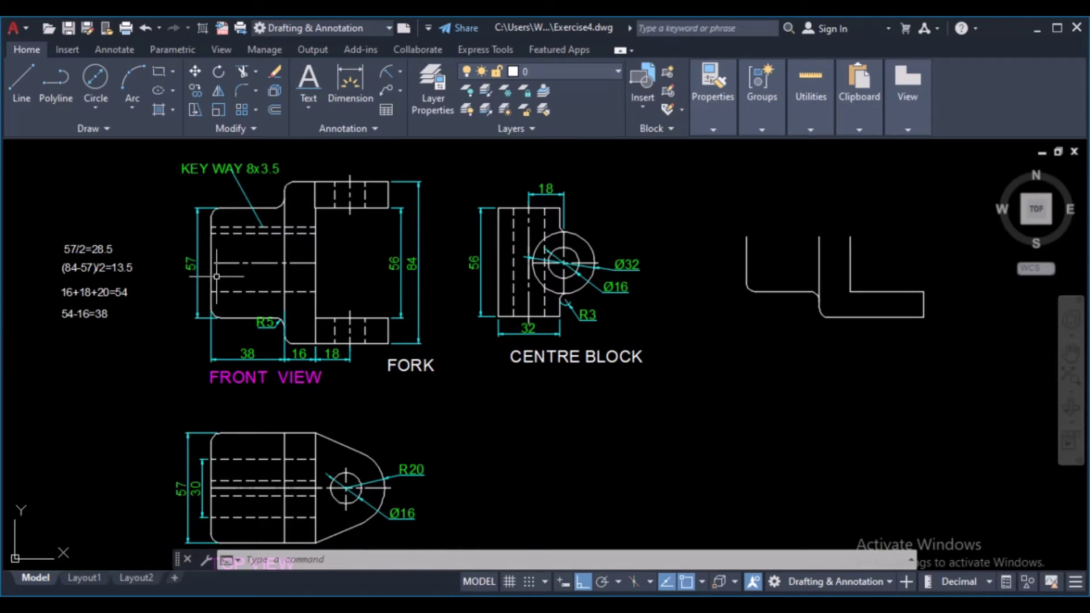
- Draw the top edge from the outline's top-left corner to the vertical line's top
{"action": "left_click", "coordinate": [22, 88]}
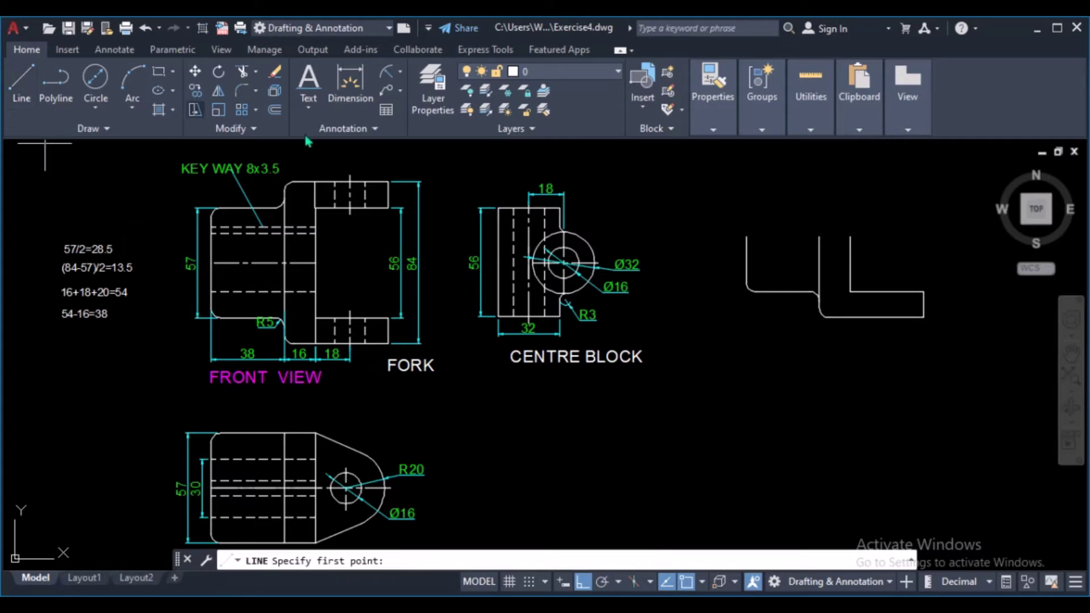
{"action": "left_click", "coordinate": [747, 236]}
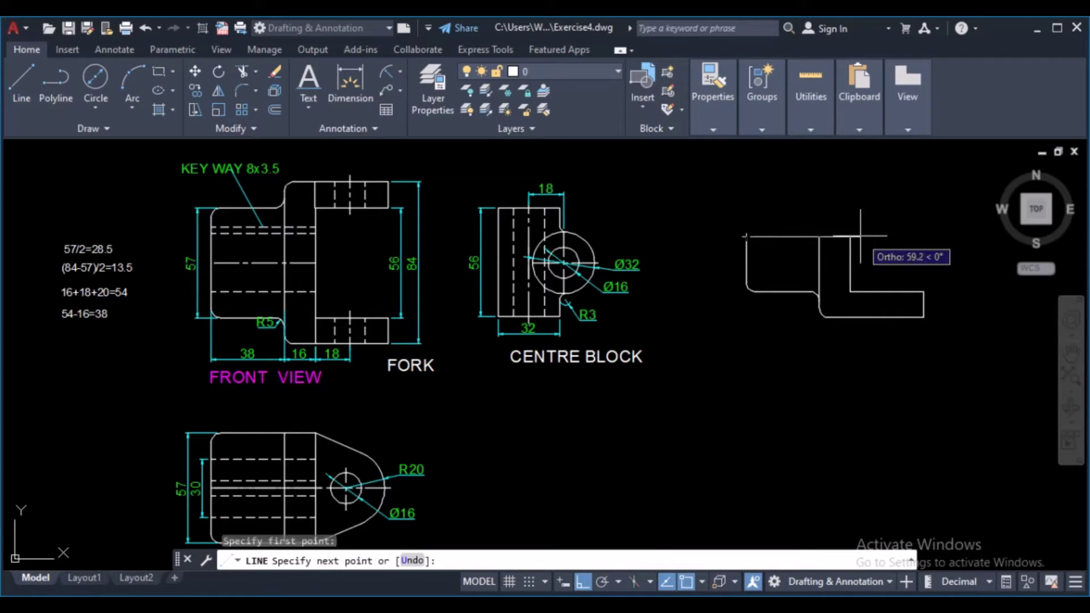
{"action": "left_click", "coordinate": [849, 237]}
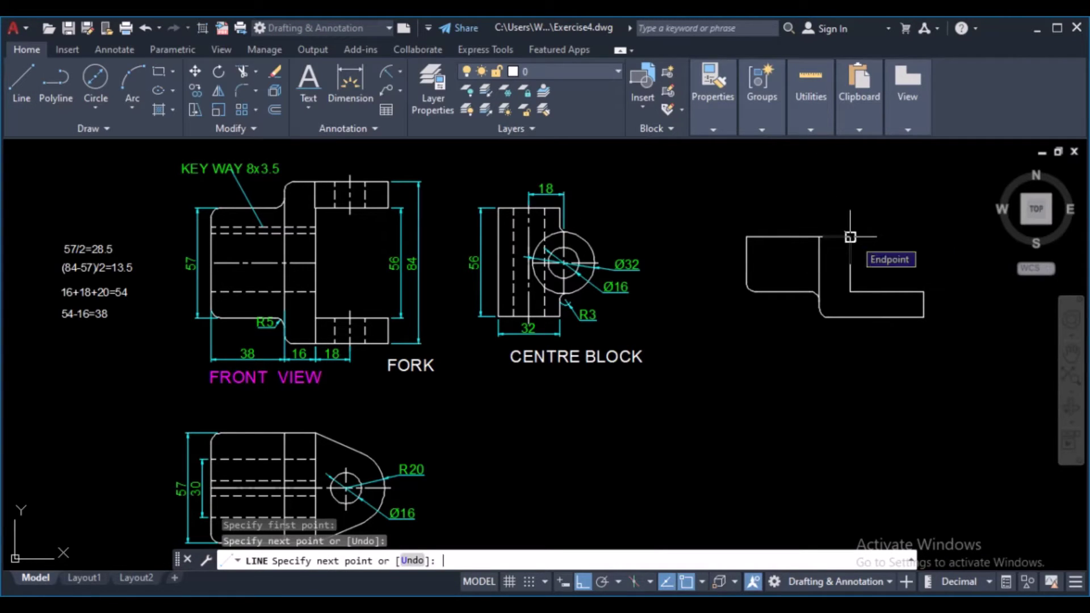
{"action": "key", "text": "Return"}
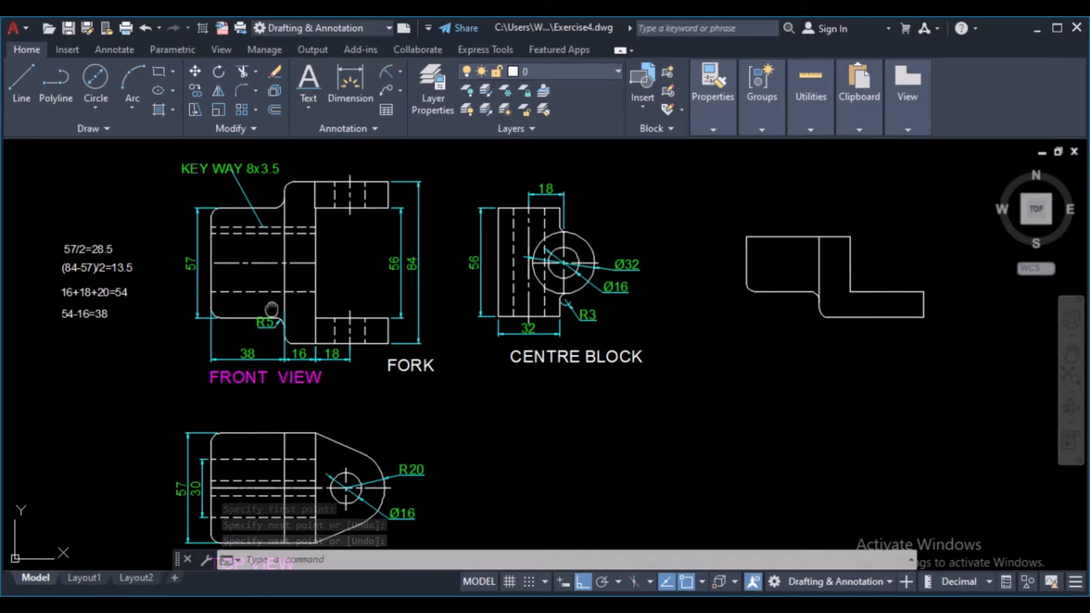
{"action": "scroll", "coordinate": [197, 448], "scroll_direction": "up", "scroll_amount": 3}
{"action": "scroll", "coordinate": [198, 435], "scroll_direction": "up", "scroll_amount": 2}
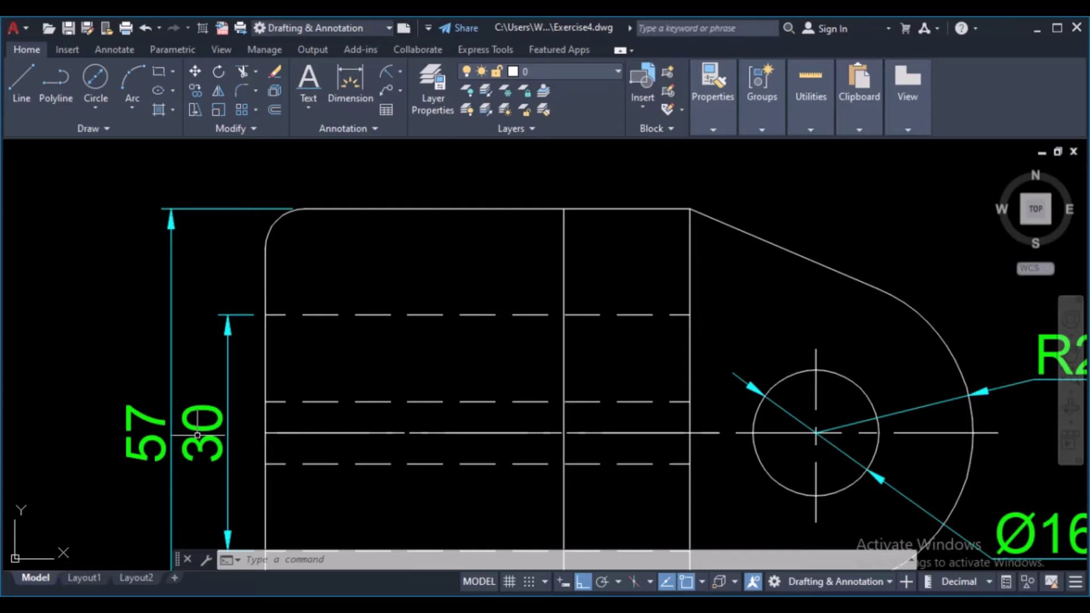
{"action": "scroll", "coordinate": [244, 391], "scroll_direction": "down", "scroll_amount": 4}
{"action": "scroll", "coordinate": [536, 285], "scroll_direction": "down", "scroll_amount": 2}
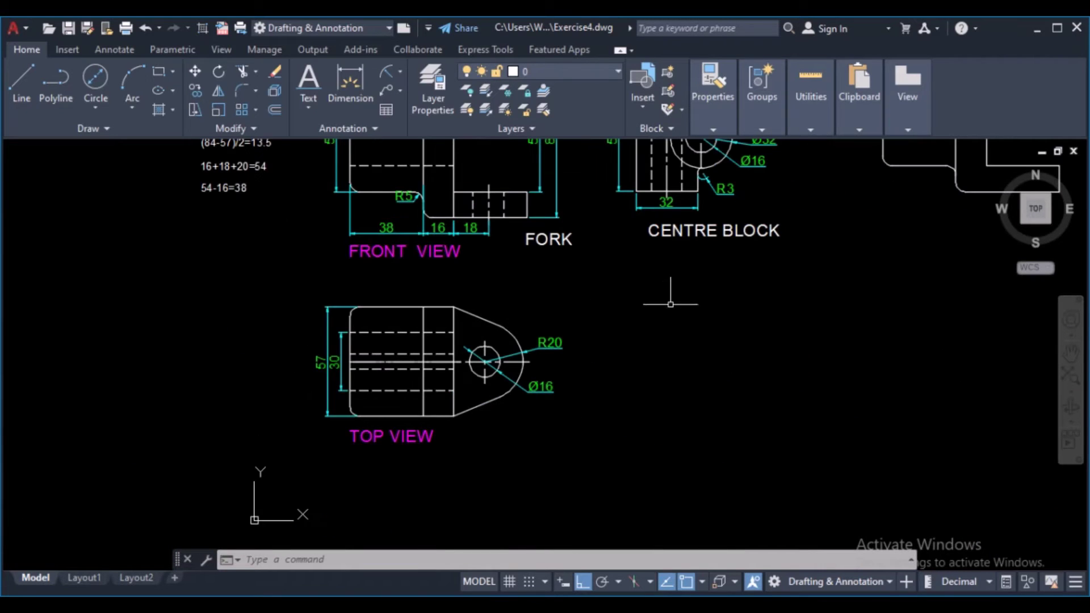
- Offset the outline's top edge 15 units downward, then reframe the views
{"action": "mouse_move", "coordinate": [670, 304]}
{"action": "middle_mouse_down"}
{"action": "mouse_move", "coordinate": [652, 360]}
{"action": "mouse_move", "coordinate": [572, 402]}
{"action": "middle_mouse_up"}
{"action": "left_click", "coordinate": [766, 207]}
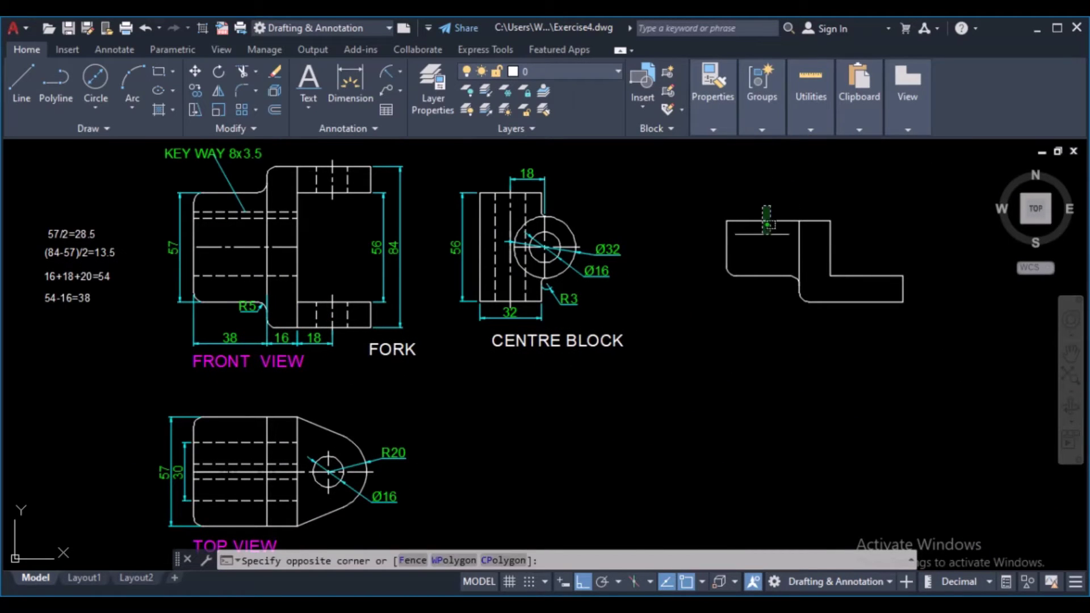
{"action": "left_click", "coordinate": [276, 116]}
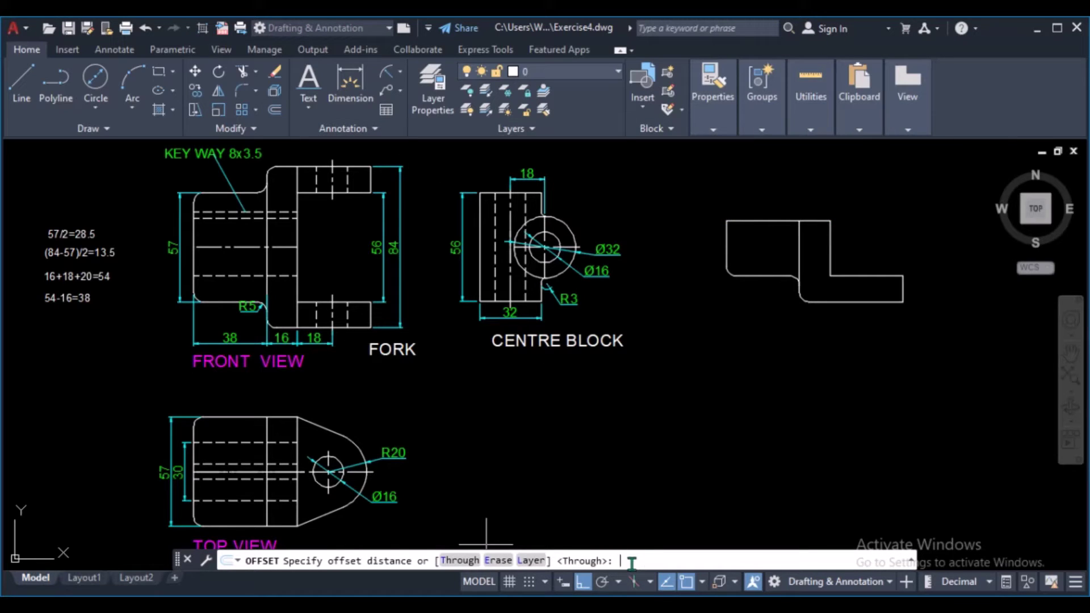
{"action": "type", "text": "15"}
{"action": "key", "text": "Return"}
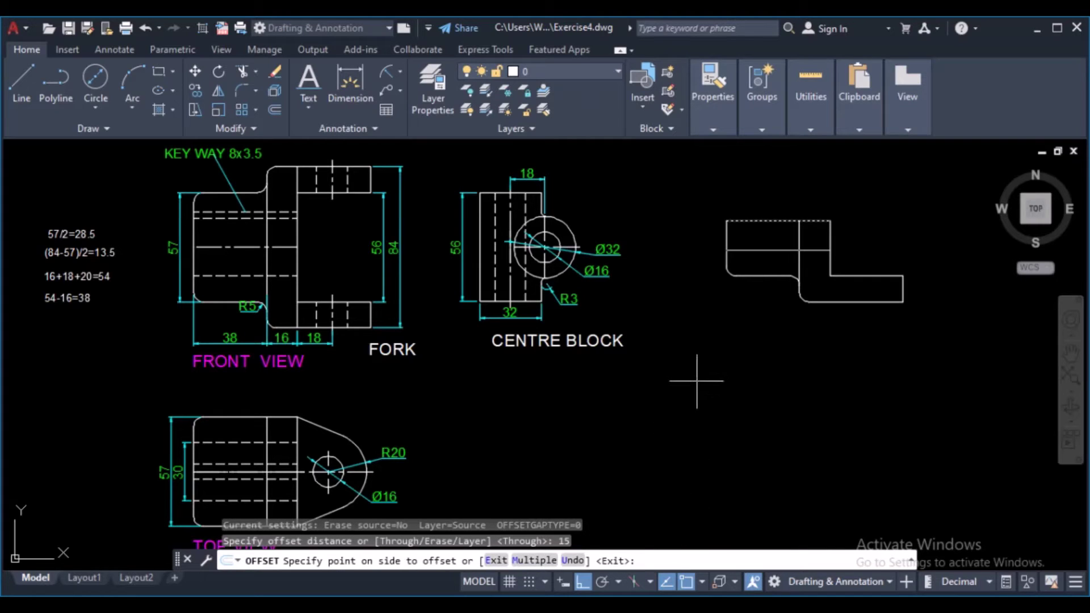
{"action": "left_click", "coordinate": [696, 381]}
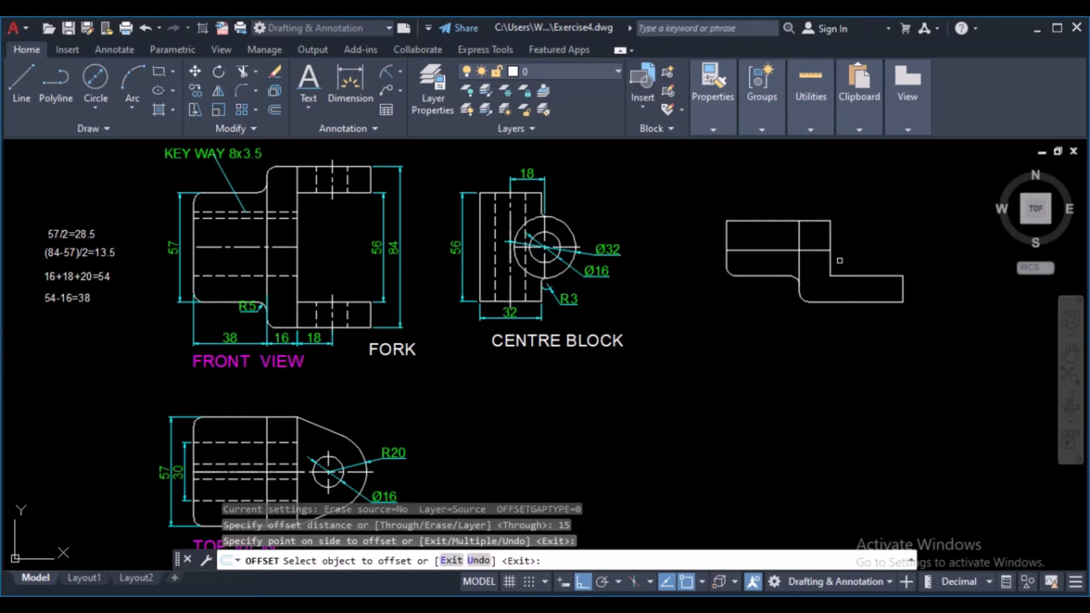
{"action": "key", "text": "Escape"}
{"action": "key", "text": "Escape"}
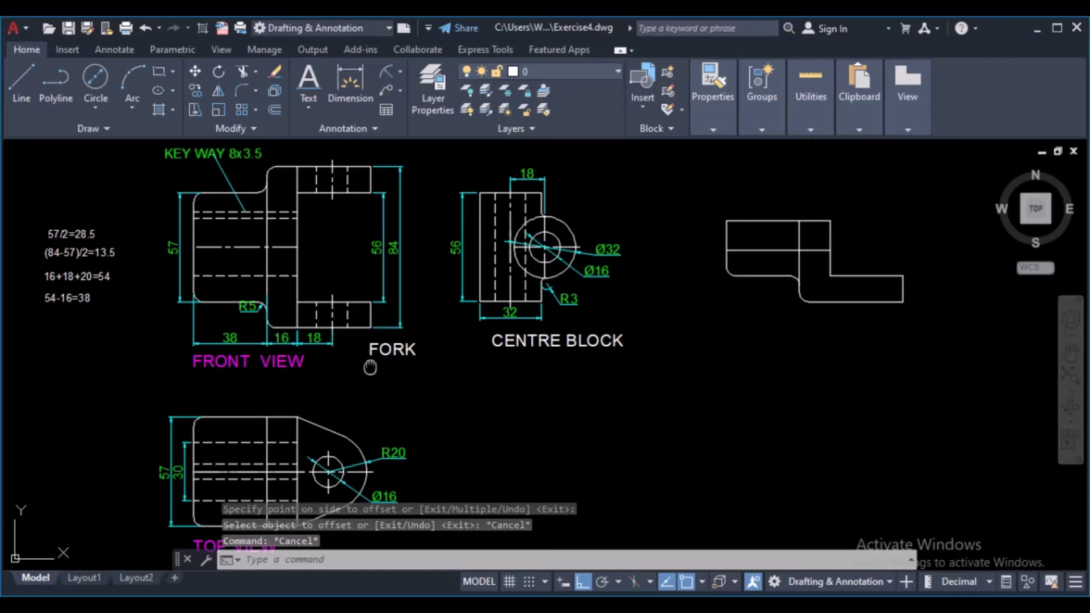
{"action": "middle_click_drag", "start_coordinate": [396, 313], "coordinate": [420, 240]}
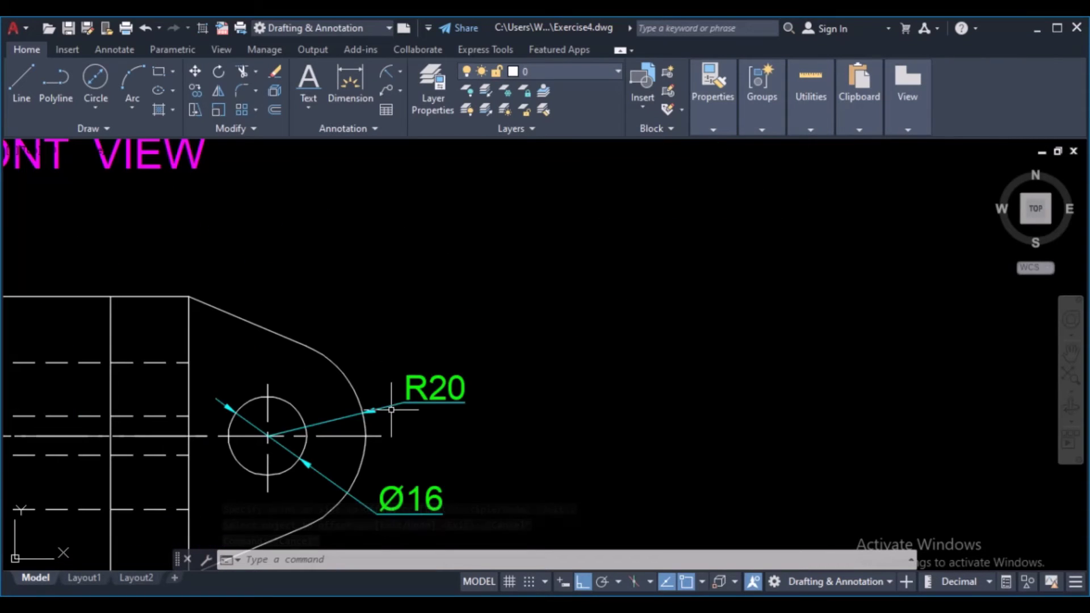
{"action": "scroll", "coordinate": [375, 364], "scroll_direction": "down", "scroll_amount": 4}
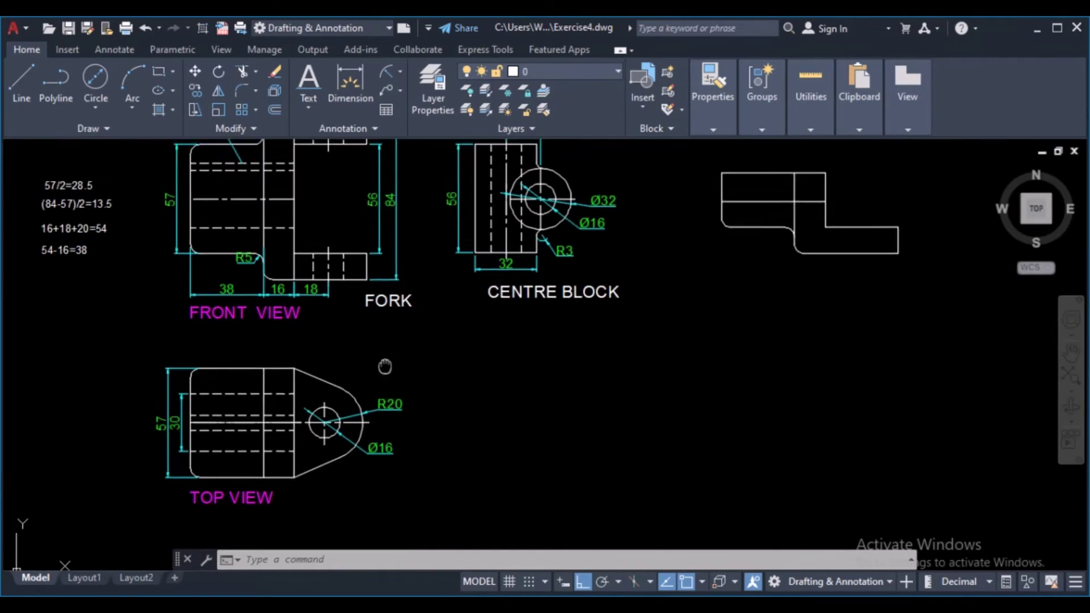
{"action": "middle_click_drag", "start_coordinate": [375, 365], "coordinate": [379, 397]}
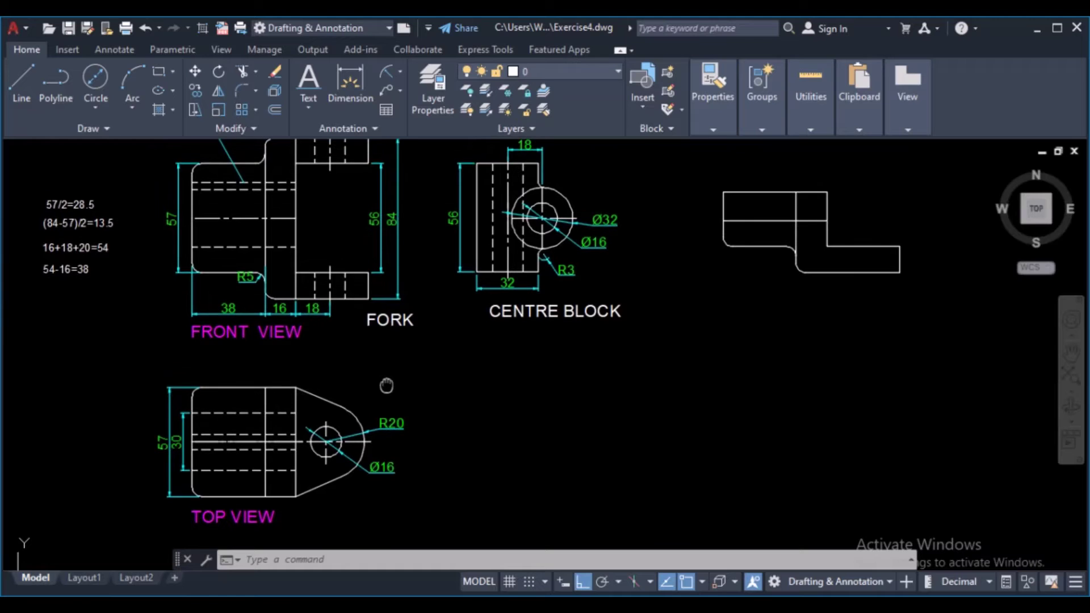
- Offset the right end edge 12 units into the right arm
{"action": "left_click", "coordinate": [908, 250]}
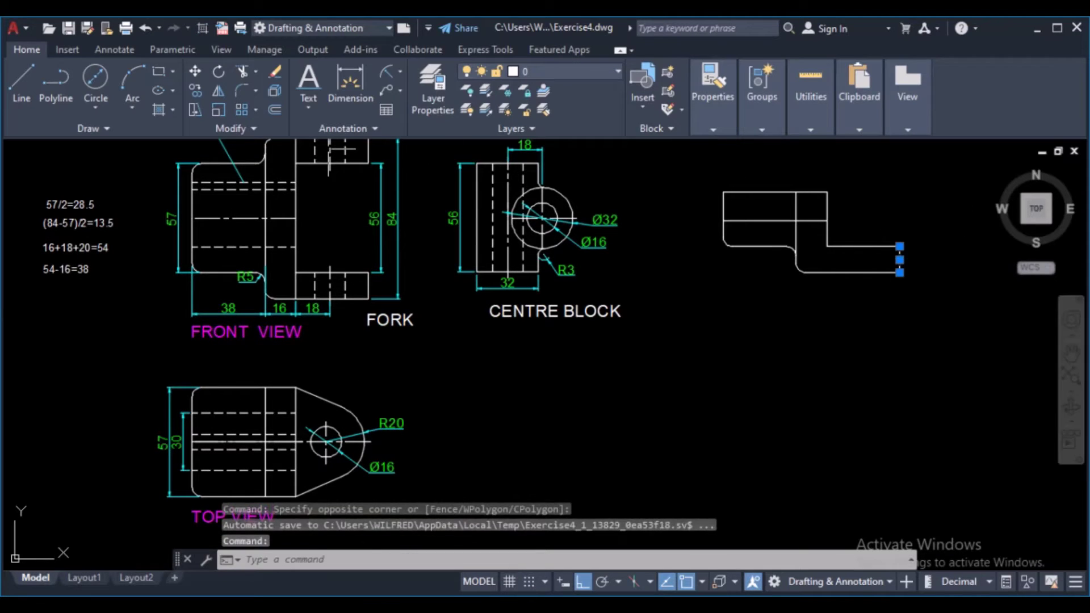
{"action": "left_click", "coordinate": [277, 108]}
{"action": "type", "text": "12"}
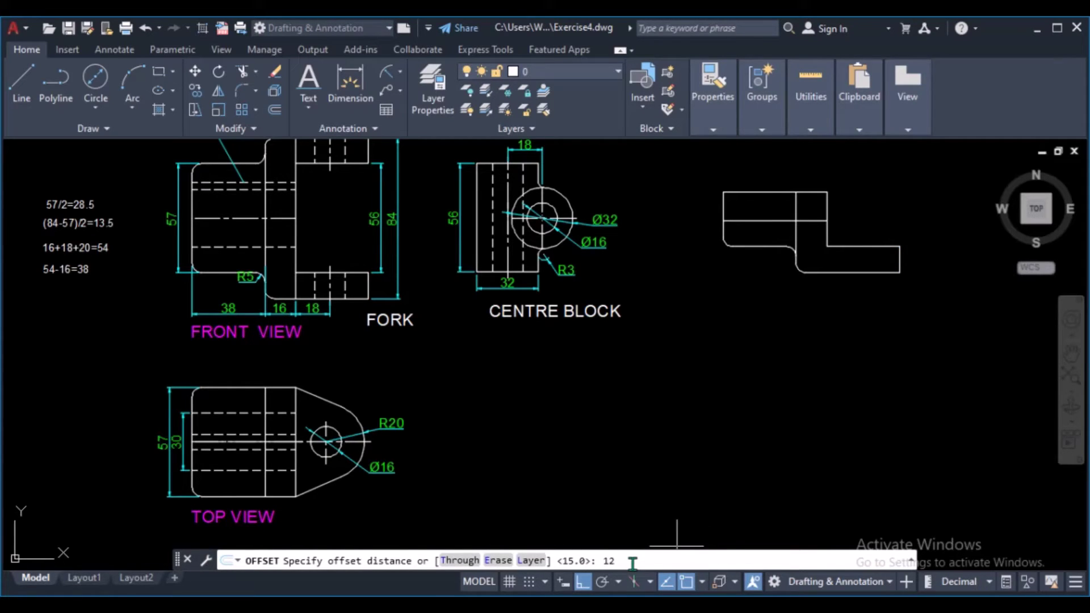
{"action": "key", "text": "Return"}
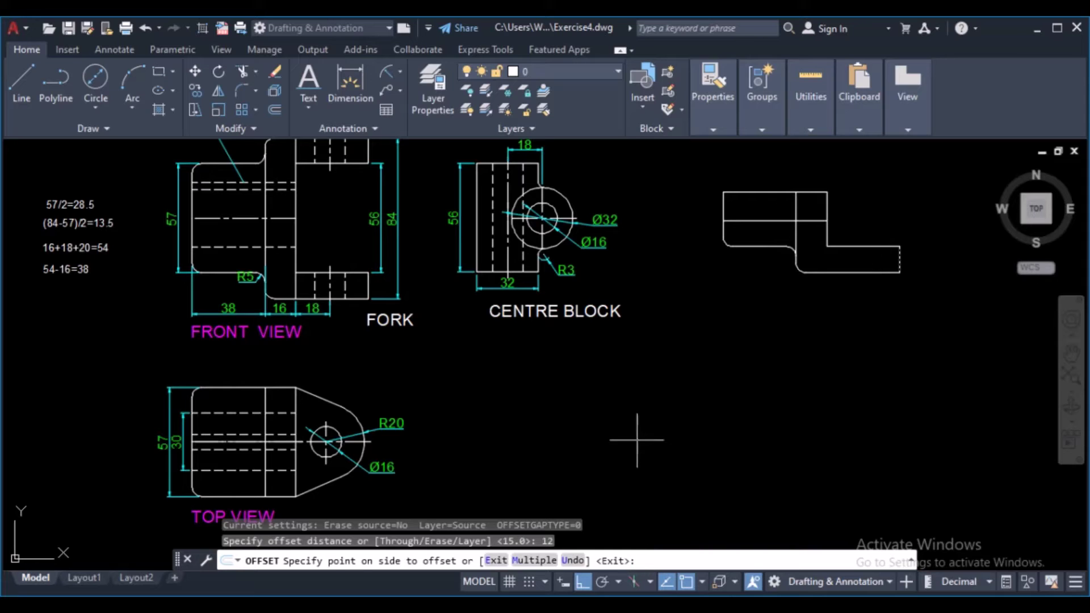
{"action": "left_click", "coordinate": [662, 380]}
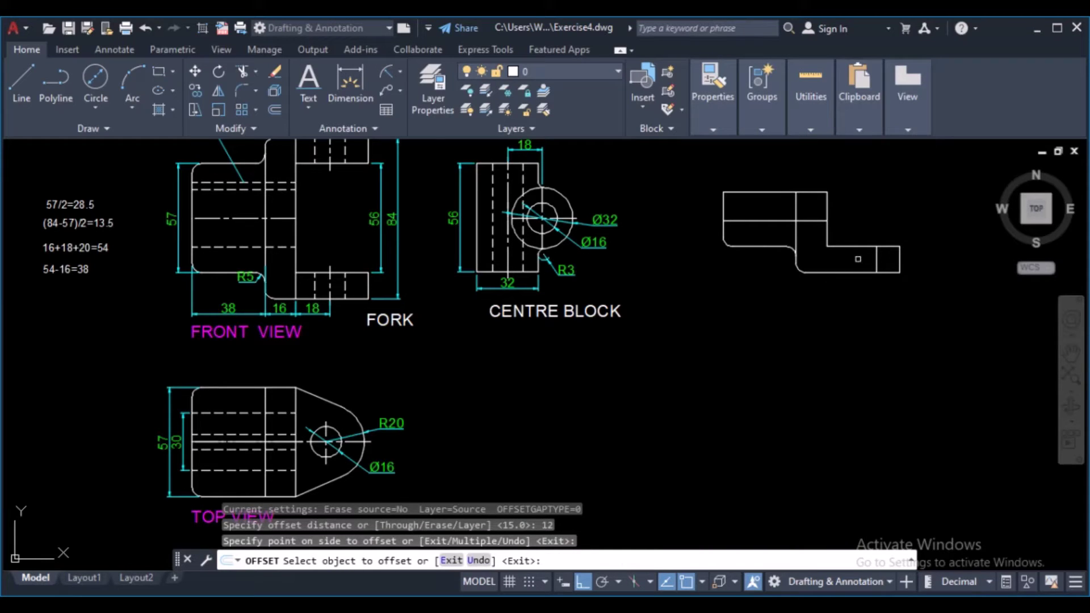
- Add a 16-unit offset of the end edge, then select both new lines and the horizontal line
{"action": "left_click", "coordinate": [275, 112]}
{"action": "type", "text": "16"}
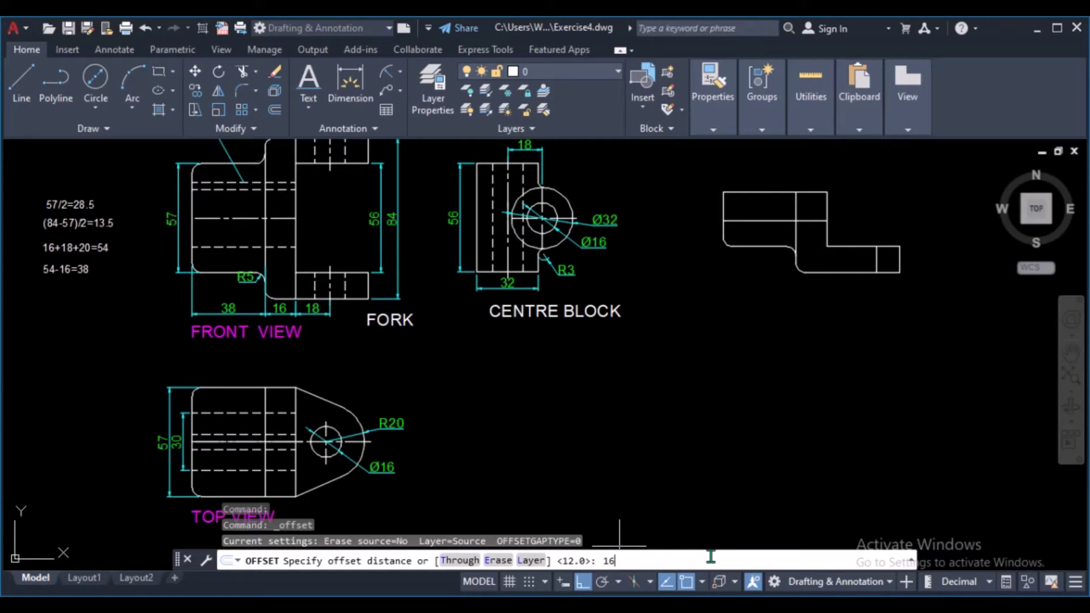
{"action": "key", "text": "Return"}
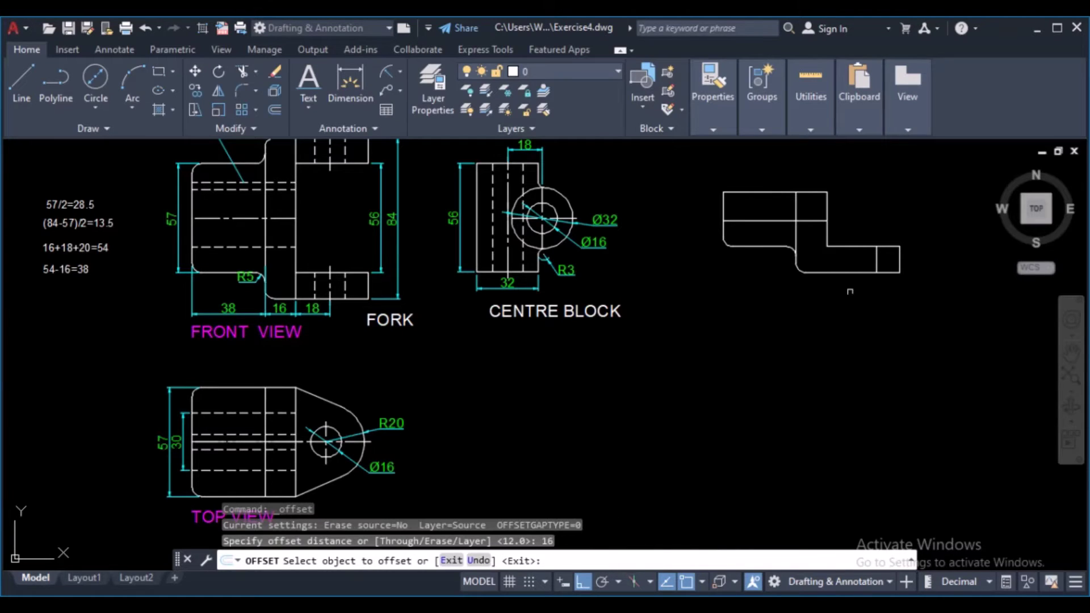
{"action": "left_click", "coordinate": [875, 264]}
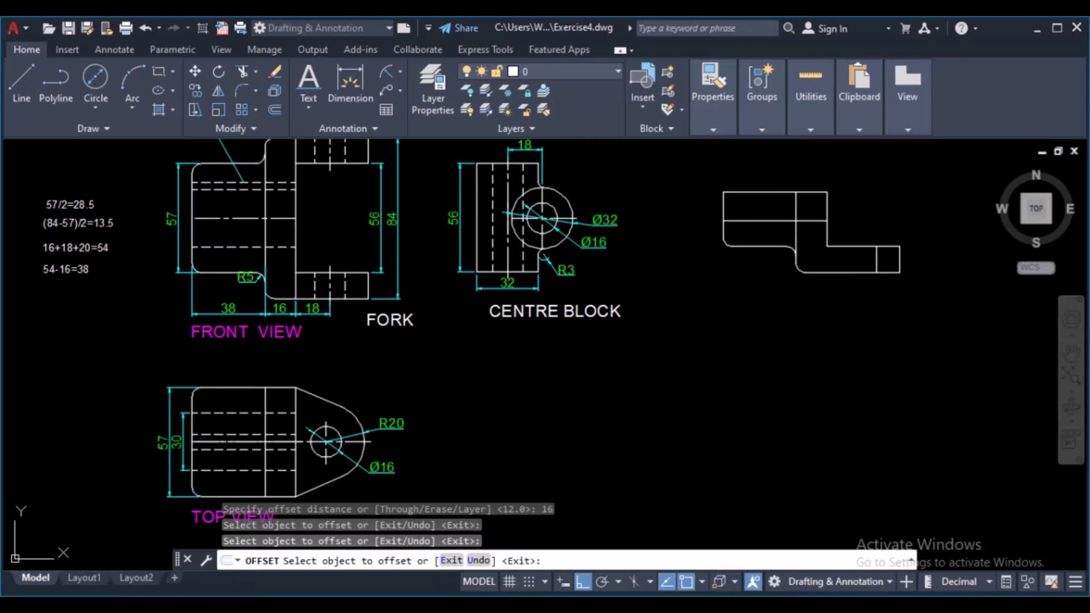
{"action": "left_click", "coordinate": [875, 264]}
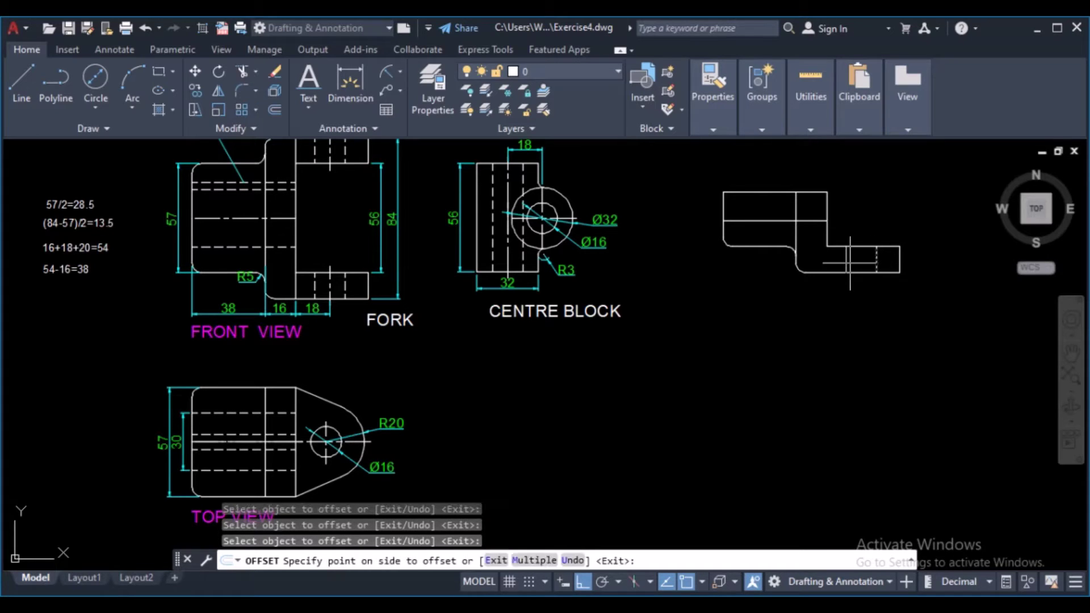
{"action": "key", "text": "Return"}
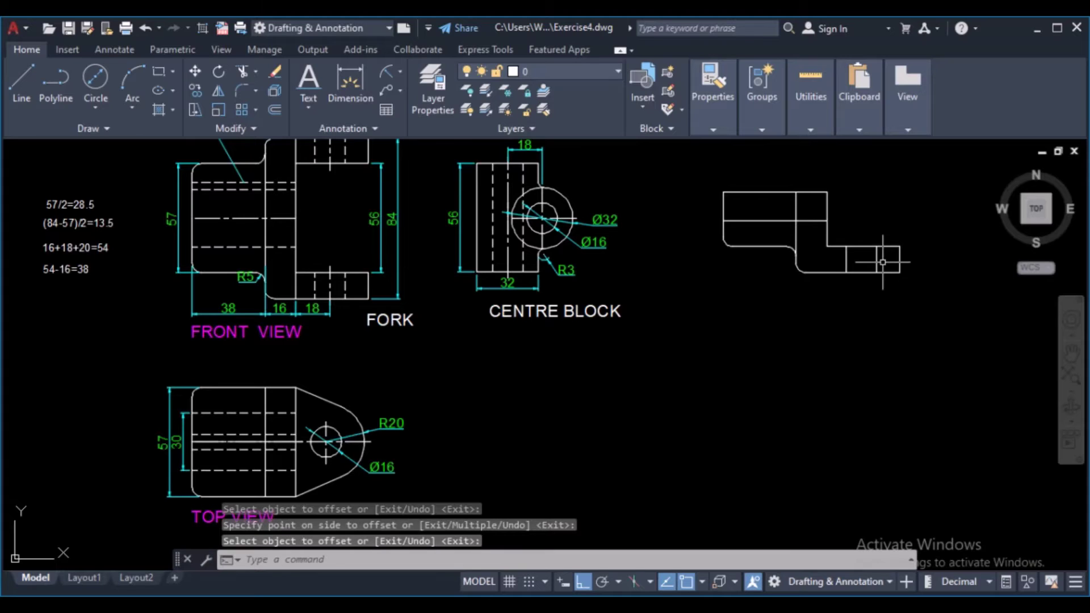
{"action": "left_click", "coordinate": [877, 261]}
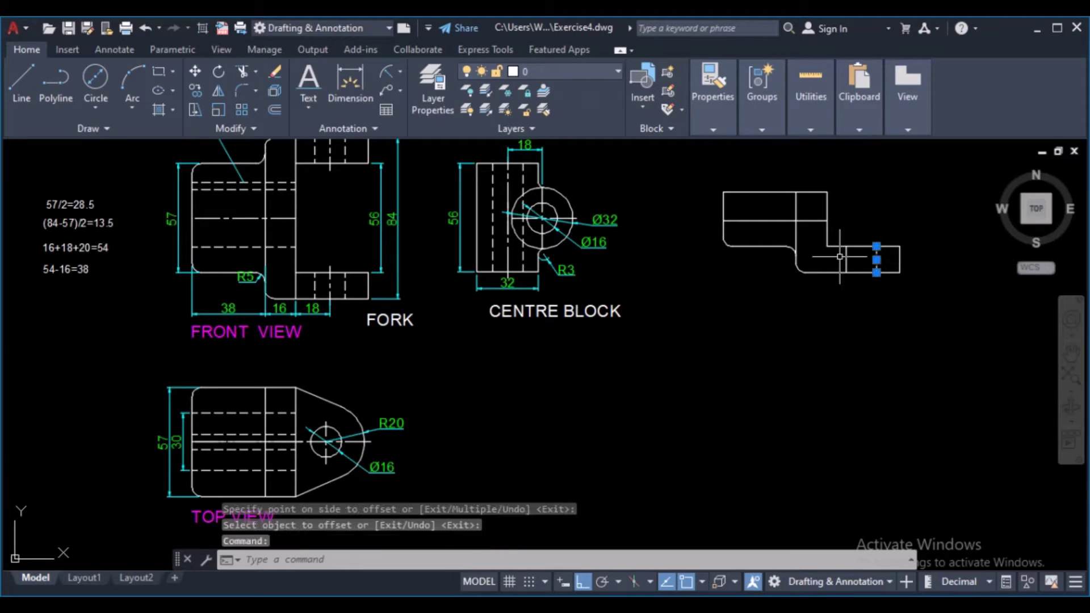
{"action": "left_click", "coordinate": [847, 254]}
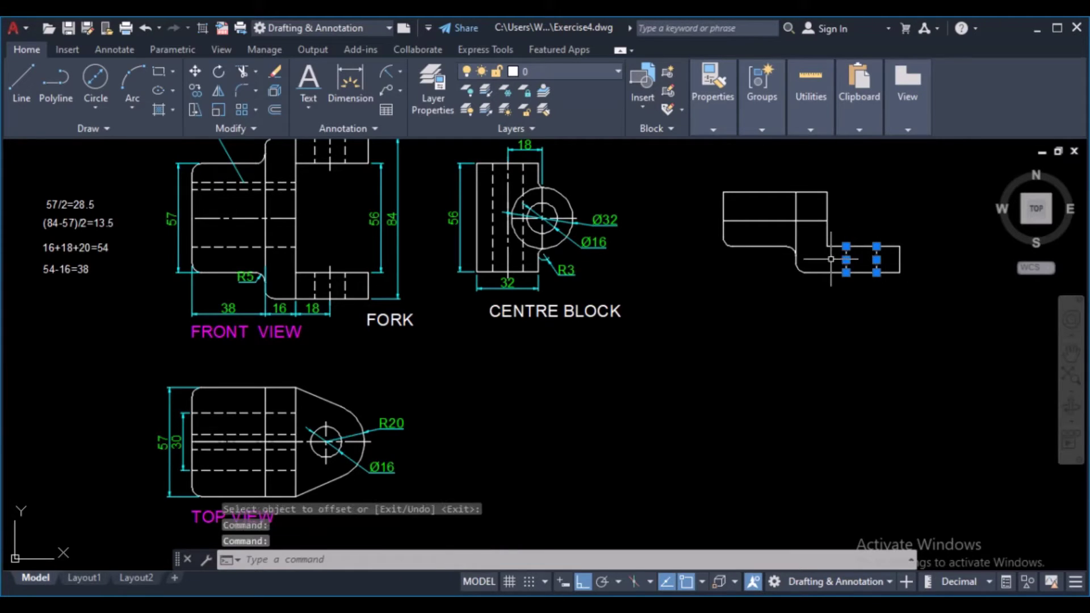
{"action": "left_click", "coordinate": [770, 220]}
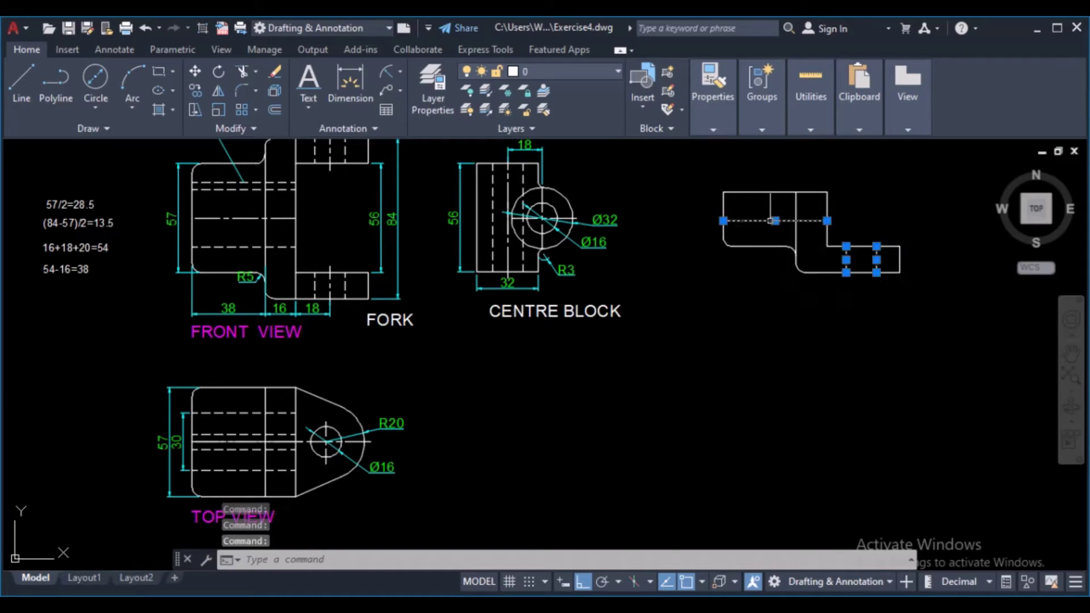
- Move the three selected lines onto the 'hidden' layer so they display dashed
{"action": "left_click", "coordinate": [577, 75]}
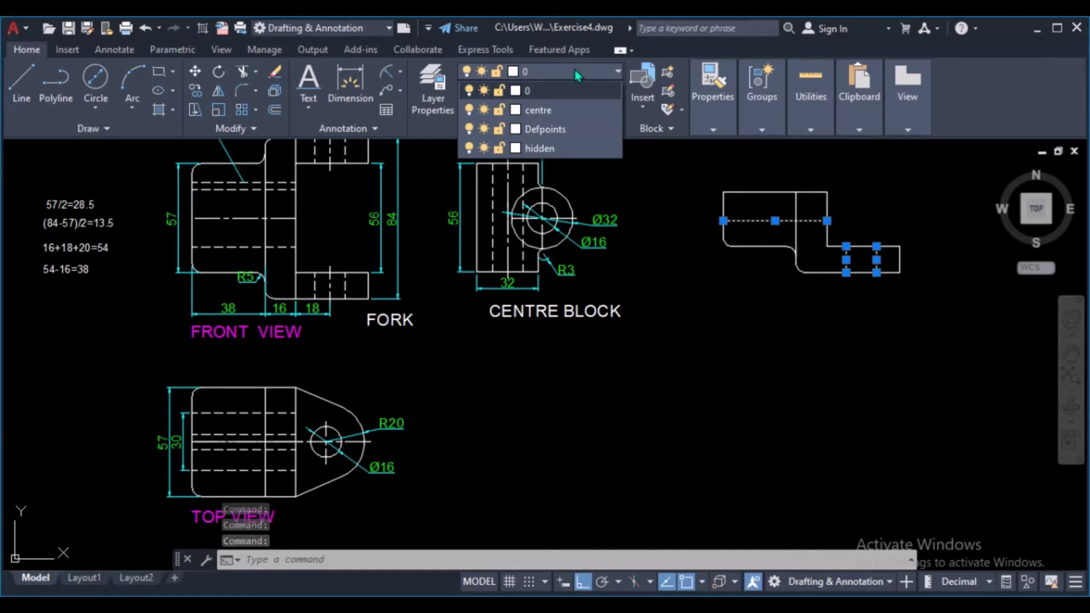
{"action": "left_click", "coordinate": [560, 141]}
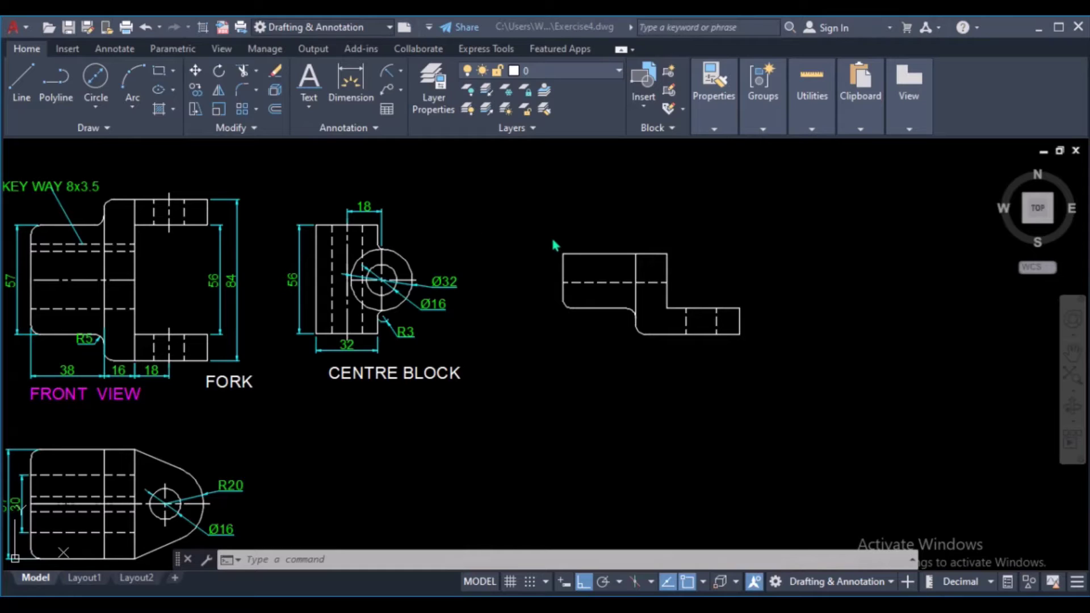
{"action": "left_click", "coordinate": [816, 237]}
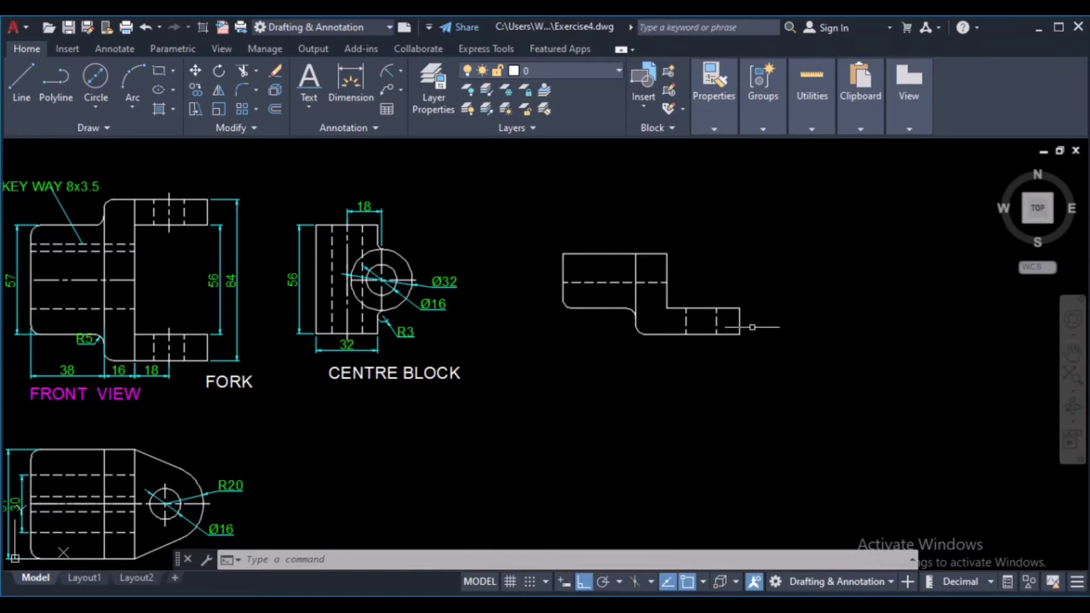
- Mirror the half outline about its horizontal axis, keeping the source half
{"action": "left_click", "coordinate": [790, 217]}
{"action": "left_click", "coordinate": [535, 379]}
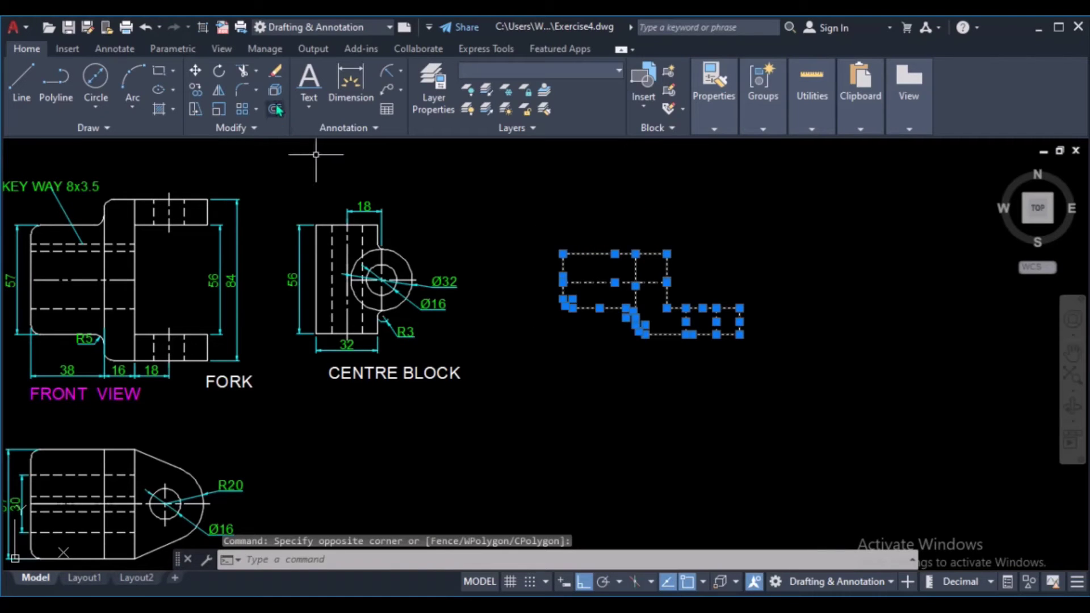
{"action": "left_click", "coordinate": [222, 95]}
{"action": "left_click", "coordinate": [563, 253]}
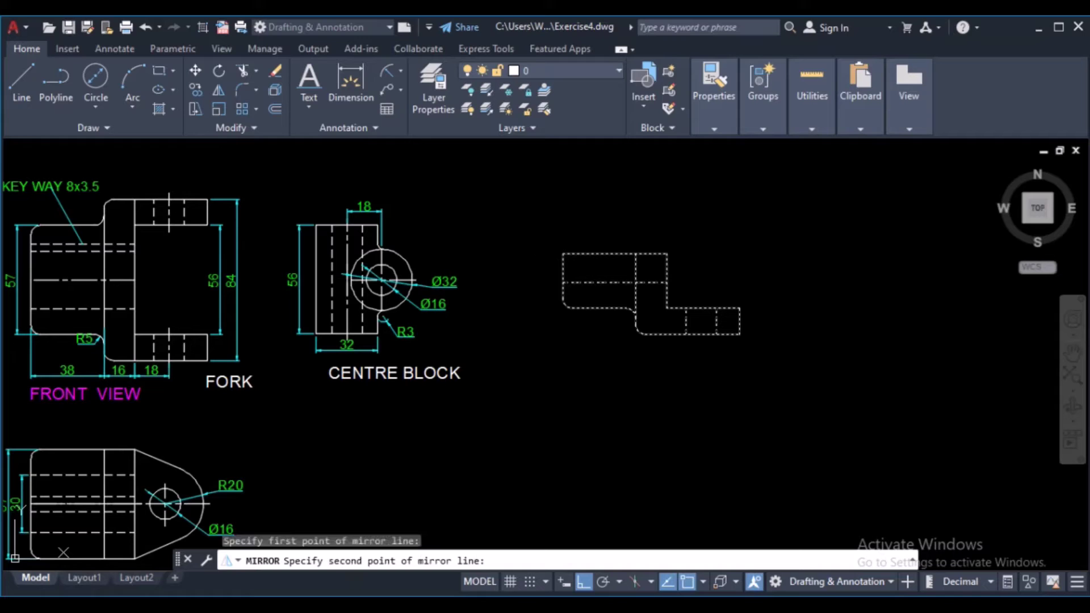
{"action": "left_click", "coordinate": [666, 254]}
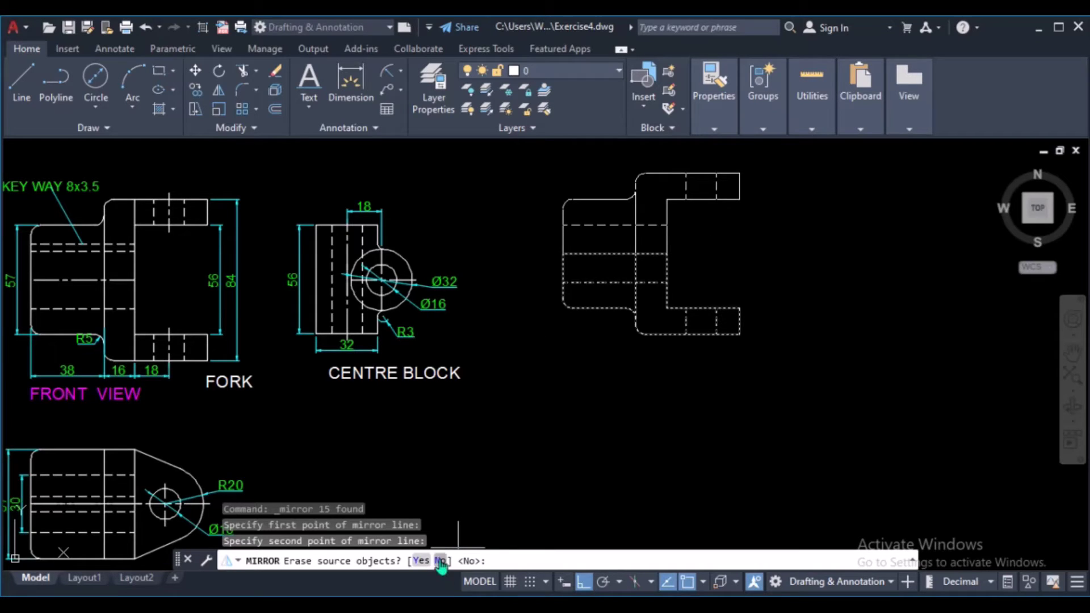
{"action": "left_click", "coordinate": [441, 561]}
{"action": "middle_click_drag", "start_coordinate": [619, 335], "coordinate": [681, 376]}
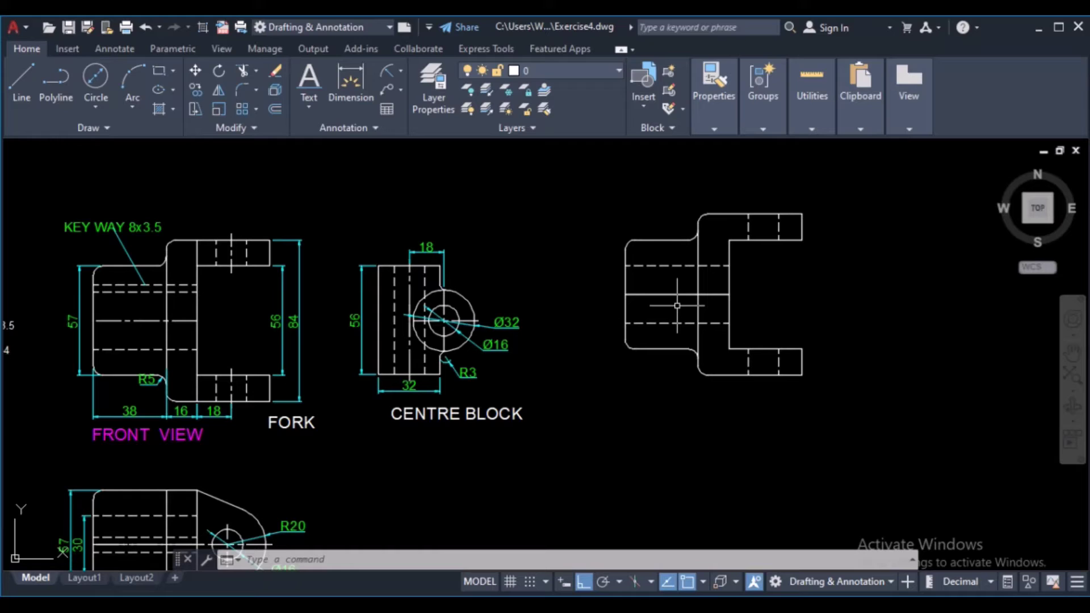
{"action": "middle_click_drag", "start_coordinate": [676, 305], "coordinate": [633, 321]}
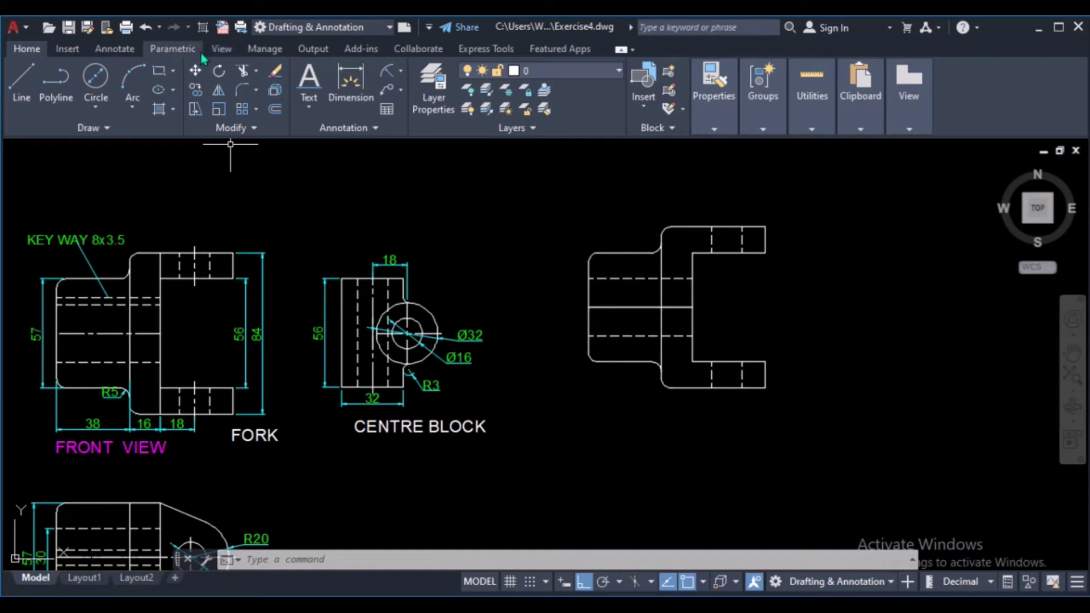
- Add centerlines between the dashed line pairs in the upper and lower prongs
{"action": "left_click", "coordinate": [129, 51]}
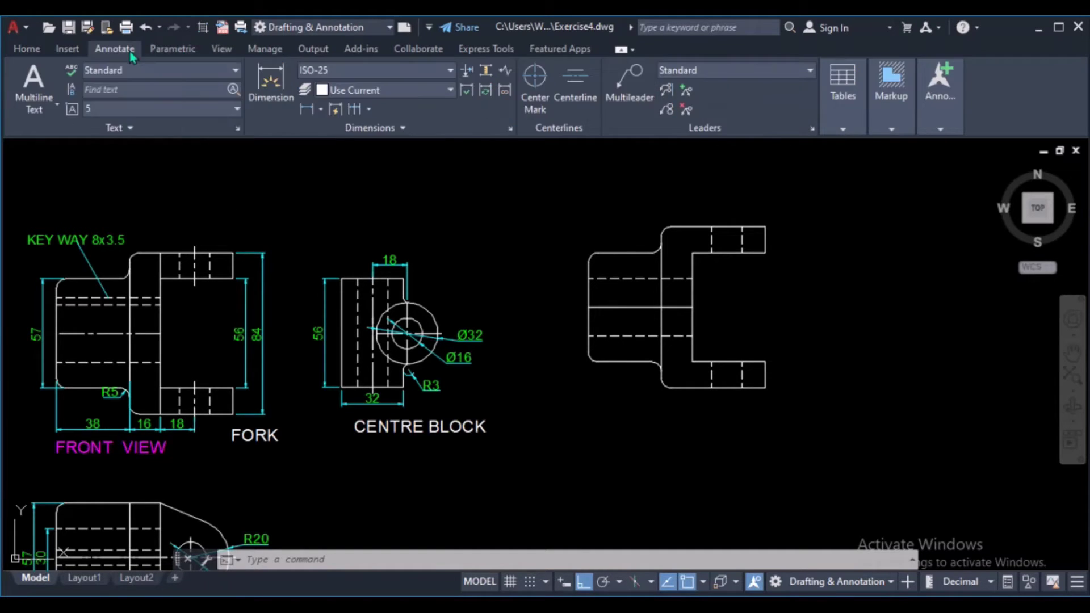
{"action": "left_click", "coordinate": [576, 86]}
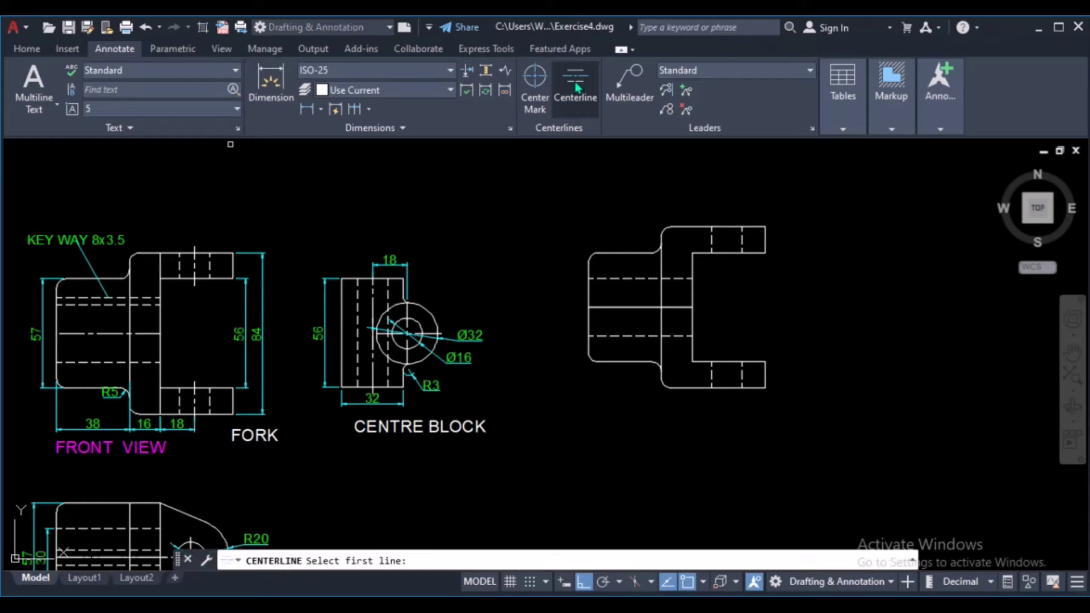
{"action": "left_click", "coordinate": [708, 240]}
{"action": "left_click", "coordinate": [712, 244]}
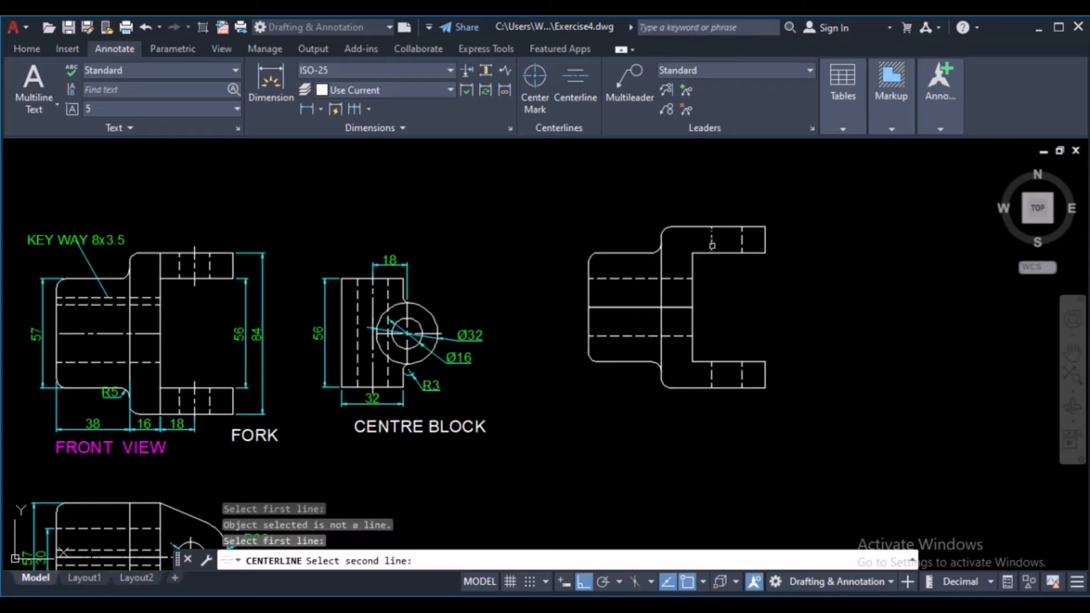
{"action": "left_click", "coordinate": [741, 245]}
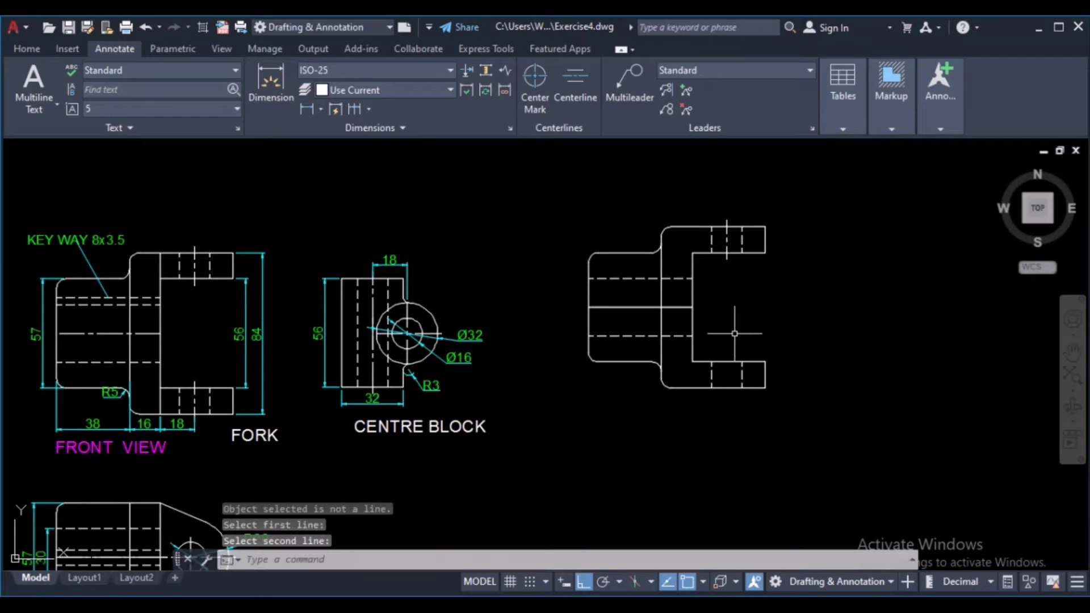
{"action": "key", "text": "Return"}
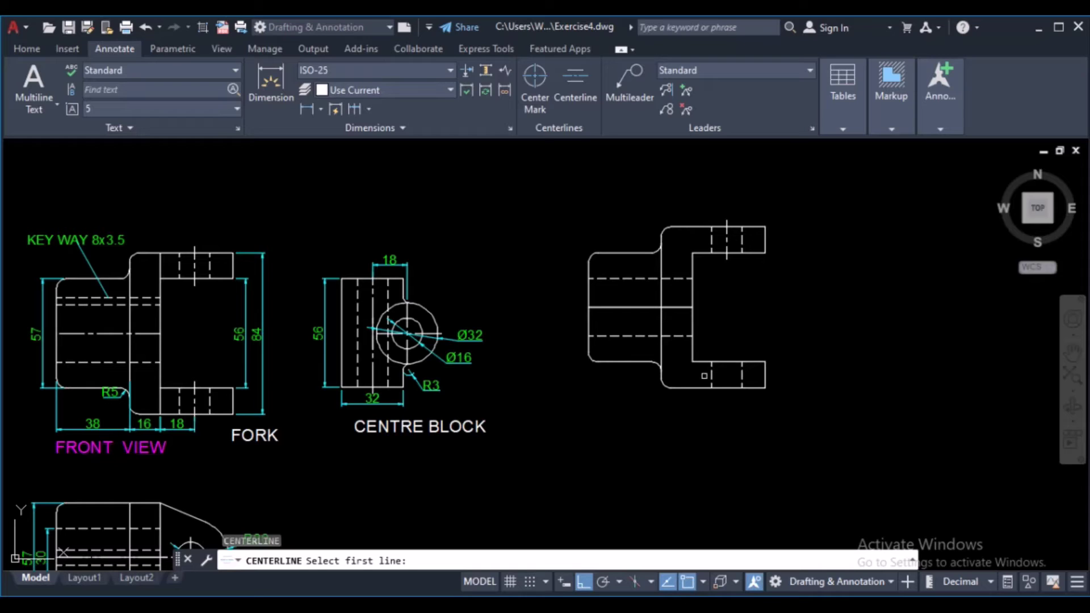
{"action": "left_click", "coordinate": [711, 376]}
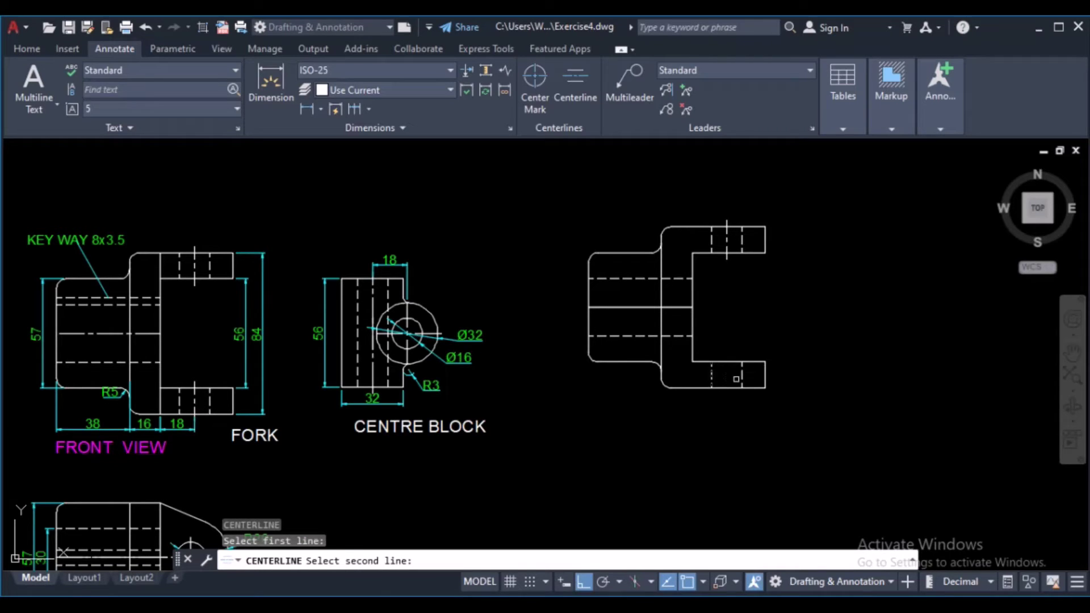
{"action": "left_click", "coordinate": [740, 379]}
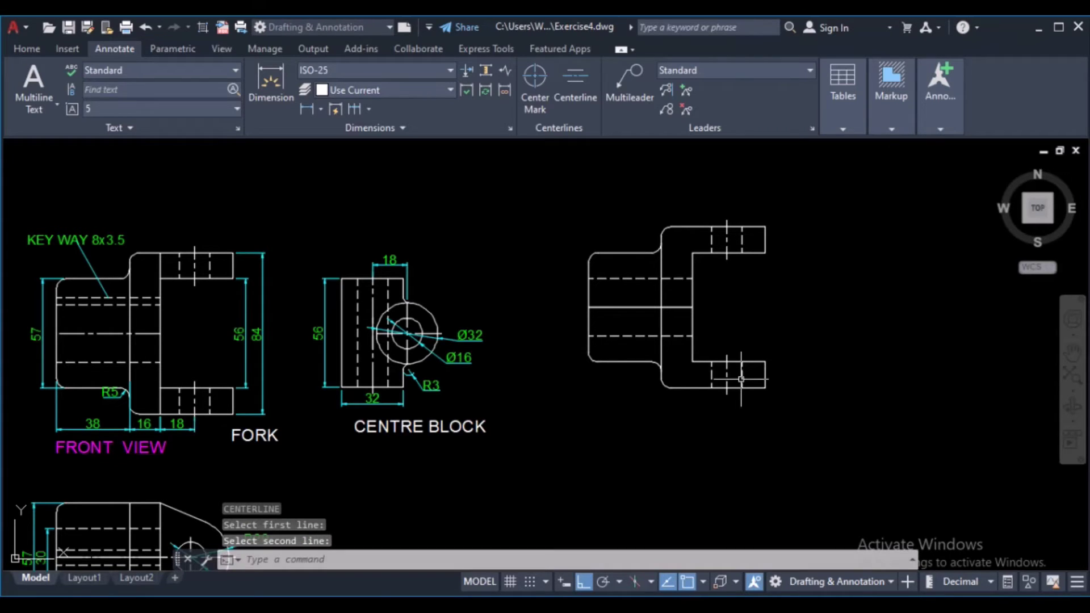
{"action": "left_click", "coordinate": [623, 335]}
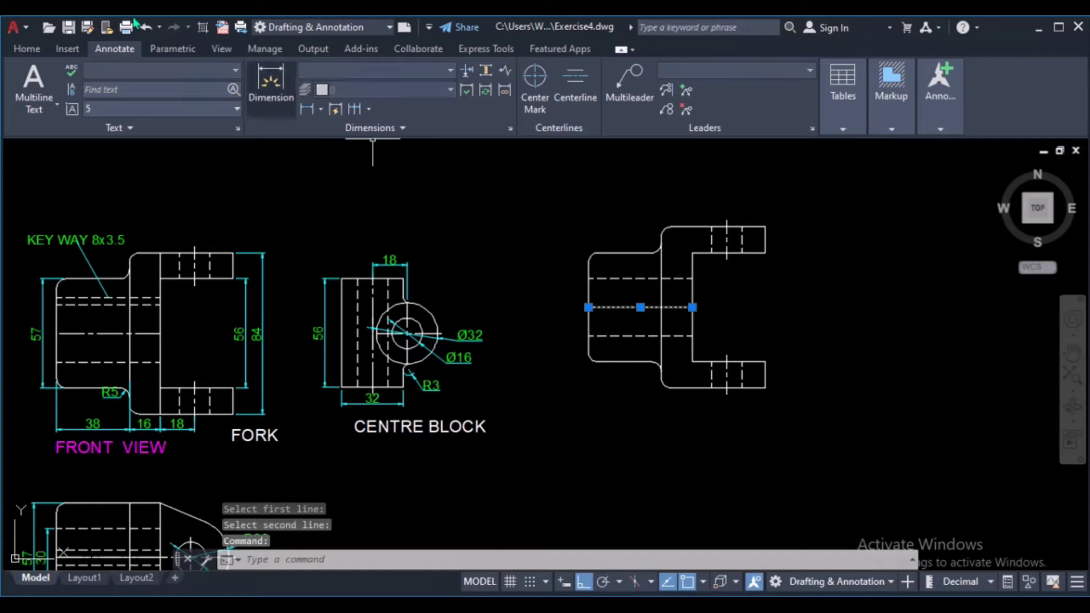
- Erase the unwanted centre lines, including the old horizontal centre line
{"action": "left_click", "coordinate": [27, 49]}
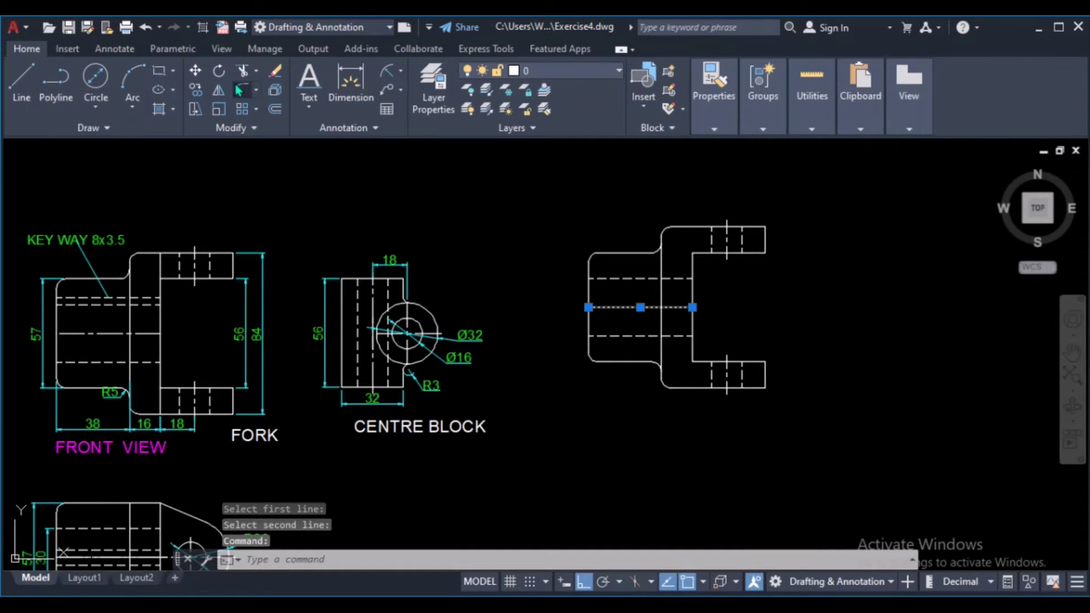
{"action": "left_click", "coordinate": [275, 74]}
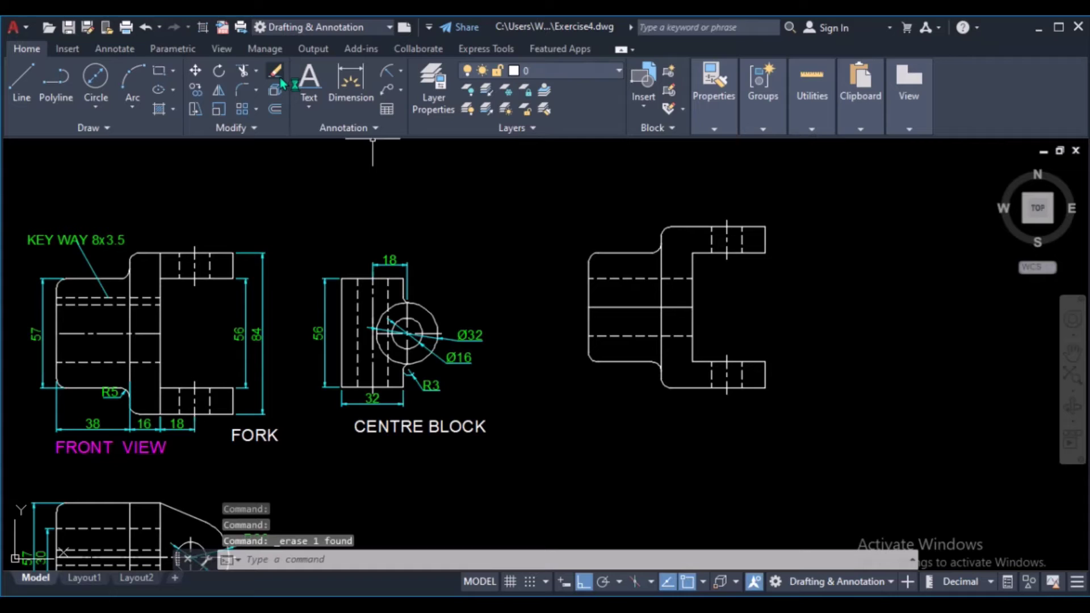
{"action": "left_click", "coordinate": [280, 77]}
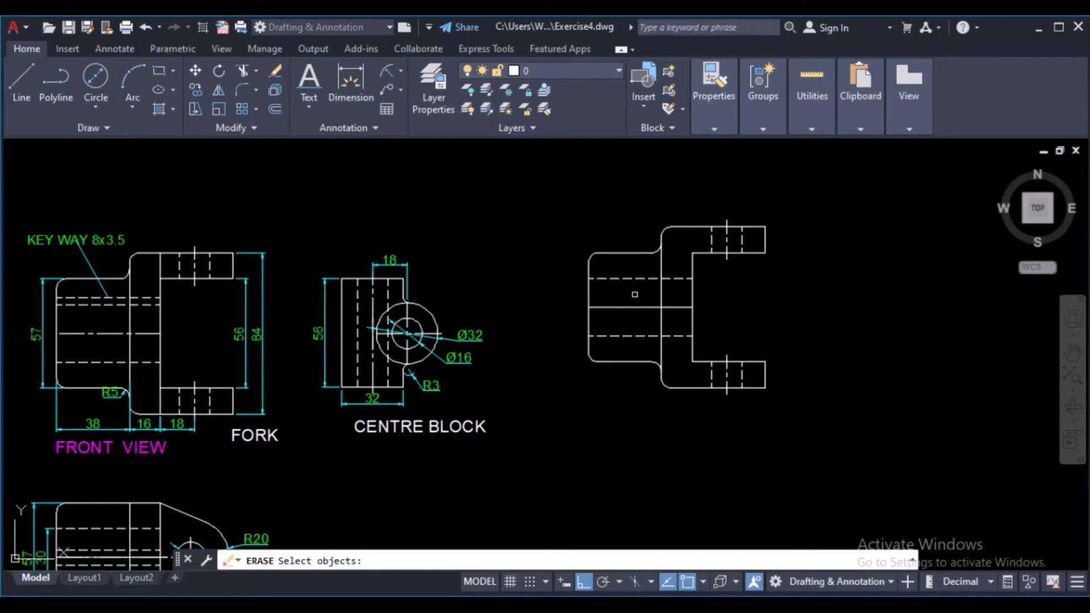
{"action": "left_click", "coordinate": [625, 308]}
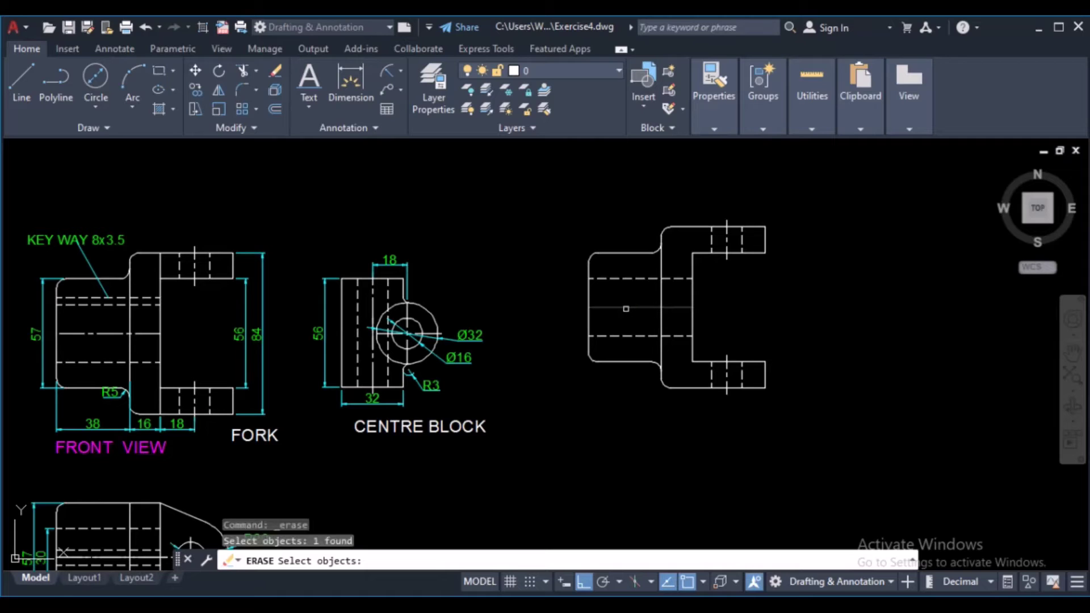
{"action": "key", "text": "Return"}
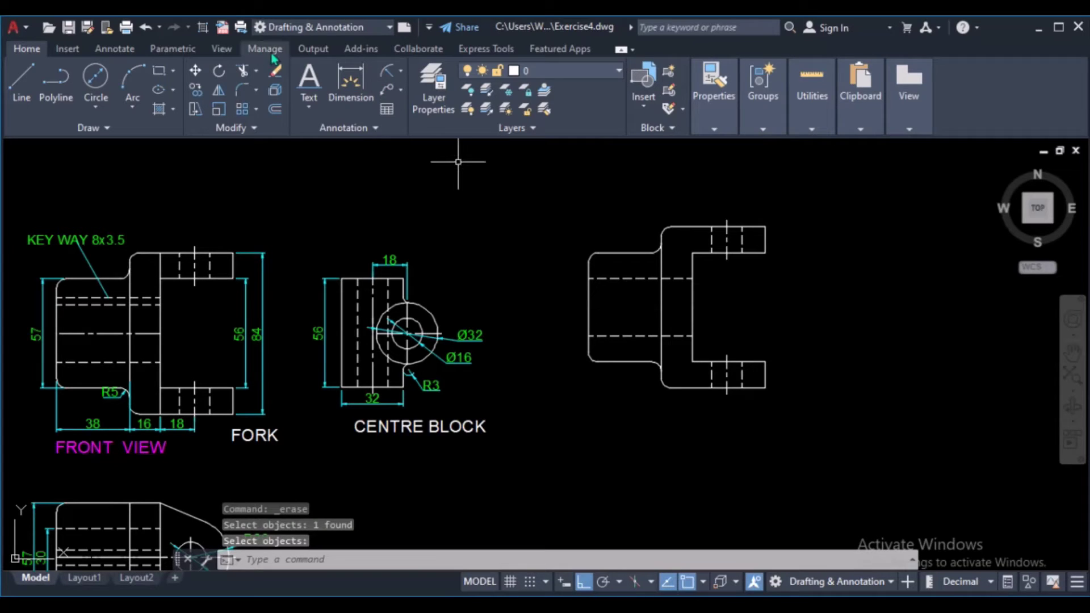
- Add a centerline midway between the upper and lower horizontal hidden lines
{"action": "left_click", "coordinate": [132, 49]}
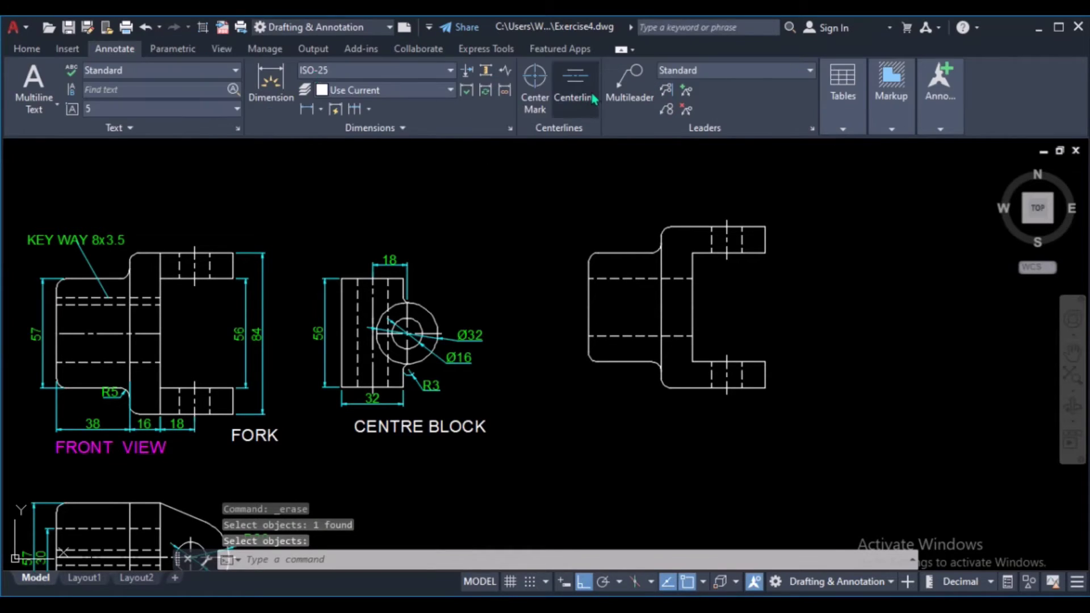
{"action": "left_click", "coordinate": [574, 80]}
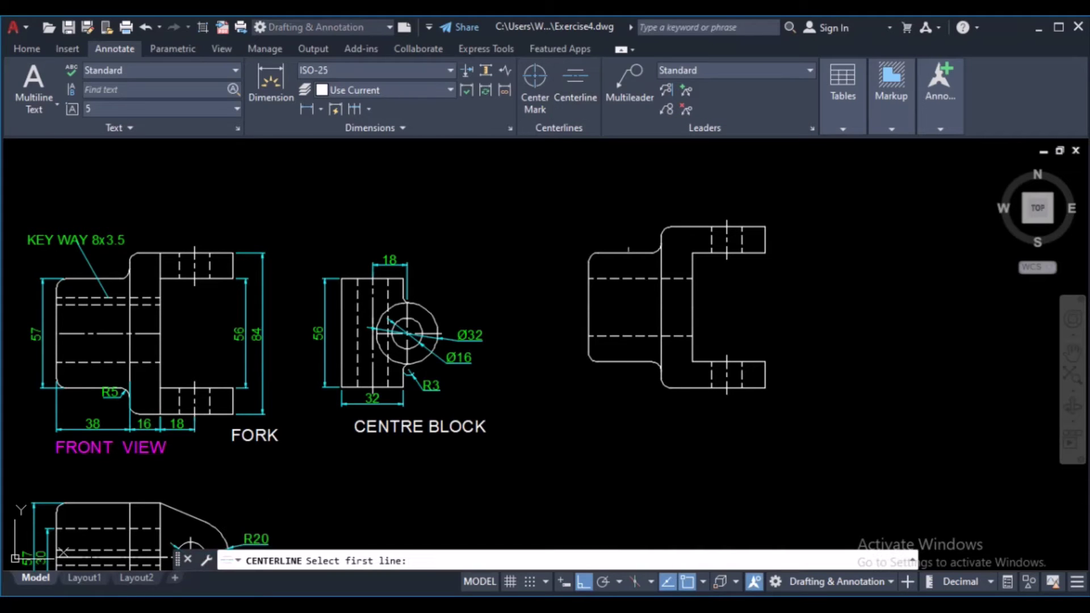
{"action": "left_click", "coordinate": [630, 277]}
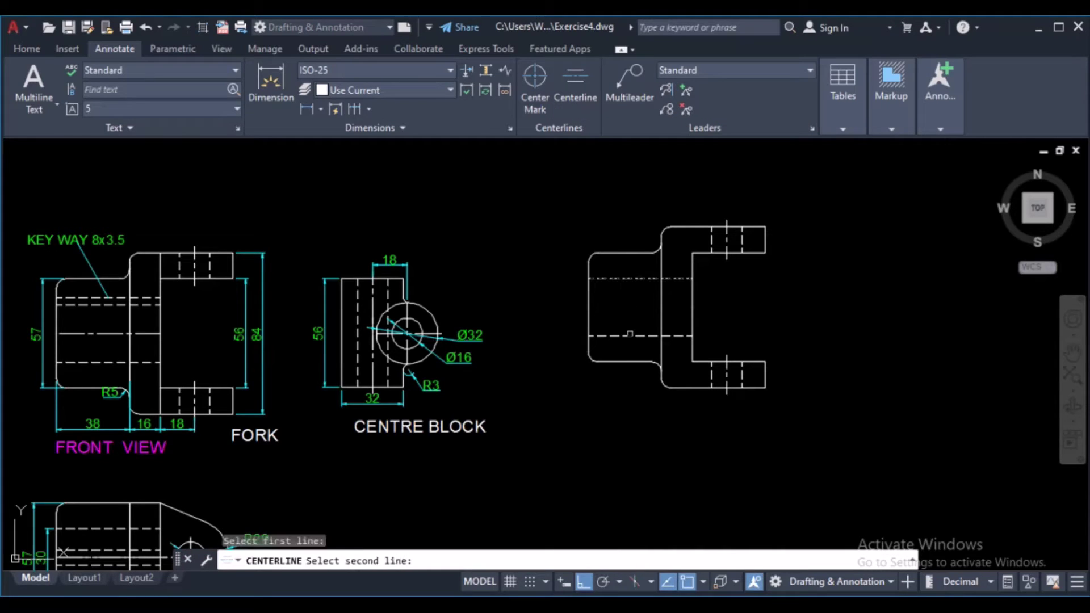
{"action": "left_click", "coordinate": [629, 335]}
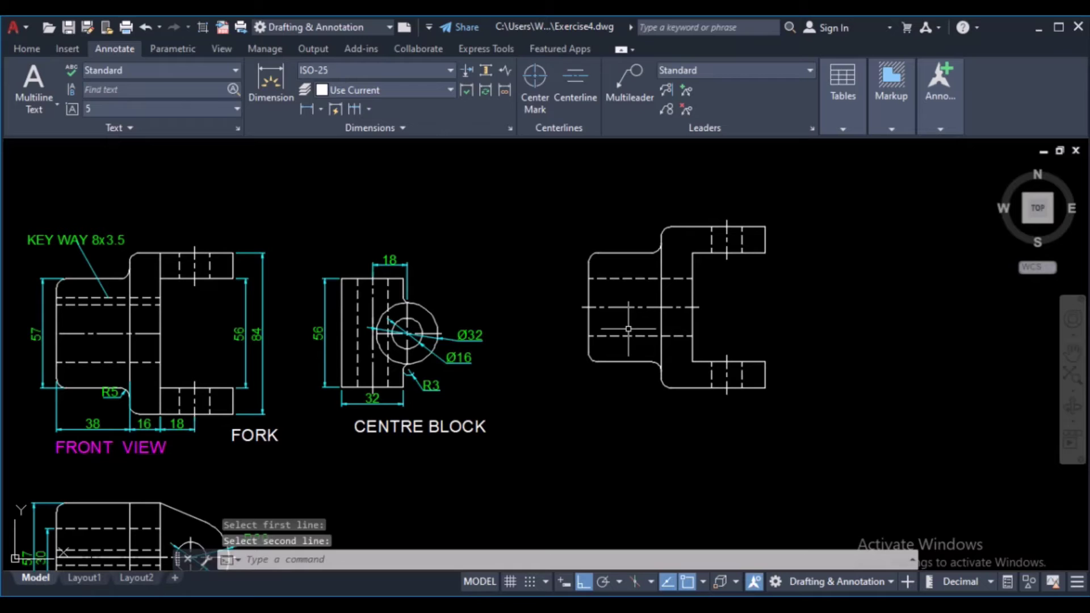
{"action": "key", "text": "Return"}
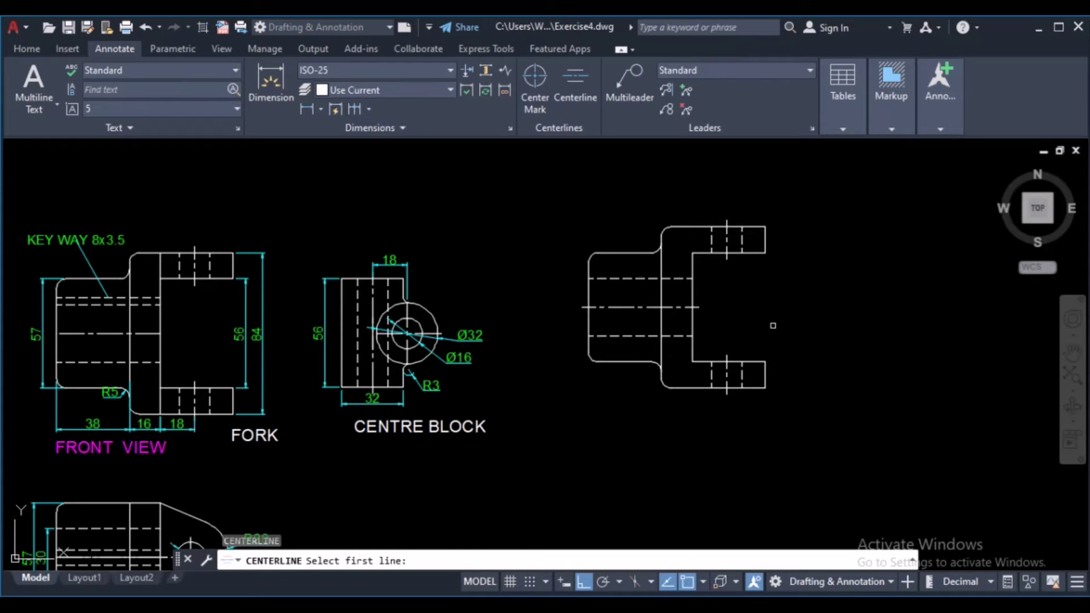
{"action": "key", "text": "Escape"}
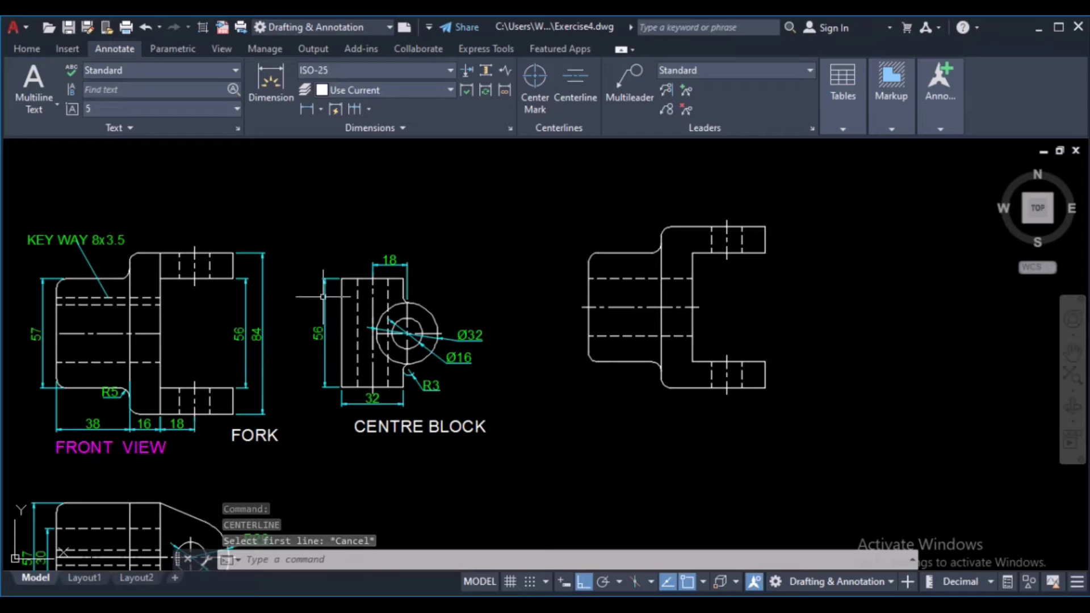
- Reframe the view around all the drawings and return to the general drawing tools
{"action": "scroll", "coordinate": [315, 348], "scroll_direction": "up", "scroll_amount": 4}
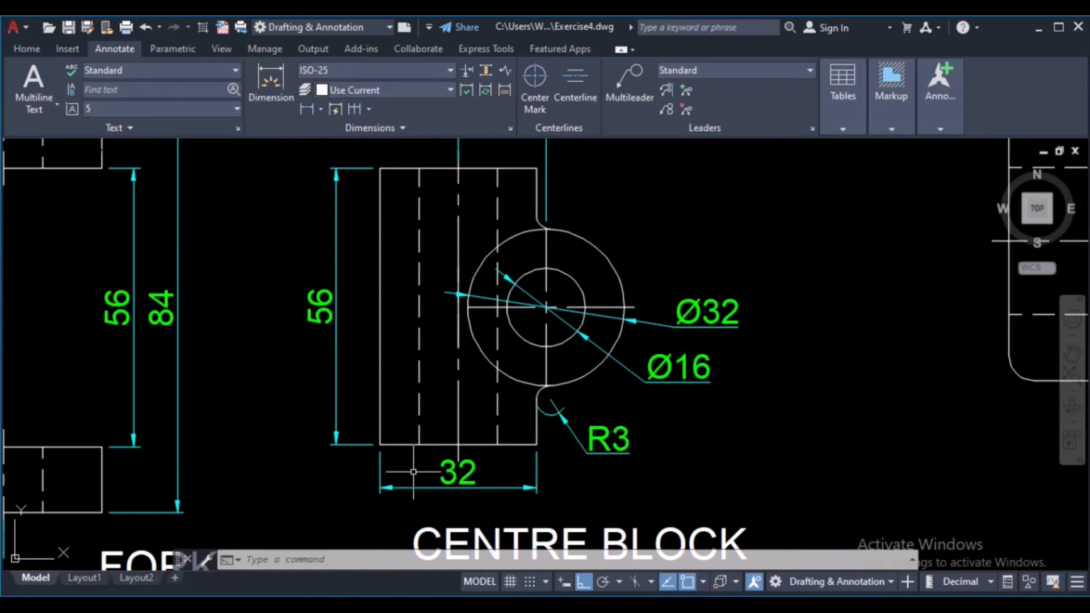
{"action": "scroll", "coordinate": [504, 485], "scroll_direction": "down", "scroll_amount": 2}
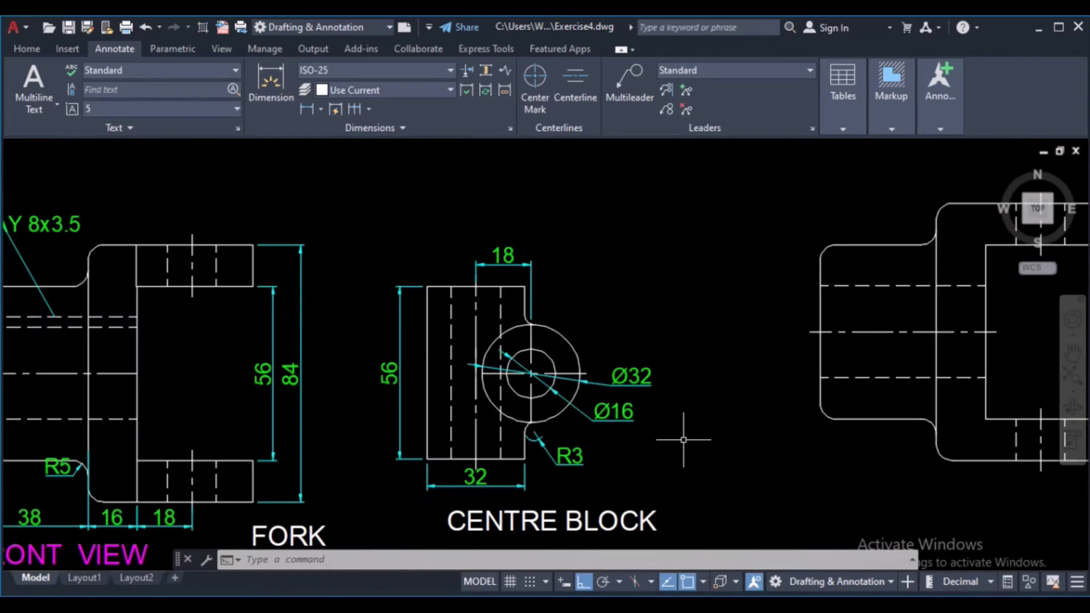
{"action": "scroll", "coordinate": [694, 438], "scroll_direction": "down", "scroll_amount": 3}
{"action": "middle_click_drag", "start_coordinate": [705, 438], "coordinate": [558, 431]}
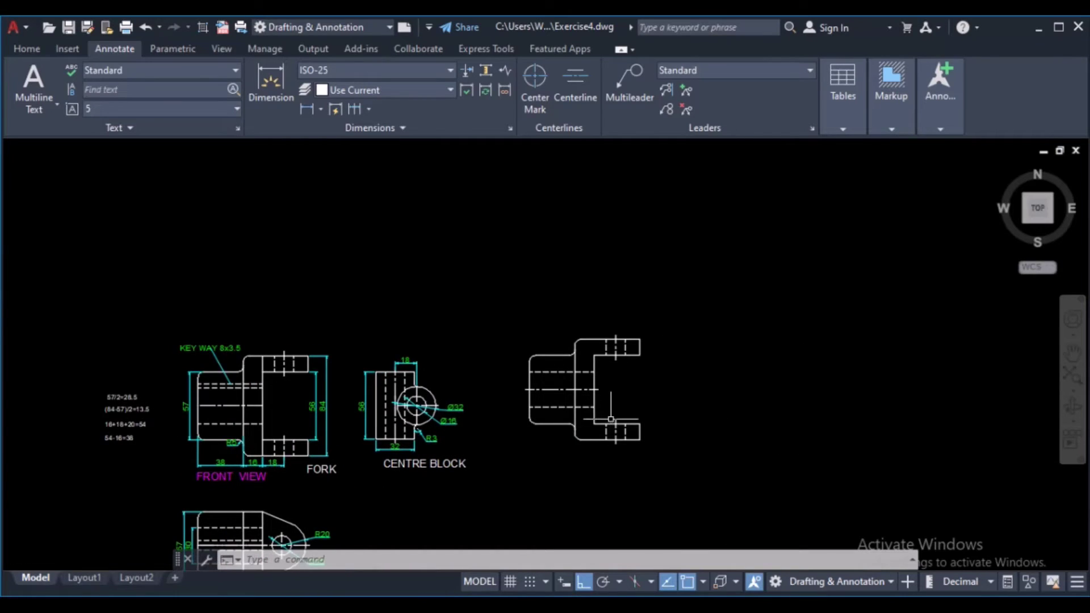
{"action": "scroll", "coordinate": [599, 420], "scroll_direction": "up", "scroll_amount": 1}
{"action": "scroll", "coordinate": [599, 420], "scroll_direction": "up", "scroll_amount": 1}
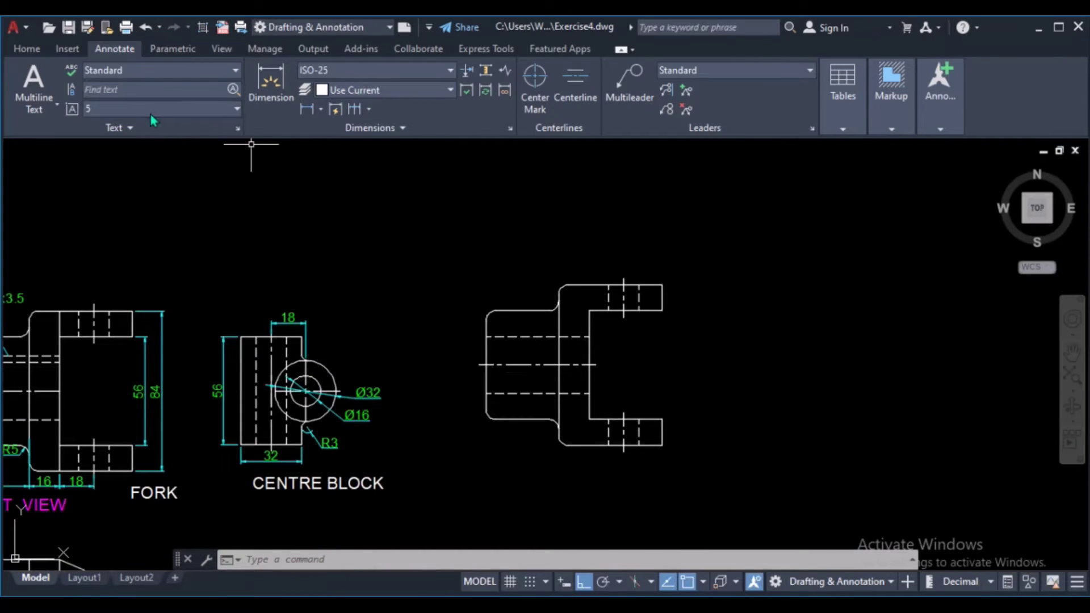
{"action": "left_click", "coordinate": [32, 48]}
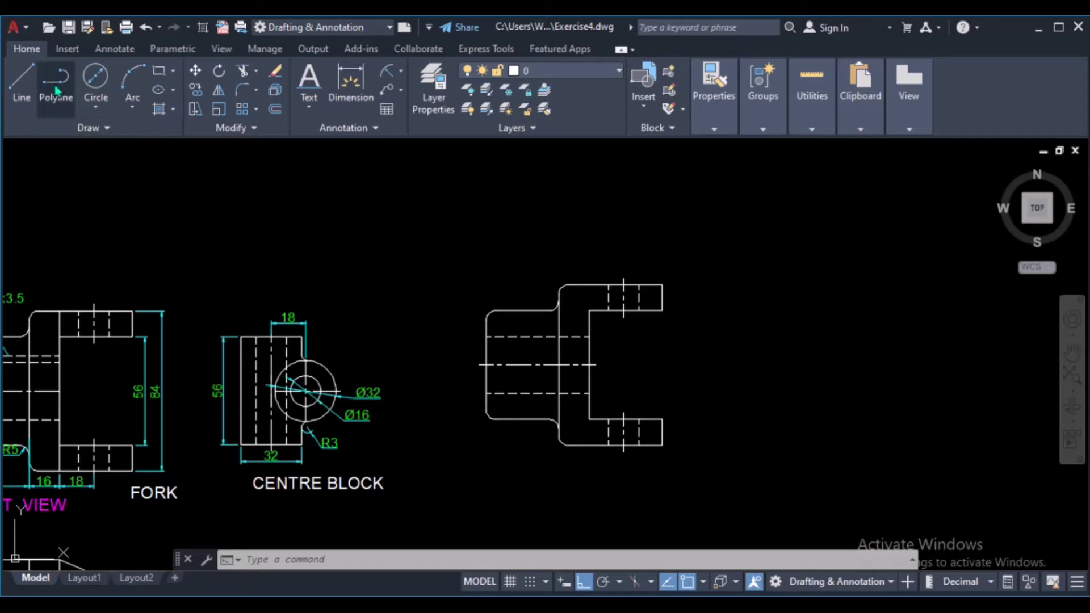
- Draw a closed 32 by 56 line rectangle to the right of the fork view
{"action": "left_click", "coordinate": [21, 82]}
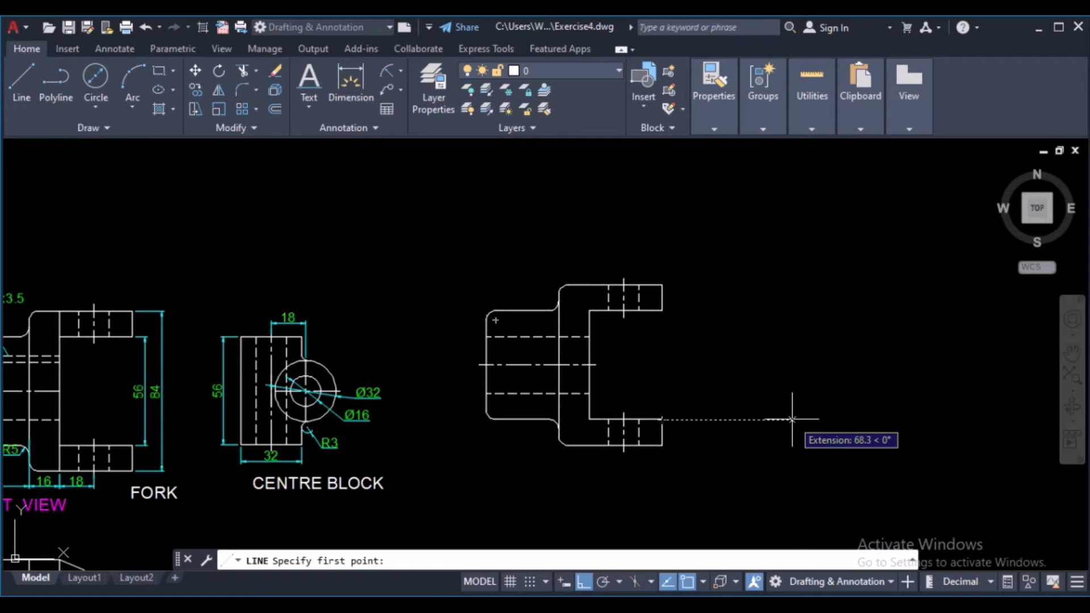
{"action": "left_click", "coordinate": [792, 419]}
{"action": "type", "text": "32"}
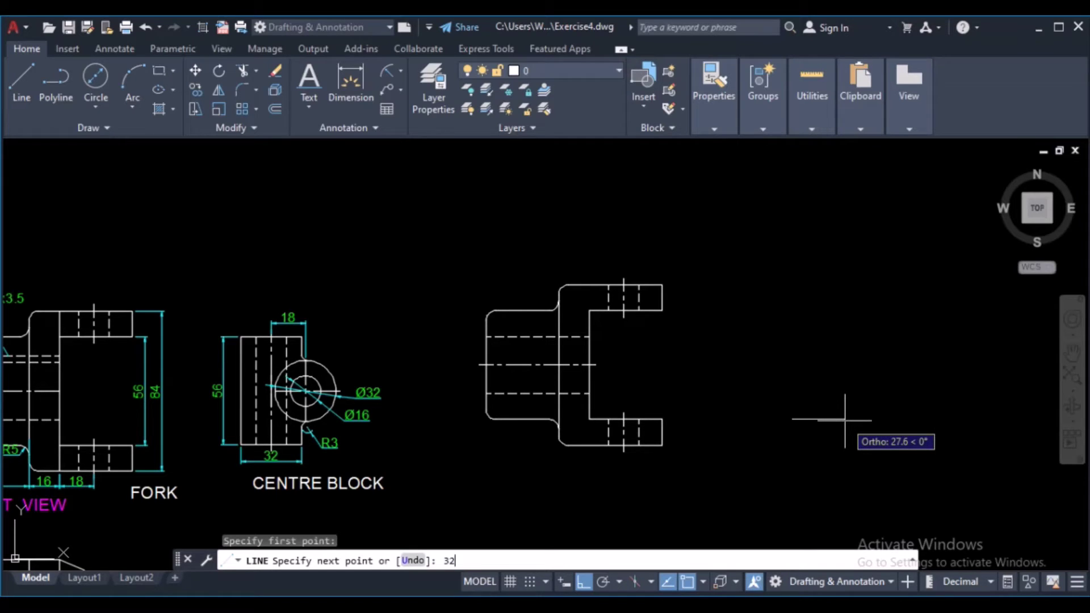
{"action": "key", "text": "Return"}
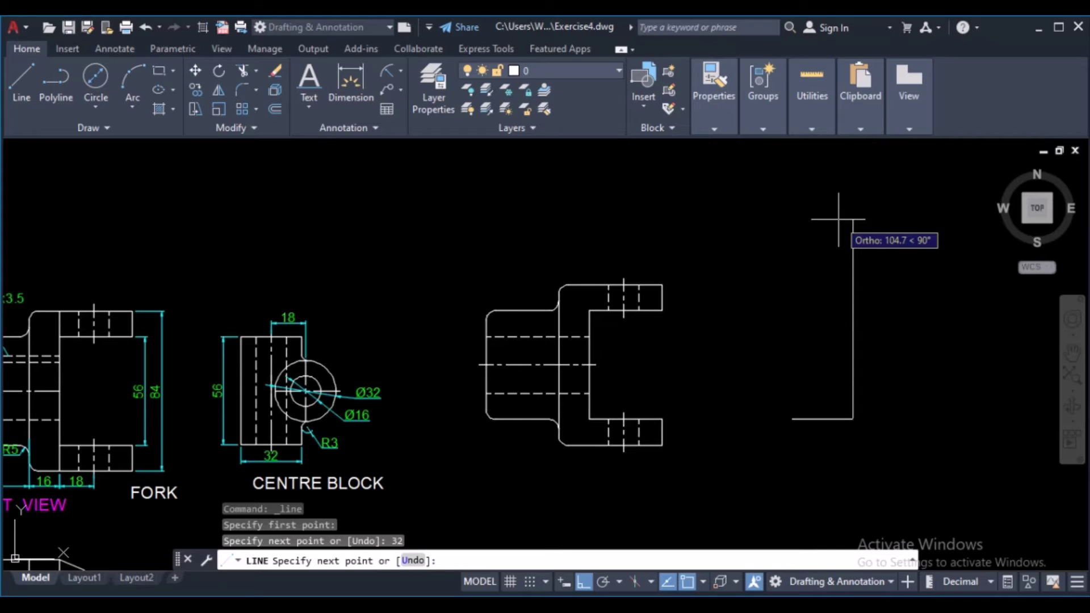
{"action": "type", "text": "56"}
{"action": "key", "text": "Return"}
{"action": "type", "text": "32"}
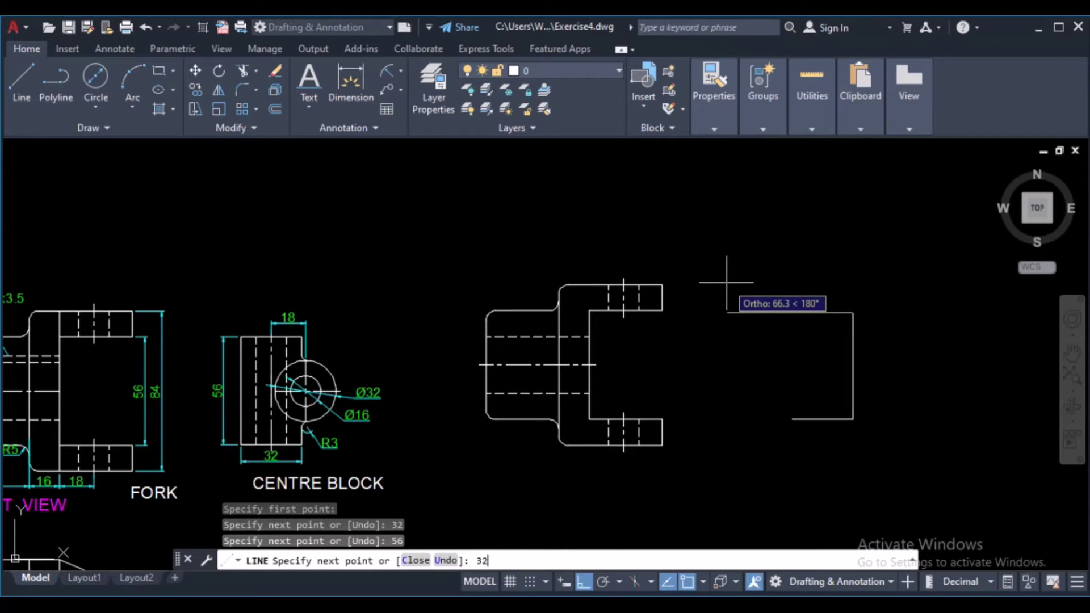
{"action": "key", "text": "Return"}
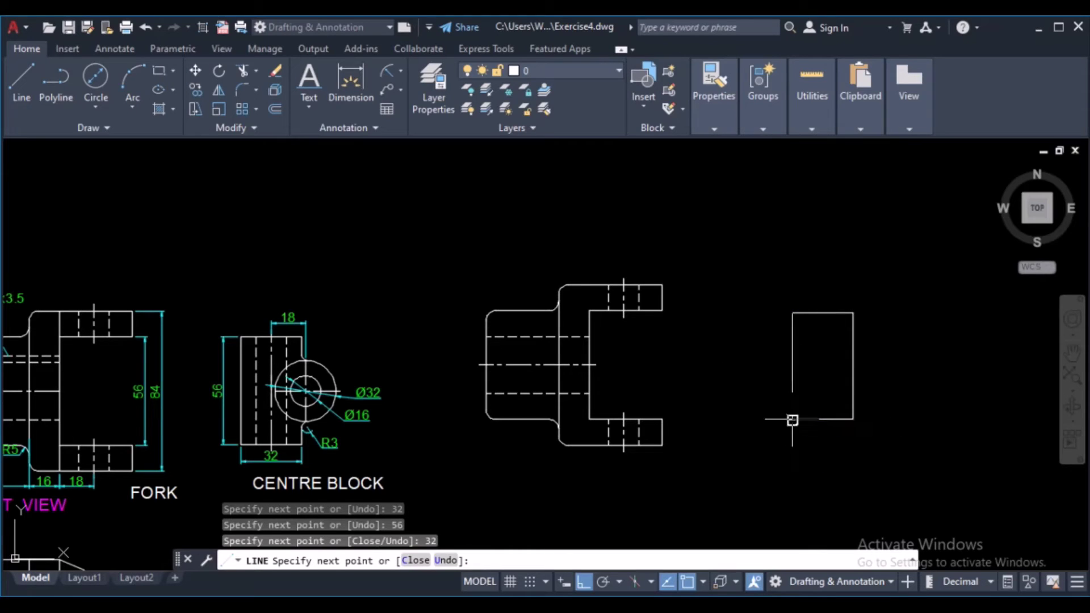
{"action": "left_click", "coordinate": [792, 420]}
{"action": "key", "text": "Return"}
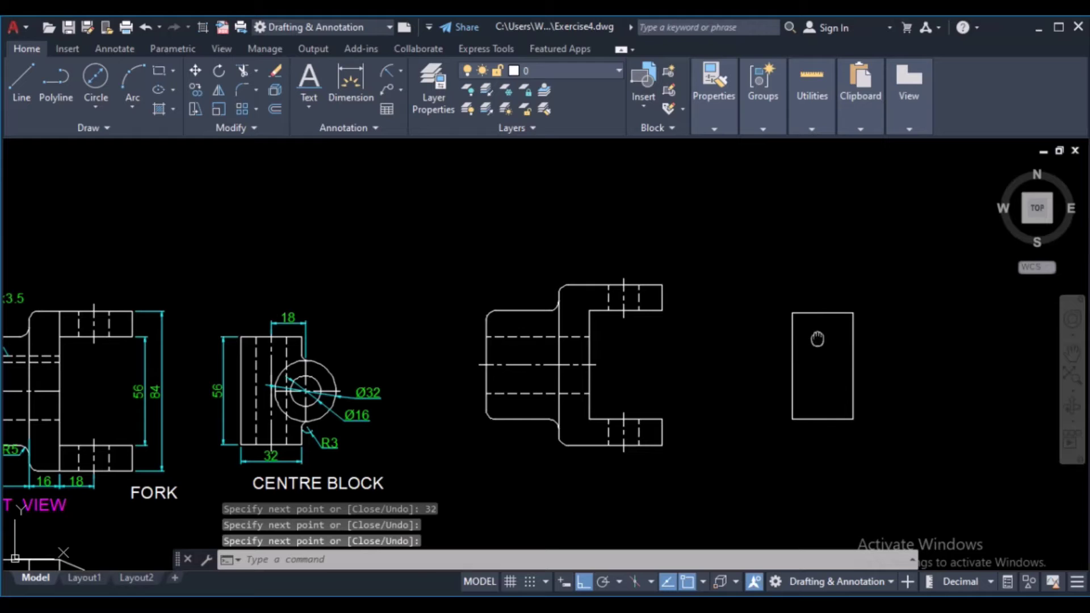
{"action": "middle_click_drag", "start_coordinate": [816, 340], "coordinate": [815, 341]}
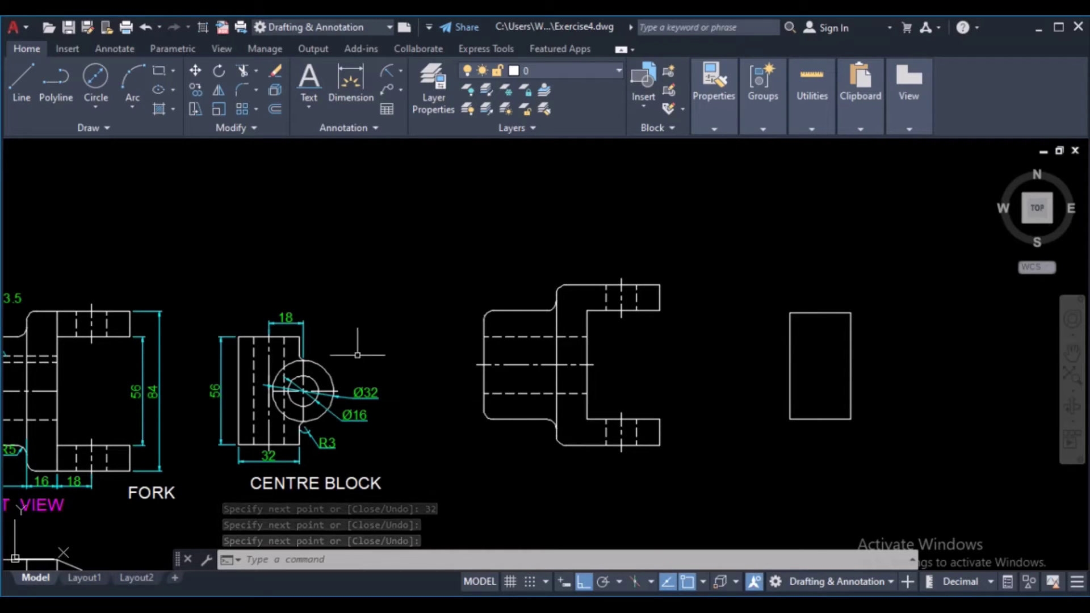
- Place a horizontal construction line from the fork centreline's end across the drawing
{"action": "scroll", "coordinate": [303, 247], "scroll_direction": "up", "scroll_amount": 3}
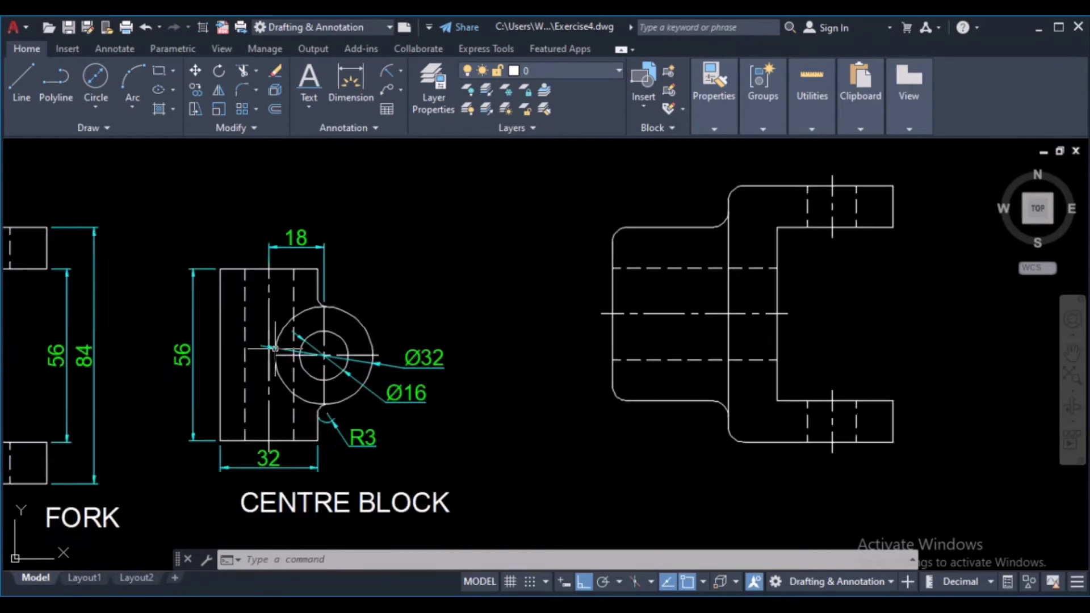
{"action": "scroll", "coordinate": [303, 248], "scroll_direction": "up", "scroll_amount": 2}
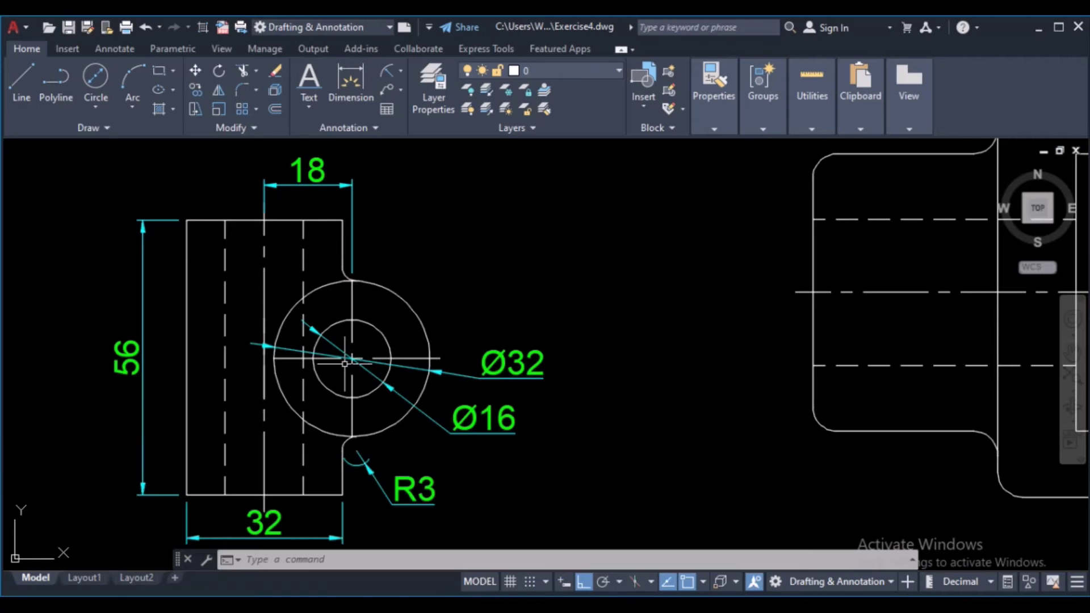
{"action": "scroll", "coordinate": [467, 341], "scroll_direction": "down", "scroll_amount": 5}
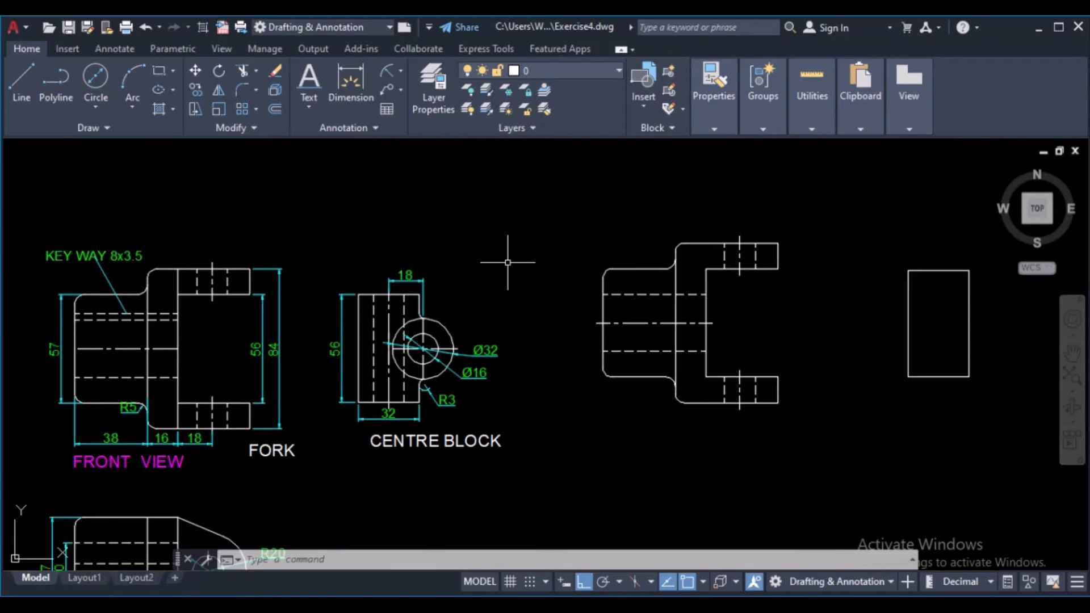
{"action": "left_click", "coordinate": [113, 136]}
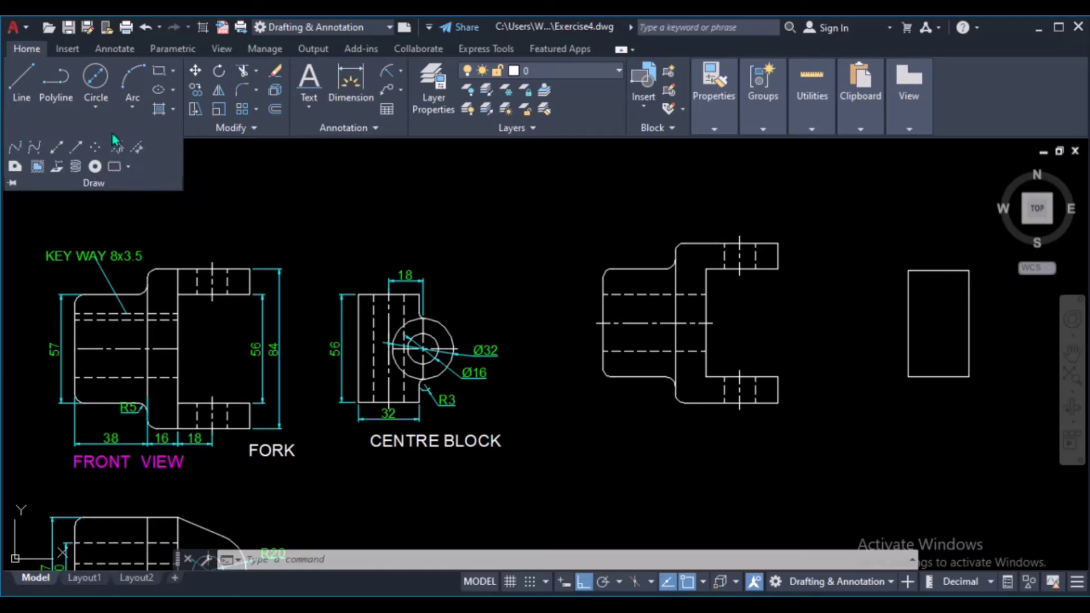
{"action": "left_click", "coordinate": [56, 148]}
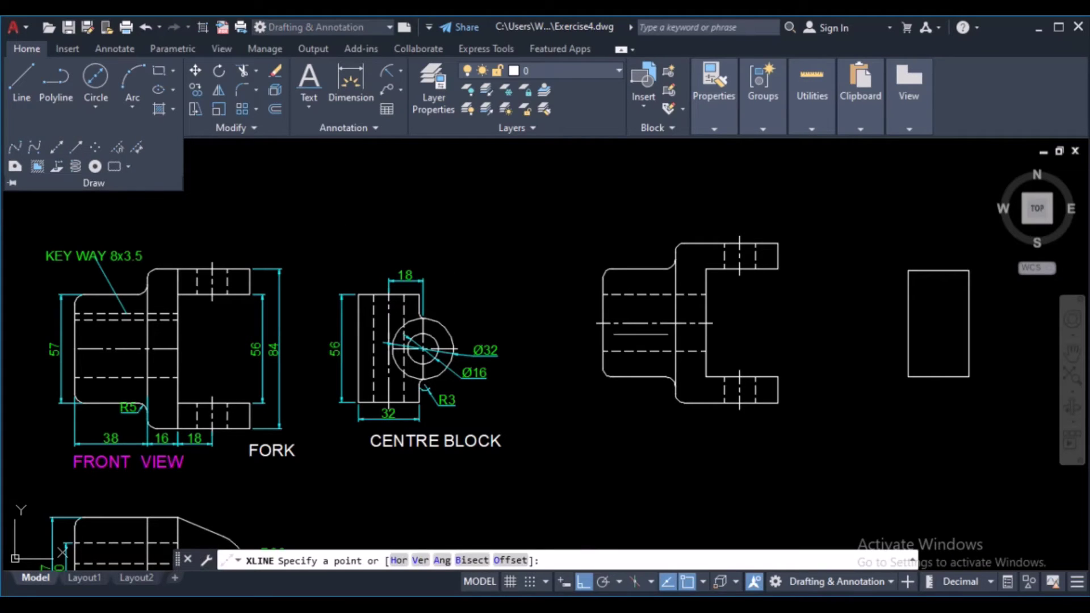
{"action": "left_click", "coordinate": [705, 323]}
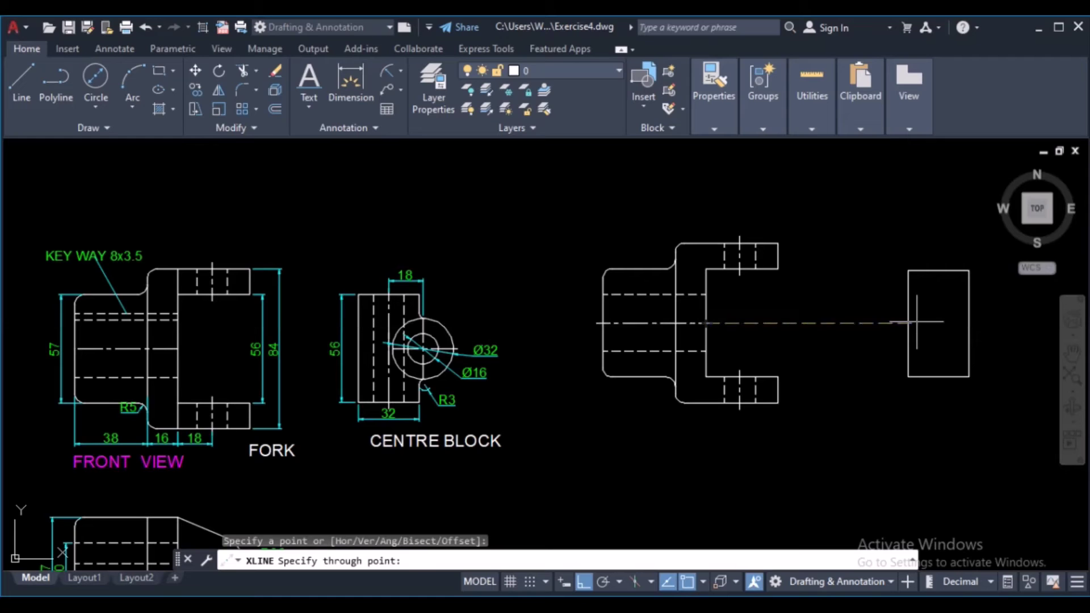
{"action": "left_click", "coordinate": [817, 322]}
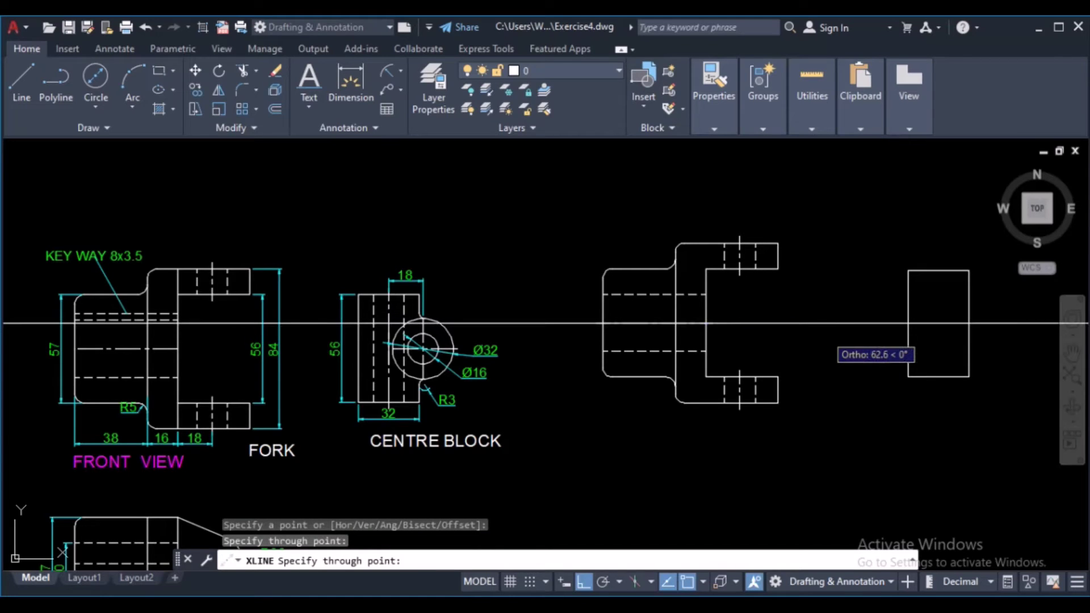
{"action": "key", "text": "Return"}
- Select and erase the long horizontal construction line
{"action": "middle_click_drag", "start_coordinate": [968, 324], "coordinate": [757, 347]}
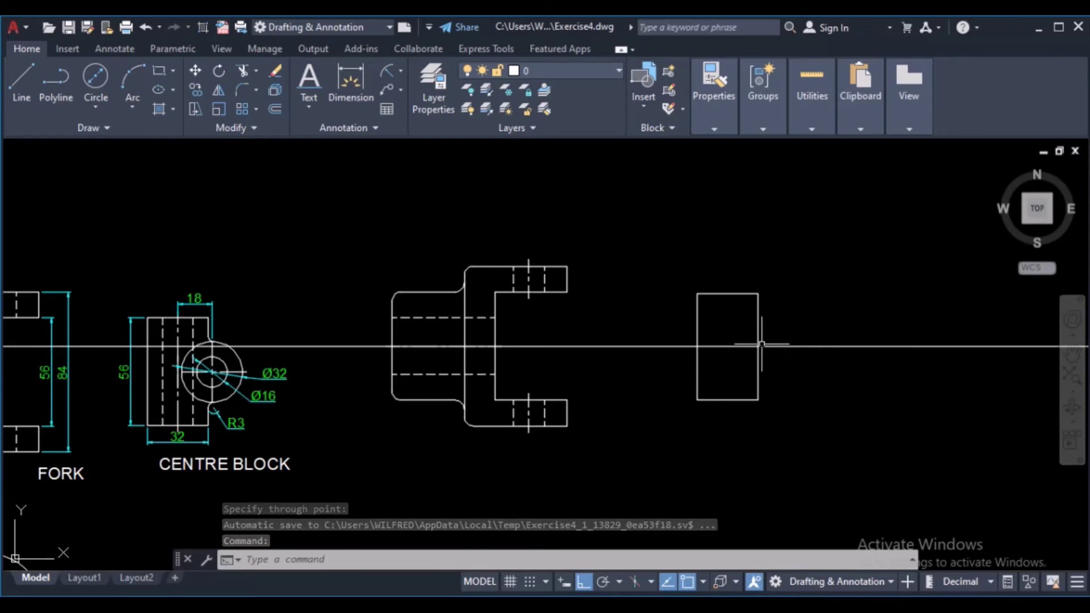
{"action": "left_click", "coordinate": [616, 331]}
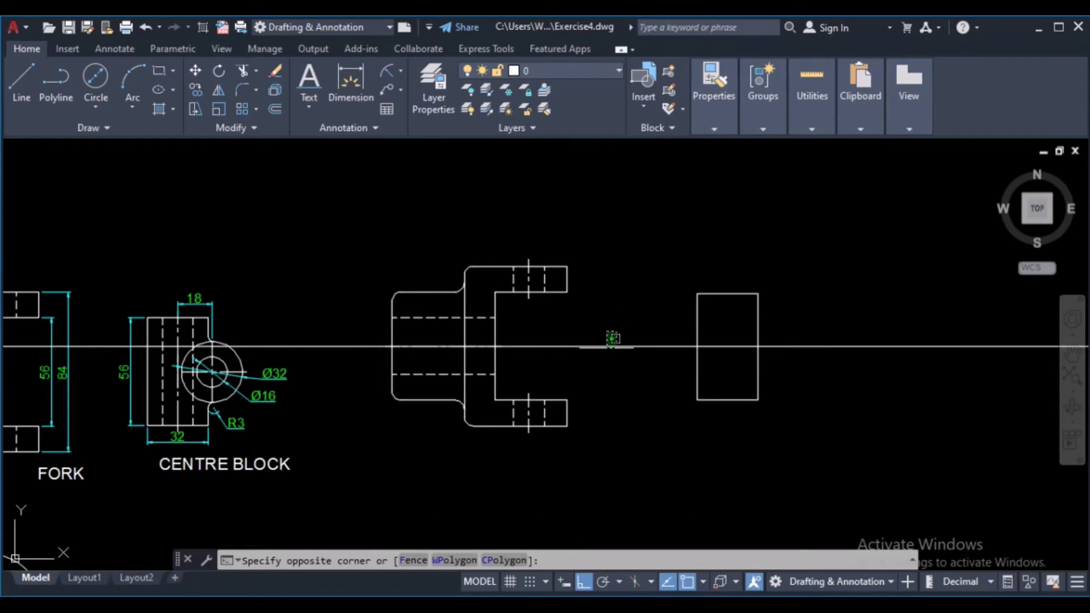
{"action": "left_click", "coordinate": [605, 354]}
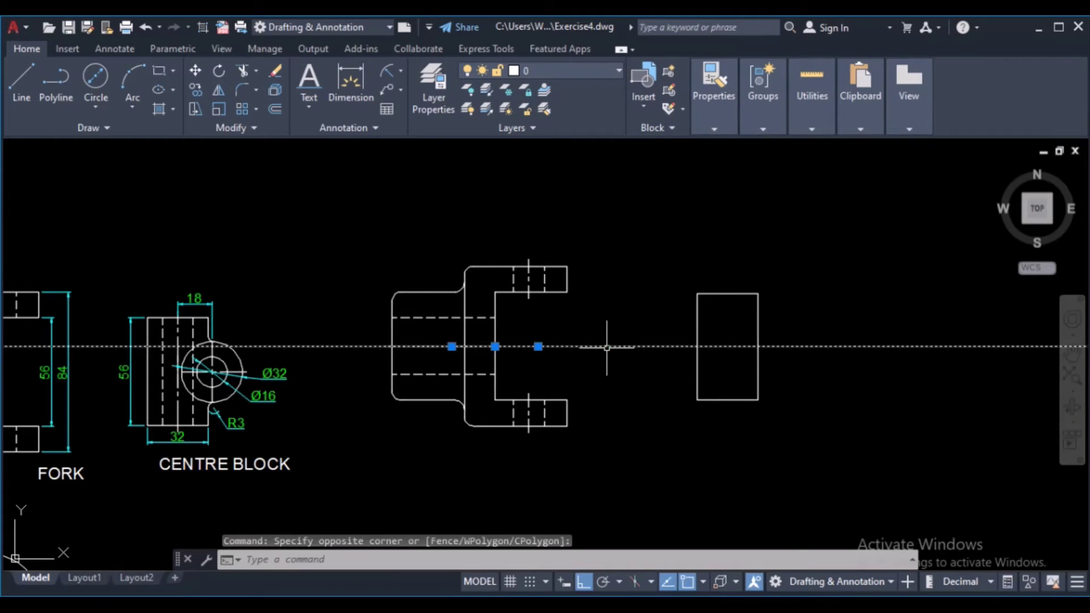
{"action": "left_click", "coordinate": [276, 73]}
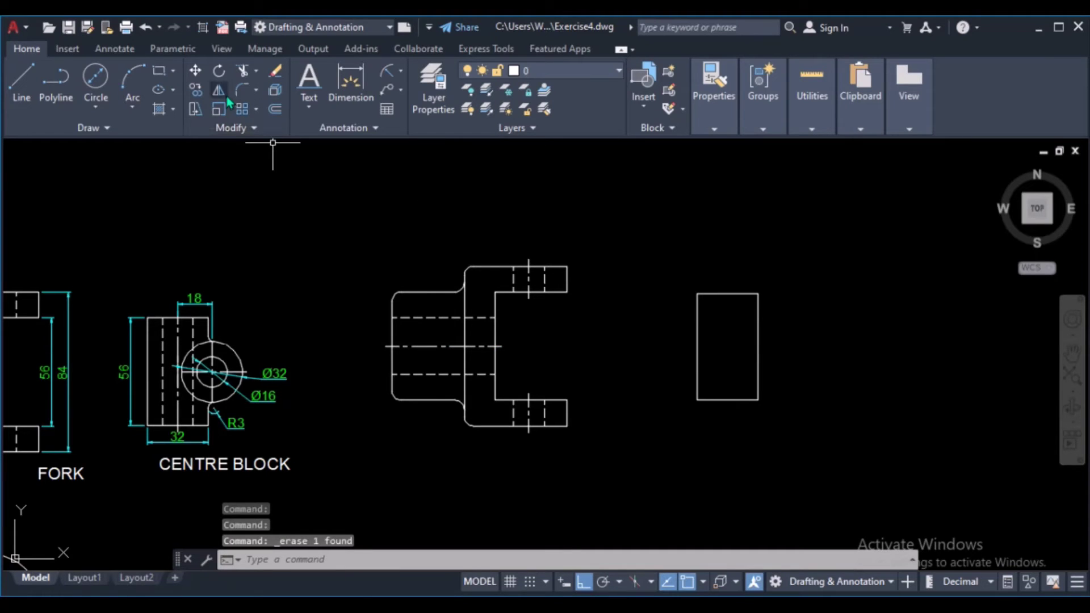
{"action": "left_click", "coordinate": [22, 79]}
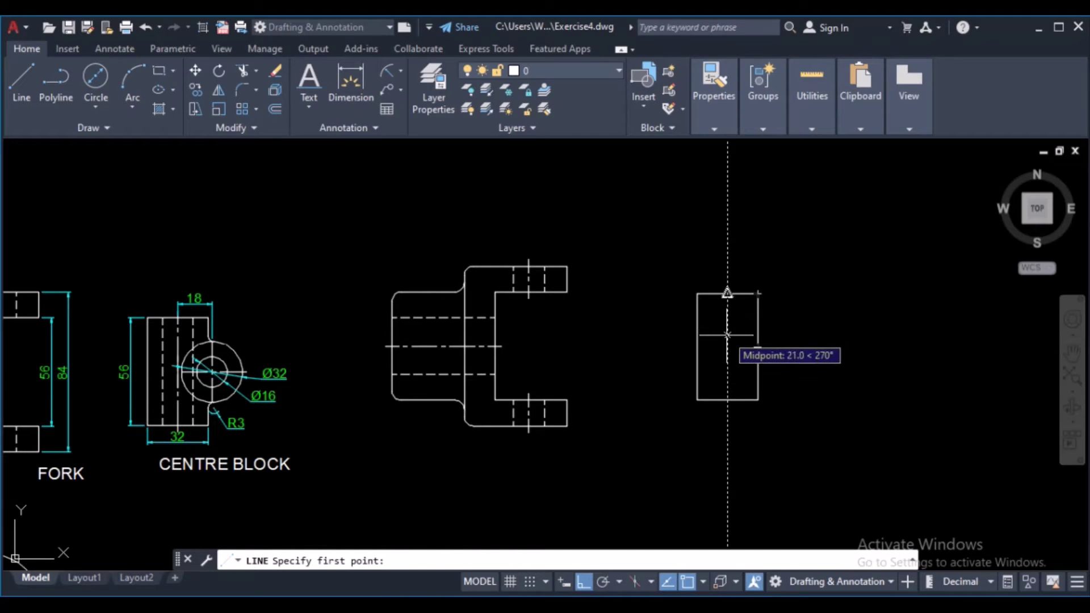
- Draw an 18-unit line rightward from the 32 by 56 rectangle's centre
{"action": "left_click", "coordinate": [727, 346]}
{"action": "type", "text": "18"}
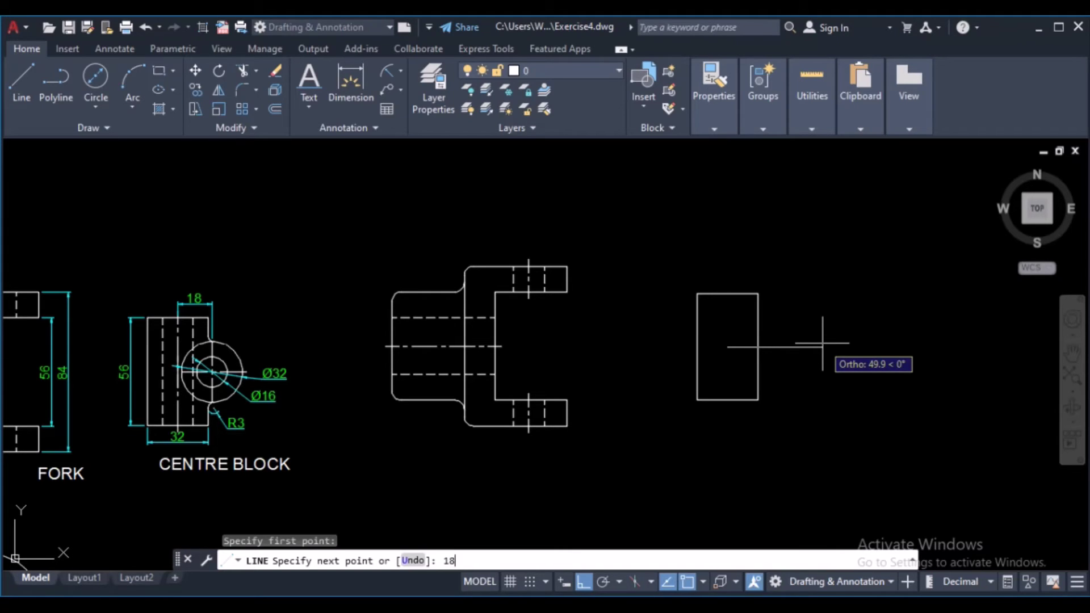
{"action": "key", "text": "Return"}
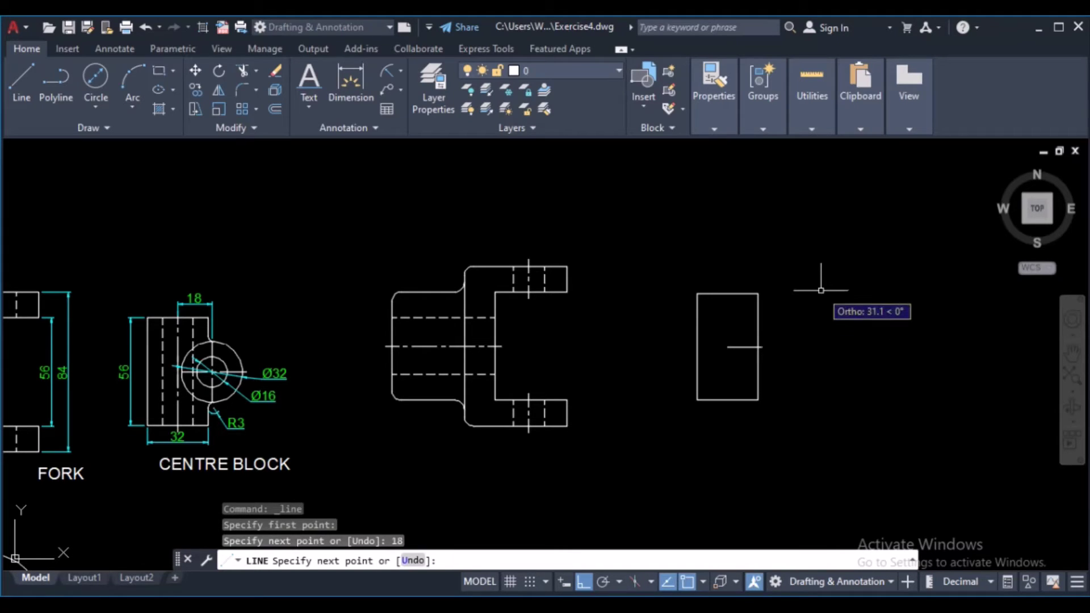
{"action": "key", "text": "Return"}
{"action": "scroll", "coordinate": [780, 348], "scroll_direction": "up", "scroll_amount": 4}
{"action": "scroll", "coordinate": [780, 348], "scroll_direction": "down", "scroll_amount": 4}
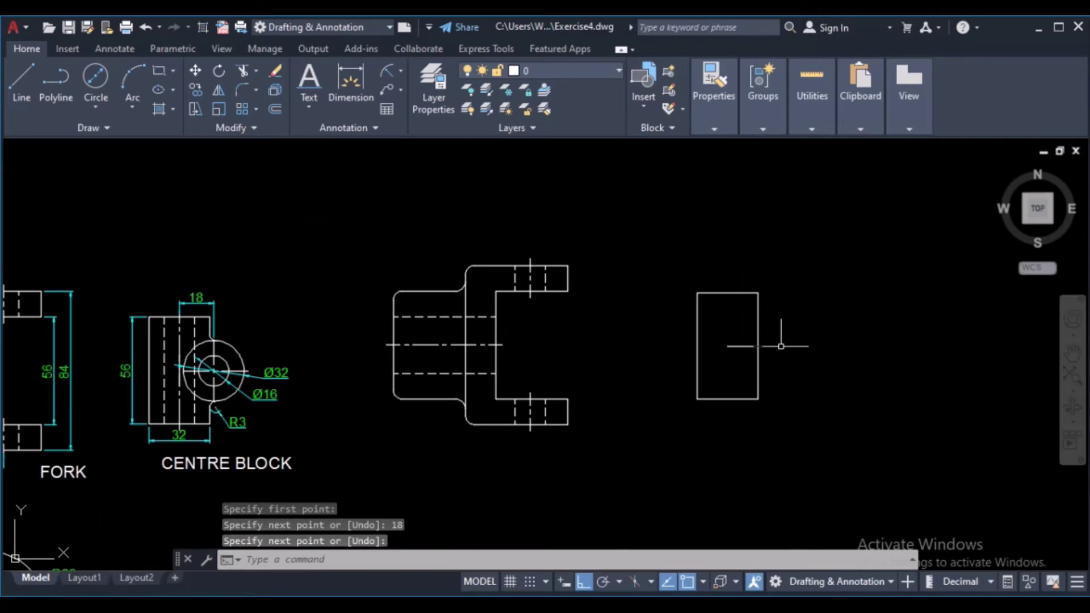
{"action": "scroll", "coordinate": [283, 383], "scroll_direction": "up", "scroll_amount": 4}
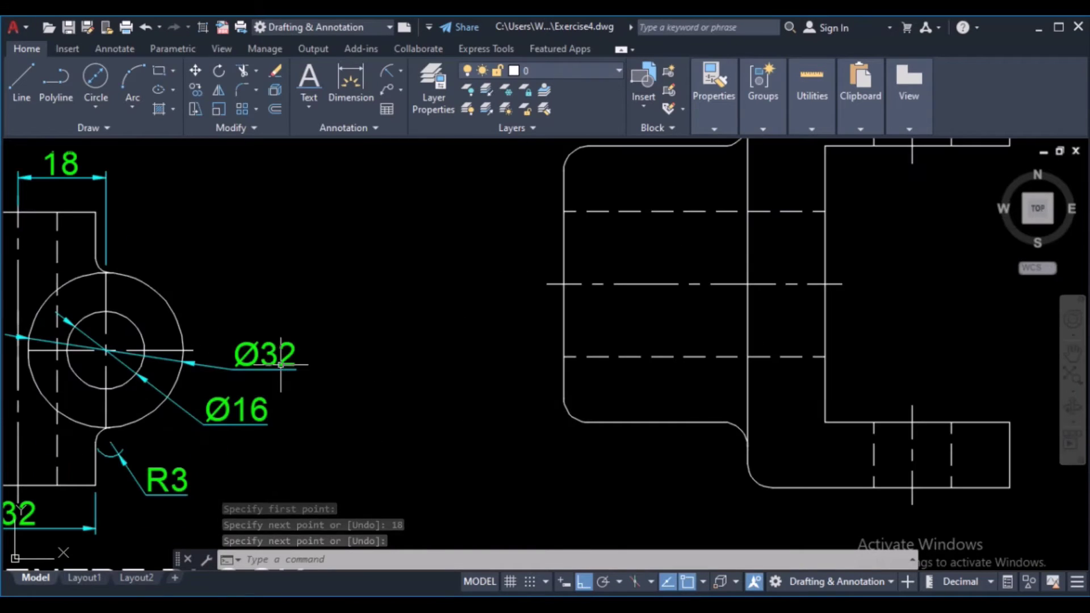
{"action": "scroll", "coordinate": [393, 369], "scroll_direction": "down", "scroll_amount": 4}
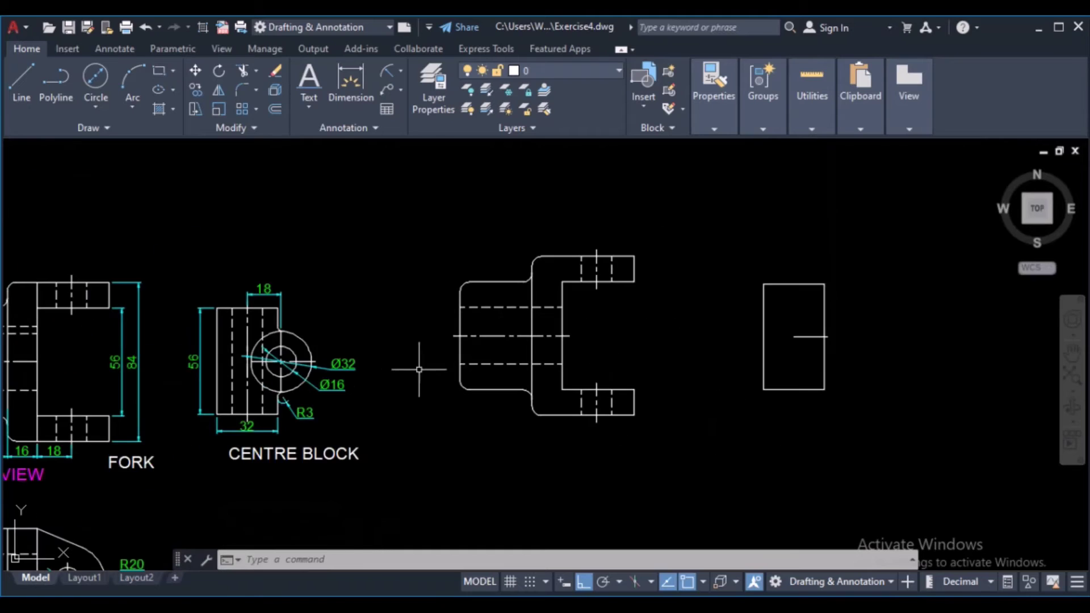
{"action": "scroll", "coordinate": [819, 336], "scroll_direction": "up", "scroll_amount": 4}
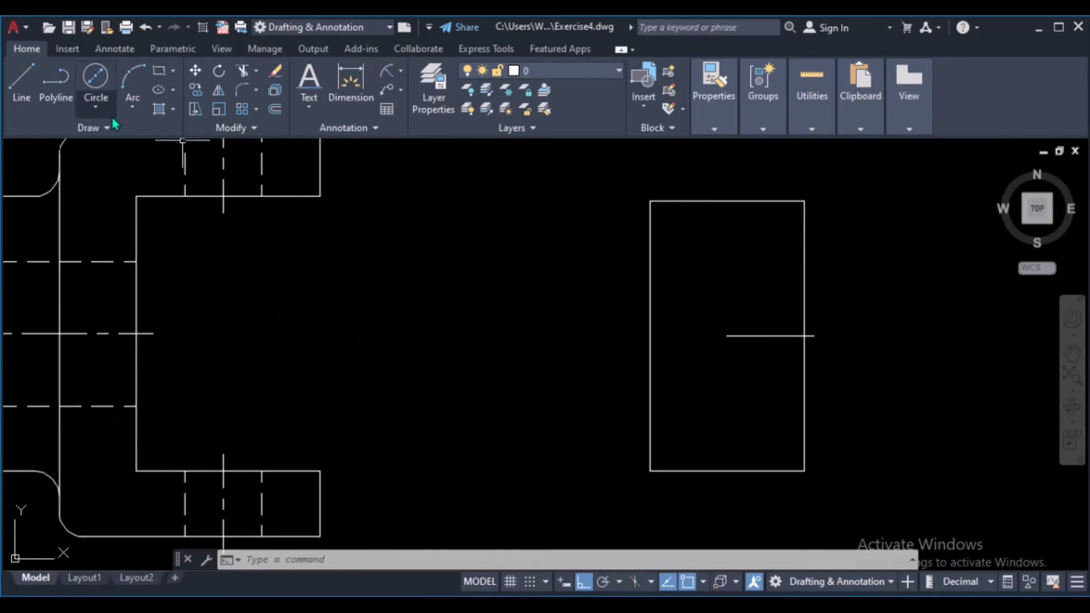
- Draw a radius 16 circle centred on the 18-unit line's right end
{"action": "left_click", "coordinate": [95, 108]}
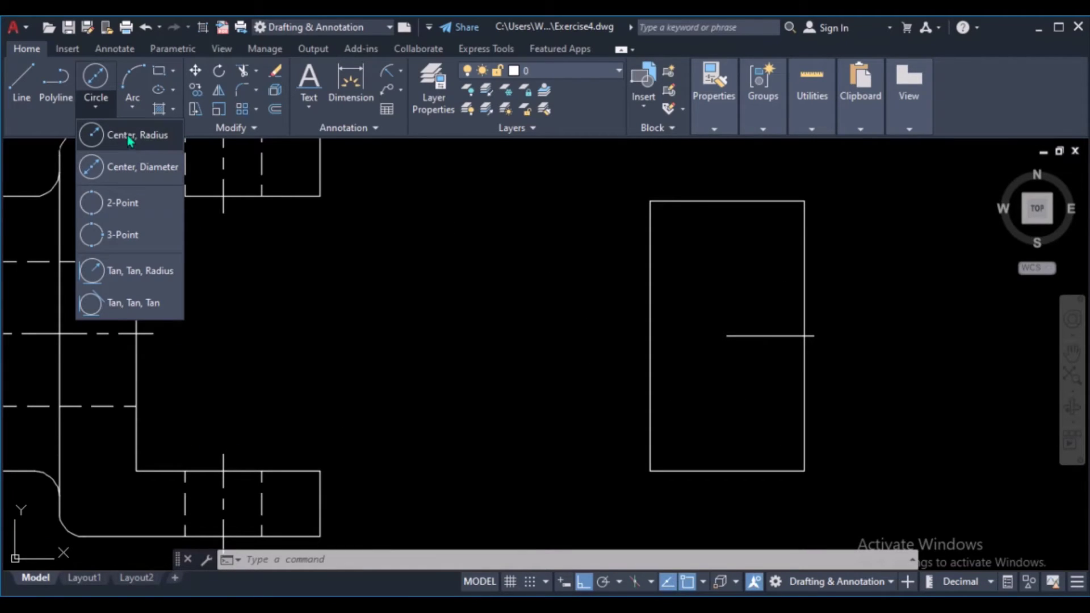
{"action": "left_click", "coordinate": [128, 135]}
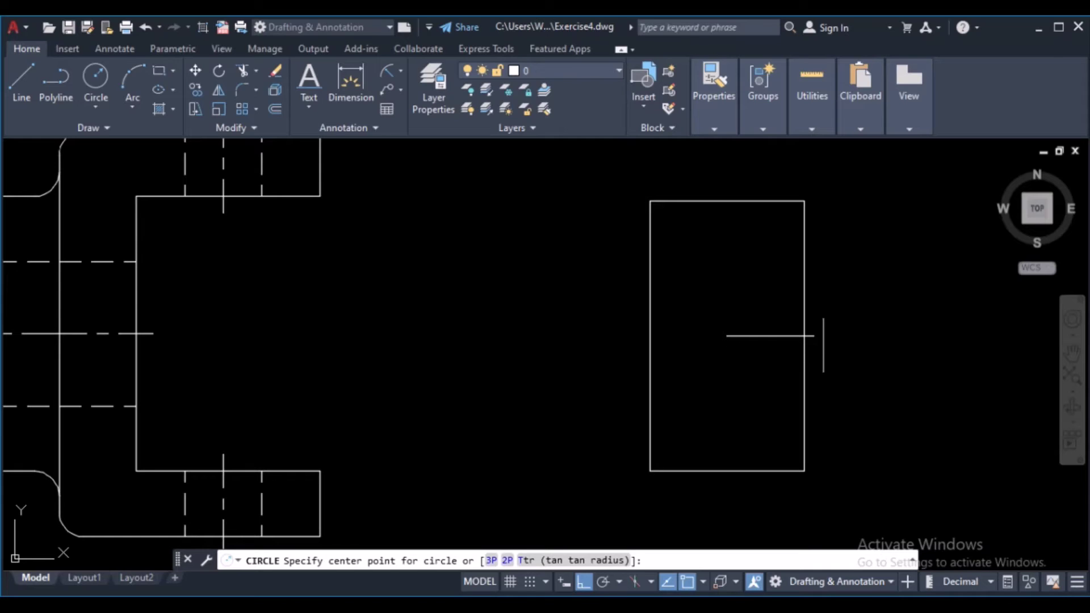
{"action": "left_click", "coordinate": [813, 335]}
{"action": "type", "text": "16"}
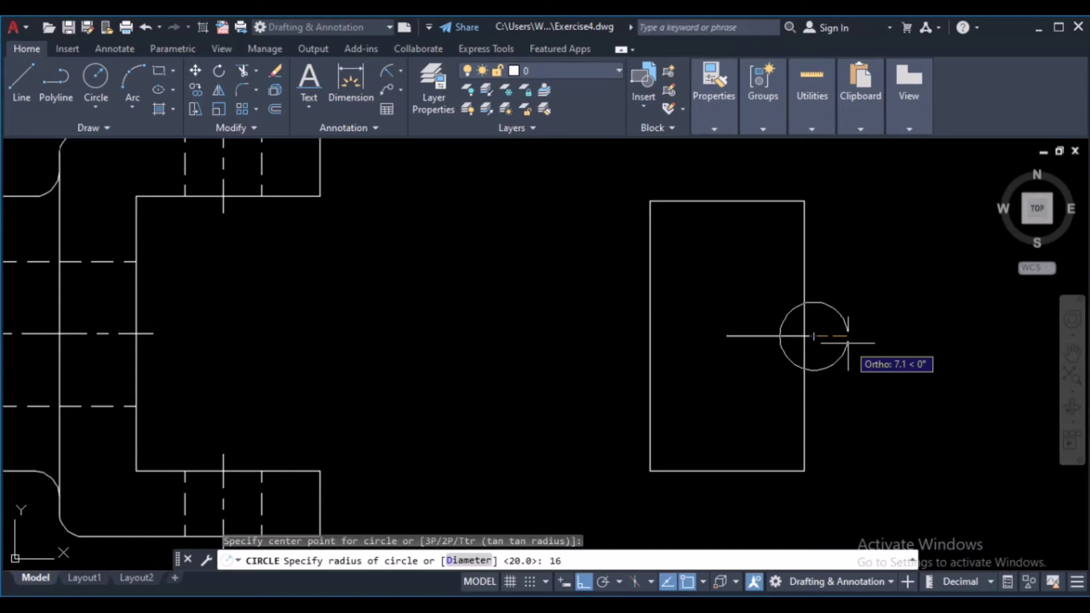
{"action": "key", "text": "Return"}
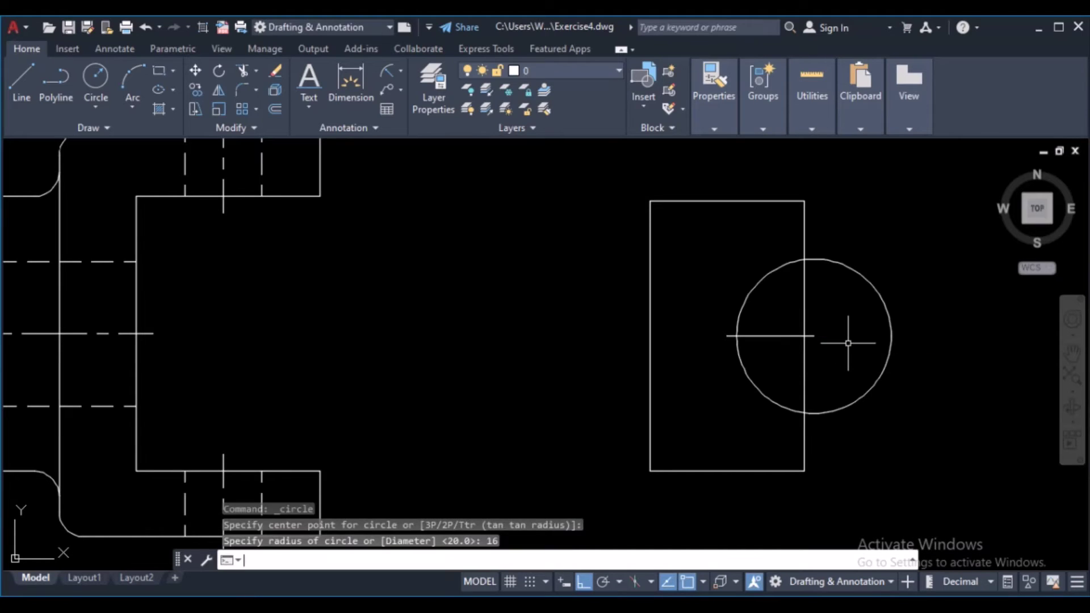
{"action": "scroll", "coordinate": [676, 382], "scroll_direction": "down", "scroll_amount": 3}
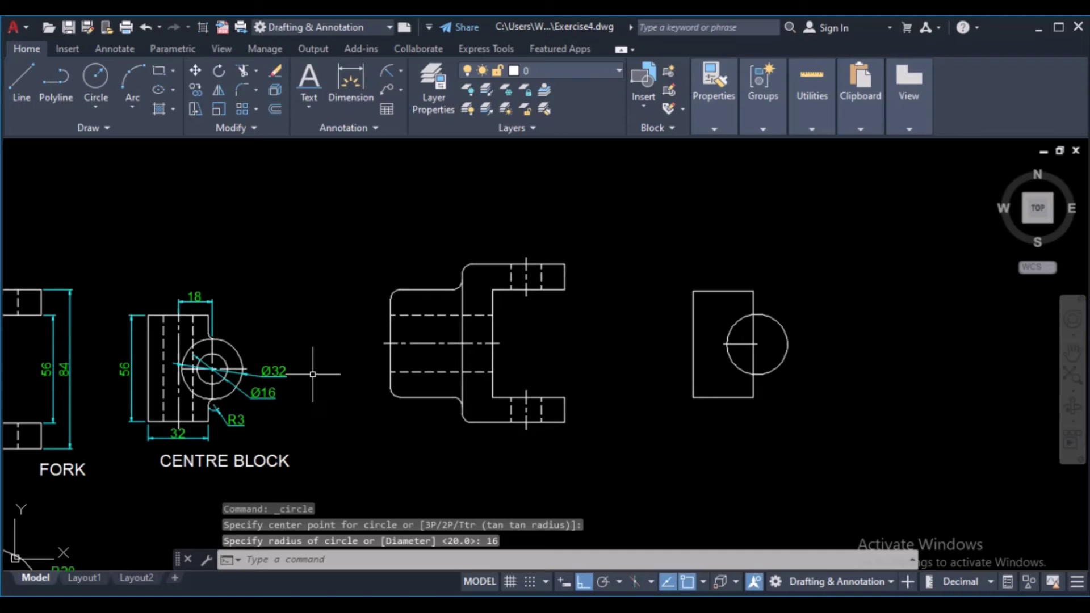
{"action": "scroll", "coordinate": [265, 390], "scroll_direction": "up", "scroll_amount": 3}
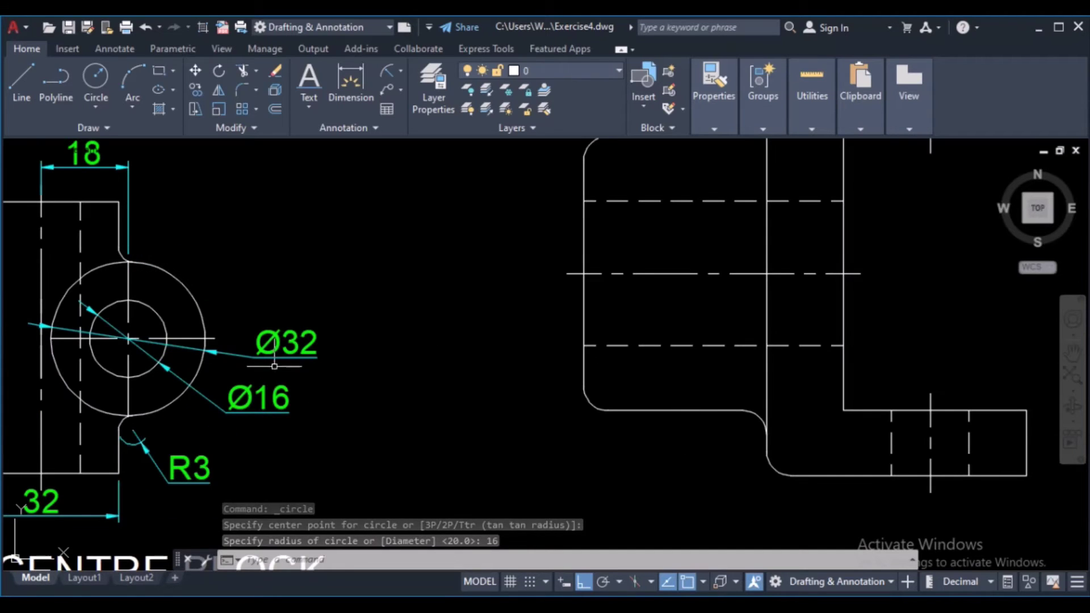
{"action": "scroll", "coordinate": [462, 369], "scroll_direction": "down", "scroll_amount": 3}
- Add a concentric radius 8 circle at the same centre
{"action": "key", "text": "Return"}
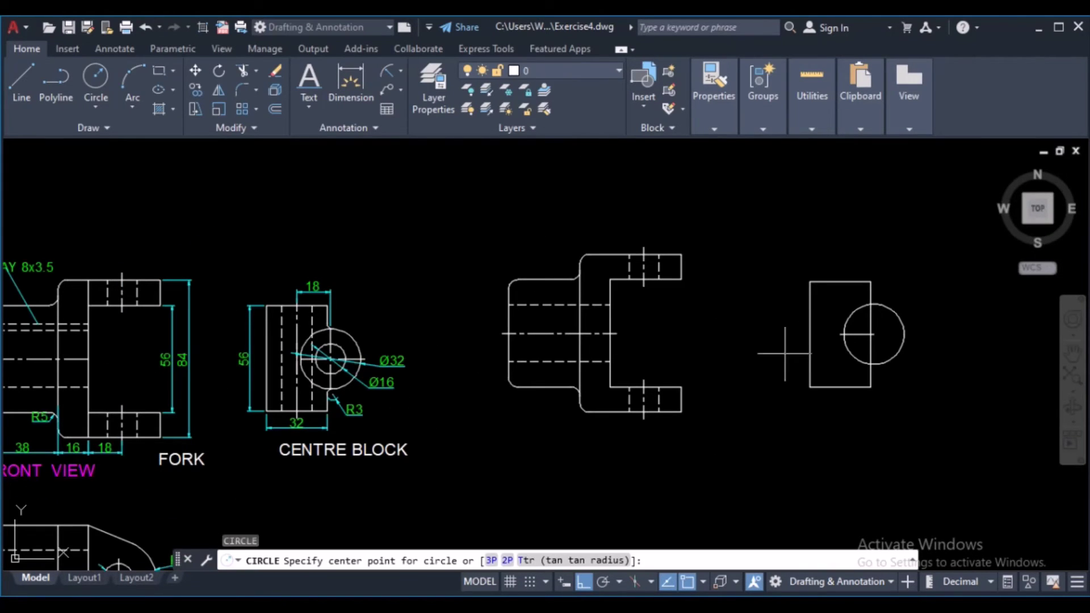
{"action": "scroll", "coordinate": [893, 345], "scroll_direction": "up", "scroll_amount": 5}
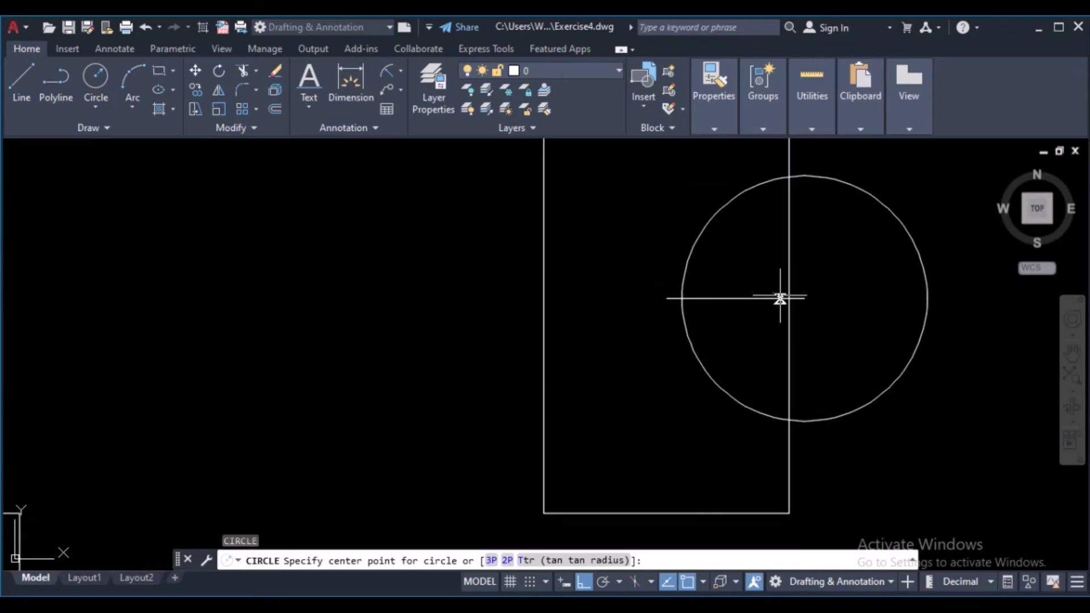
{"action": "left_click", "coordinate": [805, 298]}
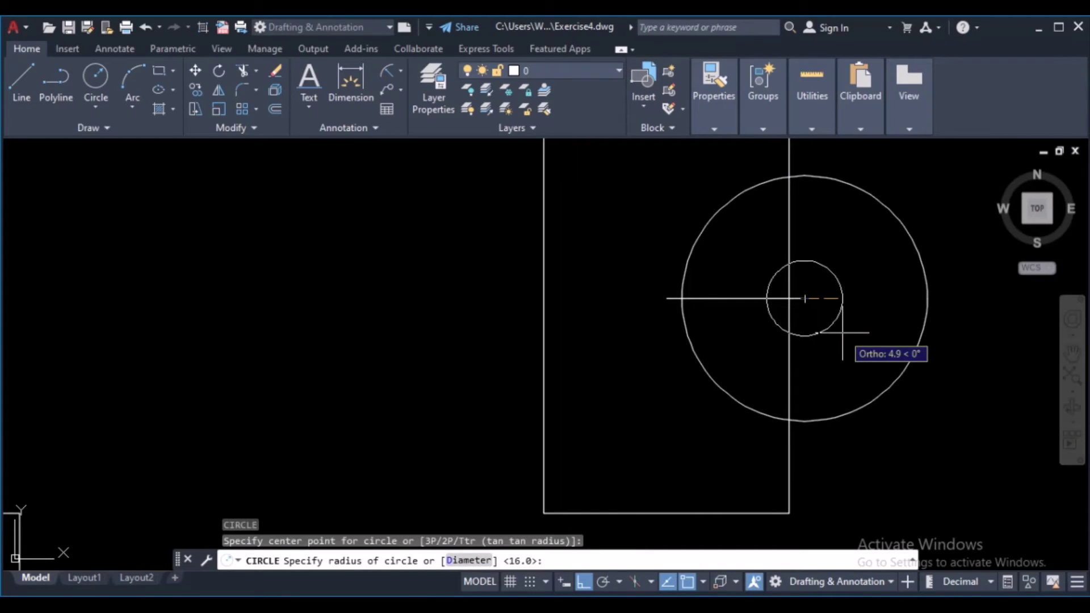
{"action": "type", "text": "8"}
{"action": "key", "text": "Return"}
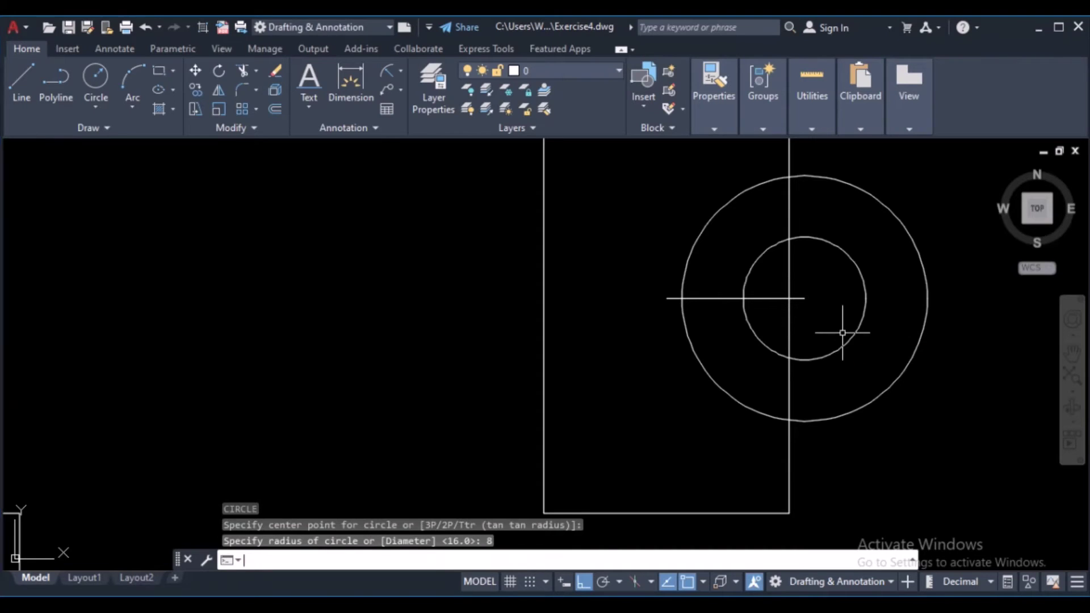
{"action": "scroll", "coordinate": [842, 329], "scroll_direction": "down", "scroll_amount": 3}
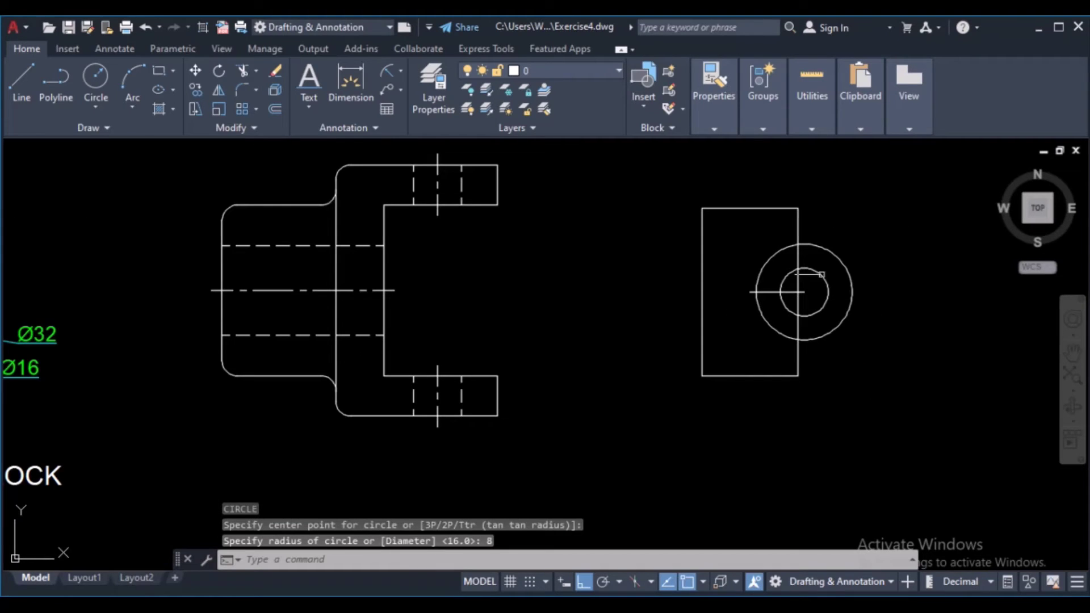
{"action": "scroll", "coordinate": [795, 300], "scroll_direction": "up", "scroll_amount": 2}
{"action": "middle_click_drag", "start_coordinate": [797, 300], "coordinate": [708, 366]}
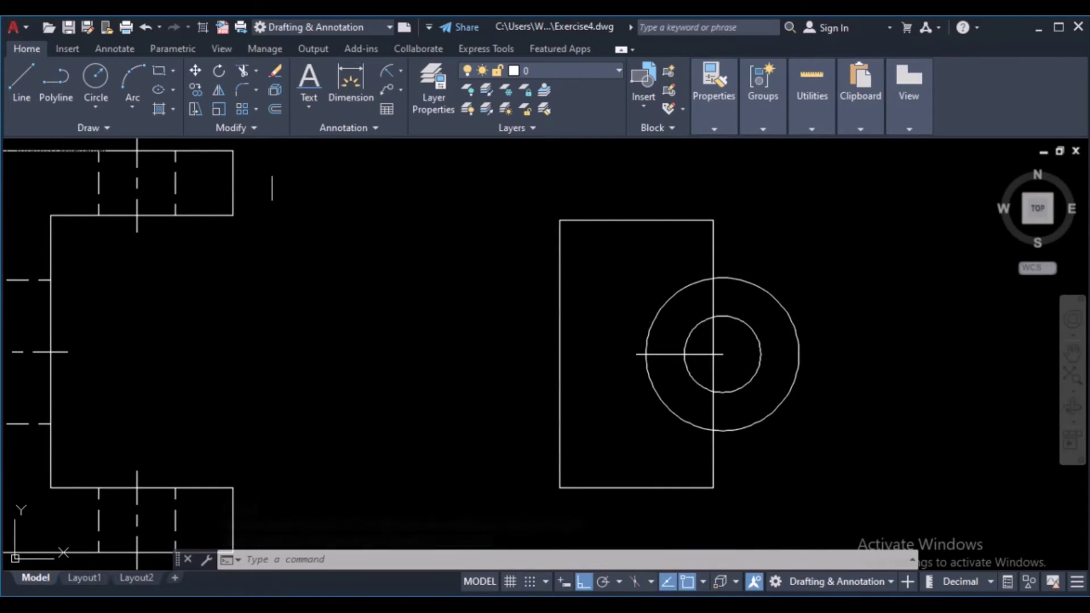
- Break the outer circle at its upper and lower crossings with the right edge
{"action": "left_click", "coordinate": [254, 128]}
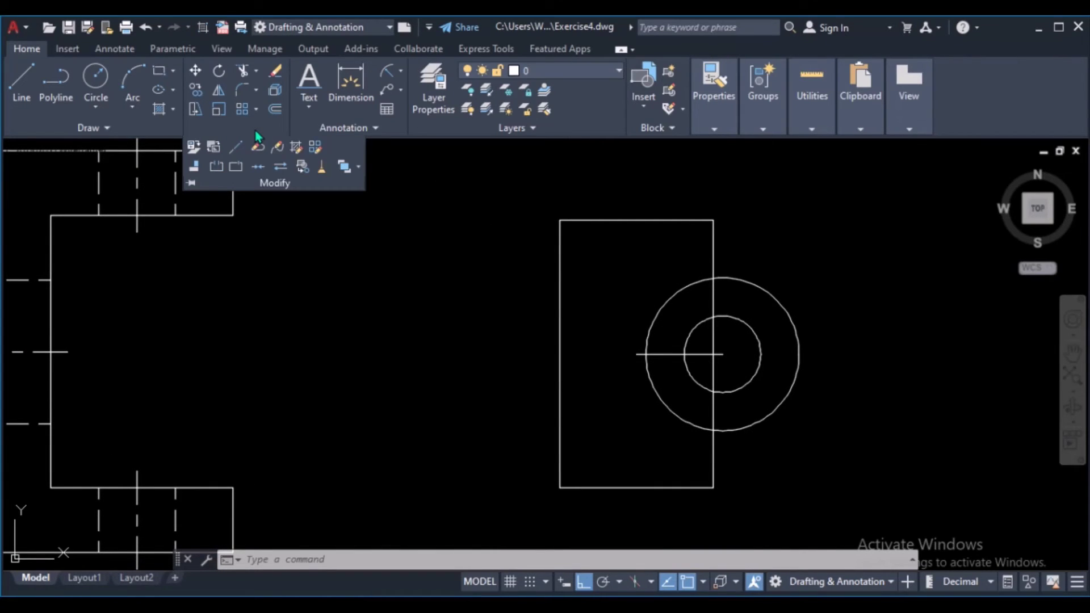
{"action": "left_click", "coordinate": [236, 167]}
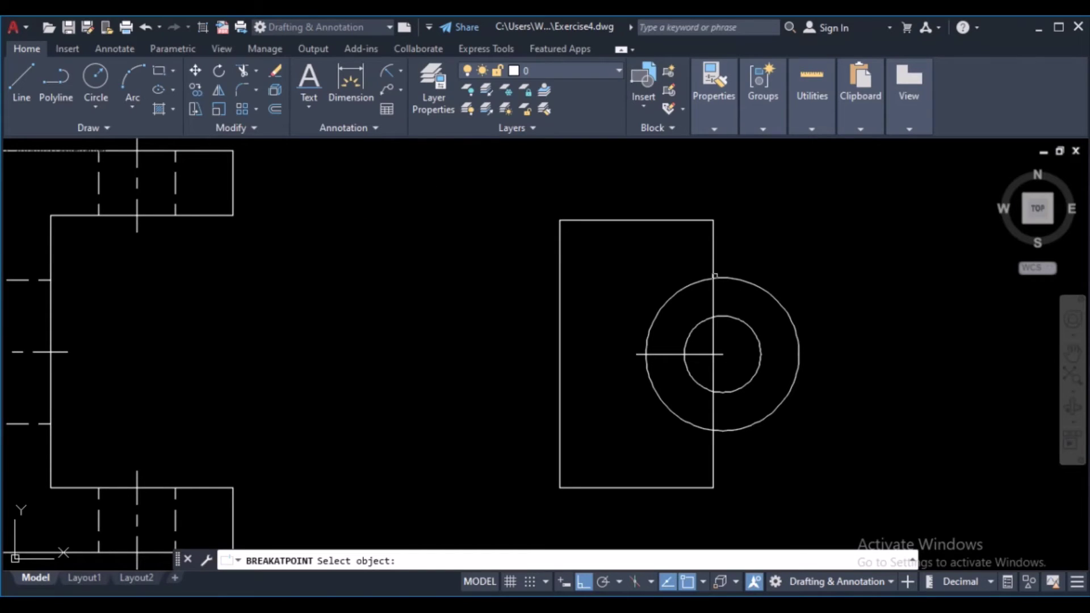
{"action": "left_click", "coordinate": [719, 279]}
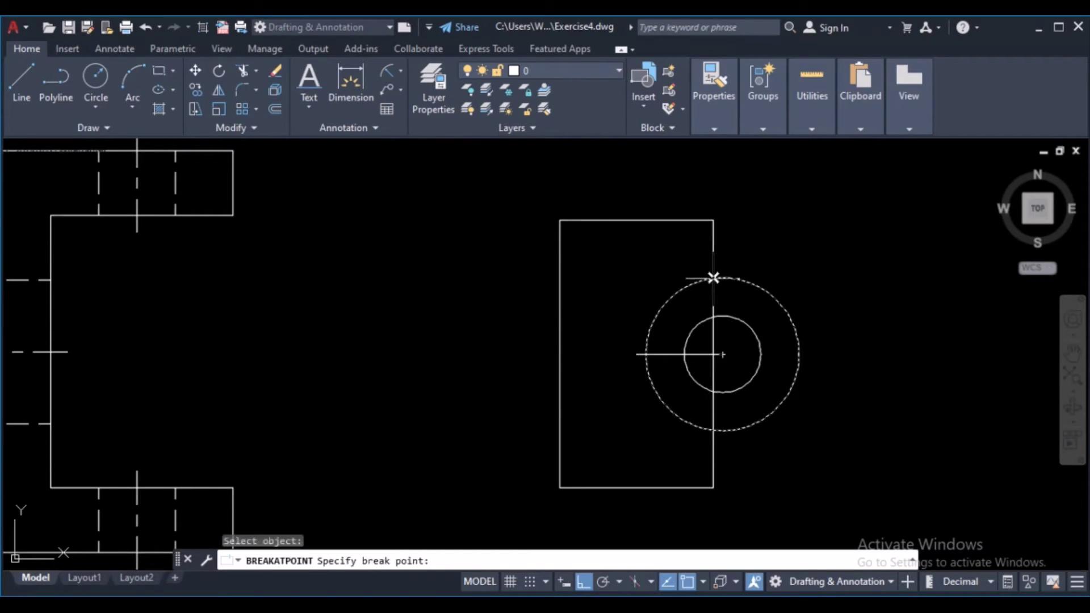
{"action": "left_click", "coordinate": [713, 278]}
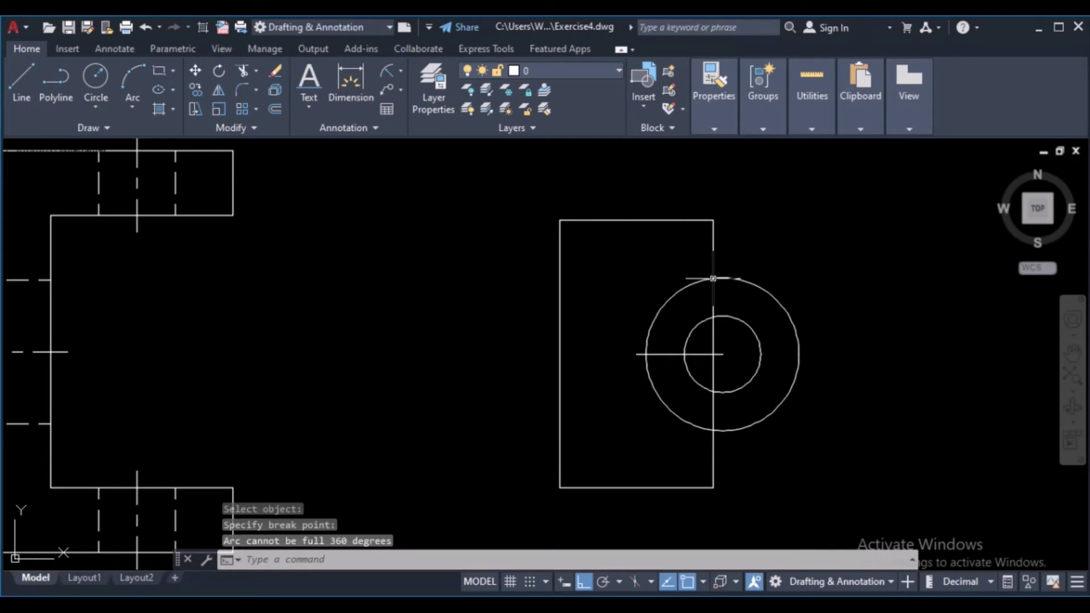
{"action": "key", "text": "Return"}
{"action": "left_click", "coordinate": [716, 431]}
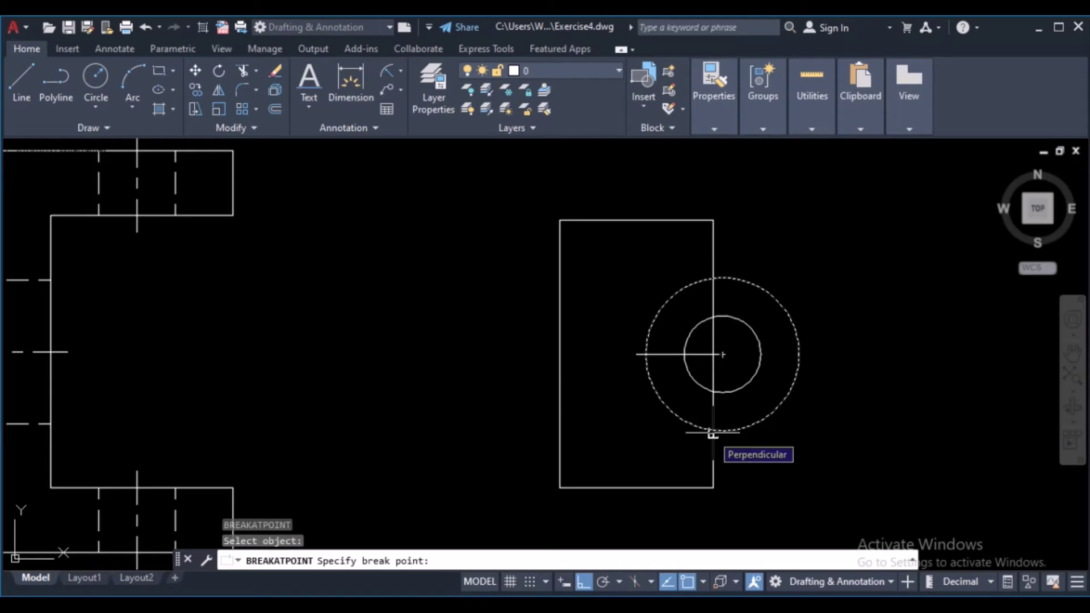
{"action": "left_click", "coordinate": [713, 434]}
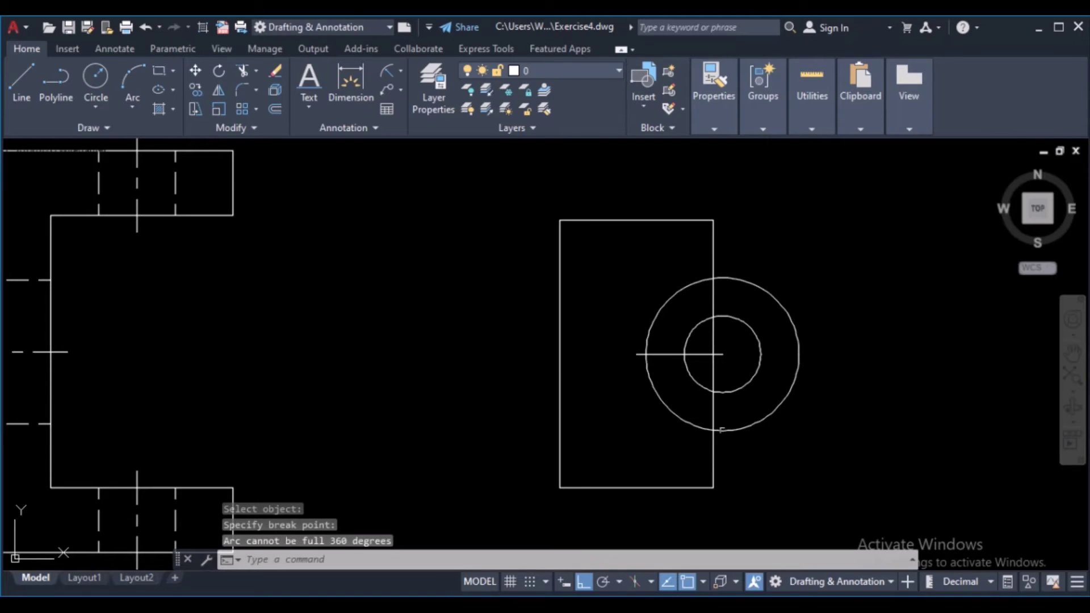
{"action": "key", "text": "Return"}
- Break the rectangle's right edge at the lower and upper circle crossings
{"action": "left_click", "coordinate": [712, 455]}
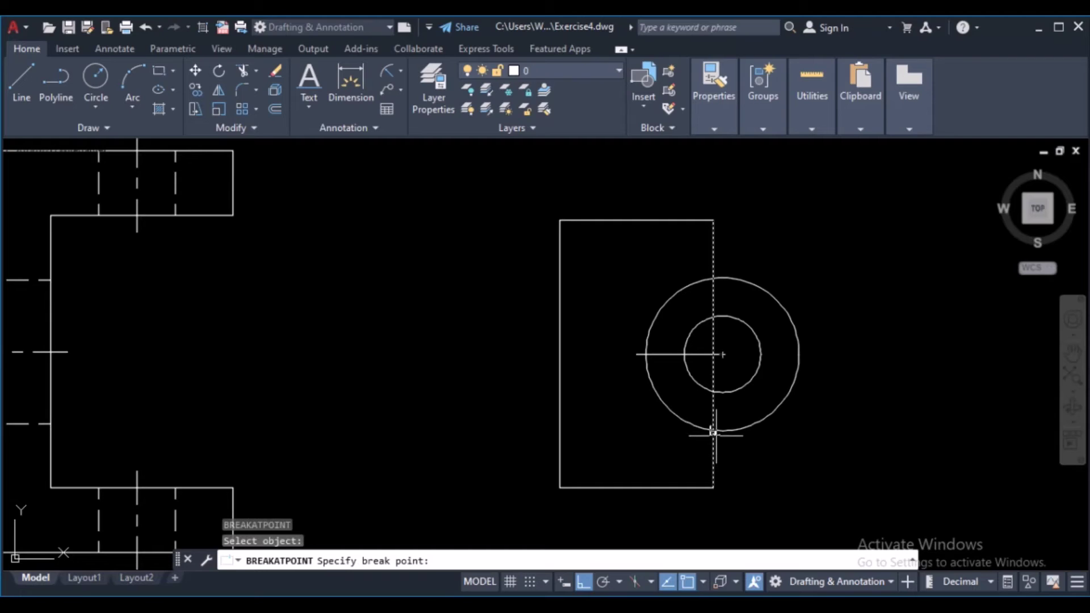
{"action": "left_click", "coordinate": [713, 429]}
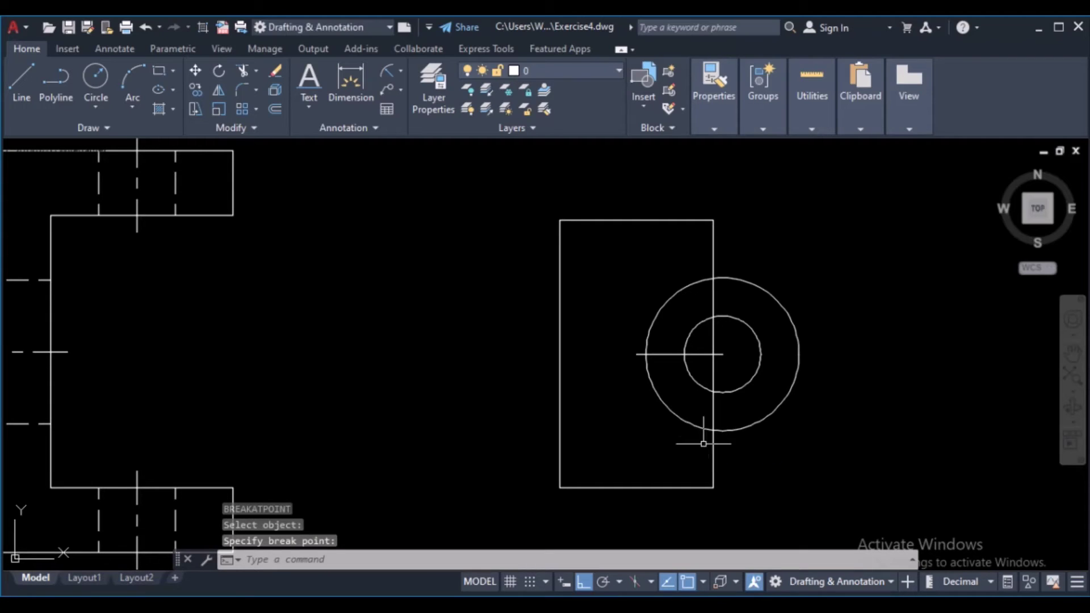
{"action": "key", "text": "Return"}
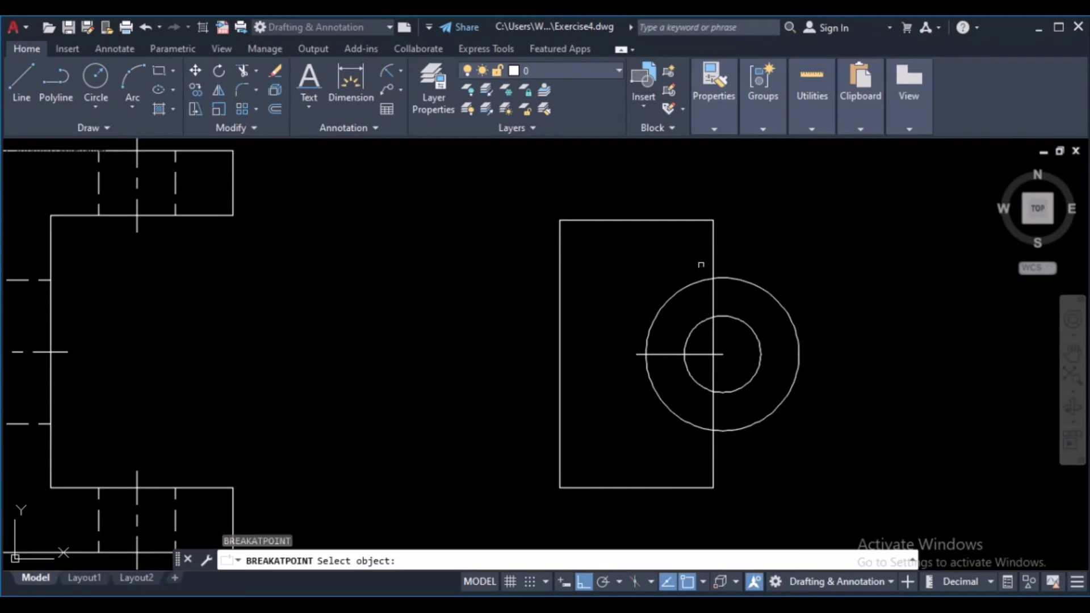
{"action": "left_click", "coordinate": [716, 265]}
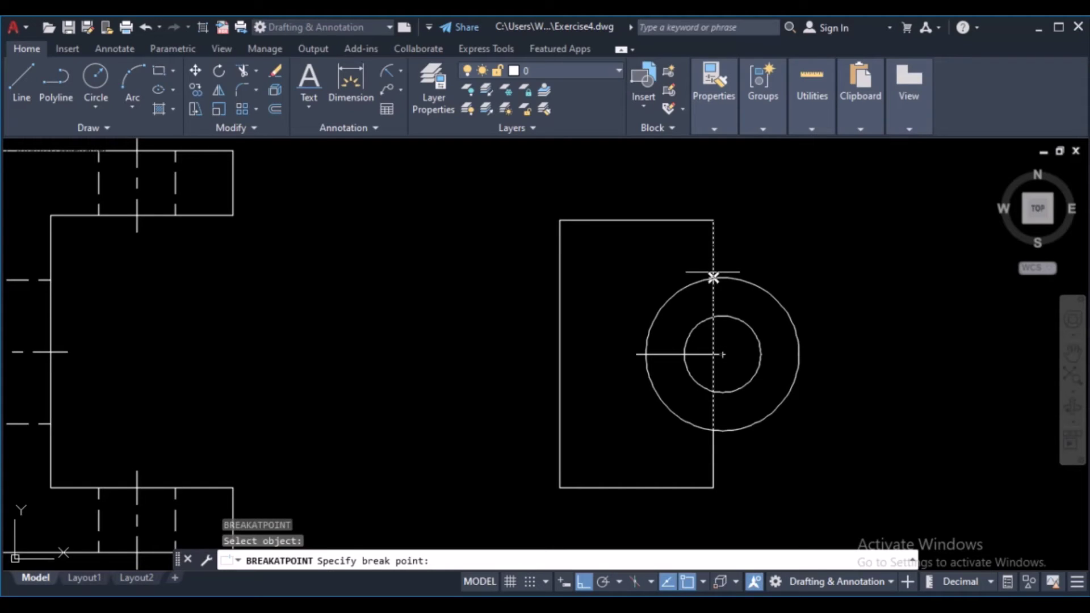
{"action": "left_click", "coordinate": [713, 277]}
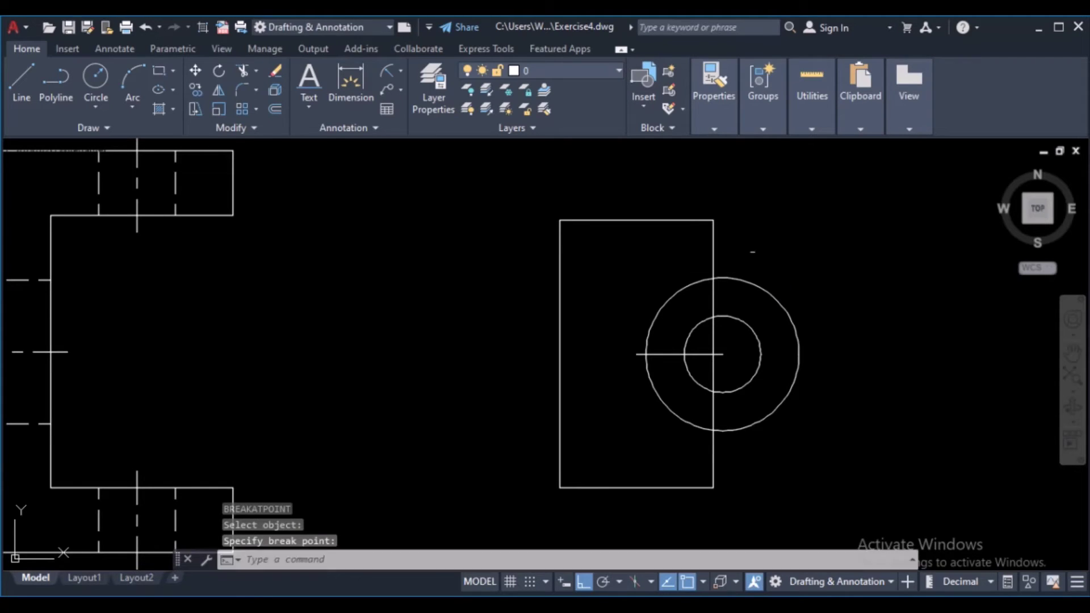
{"action": "key", "text": "Return"}
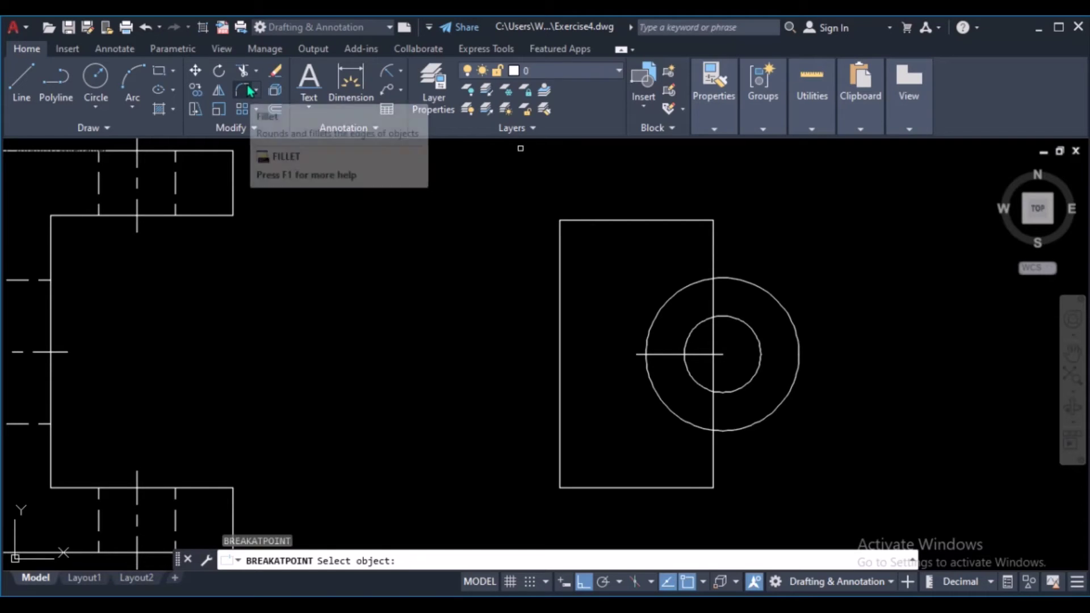
- Set up Fillet in Multiple mode with a radius of 3
{"action": "left_click", "coordinate": [246, 91]}
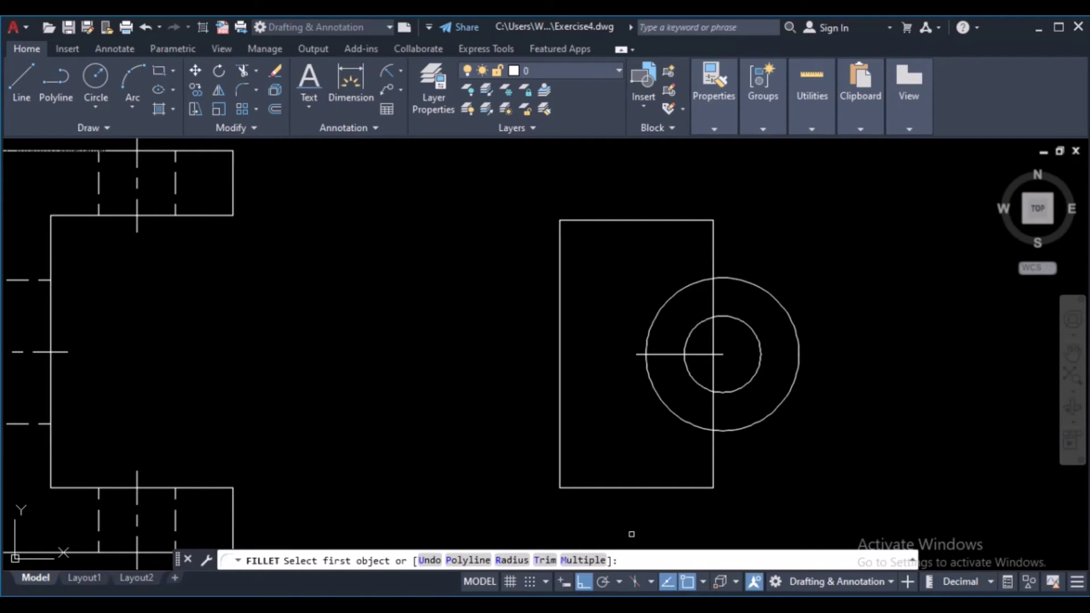
{"action": "left_click", "coordinate": [584, 560]}
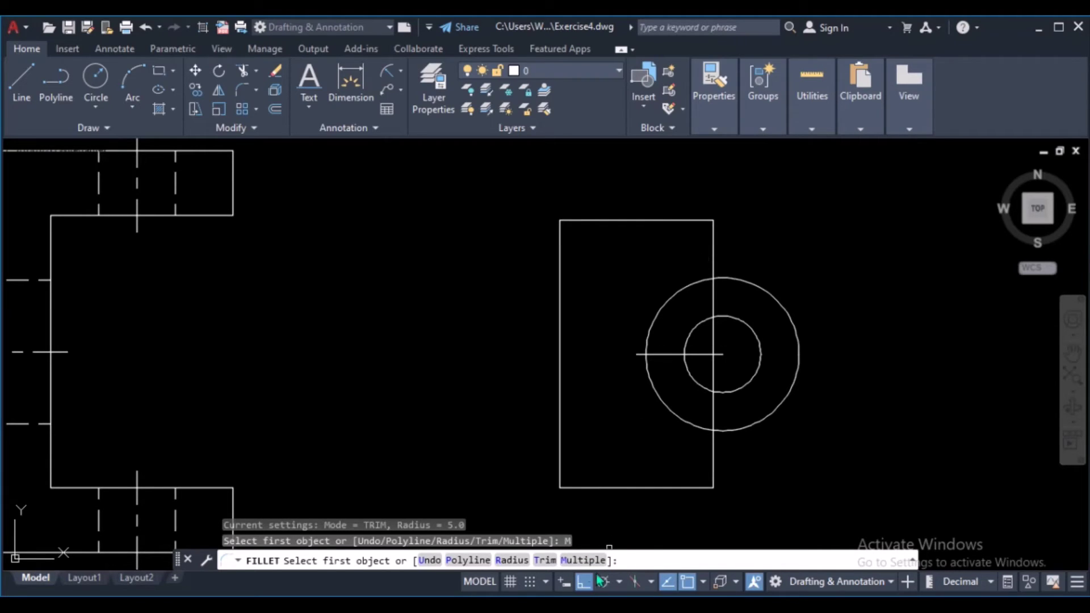
{"action": "left_click", "coordinate": [583, 560]}
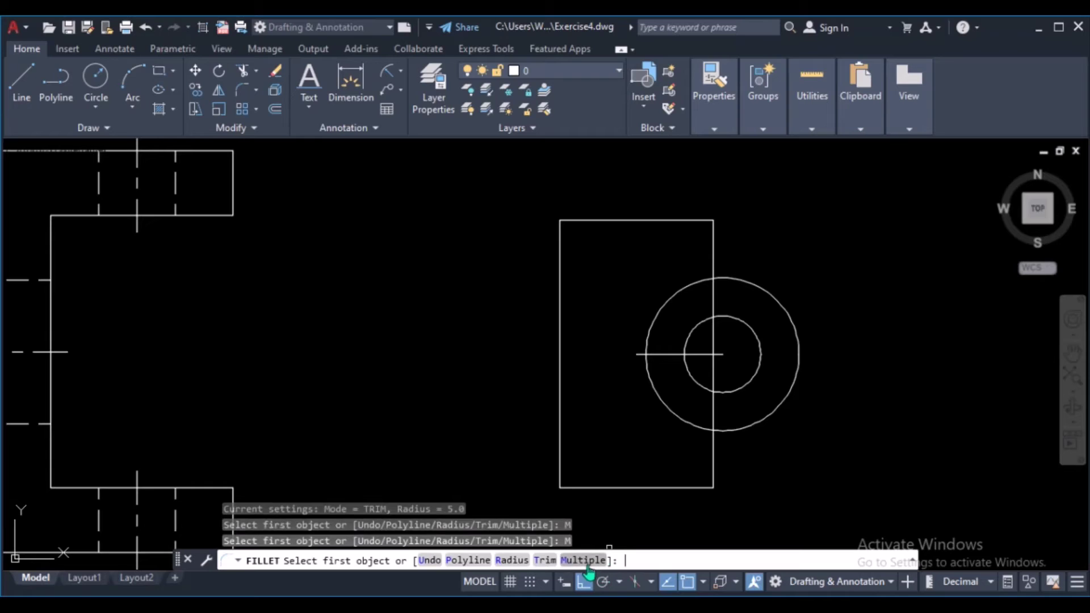
{"action": "left_click", "coordinate": [512, 560]}
{"action": "type", "text": "3"}
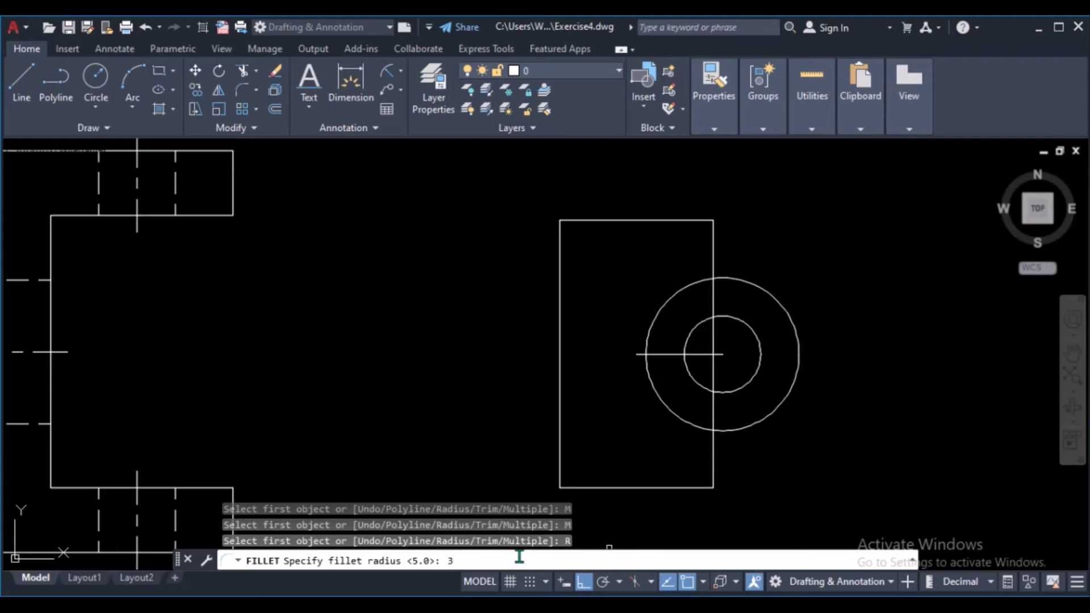
{"action": "key", "text": "Return"}
{"action": "scroll", "coordinate": [428, 426], "scroll_direction": "down", "scroll_amount": 3}
{"action": "scroll", "coordinate": [396, 392], "scroll_direction": "down", "scroll_amount": 1}
{"action": "scroll", "coordinate": [395, 393], "scroll_direction": "down", "scroll_amount": 2}
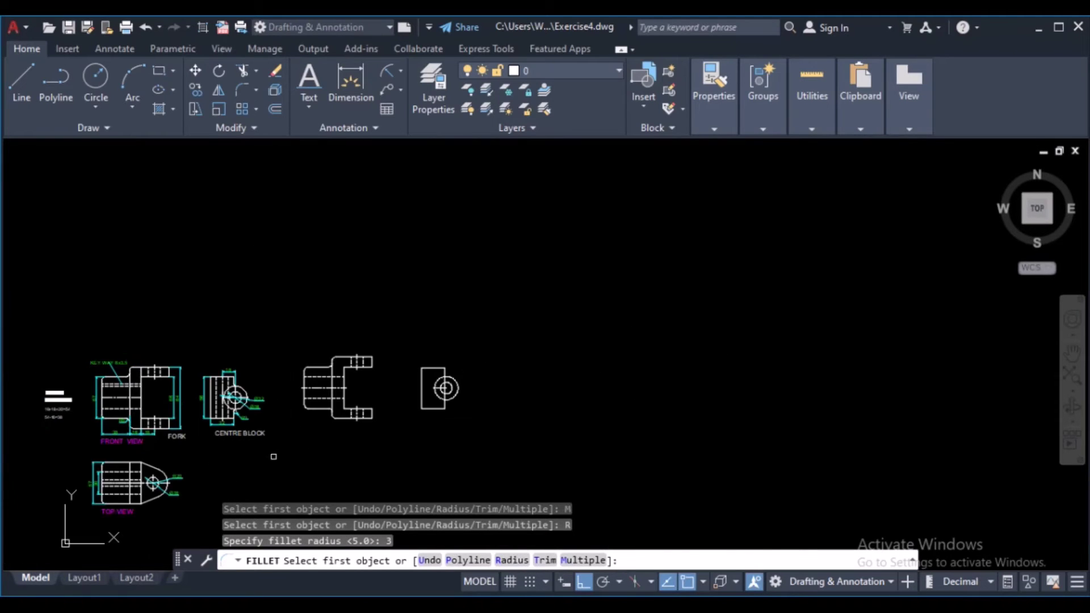
{"action": "scroll", "coordinate": [264, 437], "scroll_direction": "up", "scroll_amount": 6}
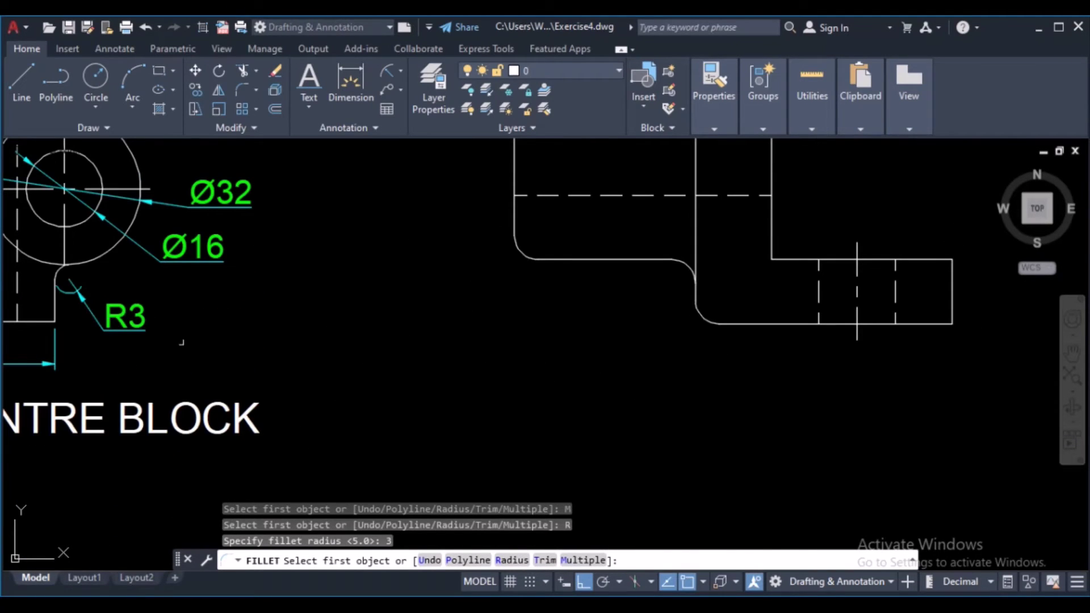
{"action": "scroll", "coordinate": [415, 353], "scroll_direction": "down", "scroll_amount": 2}
- Fillet the lower and upper parts of the right edge into the large circle
{"action": "mouse_move", "coordinate": [760, 372]}
{"action": "middle_mouse_down"}
{"action": "mouse_move", "coordinate": [718, 389]}
{"action": "mouse_move", "coordinate": [487, 419]}
{"action": "middle_mouse_up"}
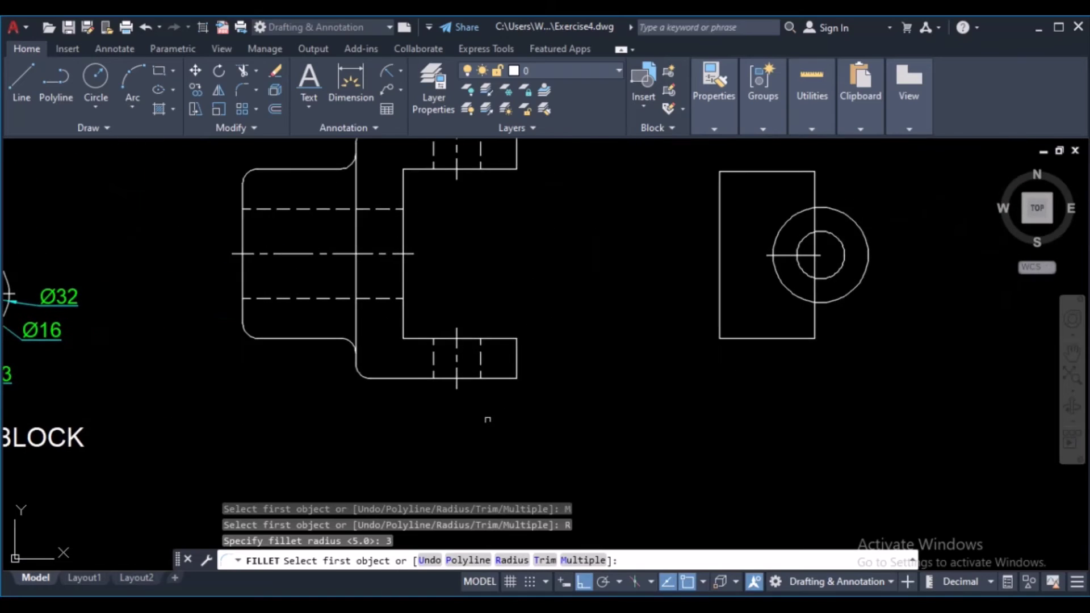
{"action": "scroll", "coordinate": [487, 419], "scroll_direction": "down", "scroll_amount": 1}
{"action": "scroll", "coordinate": [719, 347], "scroll_direction": "up", "scroll_amount": 1}
{"action": "scroll", "coordinate": [720, 348], "scroll_direction": "up", "scroll_amount": 4}
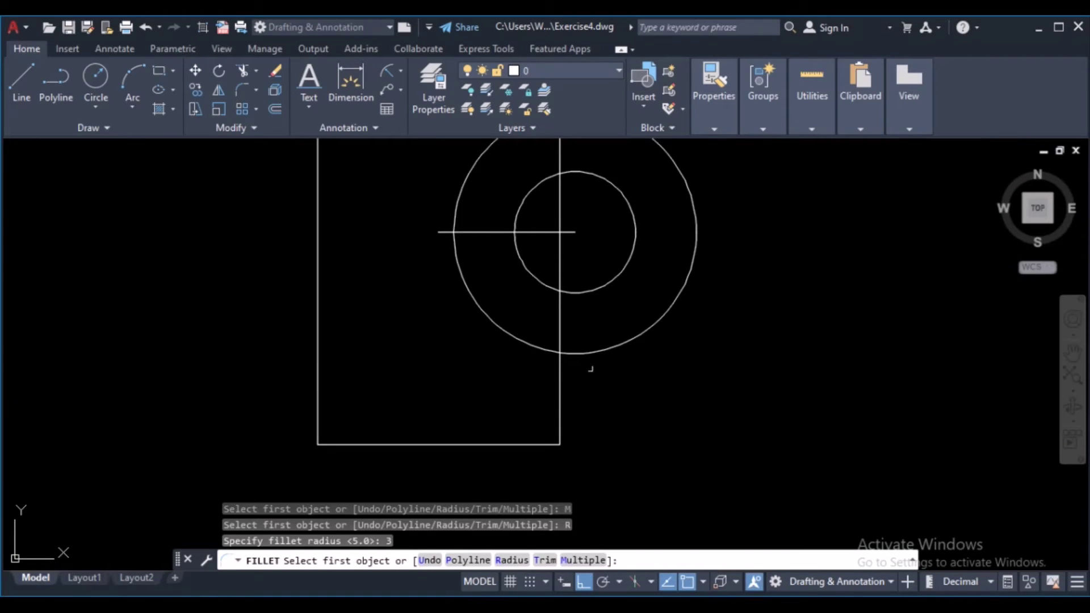
{"action": "left_click", "coordinate": [559, 373]}
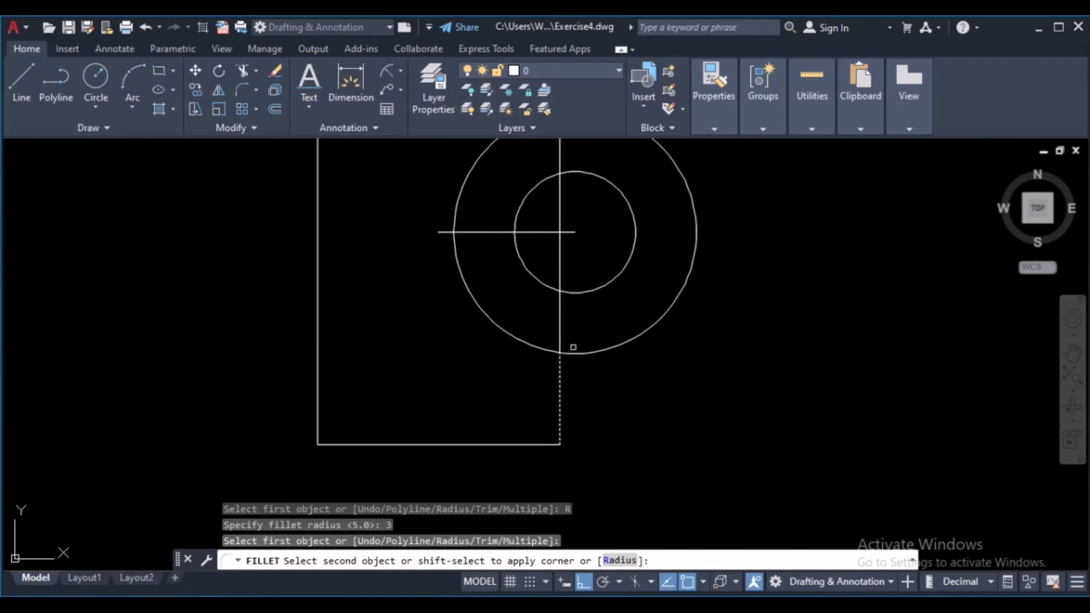
{"action": "left_click", "coordinate": [581, 355]}
{"action": "scroll", "coordinate": [564, 265], "scroll_direction": "down", "scroll_amount": 4}
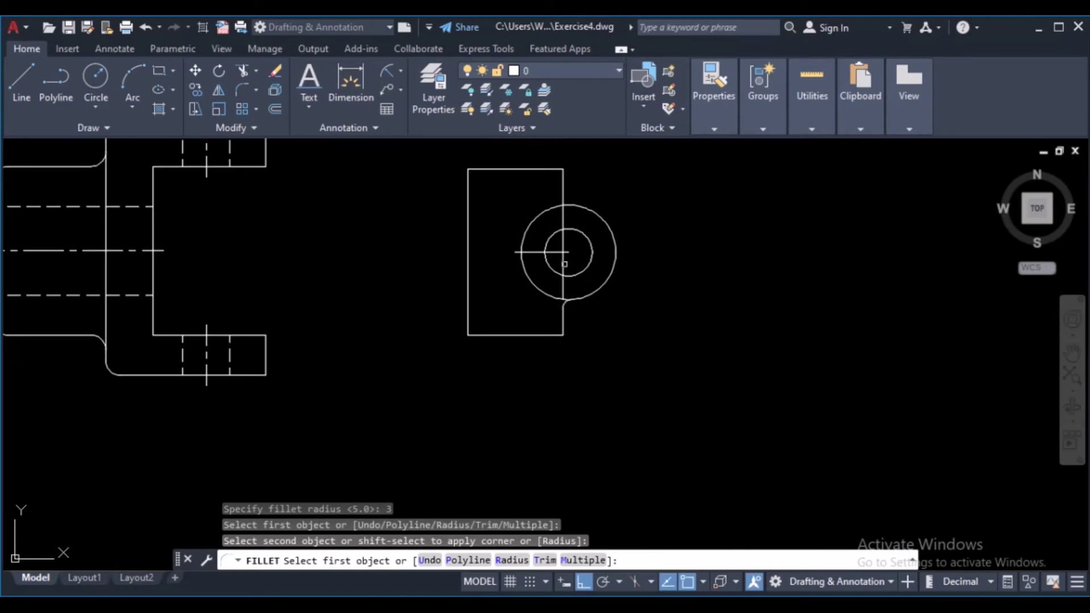
{"action": "middle_click_drag", "start_coordinate": [564, 264], "coordinate": [570, 338]}
{"action": "scroll", "coordinate": [571, 285], "scroll_direction": "up", "scroll_amount": 5}
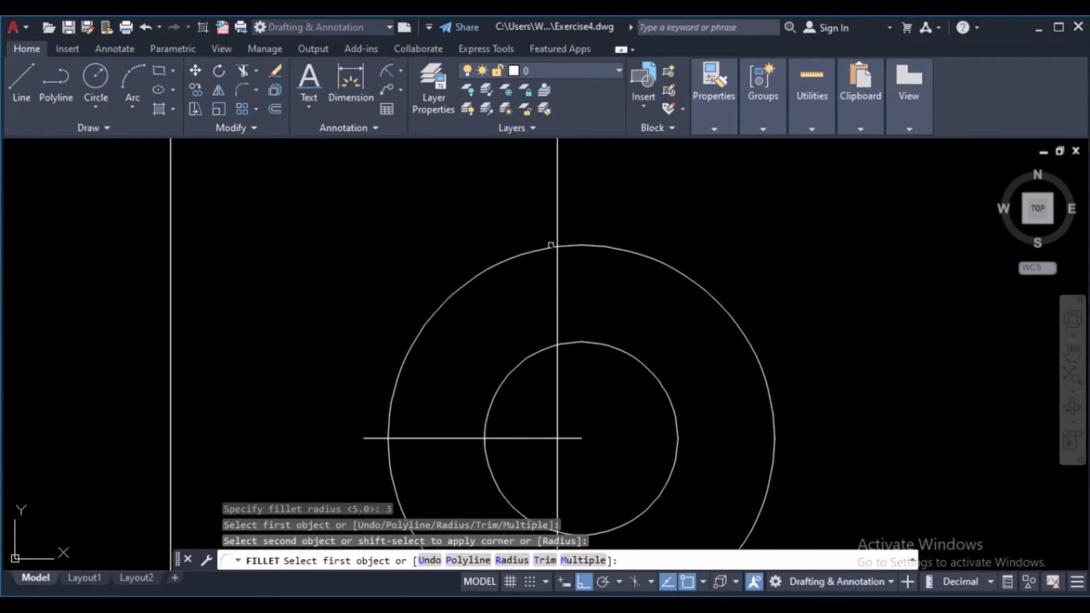
{"action": "left_click", "coordinate": [557, 236]}
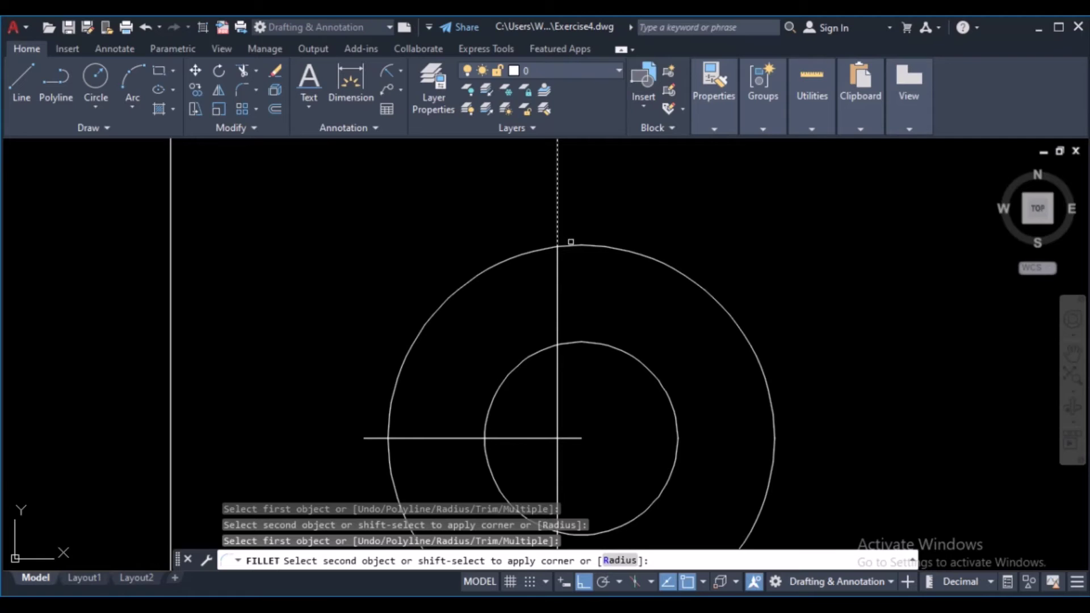
{"action": "left_click", "coordinate": [571, 242]}
{"action": "scroll", "coordinate": [560, 275], "scroll_direction": "down", "scroll_amount": 4}
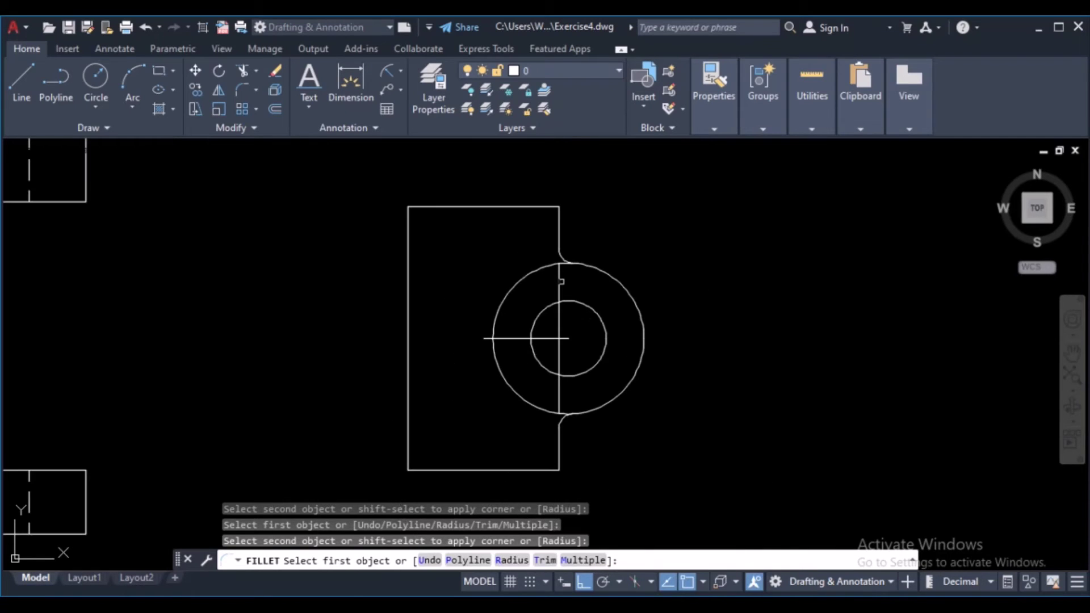
- Erase the leftover vertical line and horizontal centre line inside the circles
{"action": "key", "text": "Escape"}
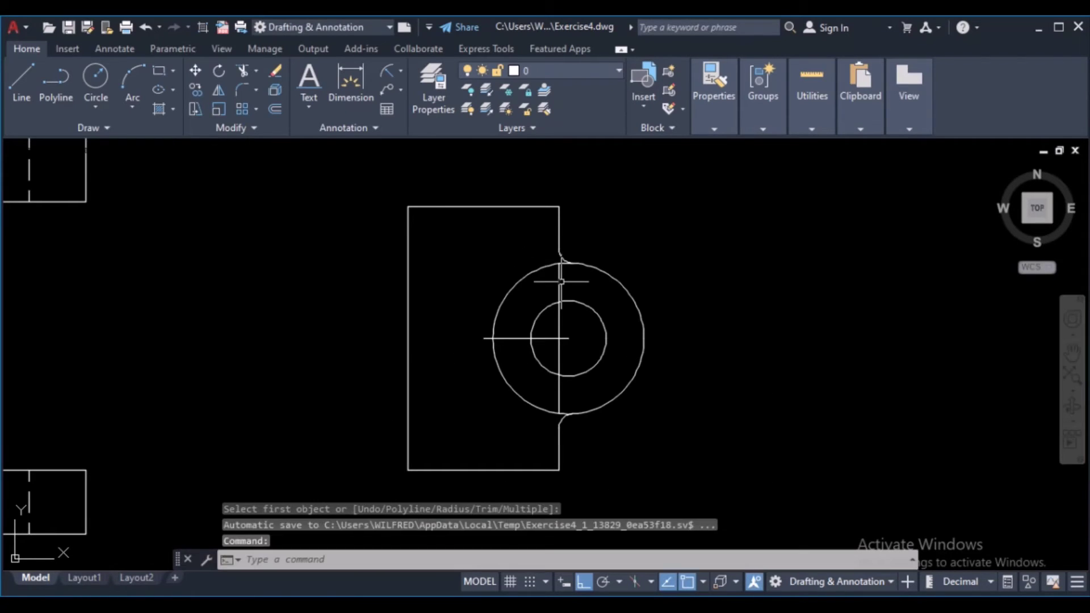
{"action": "left_click", "coordinate": [561, 282]}
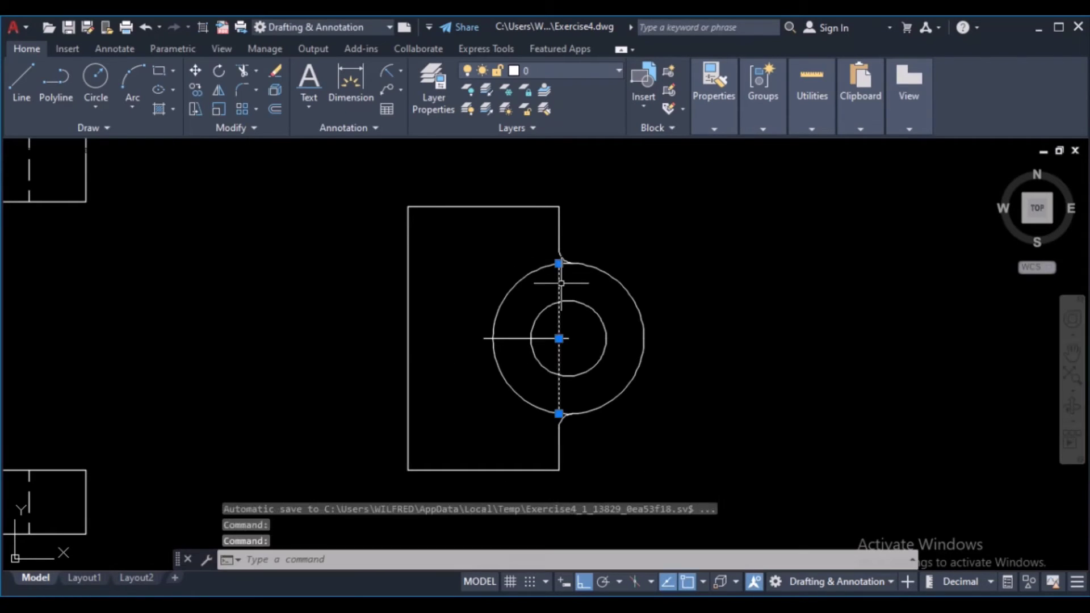
{"action": "left_click", "coordinate": [517, 331]}
{"action": "left_click", "coordinate": [510, 339]}
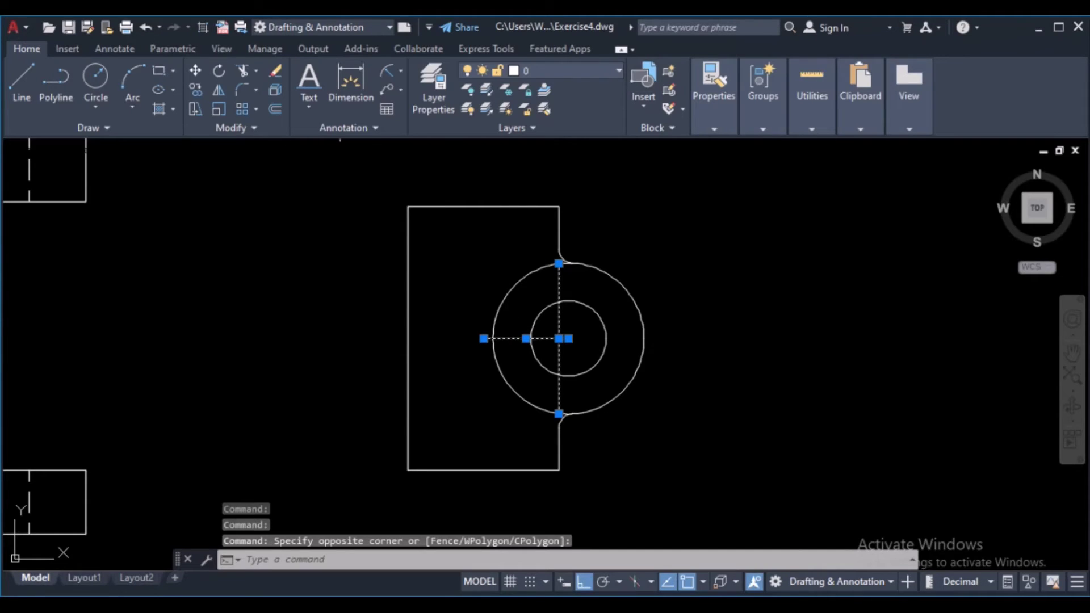
{"action": "left_click", "coordinate": [276, 71]}
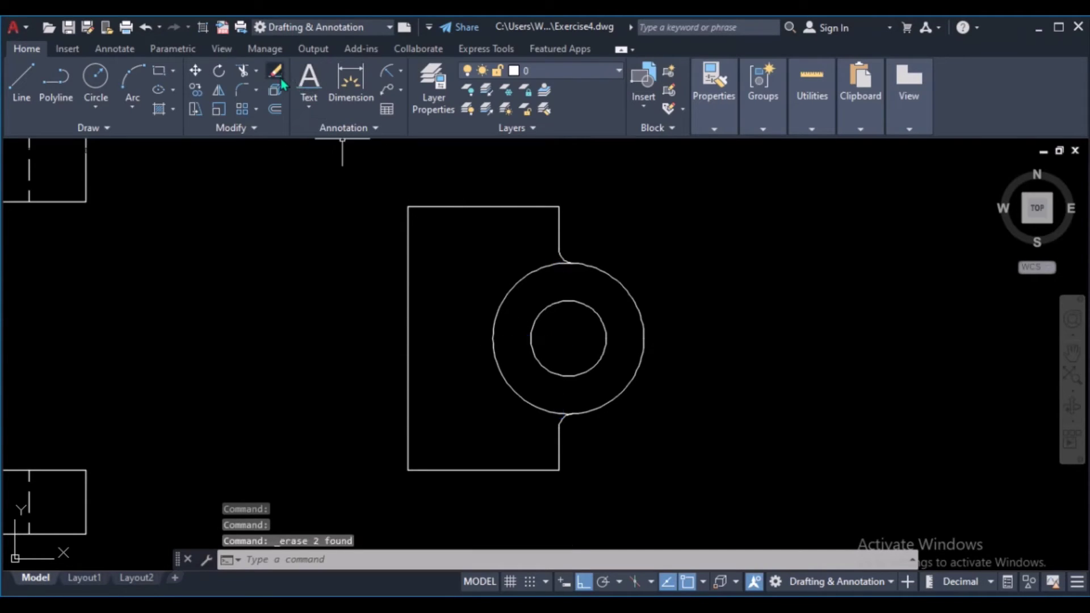
- Pan and zoom to frame the fork views and all the drawings
{"action": "scroll", "coordinate": [360, 221], "scroll_direction": "down", "scroll_amount": 4}
{"action": "middle_click_drag", "start_coordinate": [358, 226], "coordinate": [629, 233]}
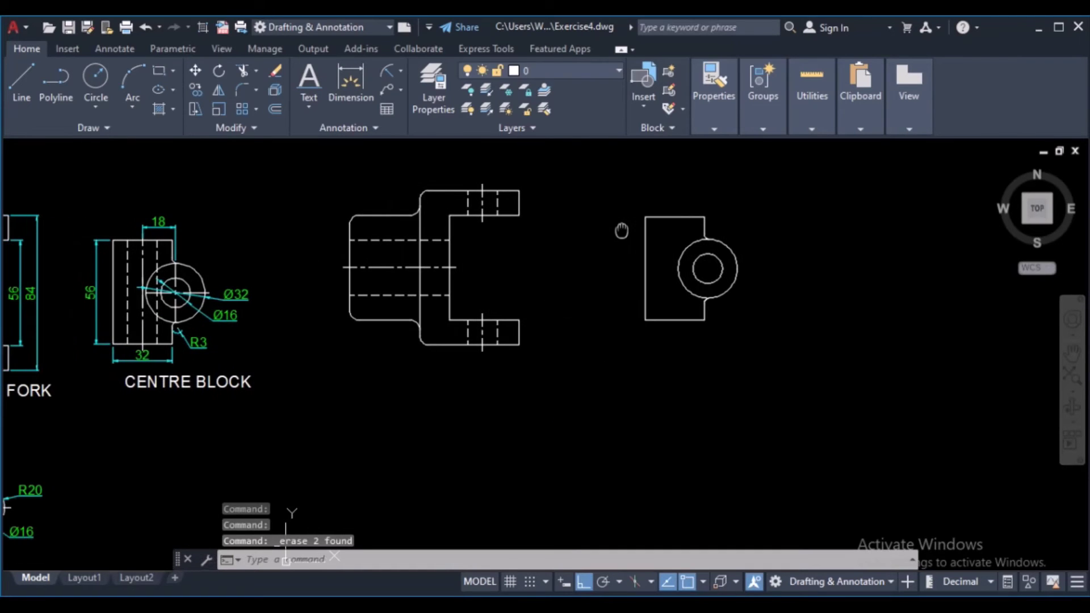
{"action": "middle_click_drag", "start_coordinate": [237, 283], "coordinate": [453, 248]}
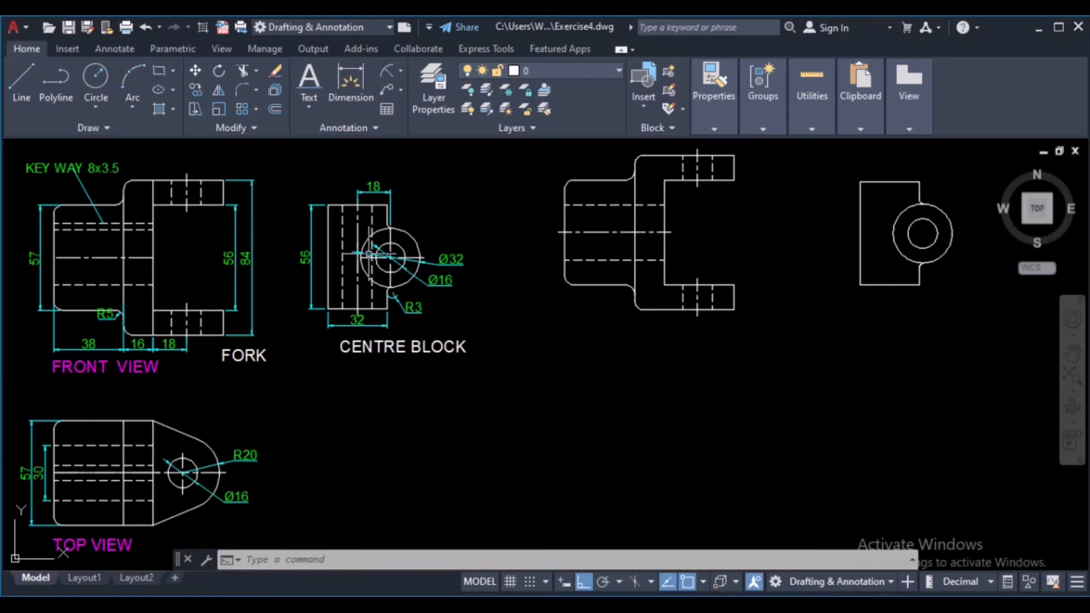
{"action": "scroll", "coordinate": [371, 245], "scroll_direction": "up", "scroll_amount": 2}
{"action": "scroll", "coordinate": [372, 245], "scroll_direction": "up", "scroll_amount": 2}
{"action": "scroll", "coordinate": [371, 229], "scroll_direction": "down", "scroll_amount": 2}
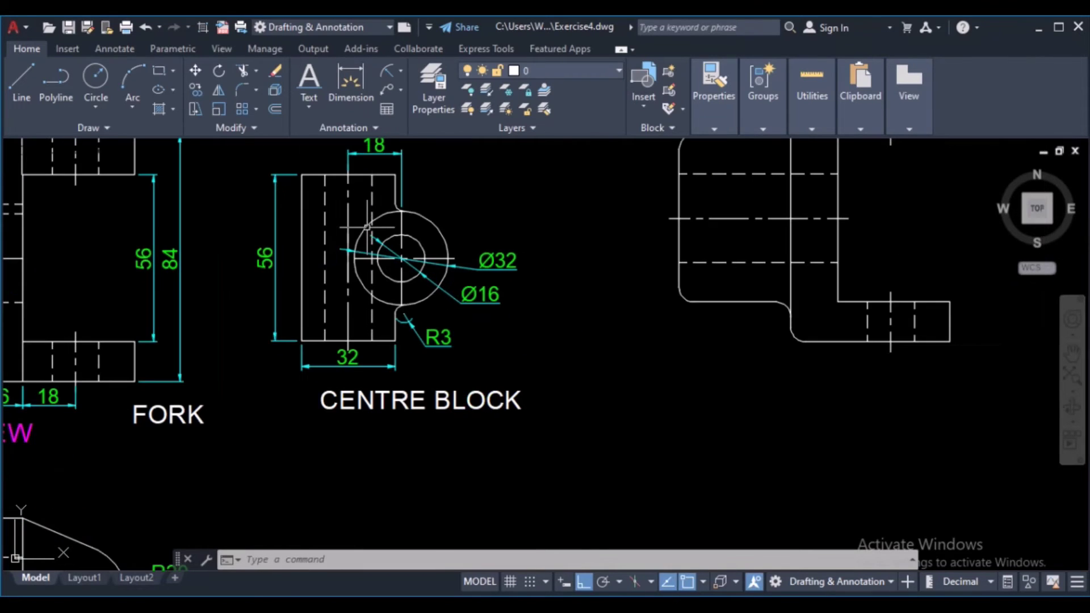
{"action": "scroll", "coordinate": [408, 327], "scroll_direction": "down", "scroll_amount": 3}
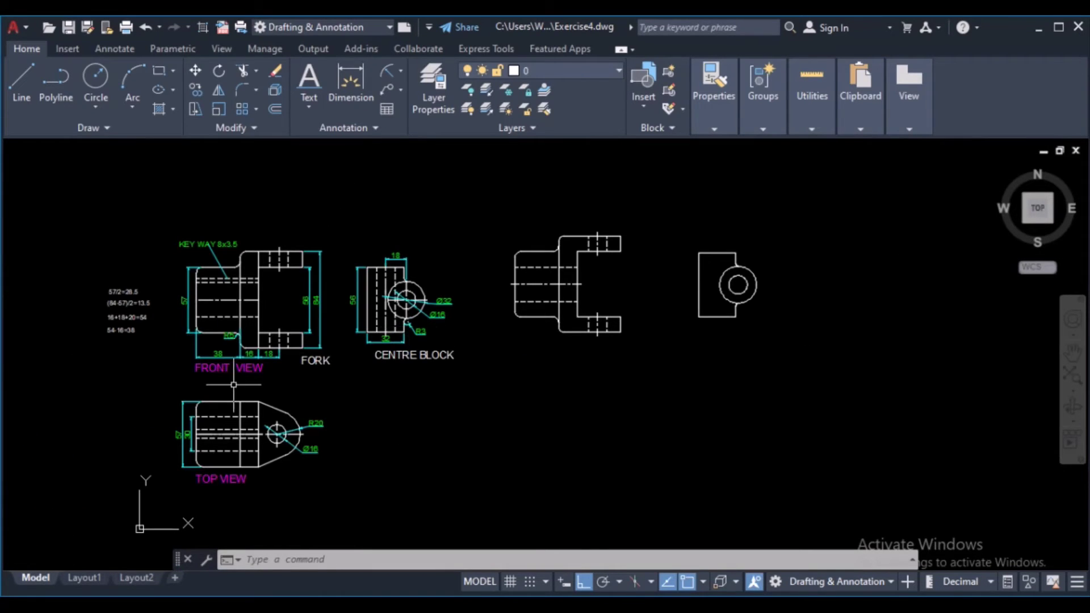
{"action": "scroll", "coordinate": [280, 338], "scroll_direction": "up", "scroll_amount": 2}
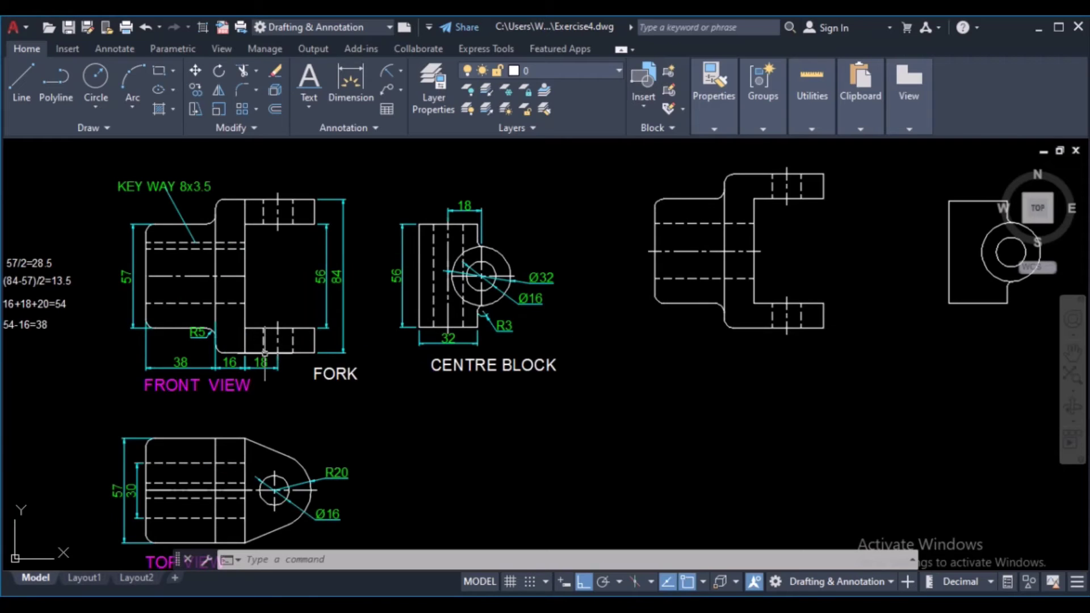
{"action": "scroll", "coordinate": [680, 319], "scroll_direction": "down", "scroll_amount": 3}
{"action": "middle_click_drag", "start_coordinate": [633, 325], "coordinate": [401, 341]}
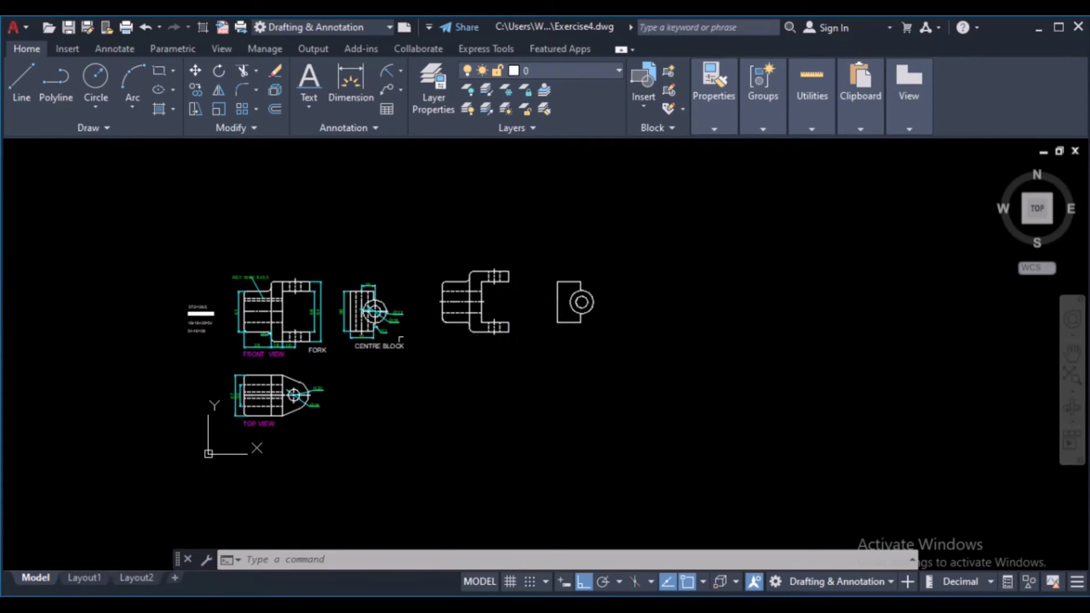
{"action": "scroll", "coordinate": [622, 329], "scroll_direction": "up", "scroll_amount": 3}
{"action": "scroll", "coordinate": [450, 231], "scroll_direction": "up", "scroll_amount": 2}
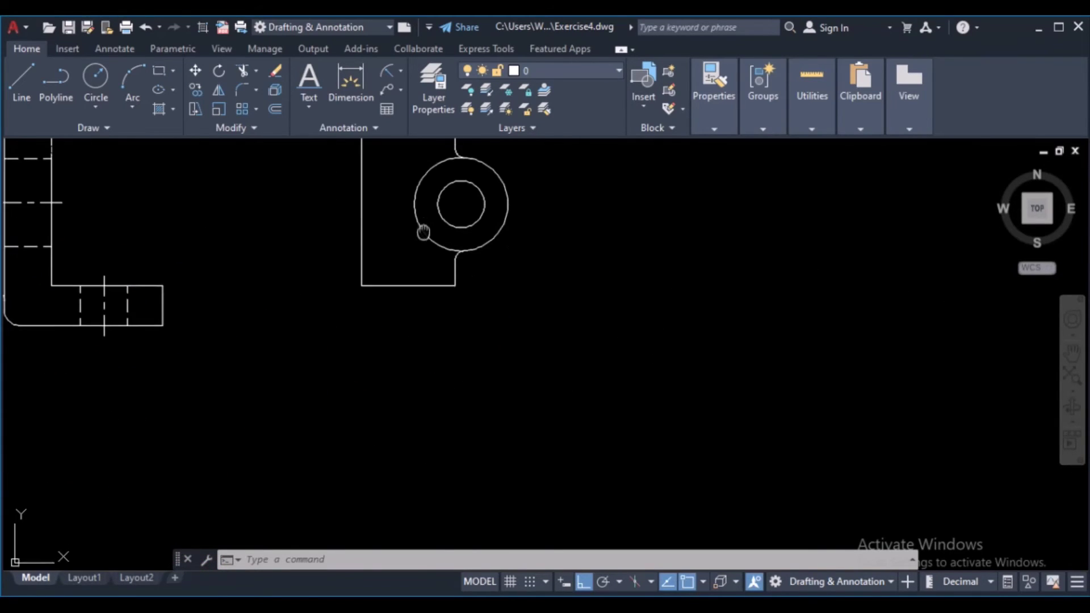
{"action": "scroll", "coordinate": [445, 320], "scroll_direction": "up", "scroll_amount": 2}
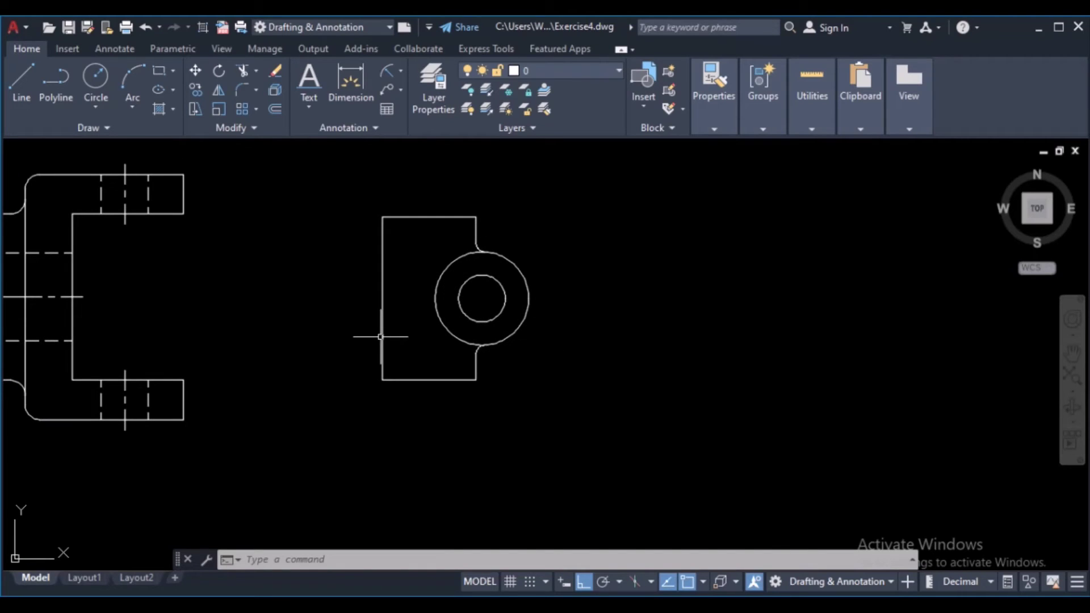
- Offset the block's left edge inward by 8, then that line by 16
{"action": "left_click", "coordinate": [276, 108]}
{"action": "type", "text": "8"}
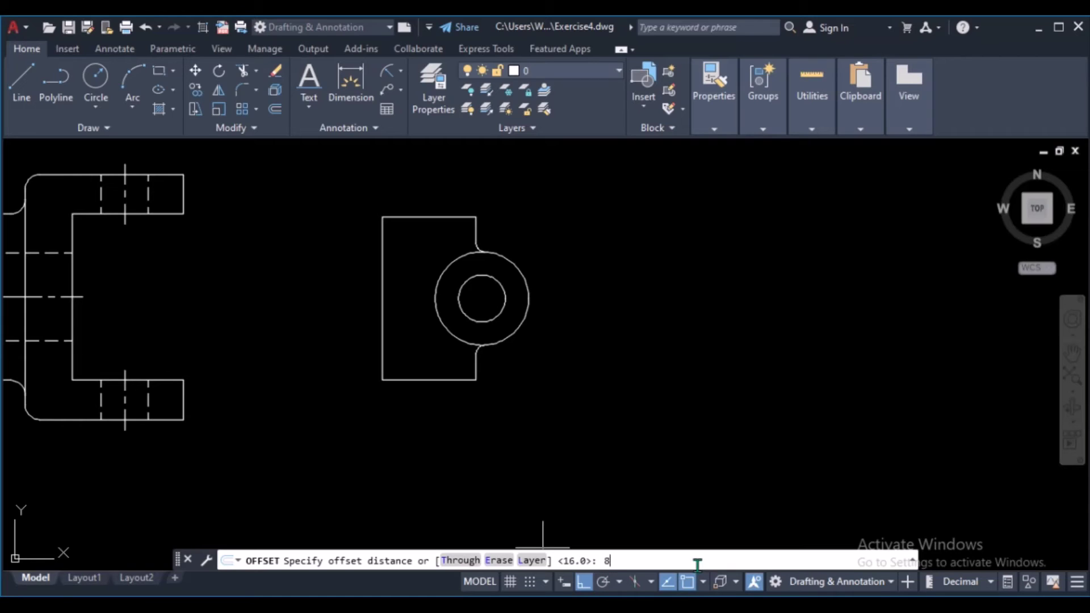
{"action": "key", "text": "Return"}
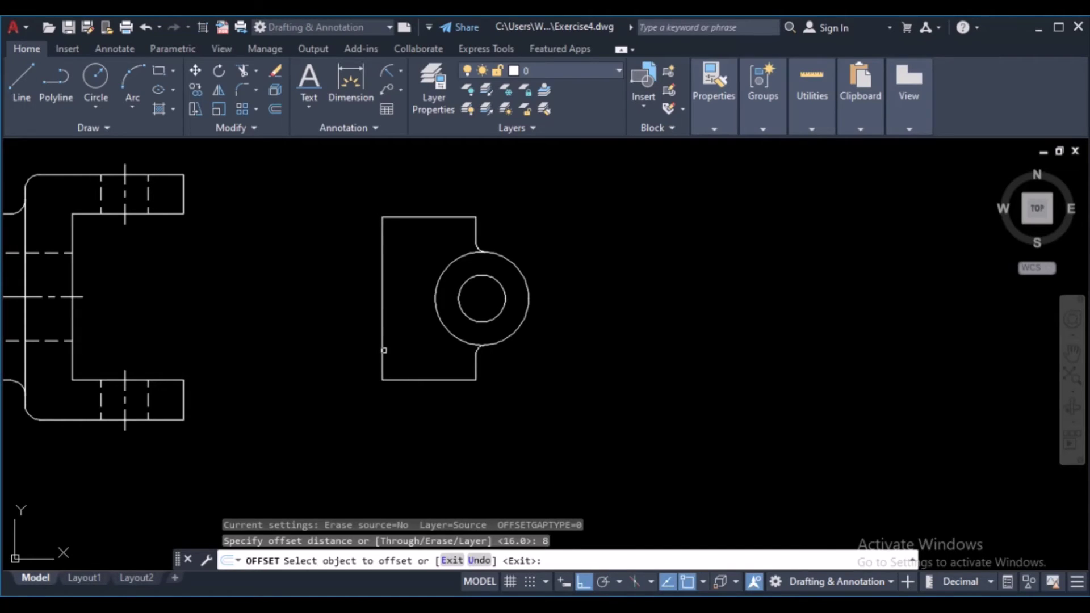
{"action": "left_click", "coordinate": [381, 353]}
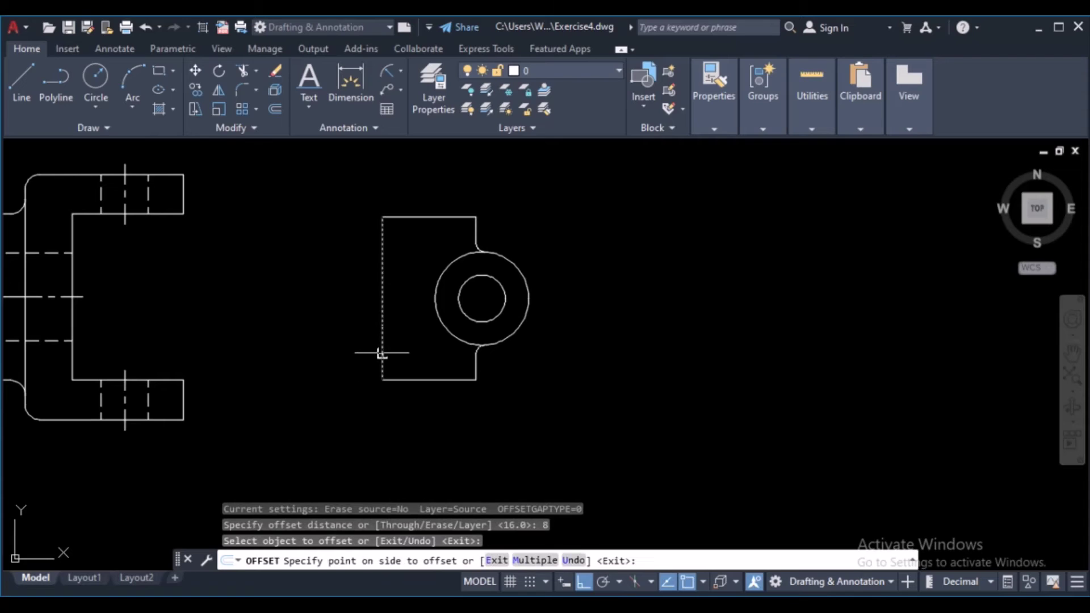
{"action": "left_click", "coordinate": [418, 355]}
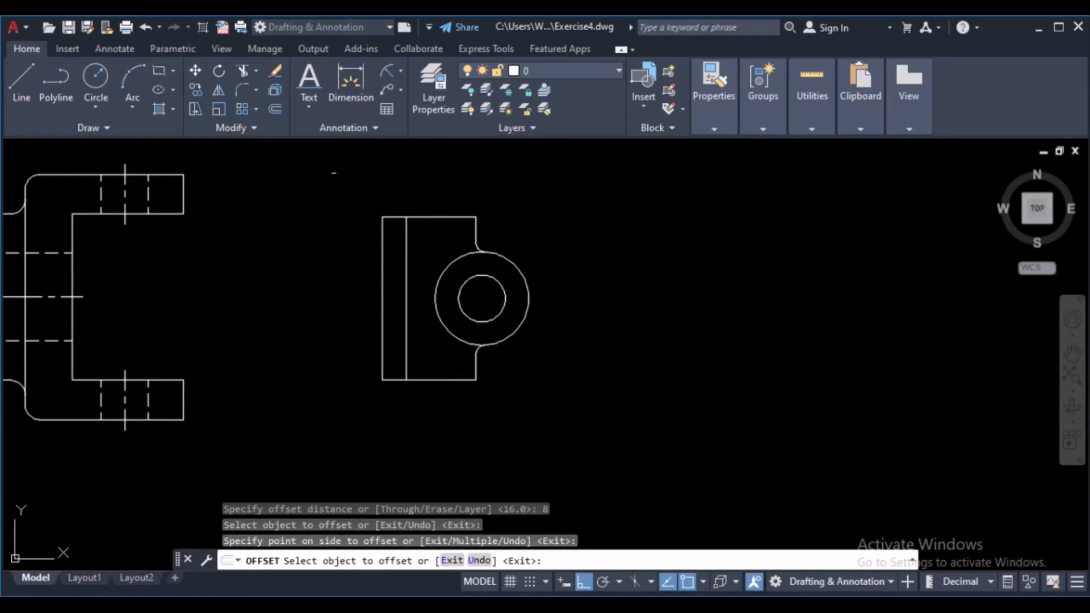
{"action": "left_click", "coordinate": [275, 109]}
{"action": "type", "text": "16"}
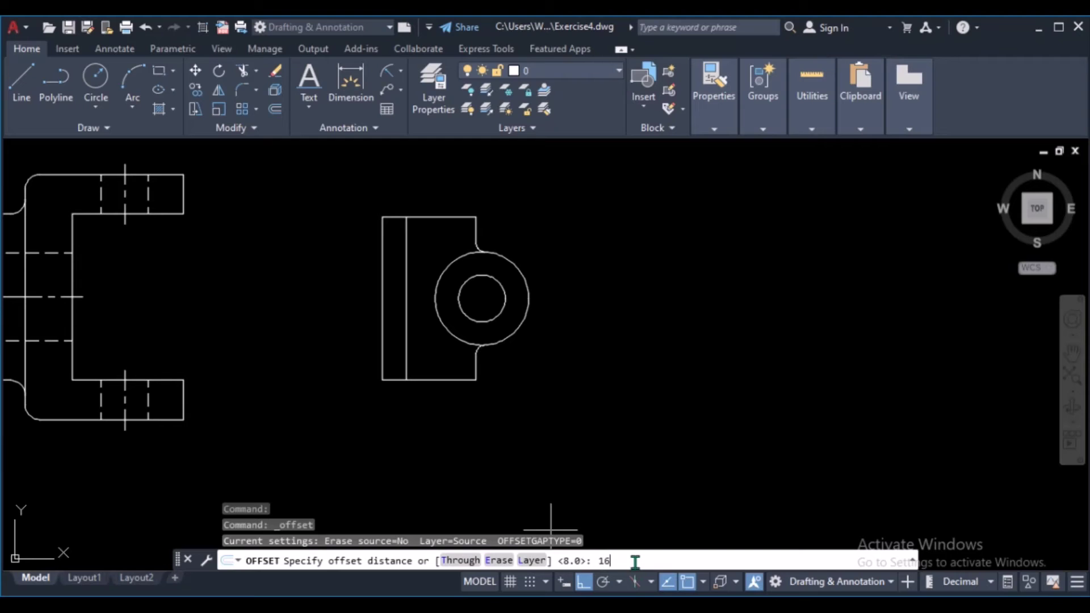
{"action": "key", "text": "Return"}
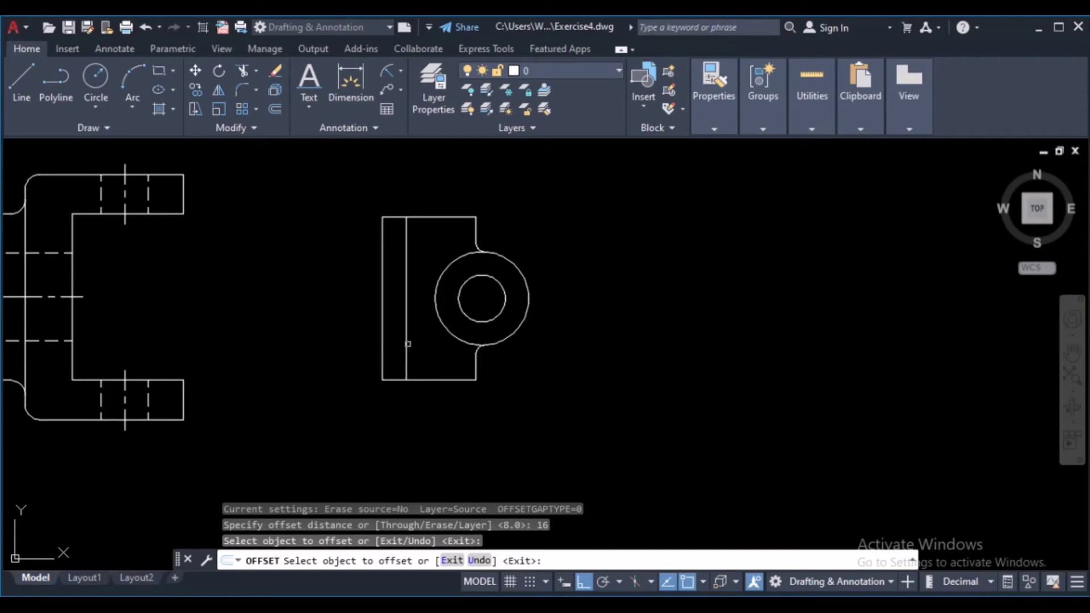
{"action": "left_click", "coordinate": [406, 344]}
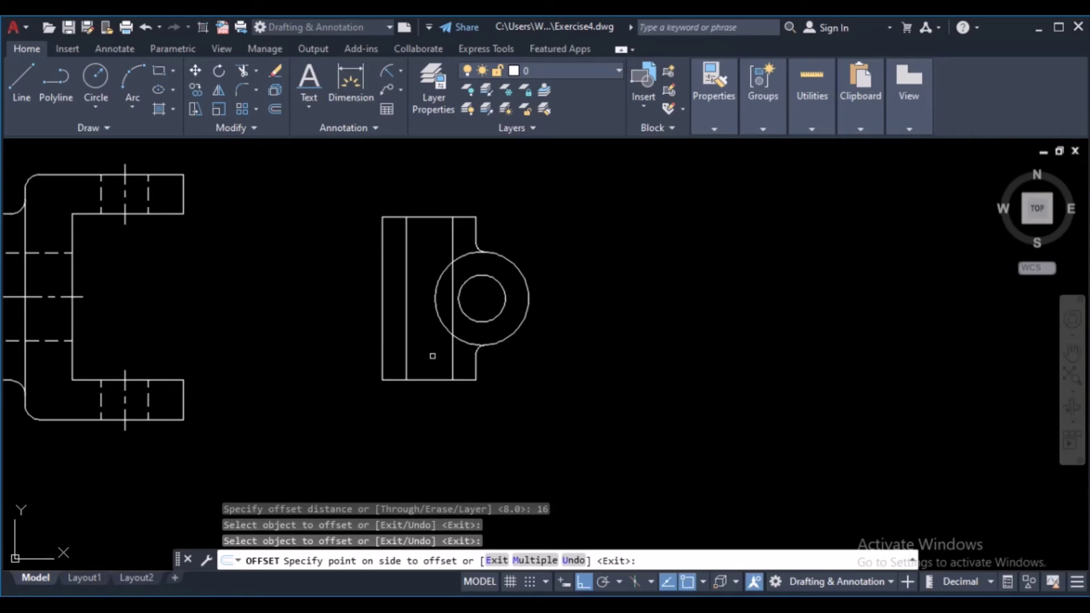
{"action": "left_click", "coordinate": [432, 355]}
{"action": "key", "text": "Return"}
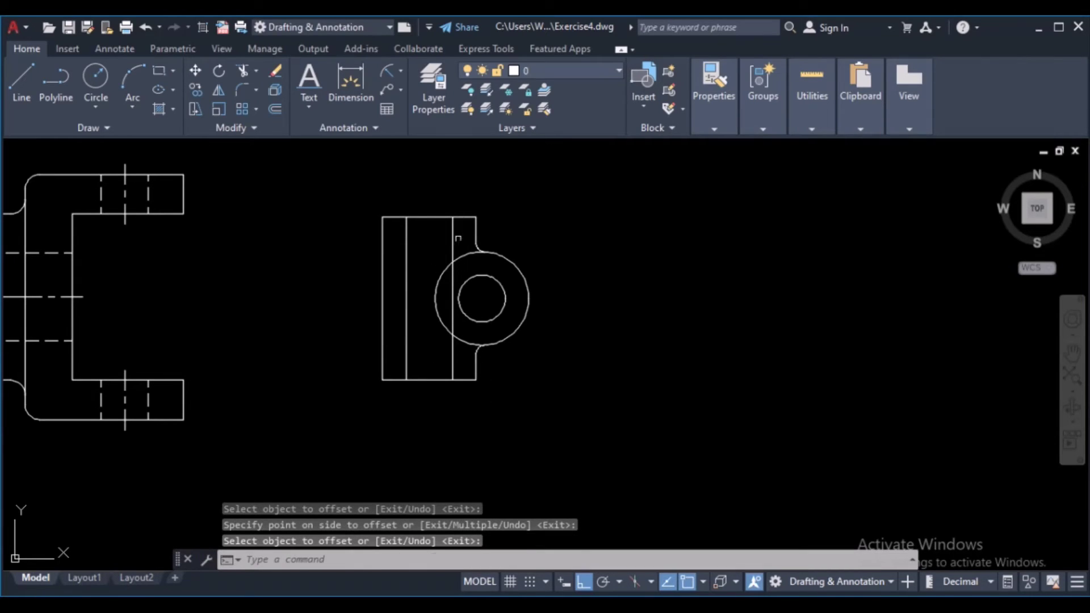
- Put both inner vertical lines on the hidden layer
{"action": "left_click", "coordinate": [459, 230]}
{"action": "left_click", "coordinate": [399, 250]}
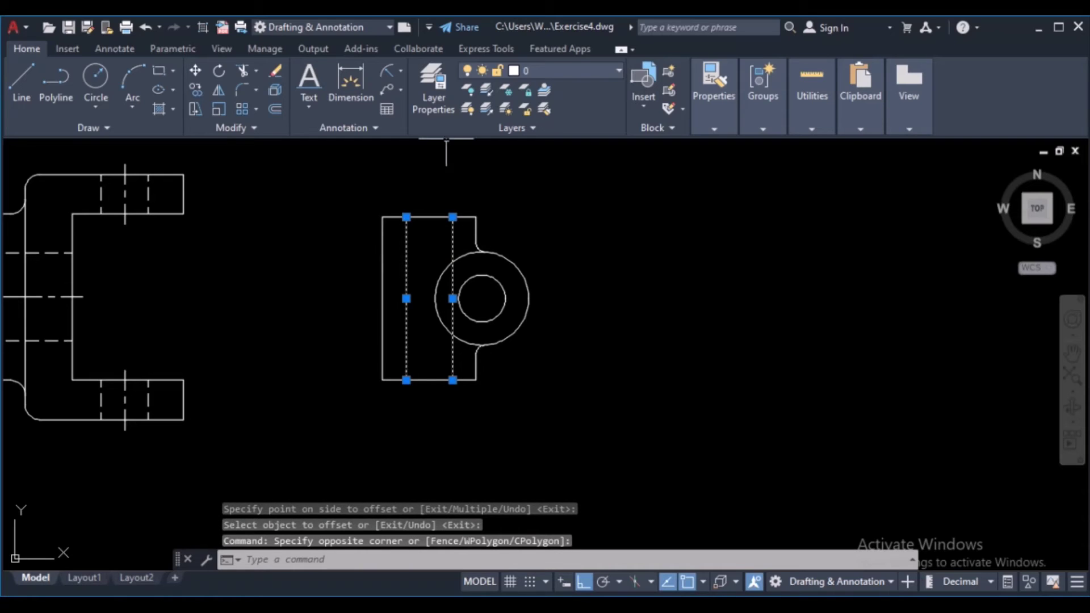
{"action": "left_click", "coordinate": [569, 69]}
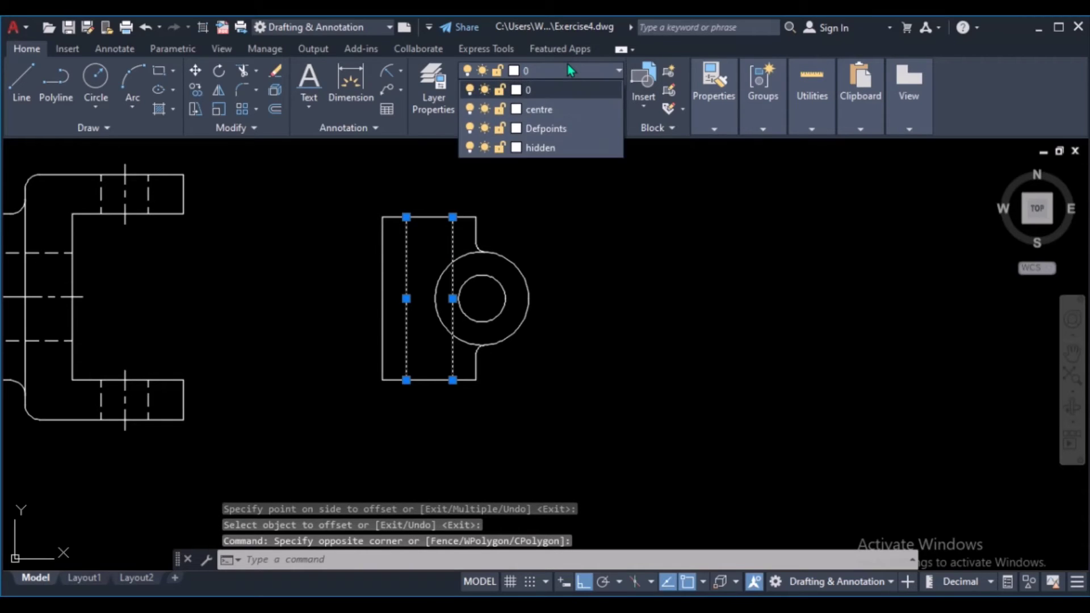
{"action": "left_click", "coordinate": [543, 147]}
{"action": "left_click", "coordinate": [543, 147]}
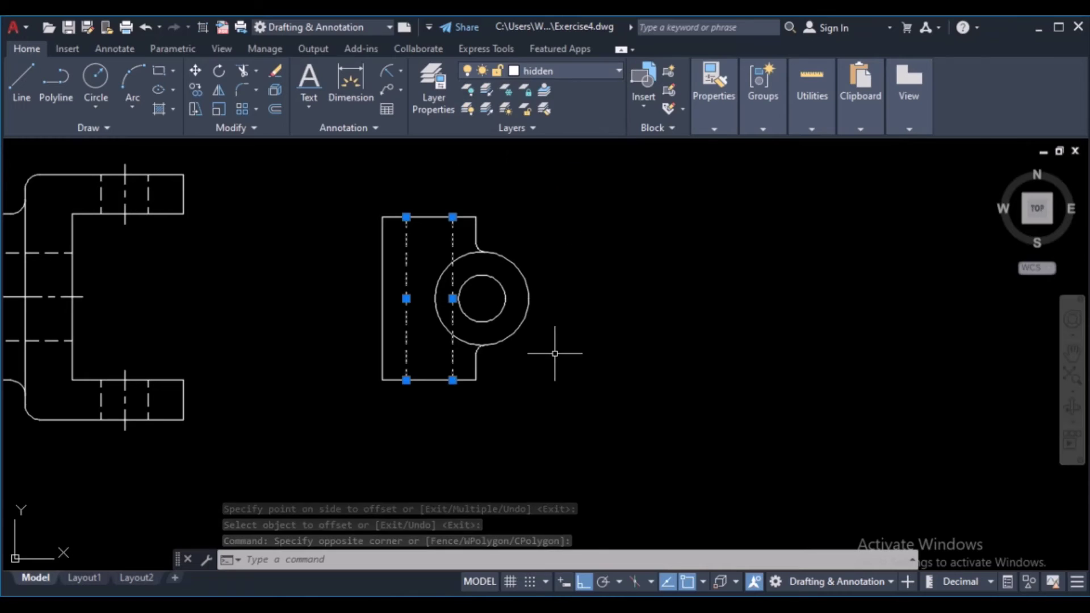
{"action": "key", "text": "Escape"}
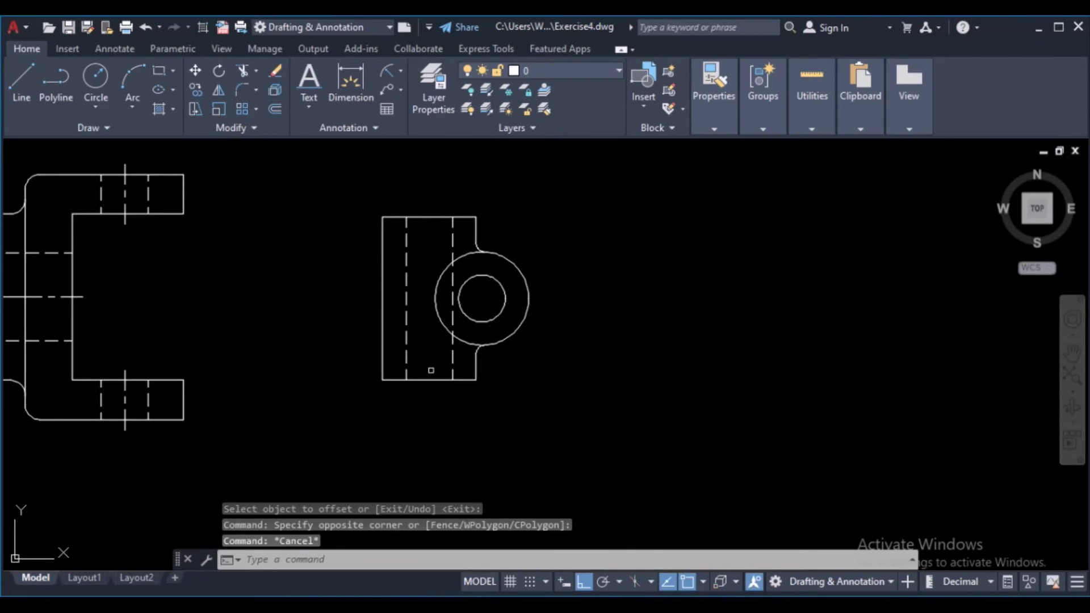
- Pan and zoom to show the reference FRONT VIEW, CENTRE BLOCK and TOP VIEW
{"action": "middle_click_drag", "start_coordinate": [349, 388], "coordinate": [634, 267]}
{"action": "scroll", "coordinate": [491, 358], "scroll_direction": "down", "scroll_amount": 2}
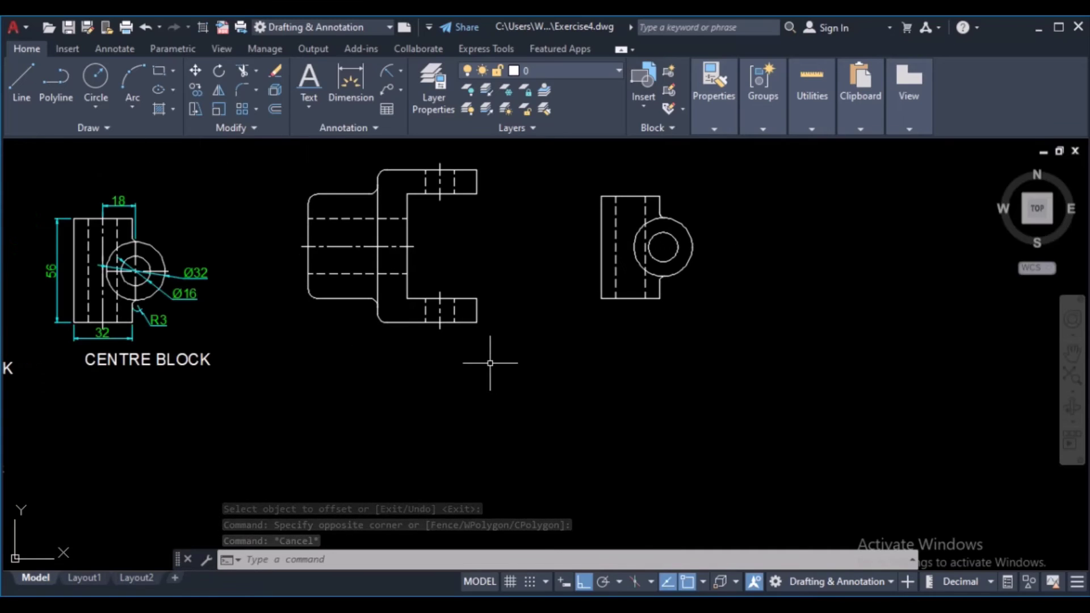
{"action": "mouse_move", "coordinate": [355, 355]}
{"action": "middle_mouse_down"}
{"action": "mouse_move", "coordinate": [452, 355]}
{"action": "mouse_move", "coordinate": [637, 316]}
{"action": "middle_mouse_up"}
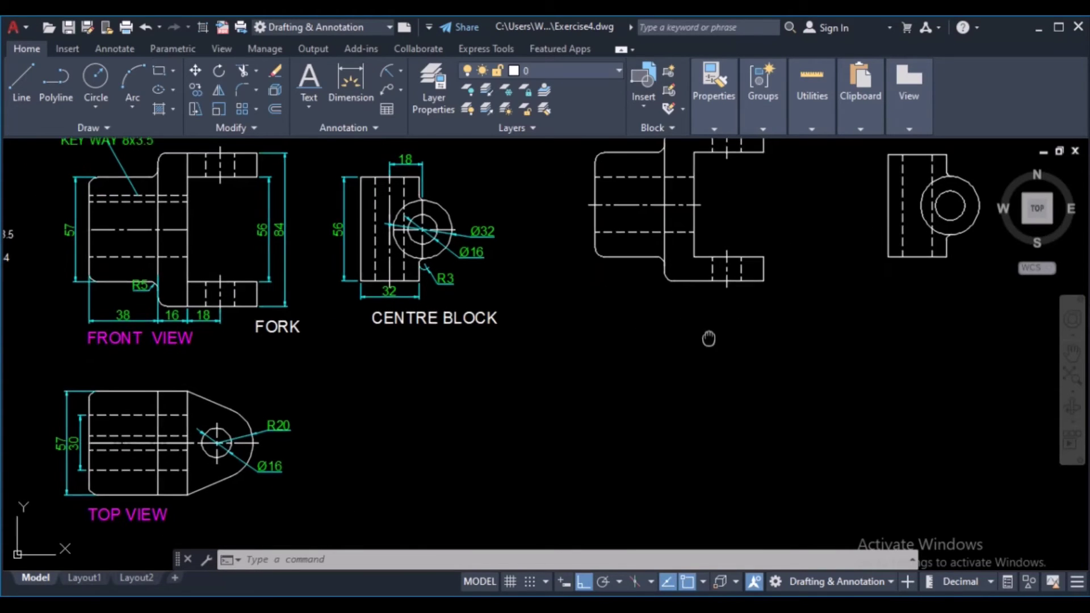
{"action": "middle_click_drag", "start_coordinate": [706, 339], "coordinate": [725, 303]}
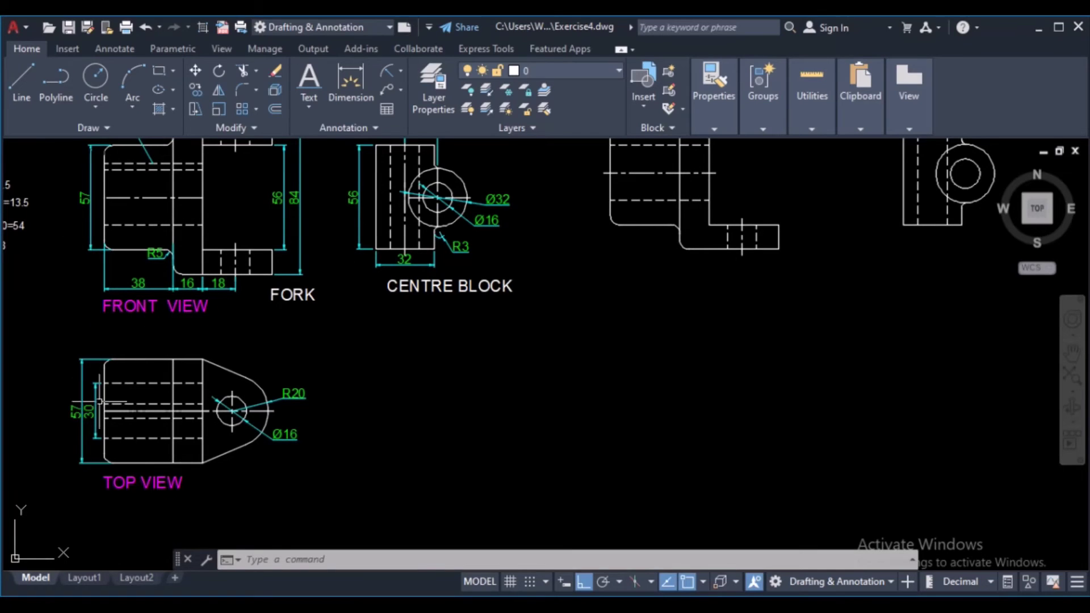
{"action": "scroll", "coordinate": [89, 427], "scroll_direction": "up", "scroll_amount": 4}
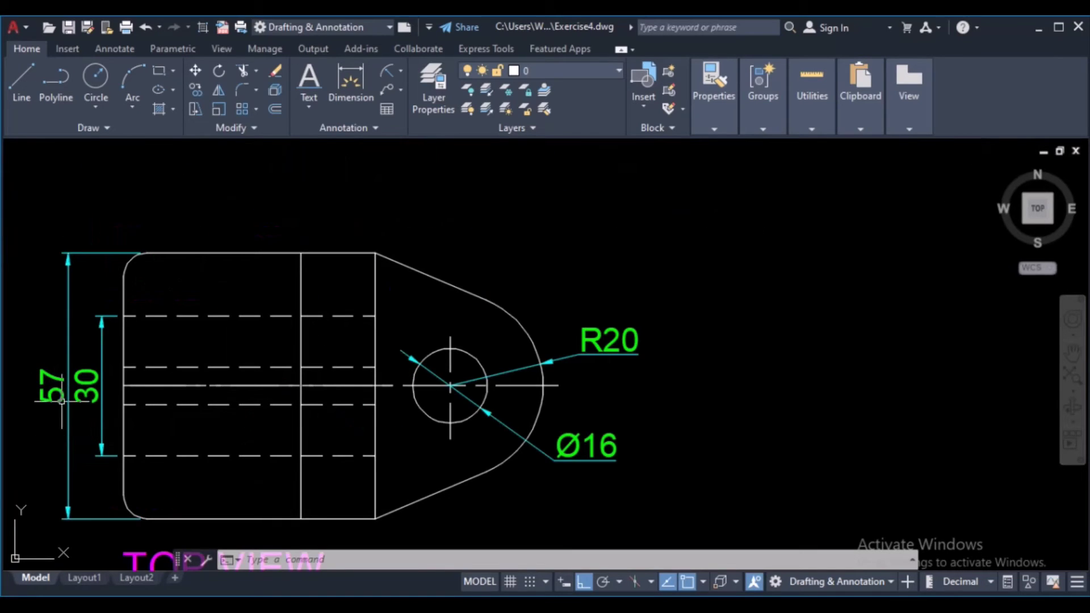
{"action": "scroll", "coordinate": [145, 343], "scroll_direction": "down", "scroll_amount": 2}
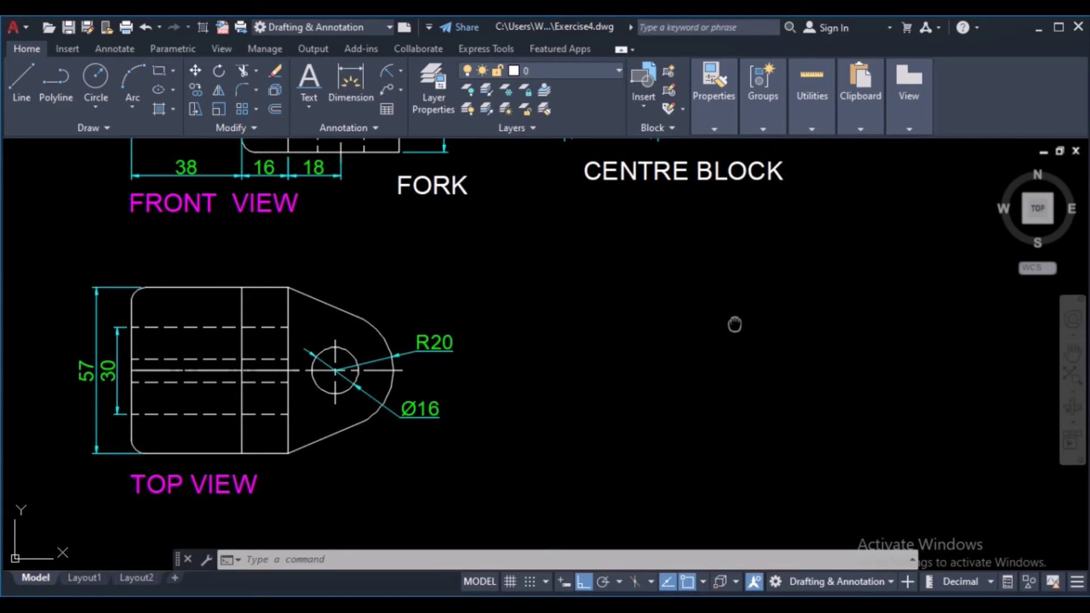
{"action": "scroll", "coordinate": [735, 320], "scroll_direction": "down", "scroll_amount": 2}
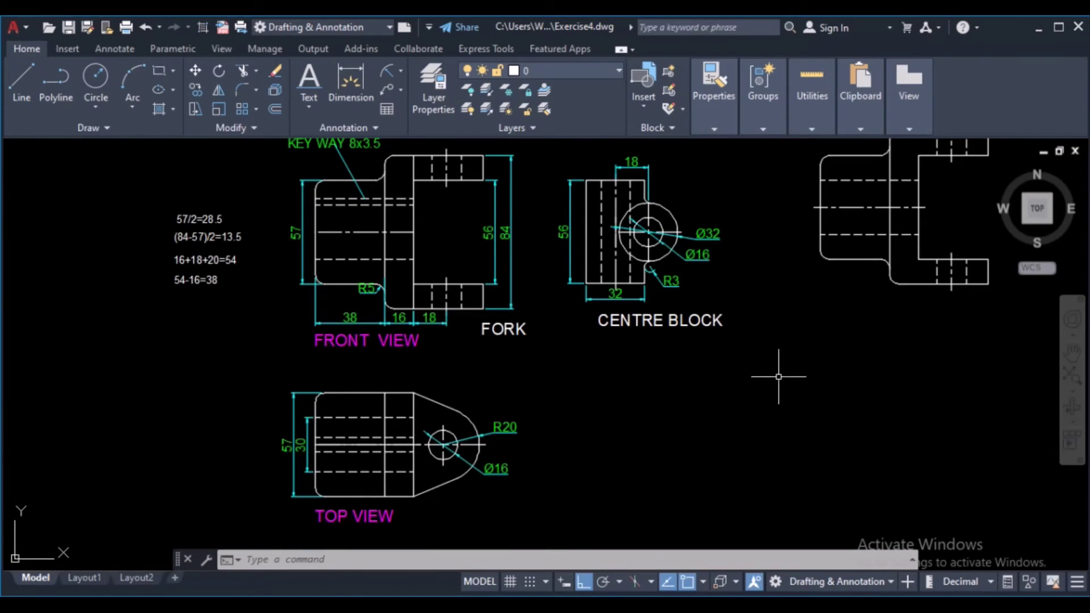
- Draw a closed 54 by 57 line outline below the mirrored fork view
{"action": "left_click", "coordinate": [23, 81]}
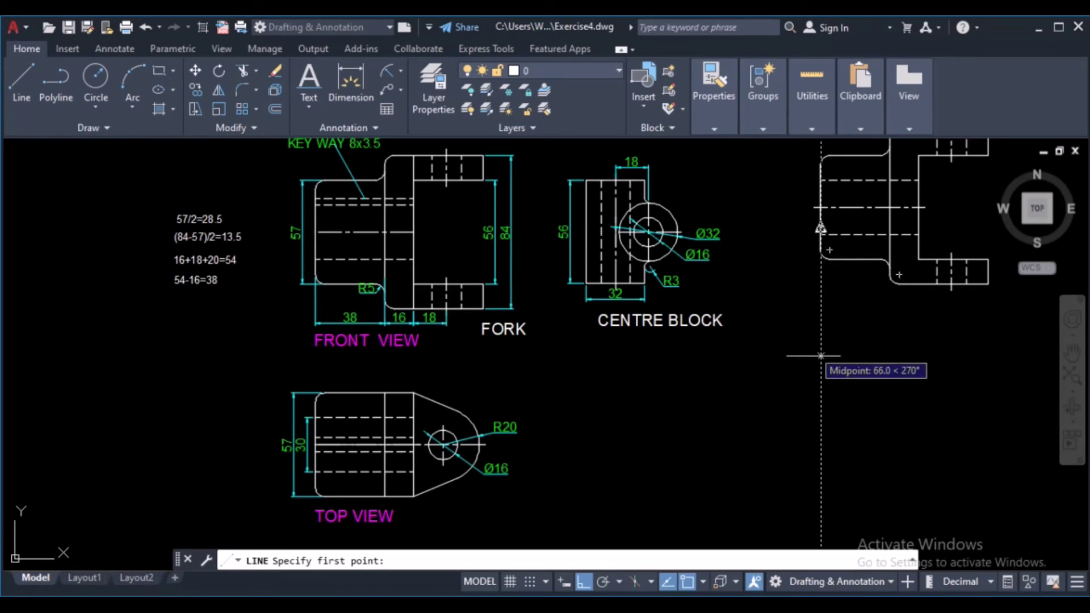
{"action": "left_click", "coordinate": [820, 368]}
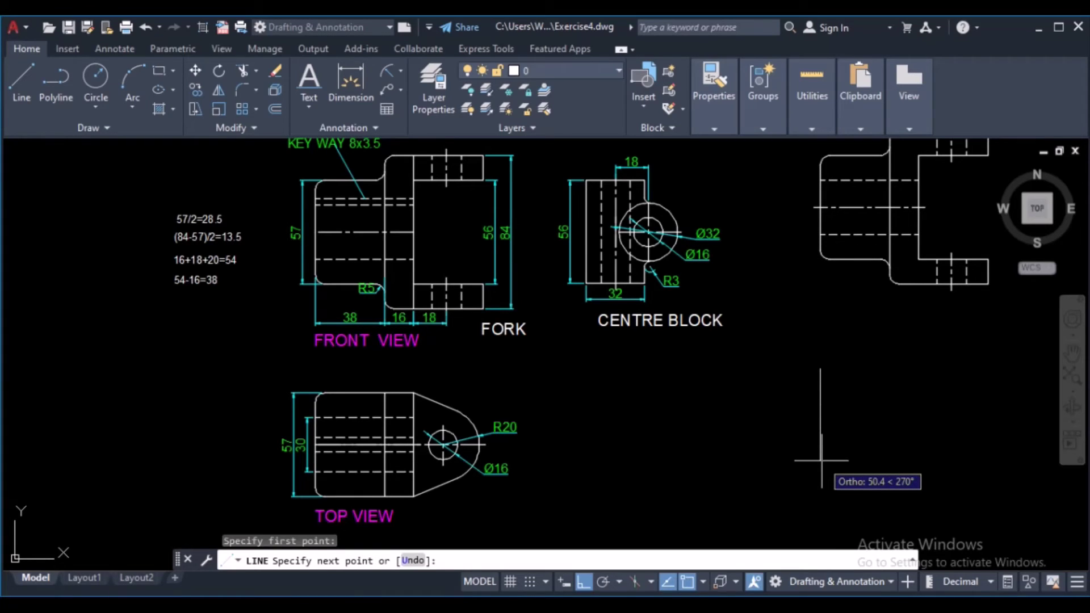
{"action": "type", "text": "57"}
{"action": "key", "text": "Return"}
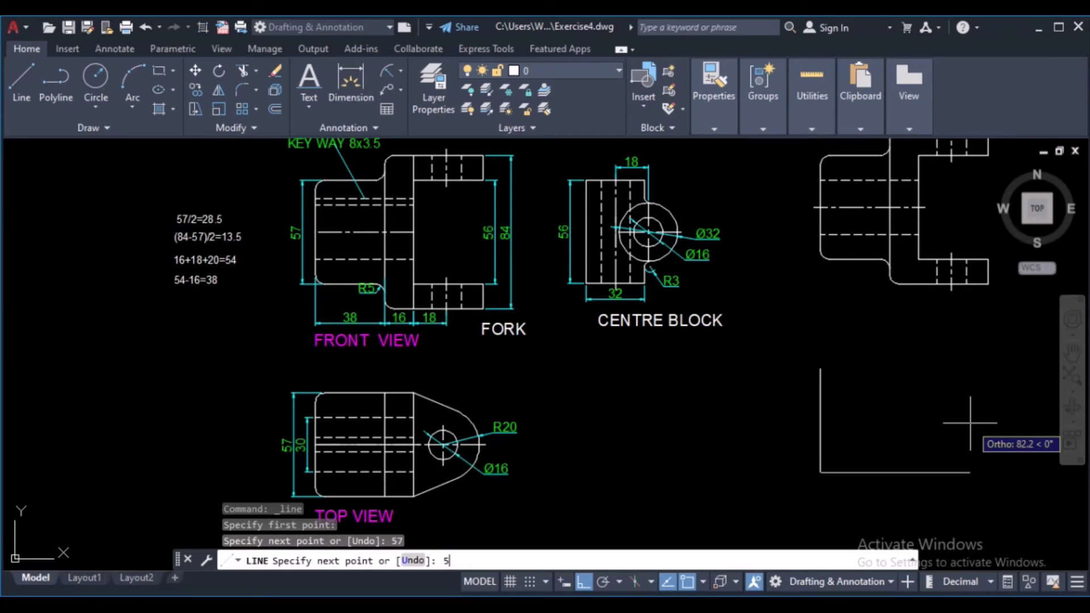
{"action": "type", "text": "4"}
{"action": "key", "text": "Return"}
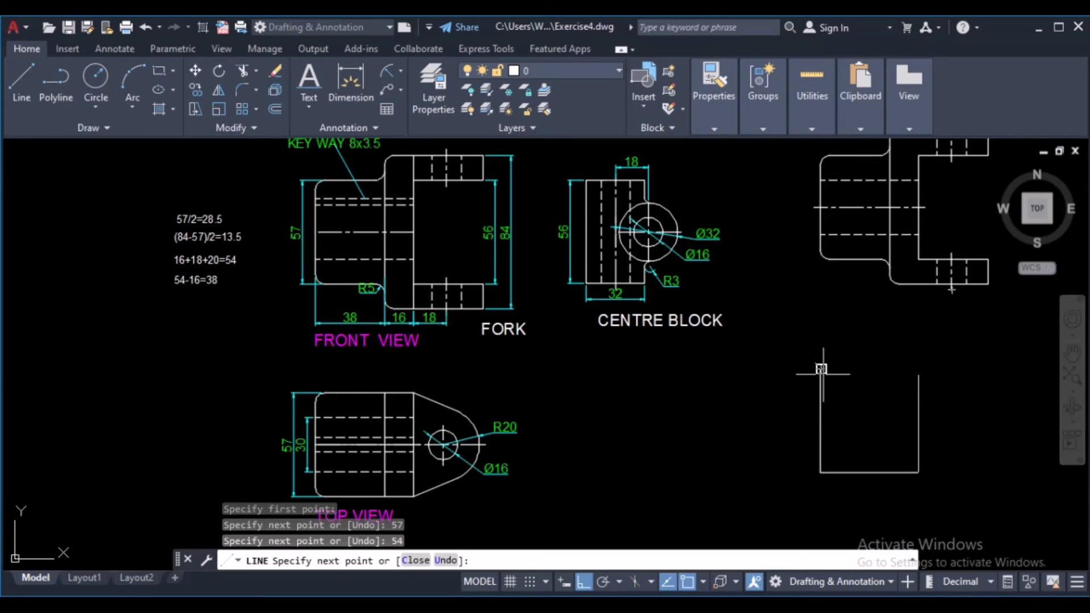
{"action": "left_click", "coordinate": [920, 369]}
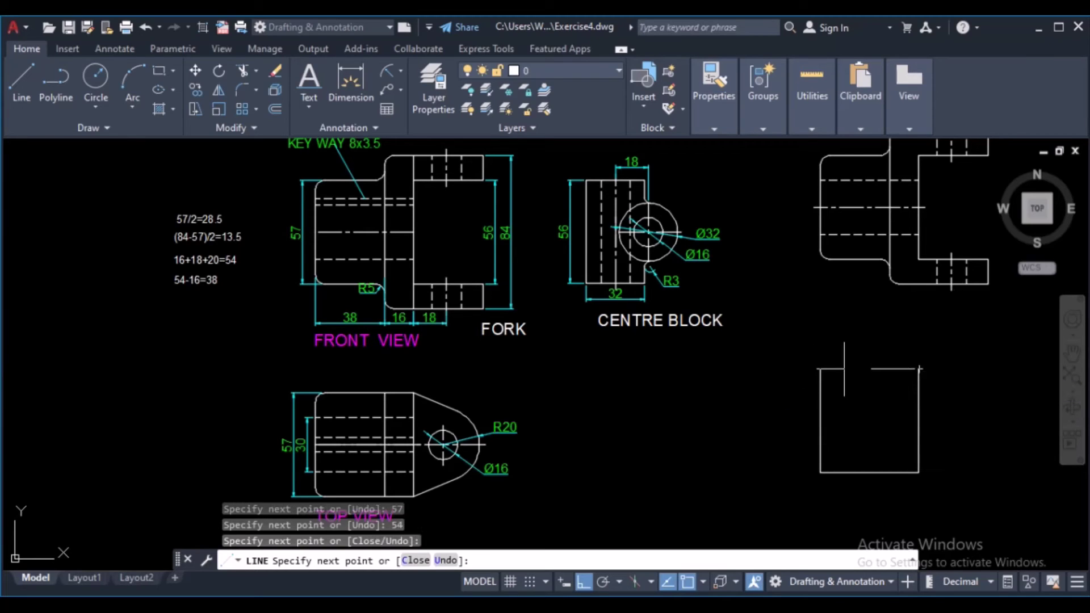
{"action": "left_click", "coordinate": [820, 369]}
{"action": "key", "text": "Return"}
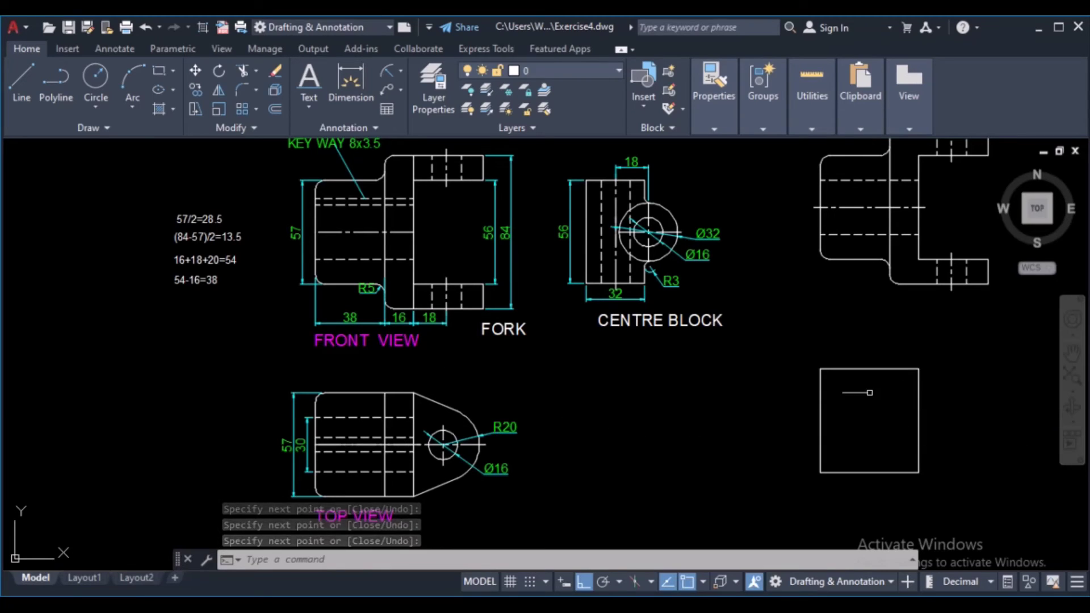
{"action": "left_click", "coordinate": [275, 109]}
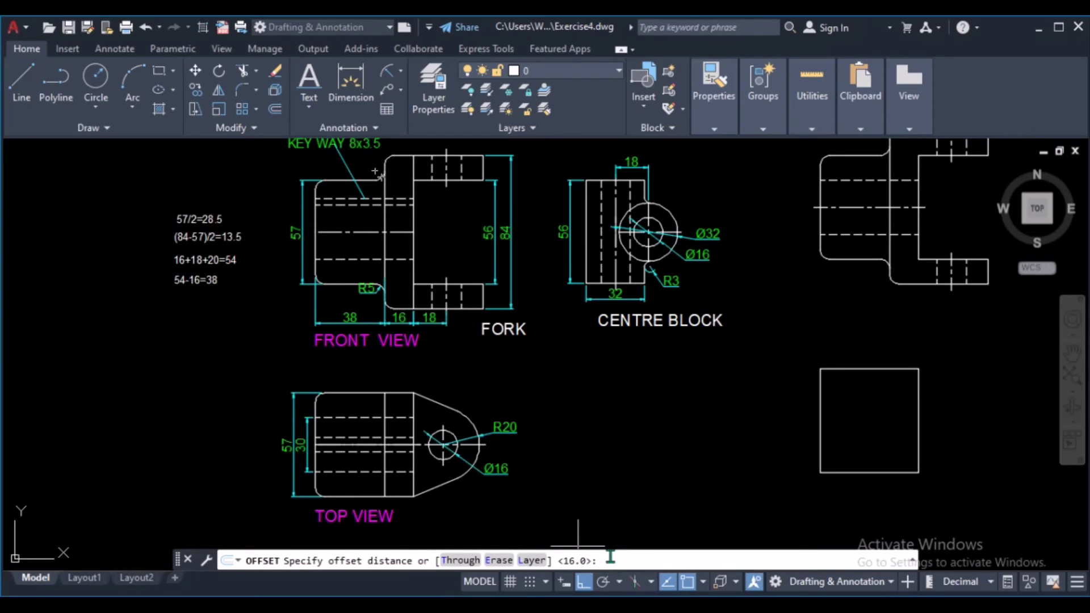
- Offset the rectangle's right edge 16 units inward as a vertical divider
{"action": "key", "text": "Return"}
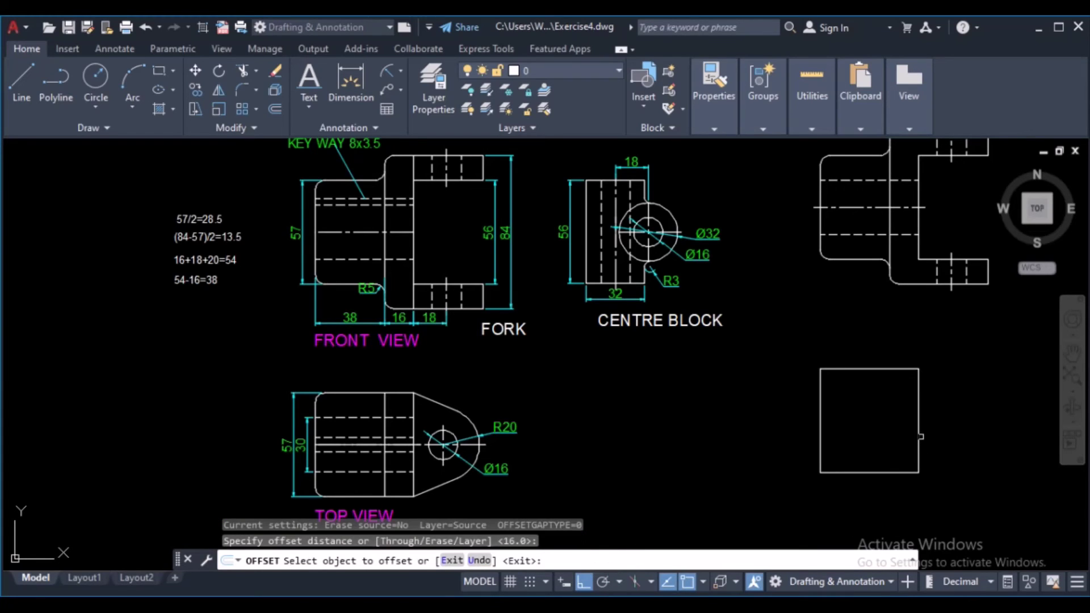
{"action": "left_click", "coordinate": [919, 437]}
{"action": "left_click", "coordinate": [879, 437]}
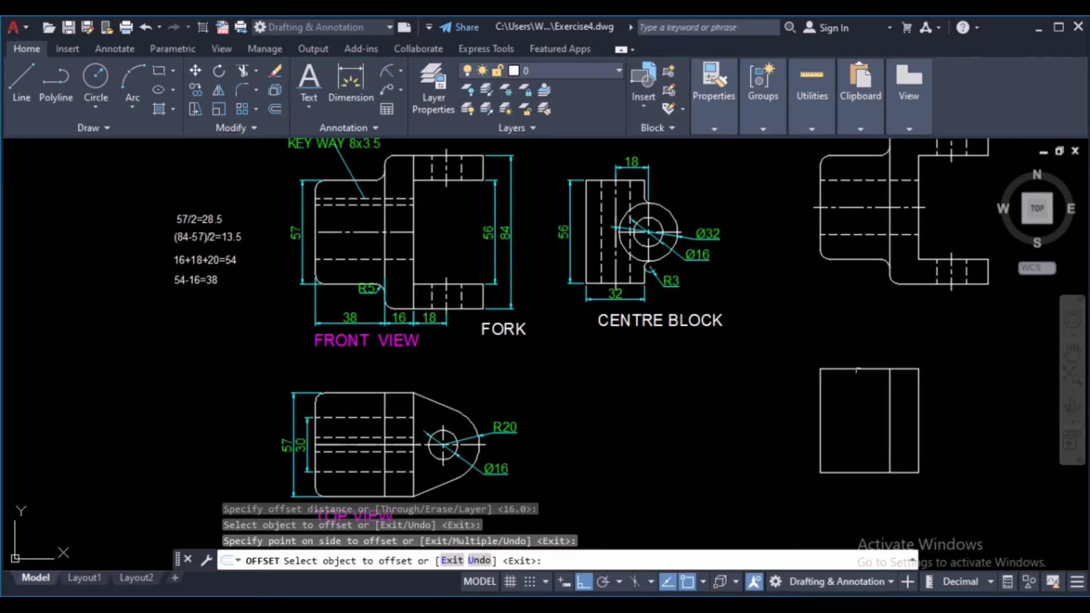
- Offset the top edge through the midpoint to add a horizontal line across the middle
{"action": "left_click", "coordinate": [858, 370]}
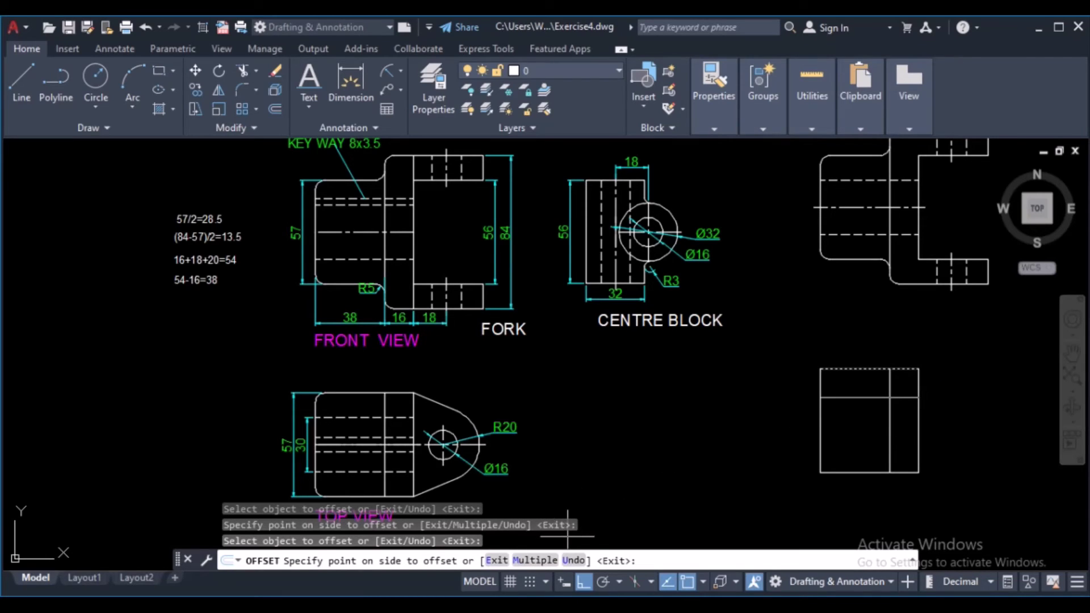
{"action": "key", "text": "Escape"}
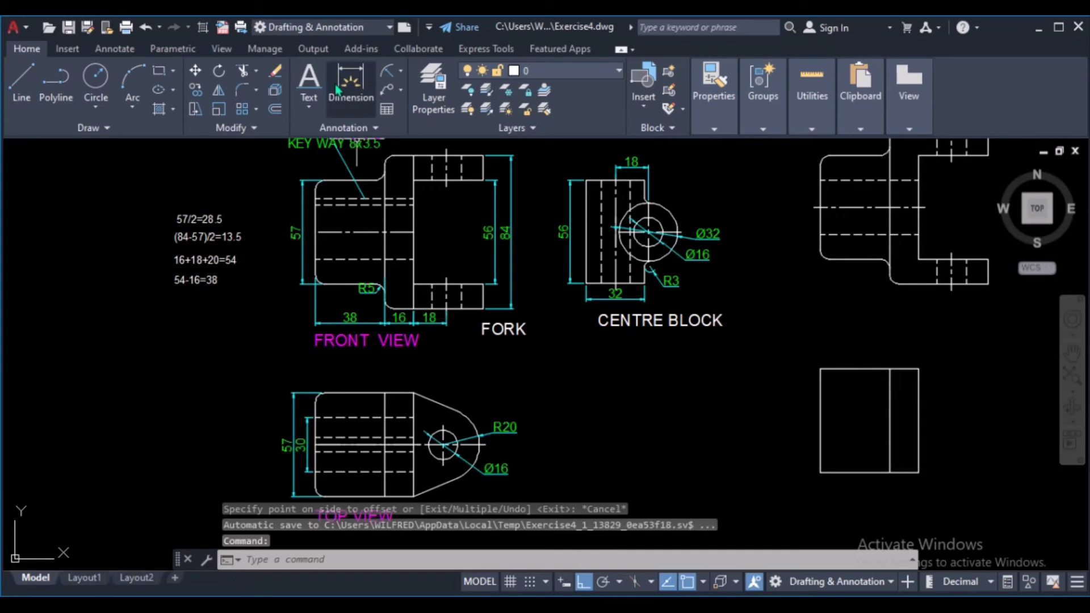
{"action": "left_click", "coordinate": [274, 108]}
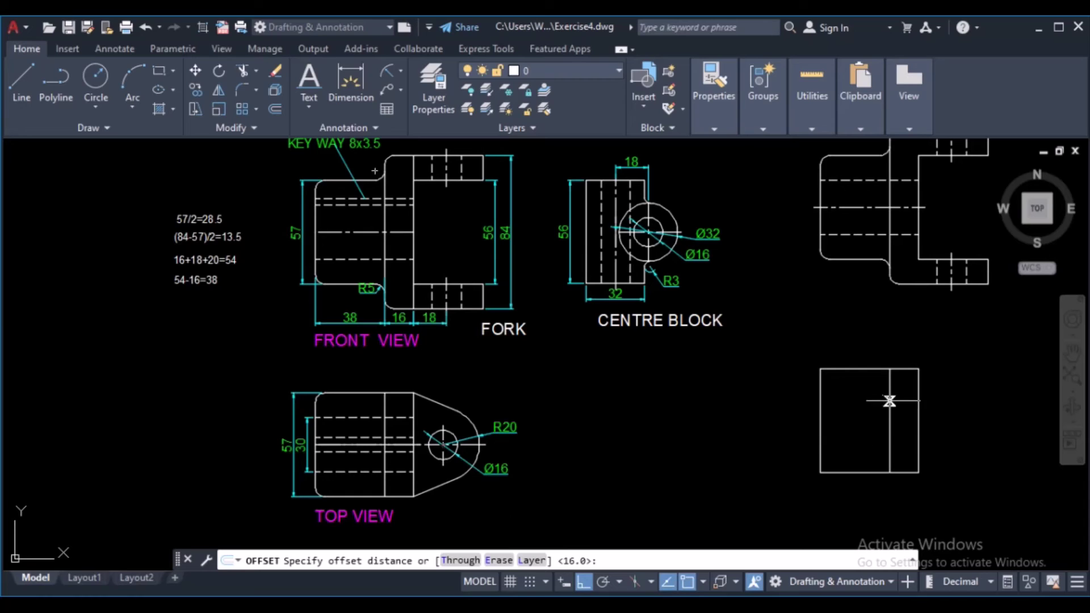
{"action": "left_click", "coordinate": [456, 561]}
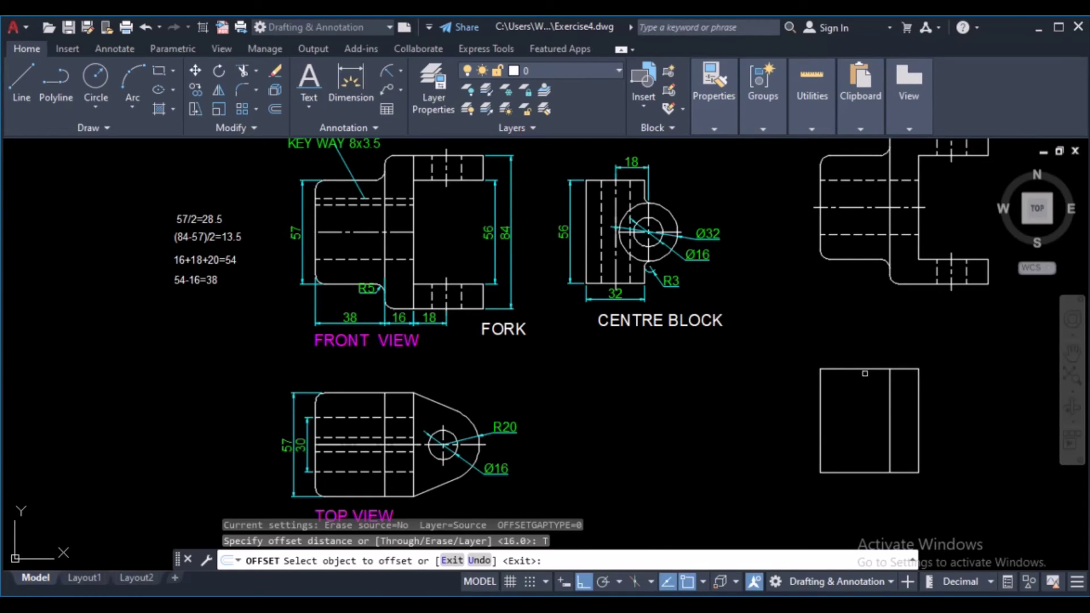
{"action": "left_click", "coordinate": [851, 368]}
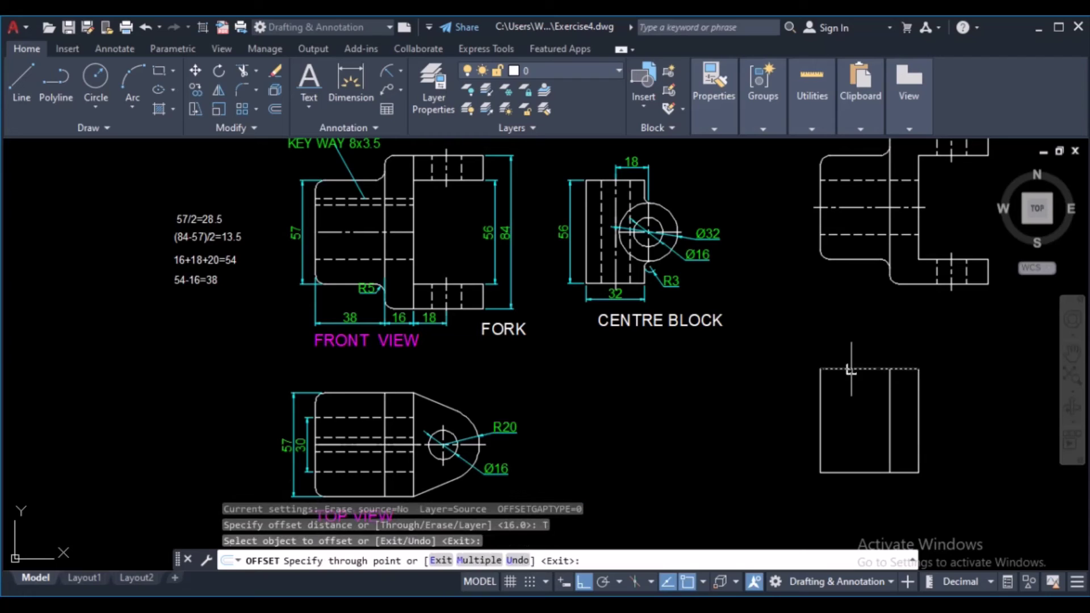
{"action": "left_click", "coordinate": [820, 420]}
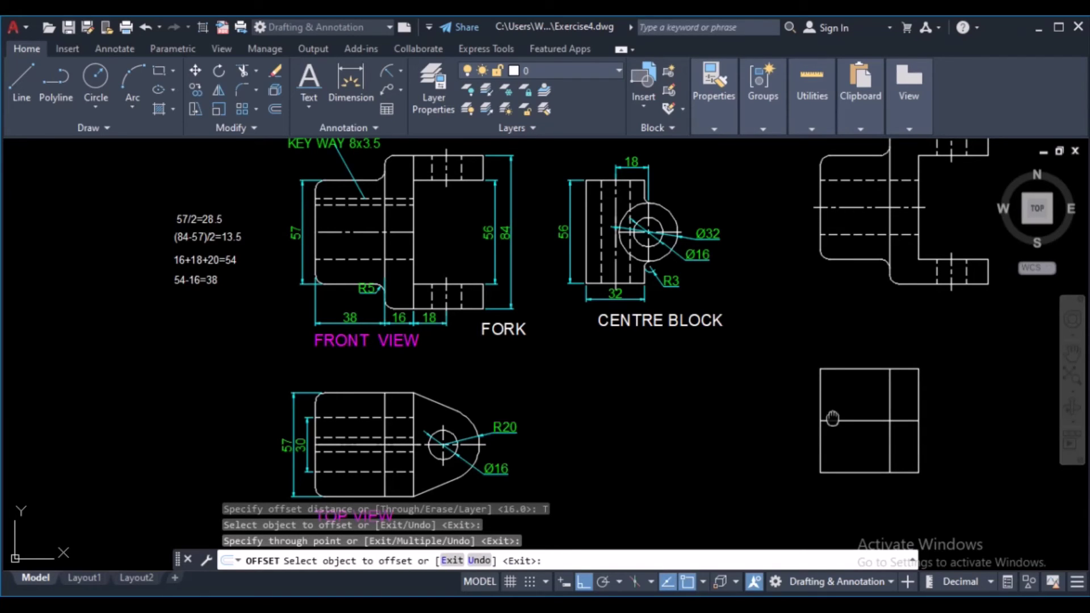
{"action": "middle_click_drag", "start_coordinate": [832, 420], "coordinate": [730, 421]}
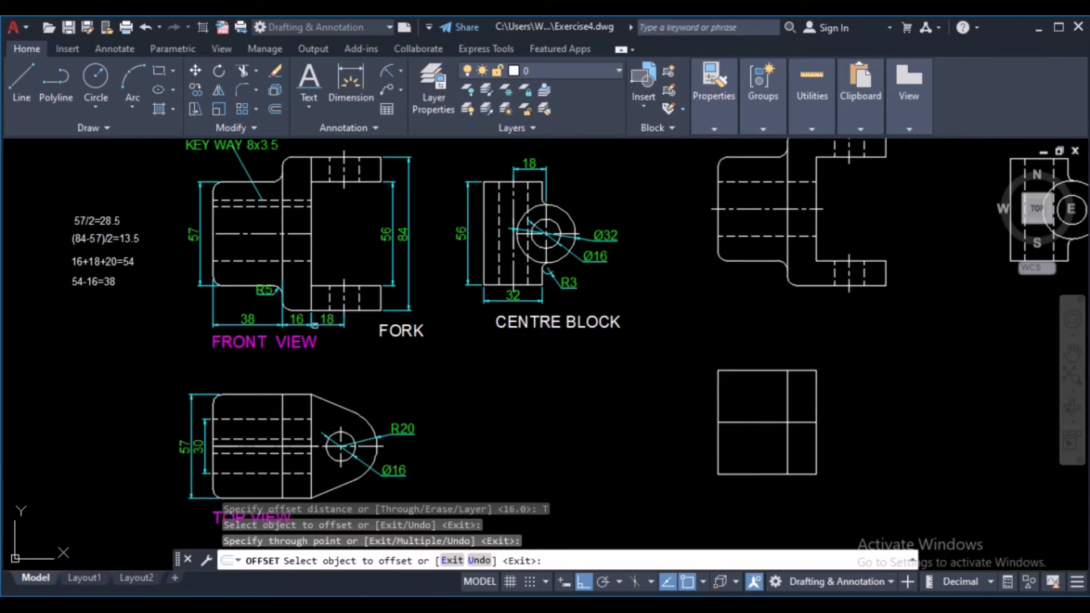
{"action": "left_click", "coordinate": [315, 325]}
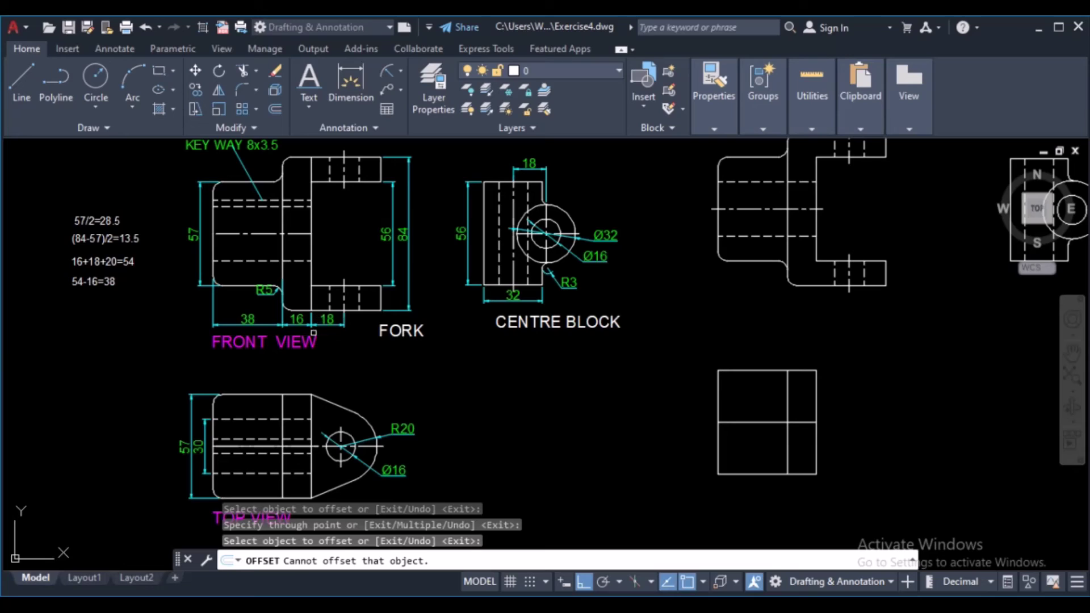
{"action": "left_click", "coordinate": [357, 439]}
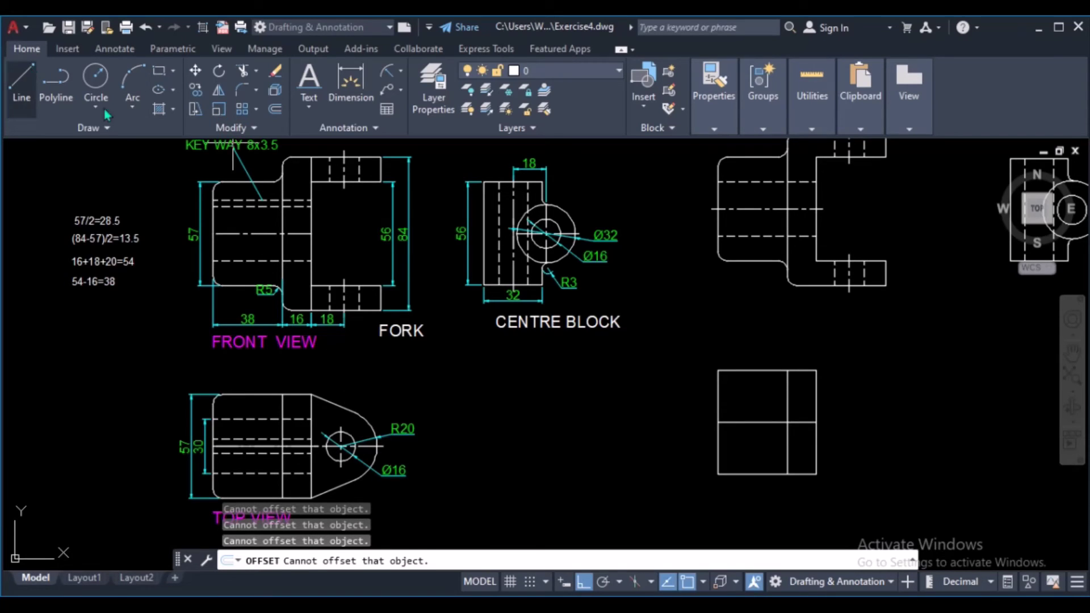
- Draw an 18-unit line out from the square's right edge
{"action": "left_click", "coordinate": [22, 80]}
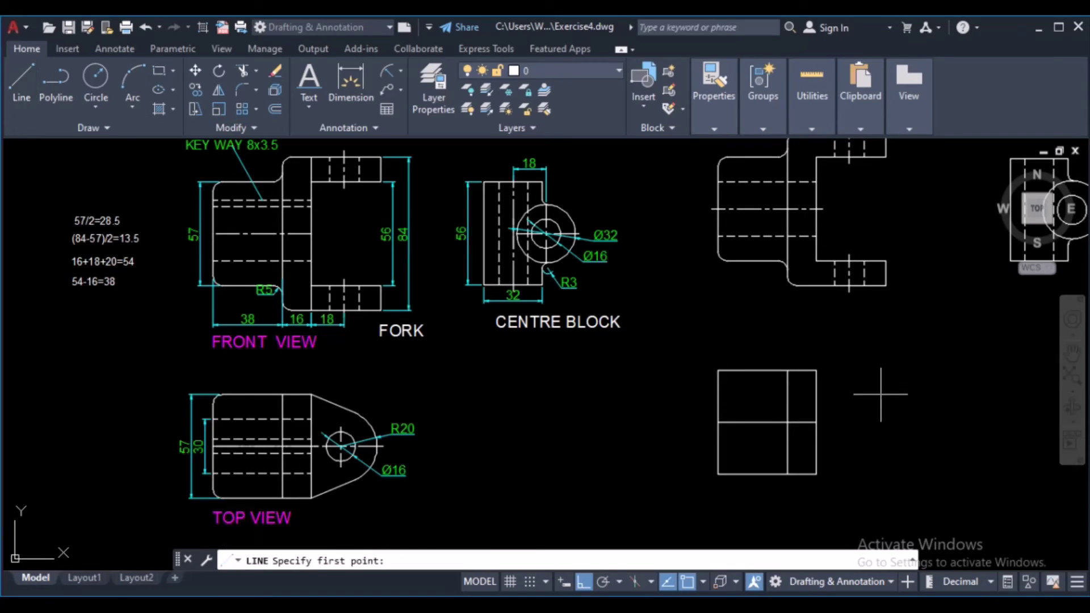
{"action": "left_click", "coordinate": [817, 422]}
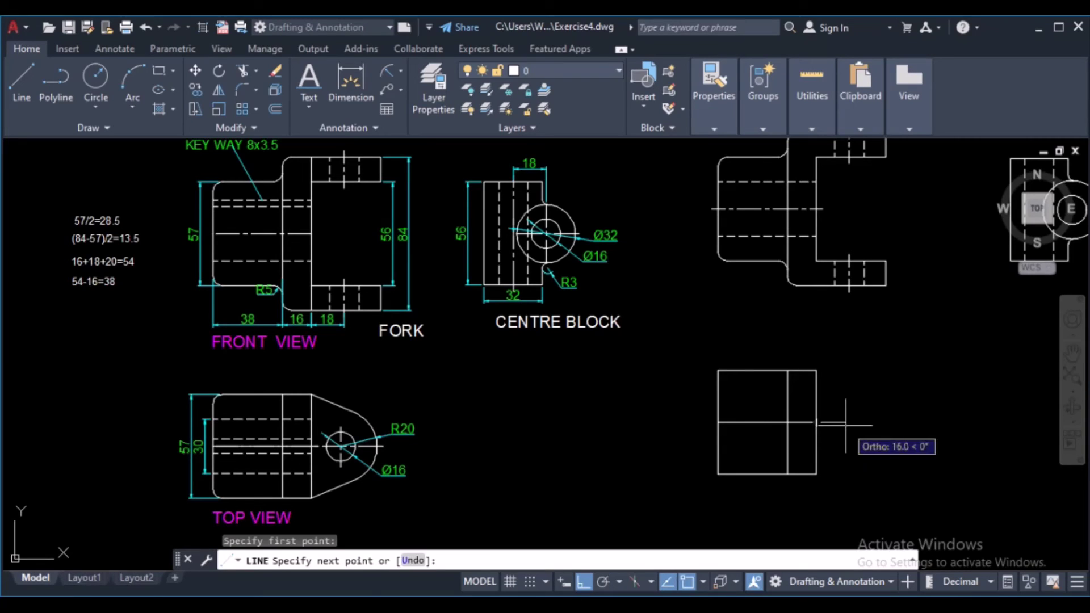
{"action": "type", "text": "18"}
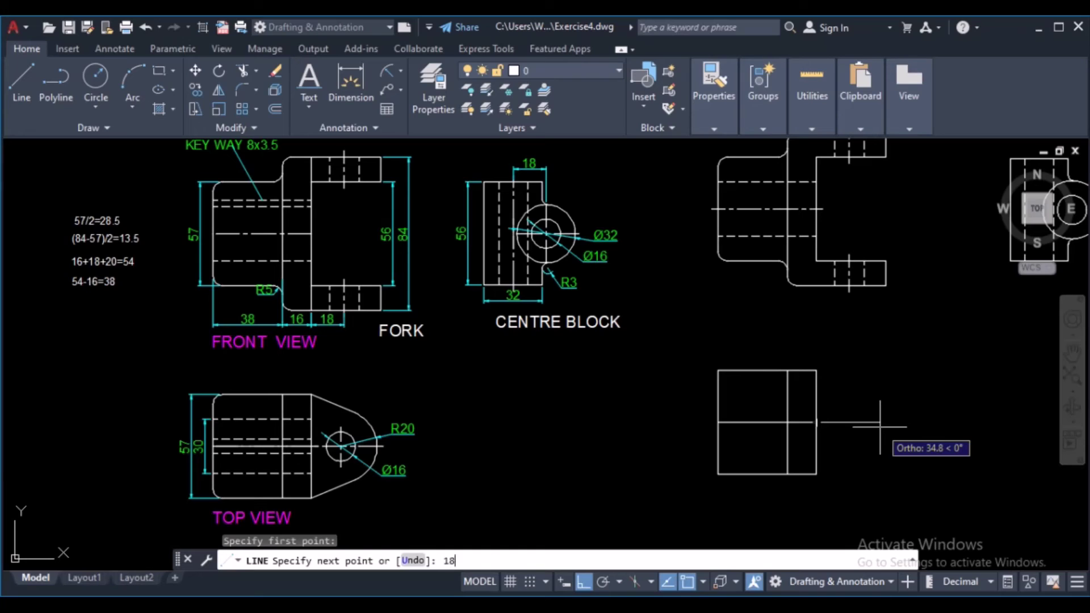
{"action": "key", "text": "Return"}
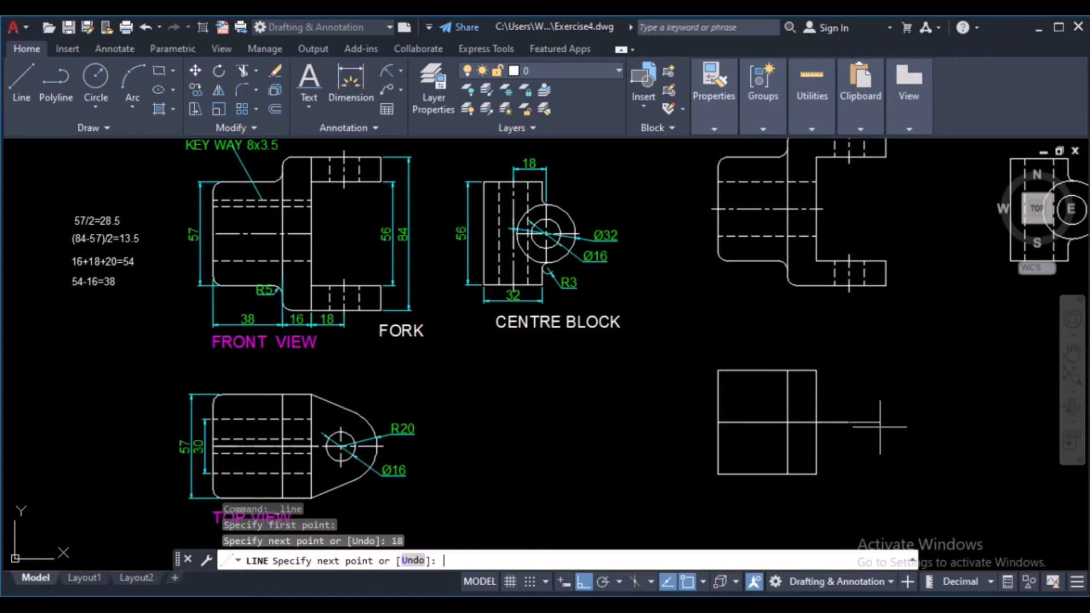
{"action": "key", "text": "Return"}
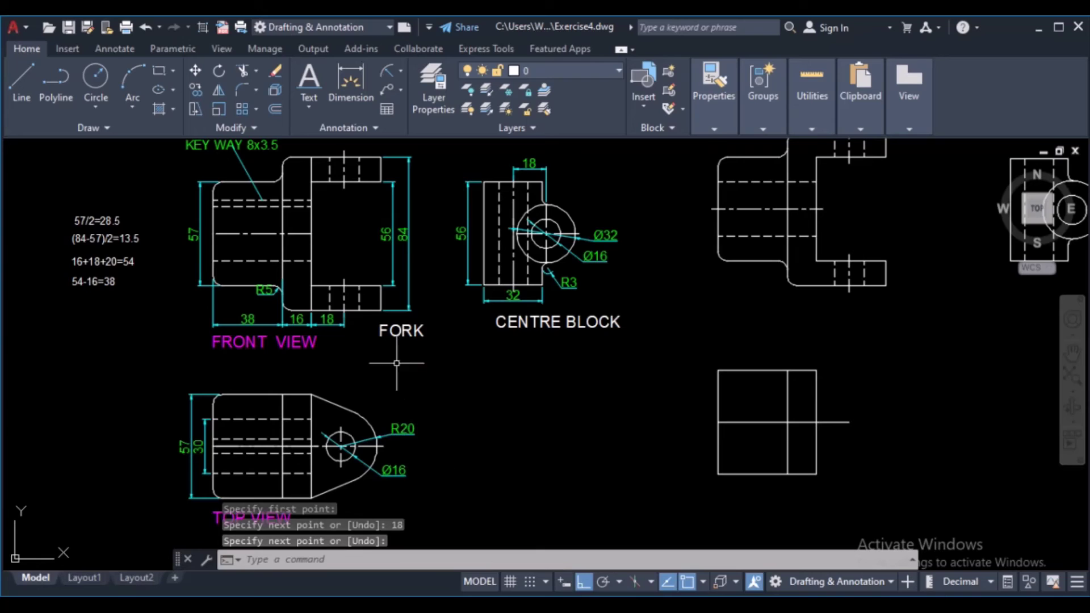
- Draw concentric circles of radius 9 and 20 at the line's end
{"action": "left_click", "coordinate": [96, 79]}
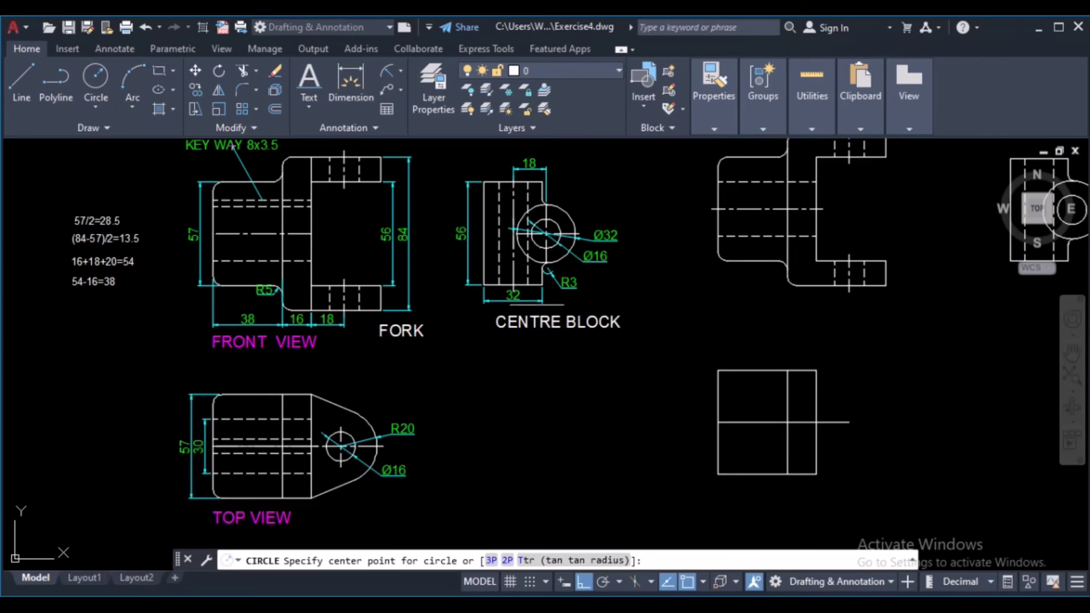
{"action": "left_click", "coordinate": [849, 423]}
{"action": "type", "text": "9"}
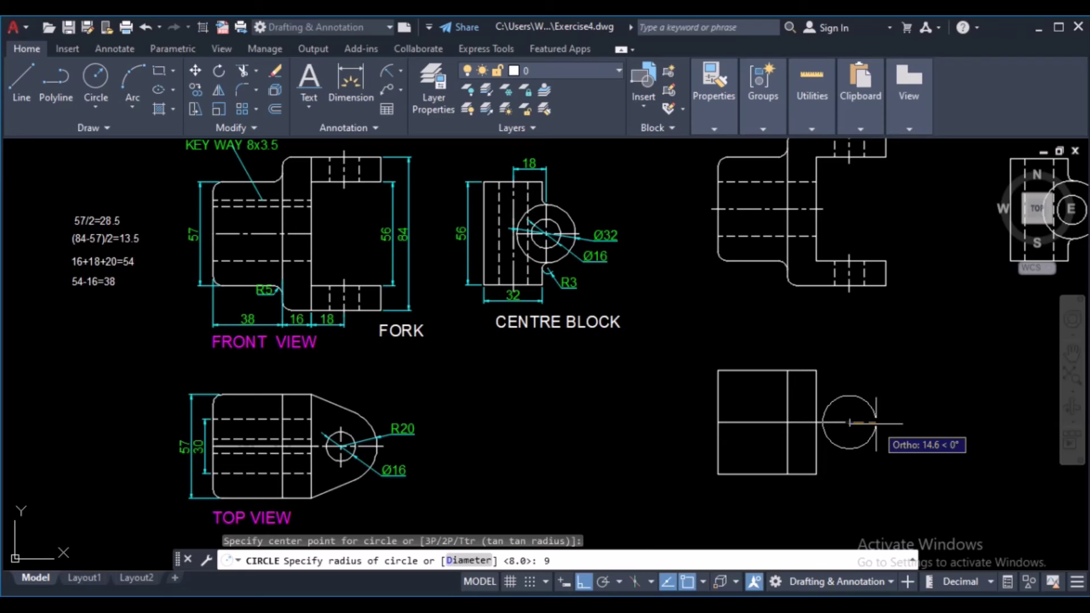
{"action": "key", "text": "Return"}
{"action": "key", "text": "Return"}
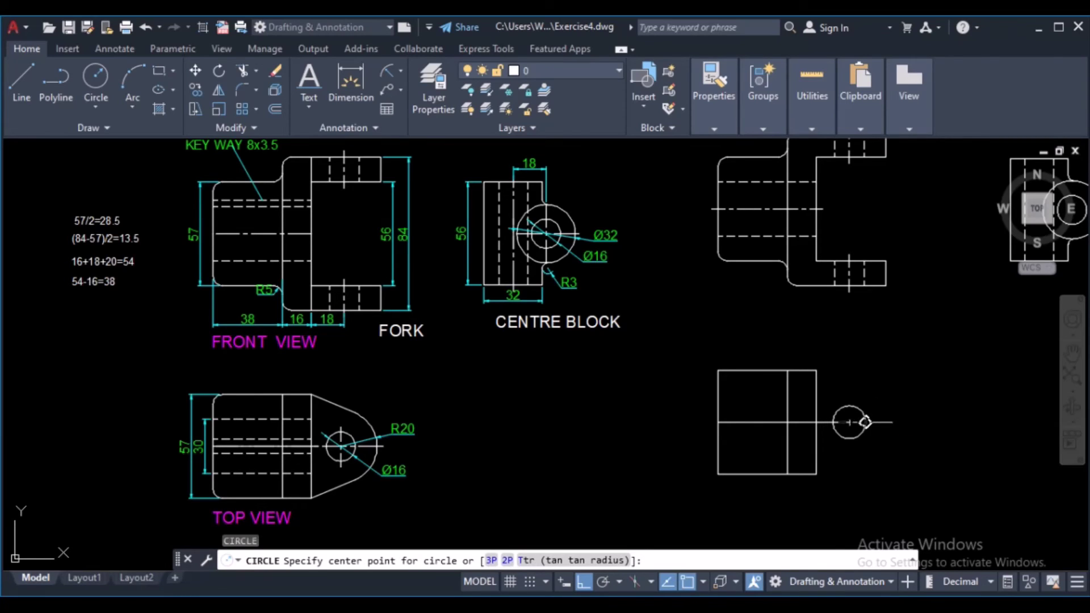
{"action": "scroll", "coordinate": [834, 417], "scroll_direction": "up", "scroll_amount": 4}
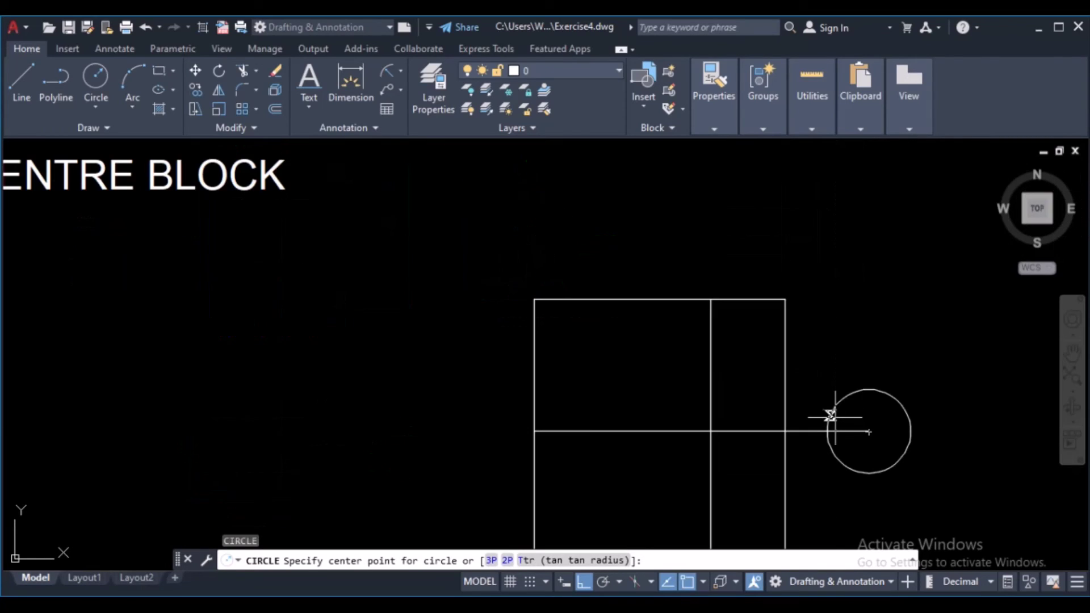
{"action": "left_click", "coordinate": [869, 432]}
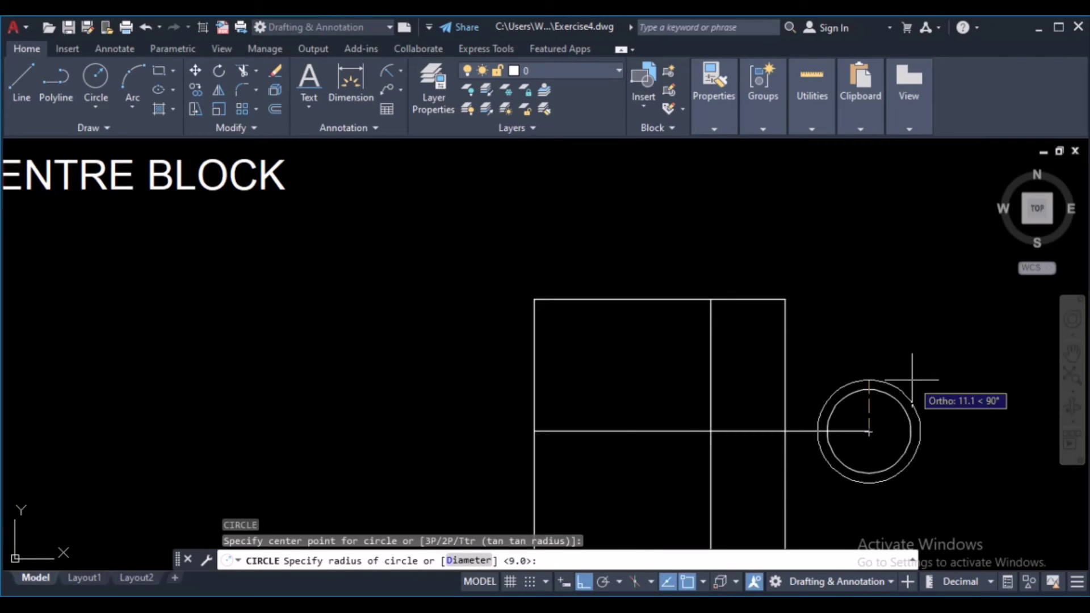
{"action": "scroll", "coordinate": [912, 380], "scroll_direction": "down", "scroll_amount": 4}
{"action": "type", "text": "20"}
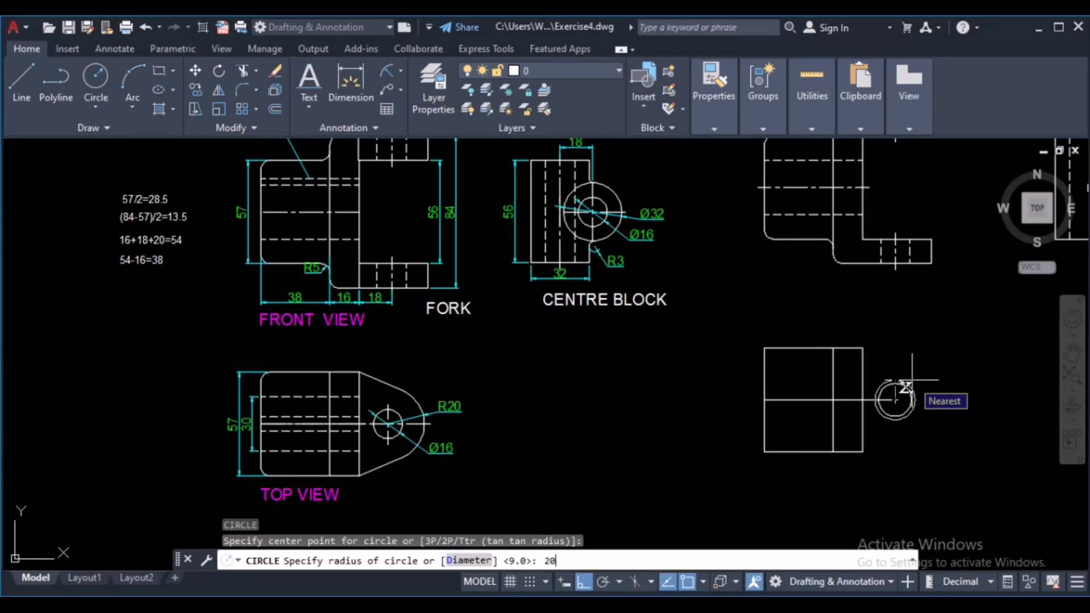
{"action": "key", "text": "Return"}
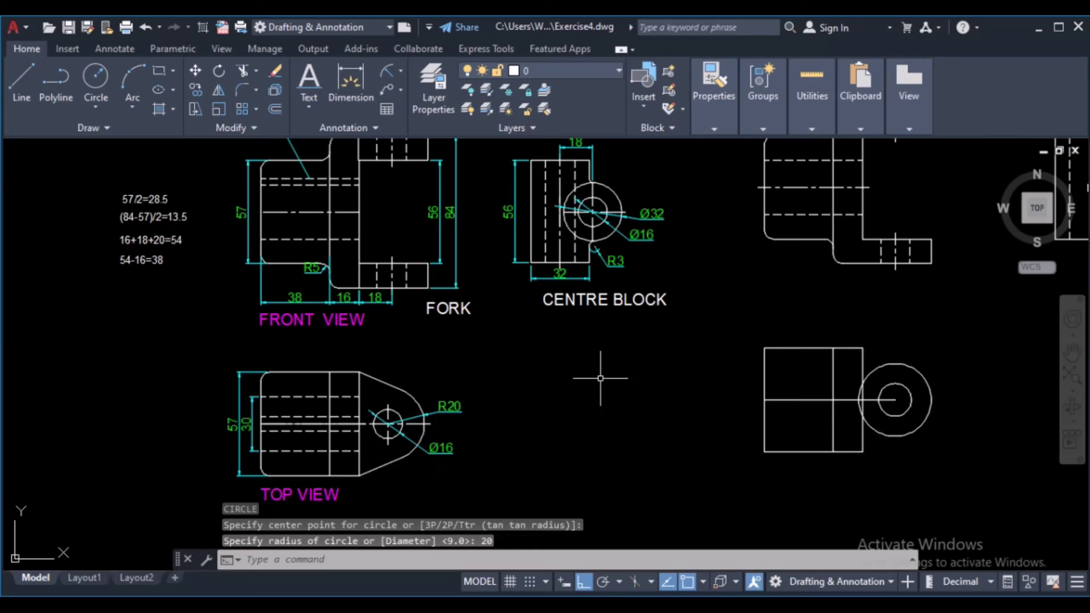
{"action": "left_click", "coordinate": [23, 85]}
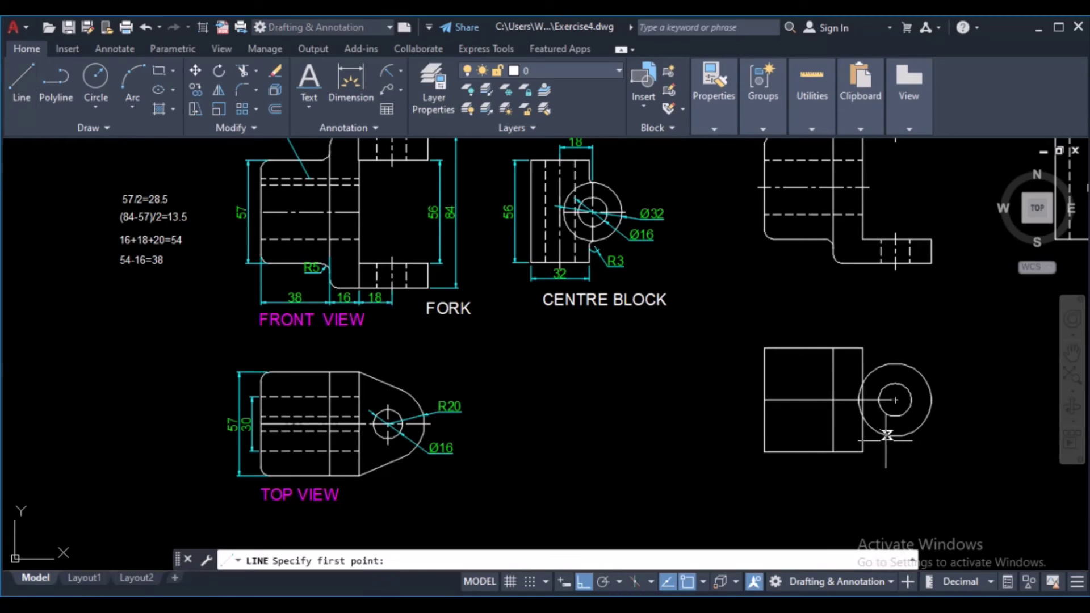
- Draw a line from the square's bottom-right corner tangent to the large circle
{"action": "left_click", "coordinate": [862, 452]}
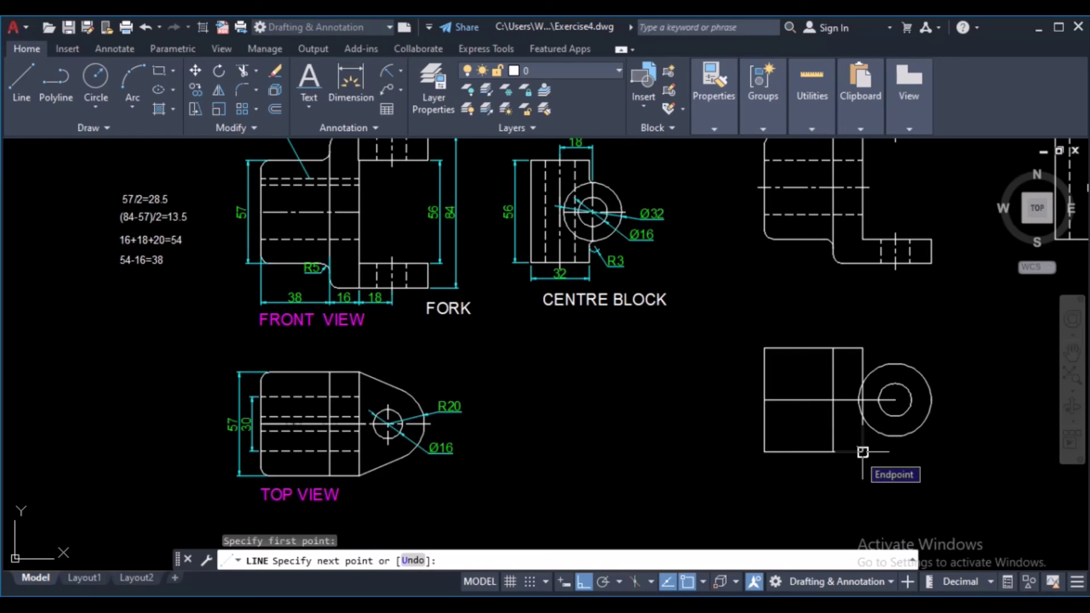
{"action": "right_click", "coordinate": [862, 451], "text": "shift"}
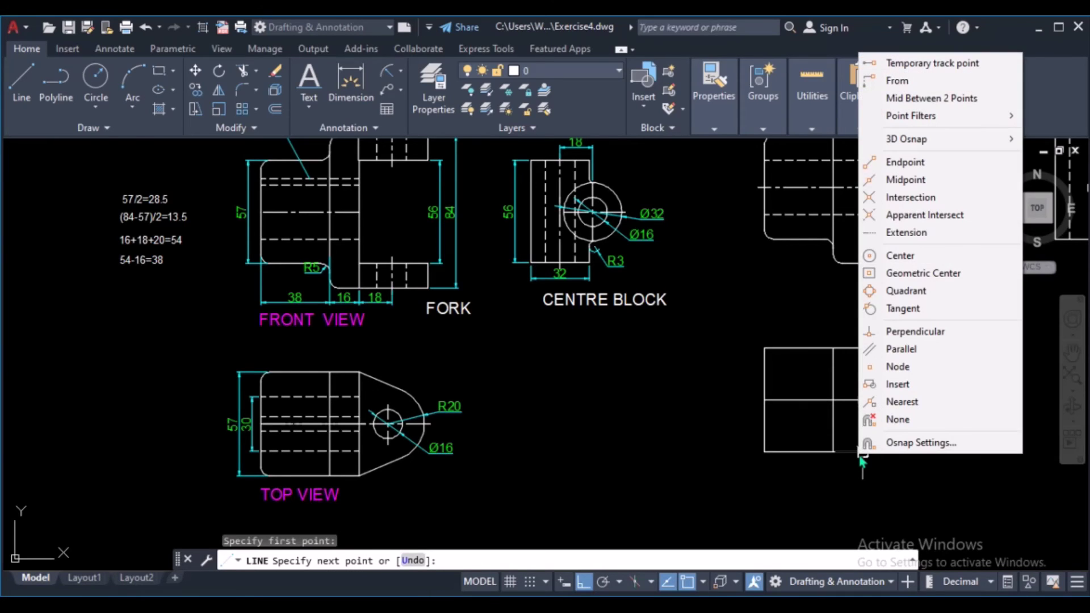
{"action": "left_click", "coordinate": [903, 309]}
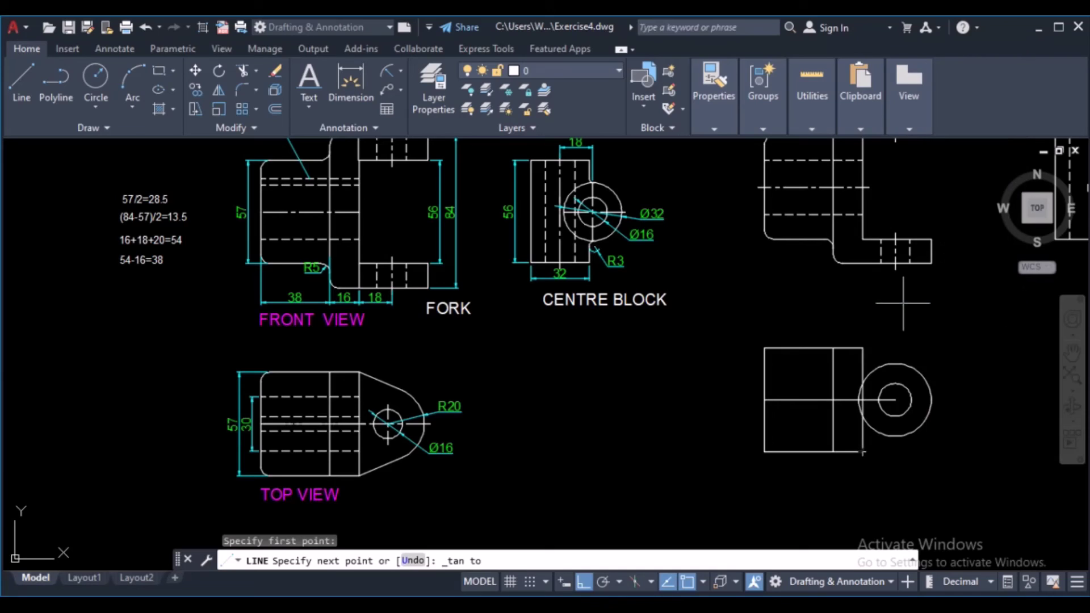
{"action": "left_click", "coordinate": [908, 433]}
{"action": "key", "text": "Return"}
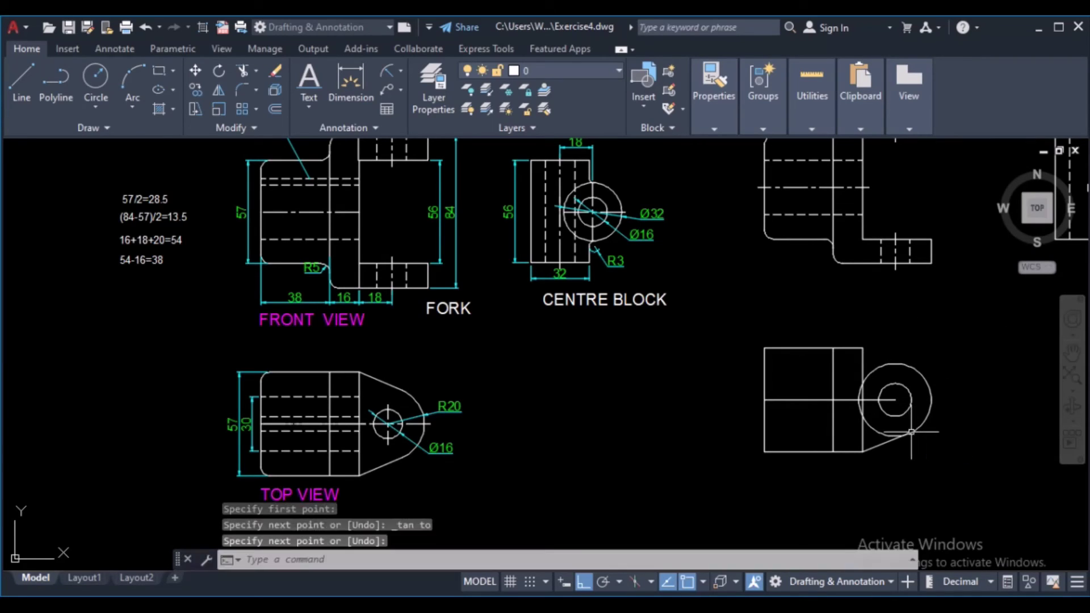
- Draw a line from the square's top-right corner tangent to the large circle's top
{"action": "key", "text": "Return"}
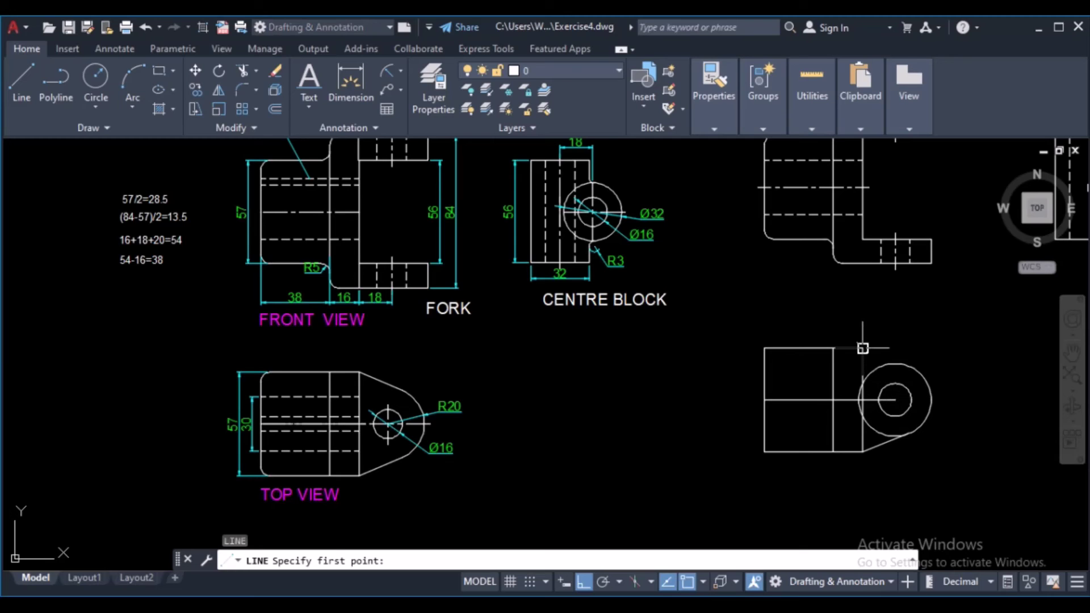
{"action": "left_click", "coordinate": [862, 347]}
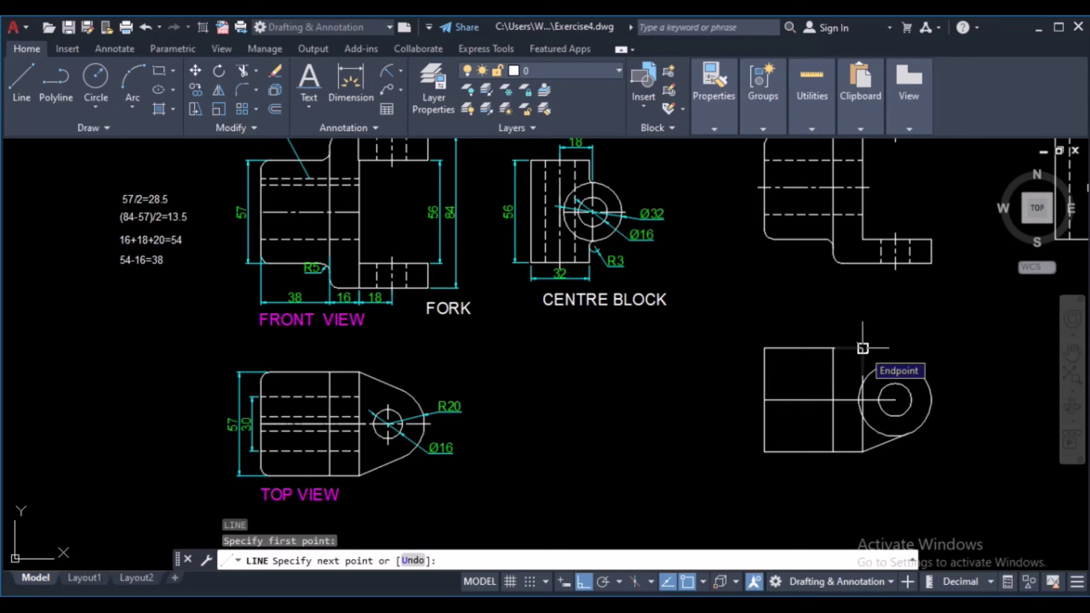
{"action": "right_click", "coordinate": [863, 348], "text": "shift"}
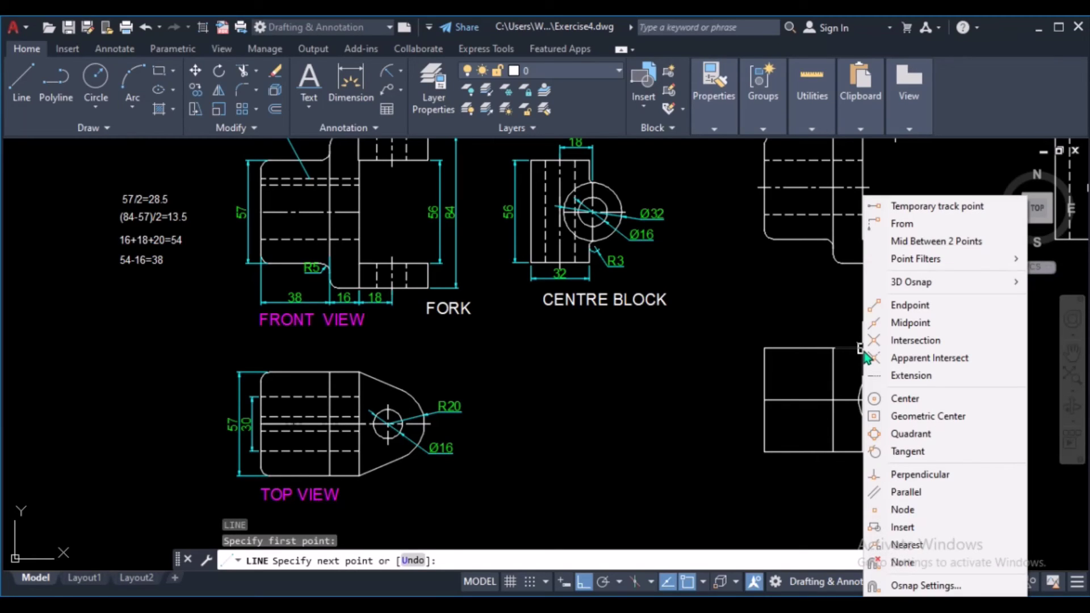
{"action": "left_click", "coordinate": [908, 451]}
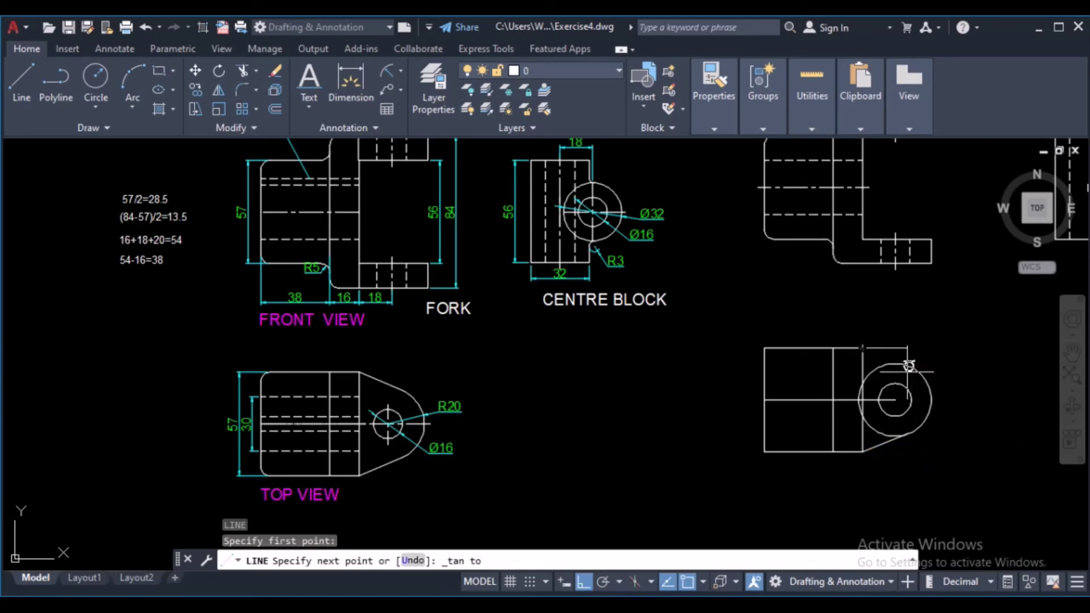
{"action": "left_click", "coordinate": [908, 365]}
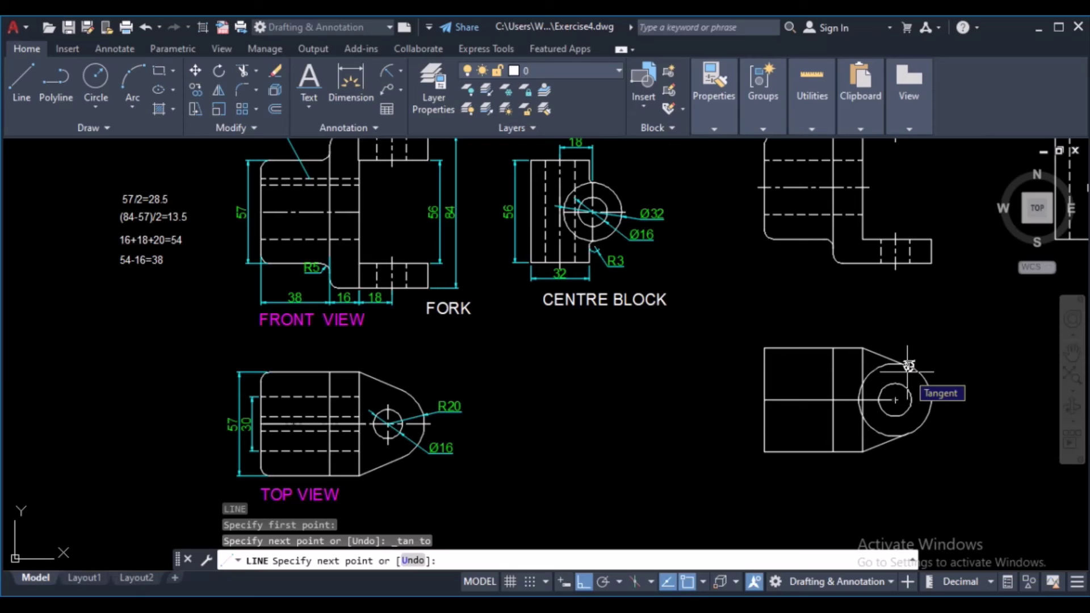
{"action": "key", "text": "Return"}
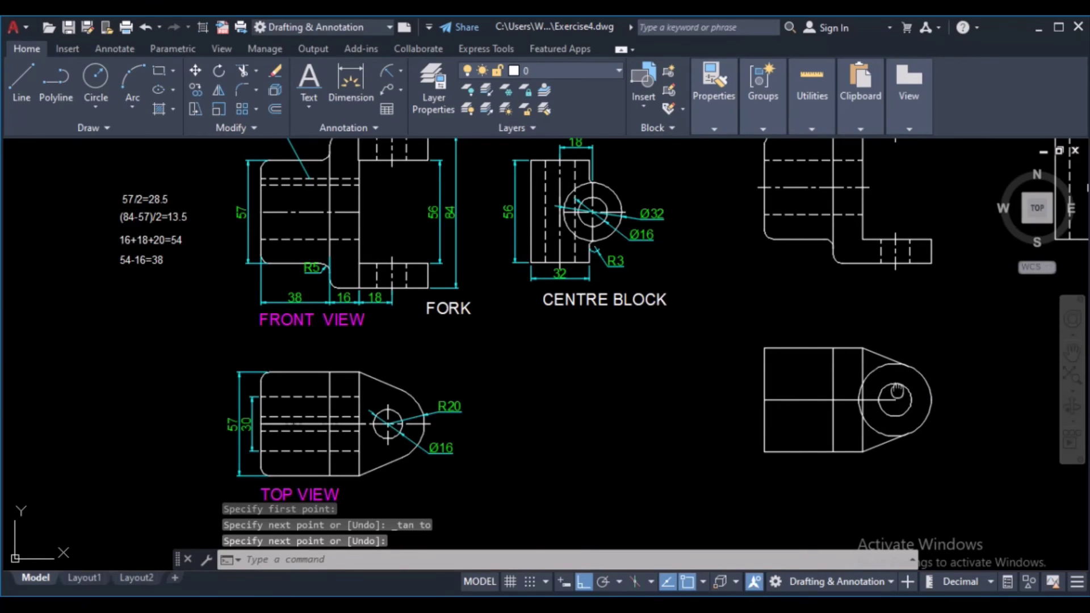
{"action": "middle_click_drag", "start_coordinate": [897, 392], "coordinate": [695, 392]}
- Trim the outer circle's upper- and lower-left arcs and delete the leftover small arc
{"action": "scroll", "coordinate": [698, 392], "scroll_direction": "up", "scroll_amount": 4}
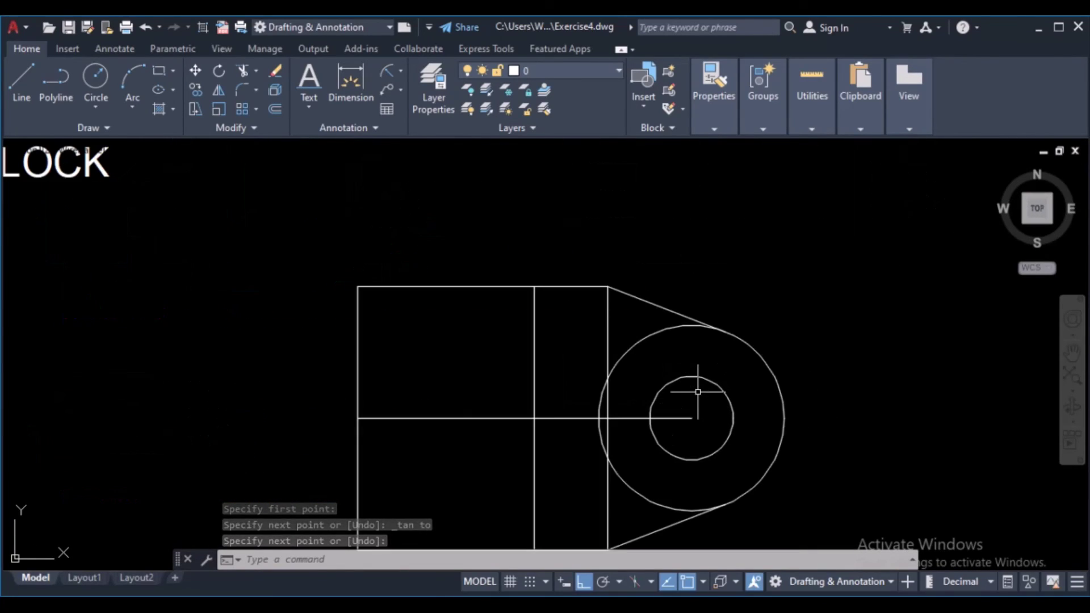
{"action": "left_click", "coordinate": [250, 69]}
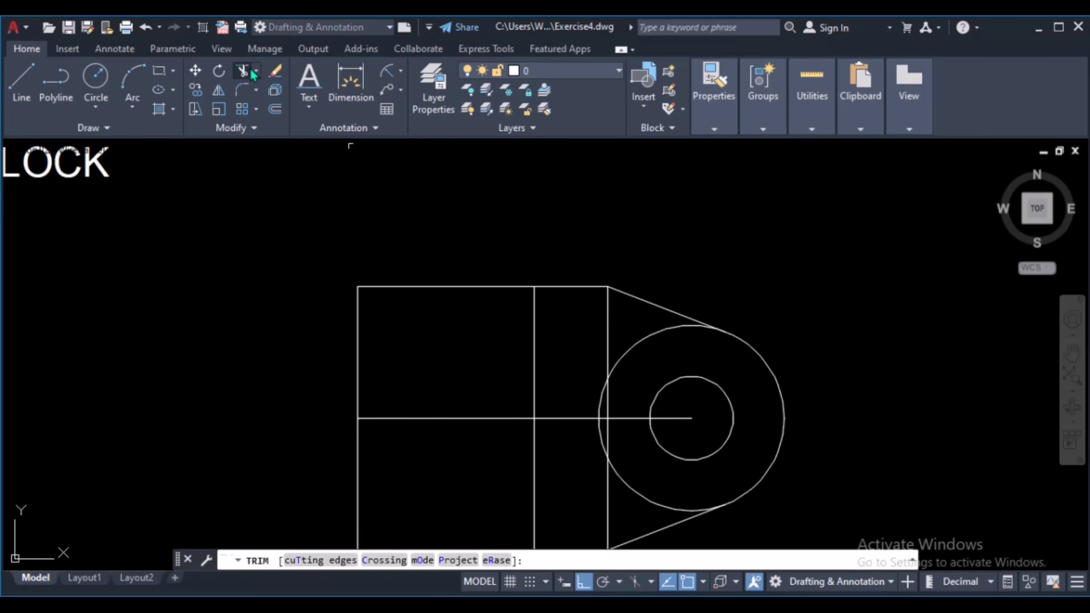
{"action": "left_click", "coordinate": [534, 241]}
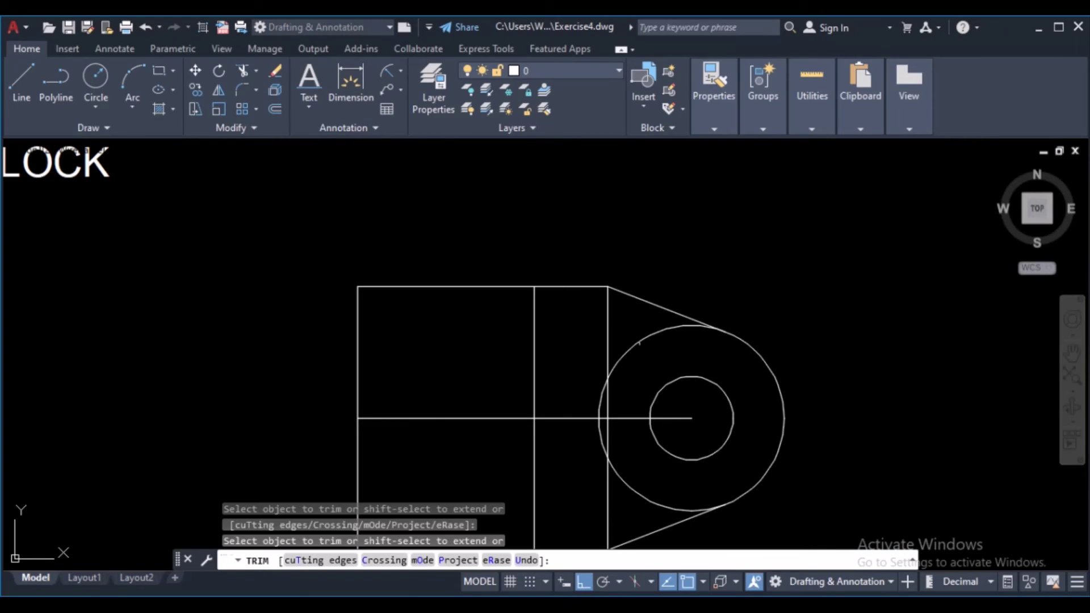
{"action": "left_click", "coordinate": [643, 343]}
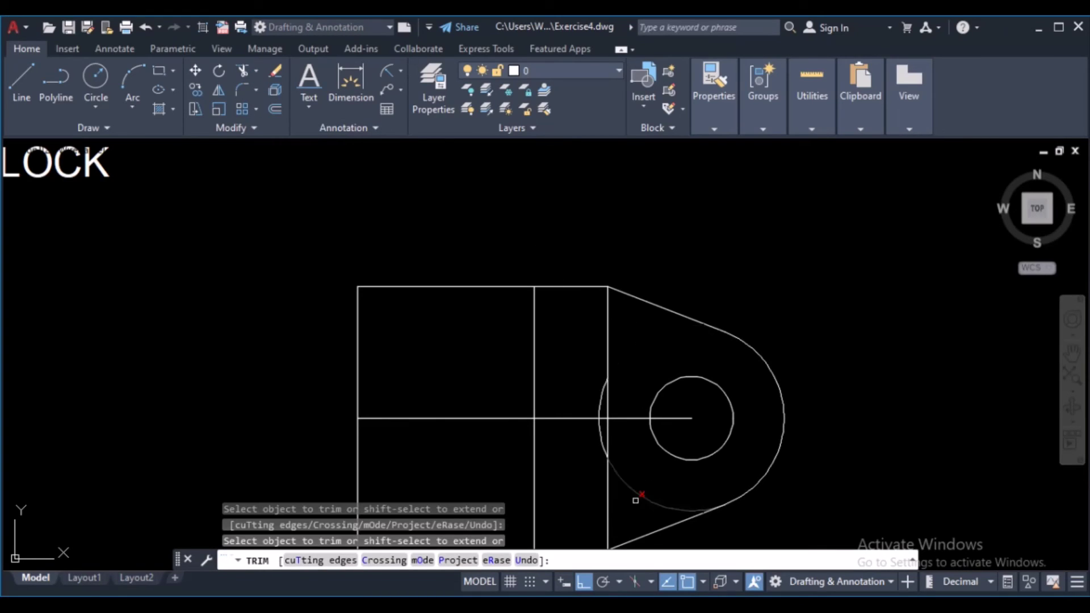
{"action": "left_click", "coordinate": [637, 495]}
{"action": "key", "text": "Return"}
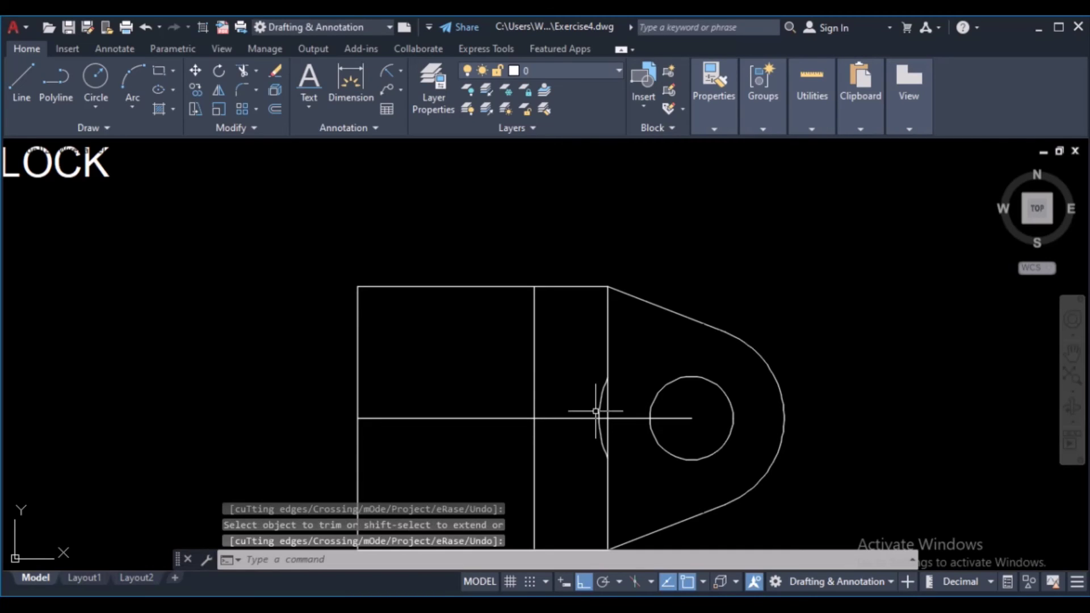
{"action": "left_click", "coordinate": [602, 414]}
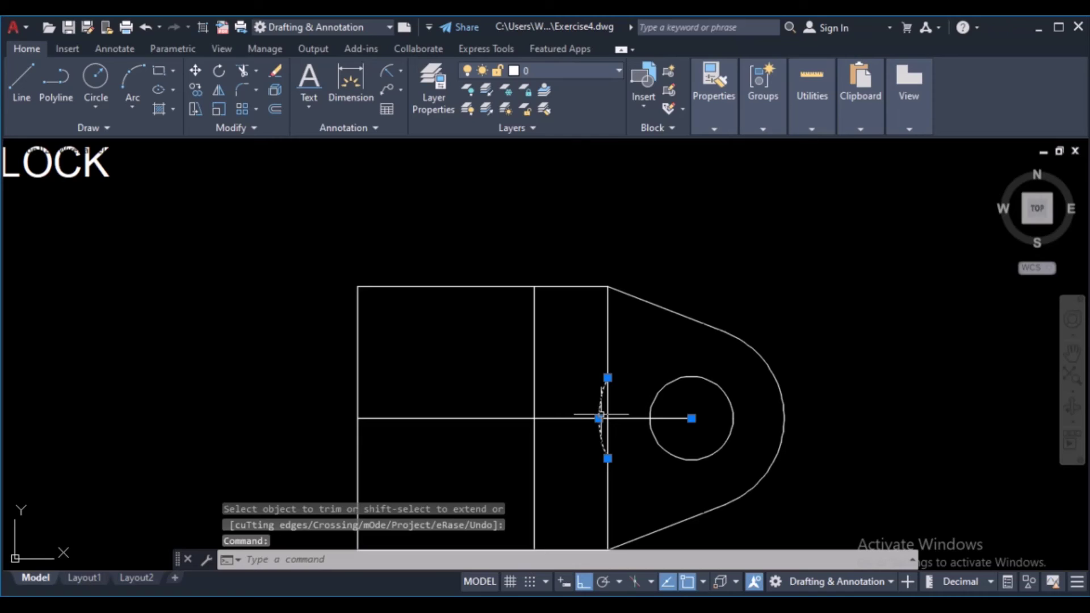
{"action": "key", "text": "Delete"}
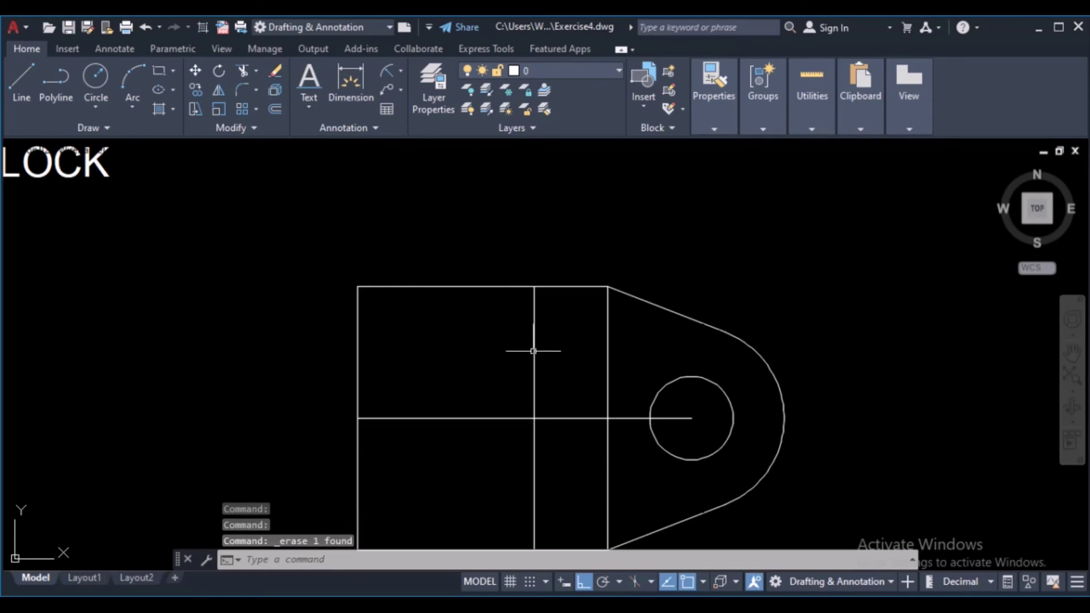
{"action": "scroll", "coordinate": [533, 351], "scroll_direction": "down", "scroll_amount": 2}
{"action": "scroll", "coordinate": [433, 433], "scroll_direction": "down", "scroll_amount": 3}
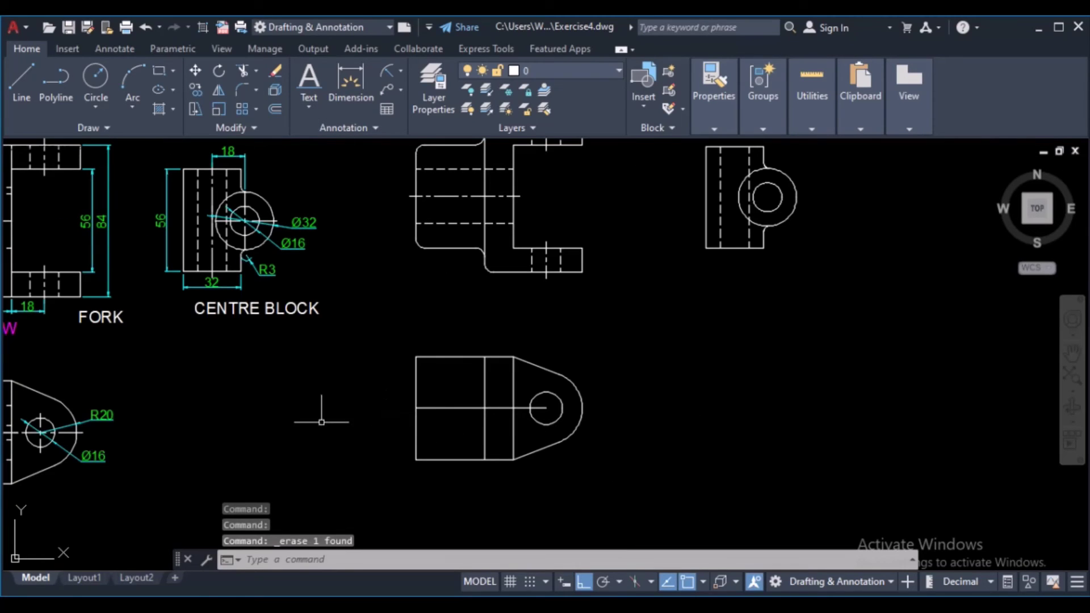
{"action": "middle_click_drag", "start_coordinate": [301, 418], "coordinate": [552, 375]}
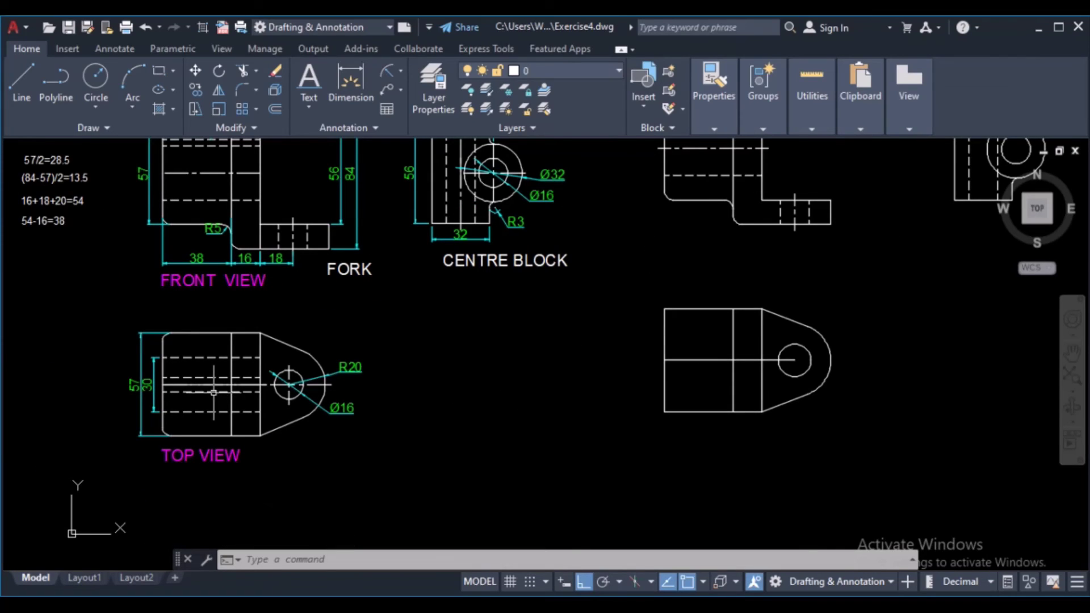
{"action": "scroll", "coordinate": [213, 392], "scroll_direction": "up", "scroll_amount": 2}
{"action": "scroll", "coordinate": [102, 377], "scroll_direction": "up", "scroll_amount": 4}
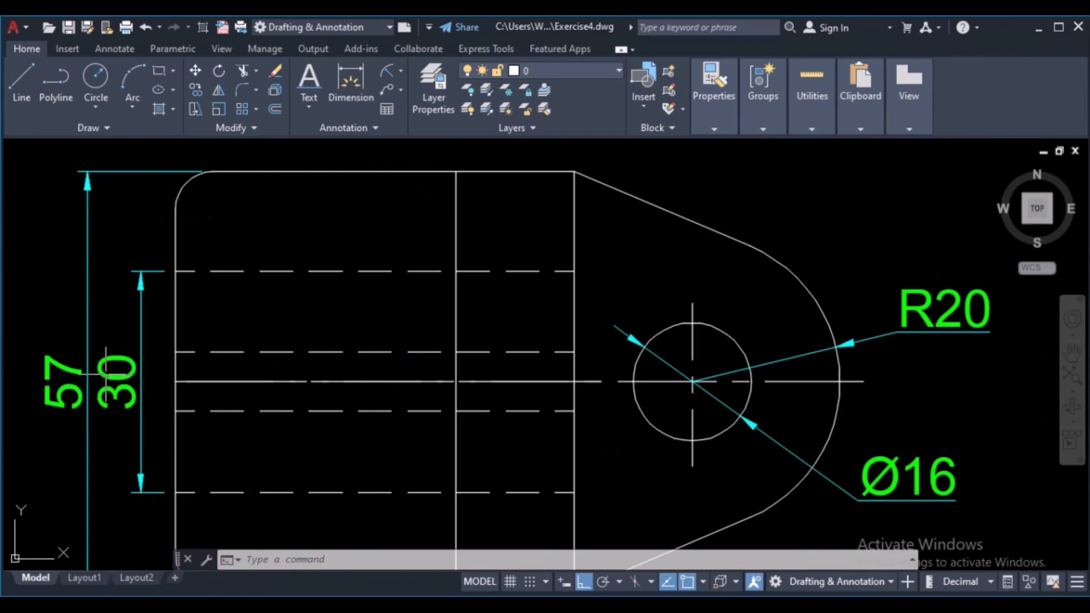
{"action": "scroll", "coordinate": [256, 424], "scroll_direction": "down", "scroll_amount": 2}
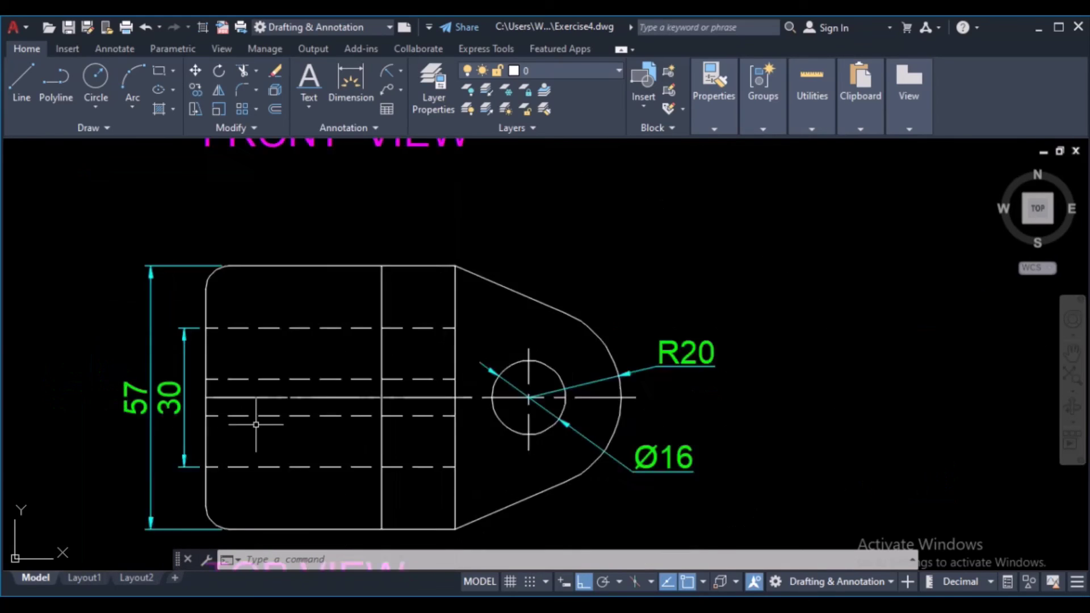
{"action": "scroll", "coordinate": [256, 425], "scroll_direction": "down", "scroll_amount": 3}
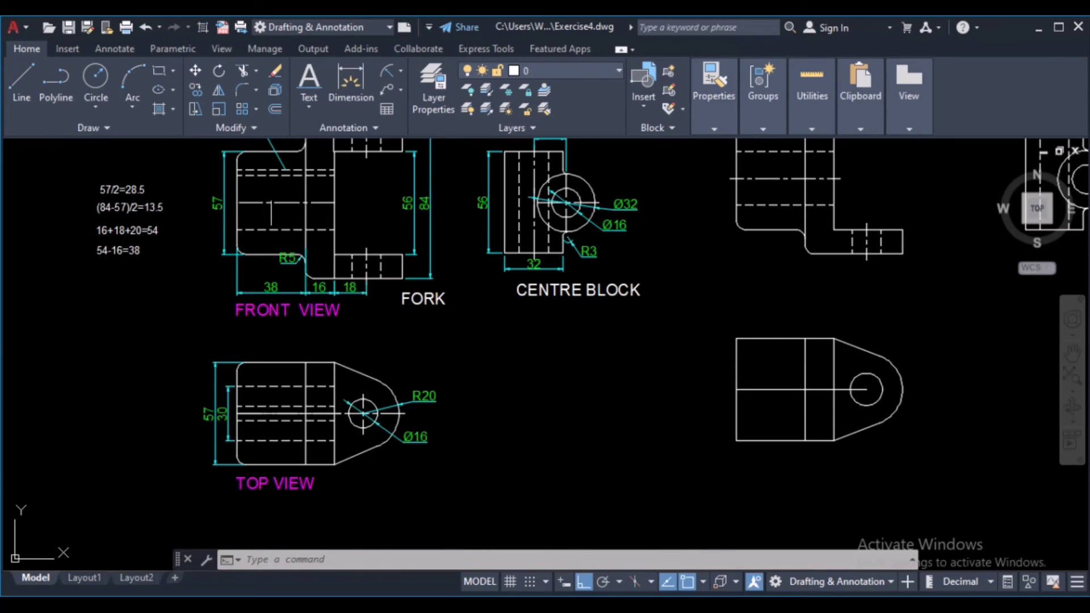
- Offset the centre line 15 units above and below
{"action": "left_click", "coordinate": [275, 109]}
{"action": "type", "text": "15"}
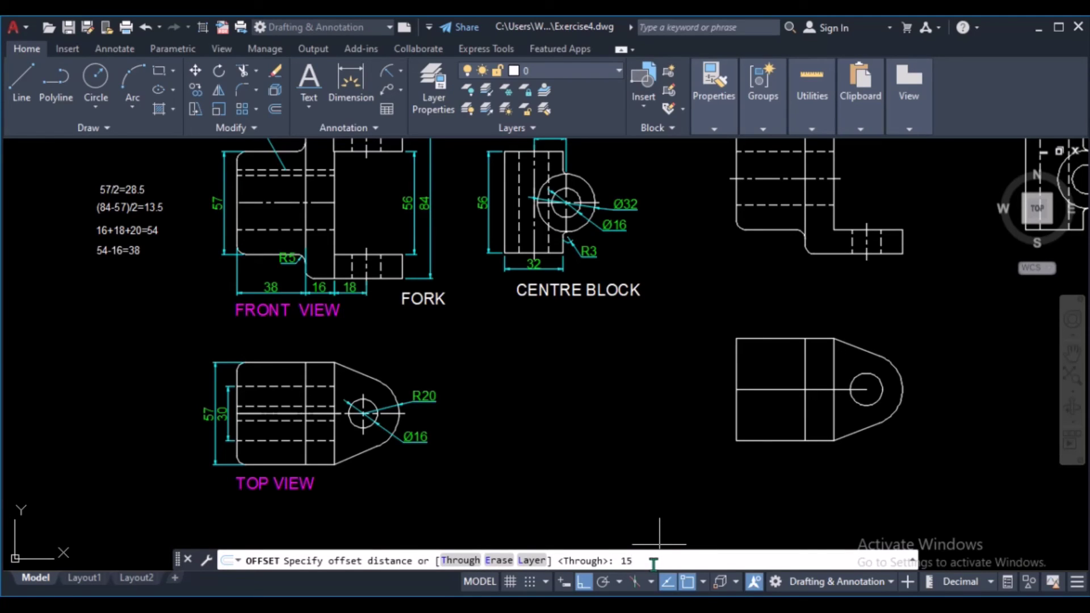
{"action": "key", "text": "Return"}
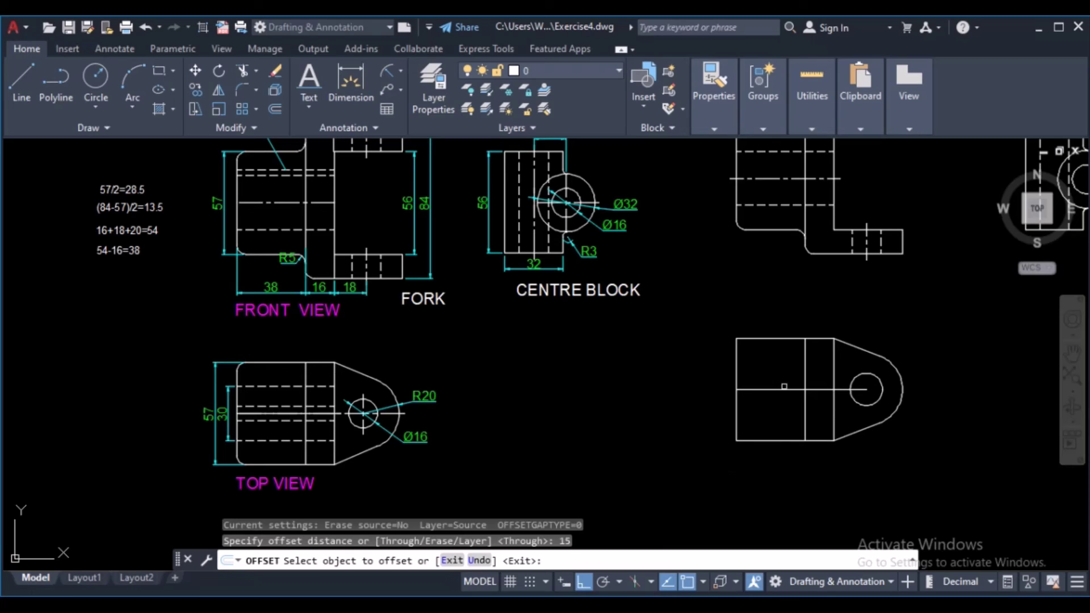
{"action": "left_click", "coordinate": [784, 388]}
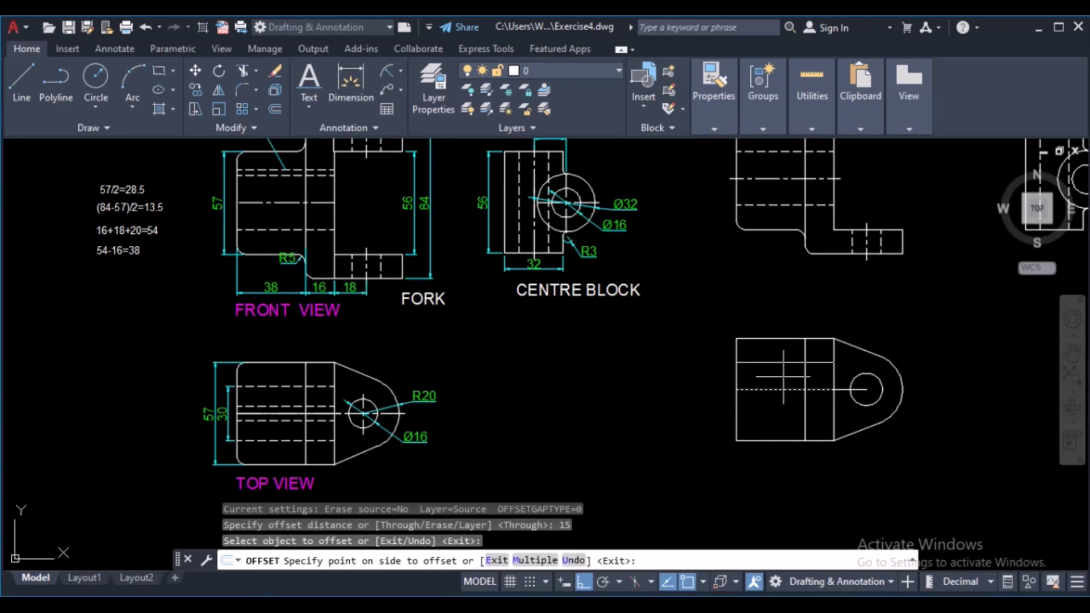
{"action": "left_click", "coordinate": [779, 389]}
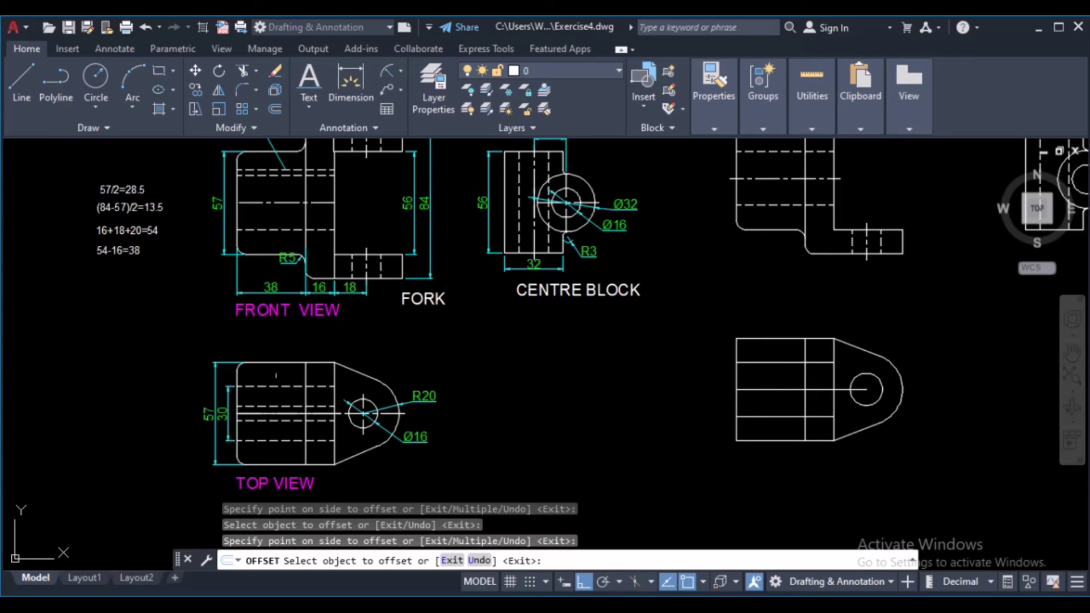
- Pan around the drawing, try selecting the KEY WAY annotation, then return to the top views
{"action": "scroll", "coordinate": [250, 401], "scroll_direction": "up", "scroll_amount": 4}
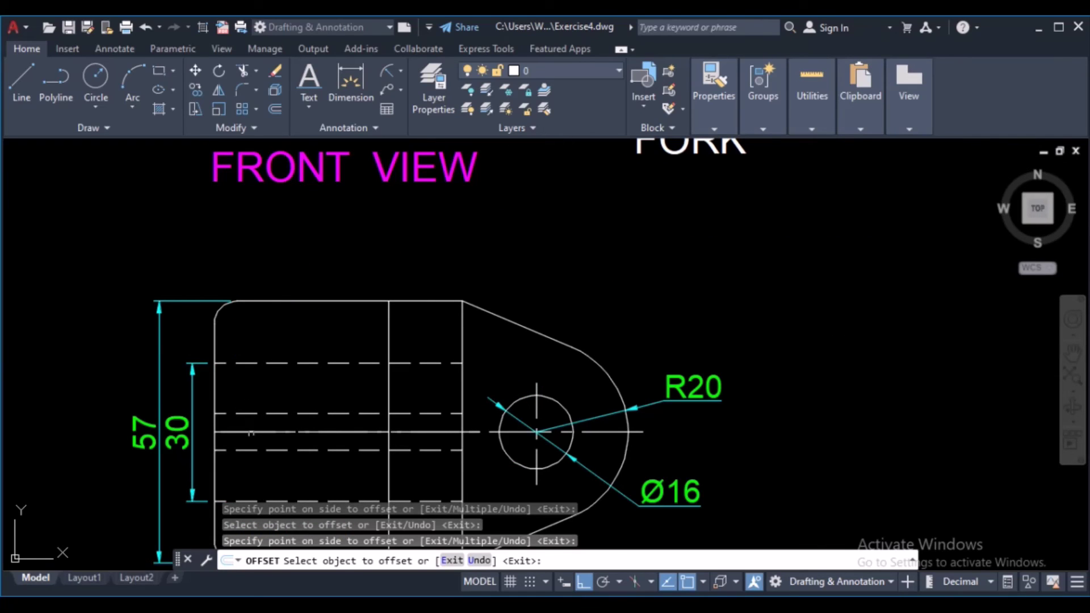
{"action": "scroll", "coordinate": [252, 289], "scroll_direction": "down", "scroll_amount": 3}
{"action": "scroll", "coordinate": [246, 235], "scroll_direction": "down", "scroll_amount": 2}
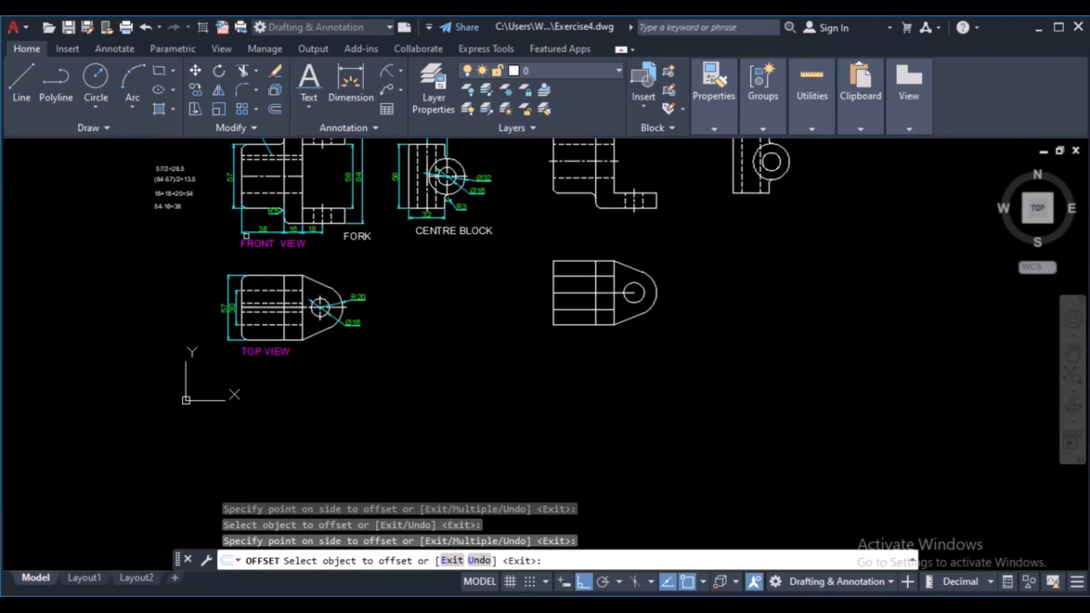
{"action": "middle_click_drag", "start_coordinate": [246, 236], "coordinate": [241, 410]}
{"action": "left_click", "coordinate": [233, 267]}
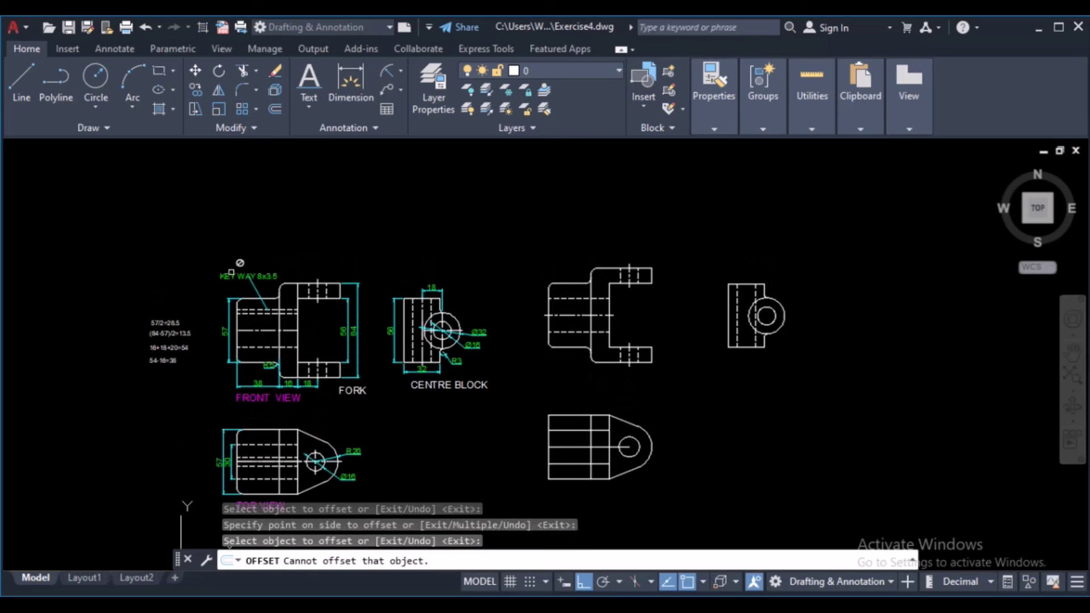
{"action": "scroll", "coordinate": [236, 264], "scroll_direction": "up", "scroll_amount": 3}
{"action": "scroll", "coordinate": [239, 260], "scroll_direction": "up", "scroll_amount": 2}
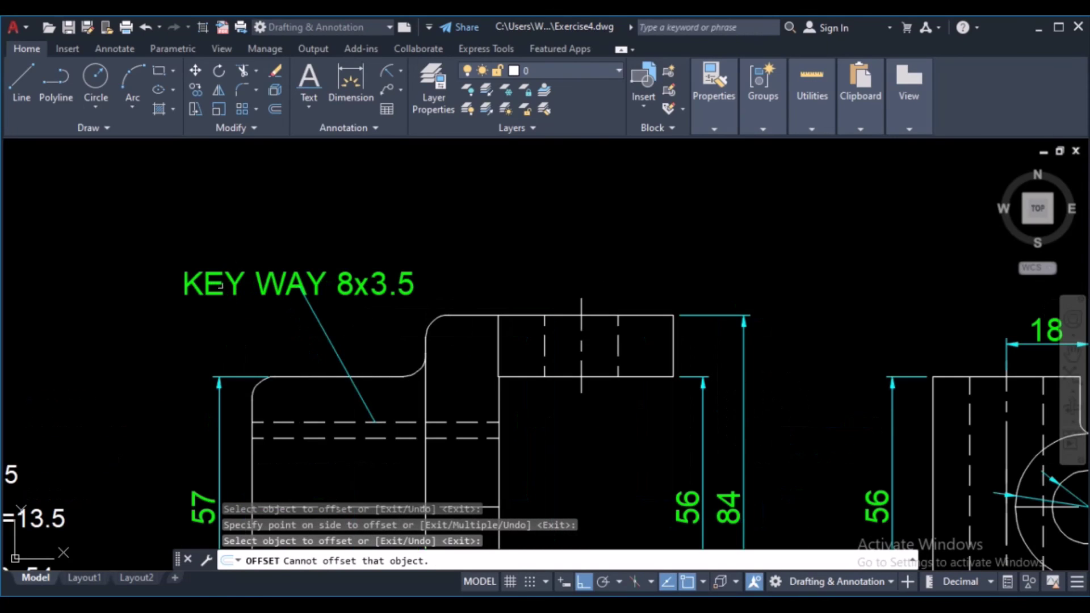
{"action": "left_click", "coordinate": [328, 281]}
{"action": "left_click", "coordinate": [347, 293]}
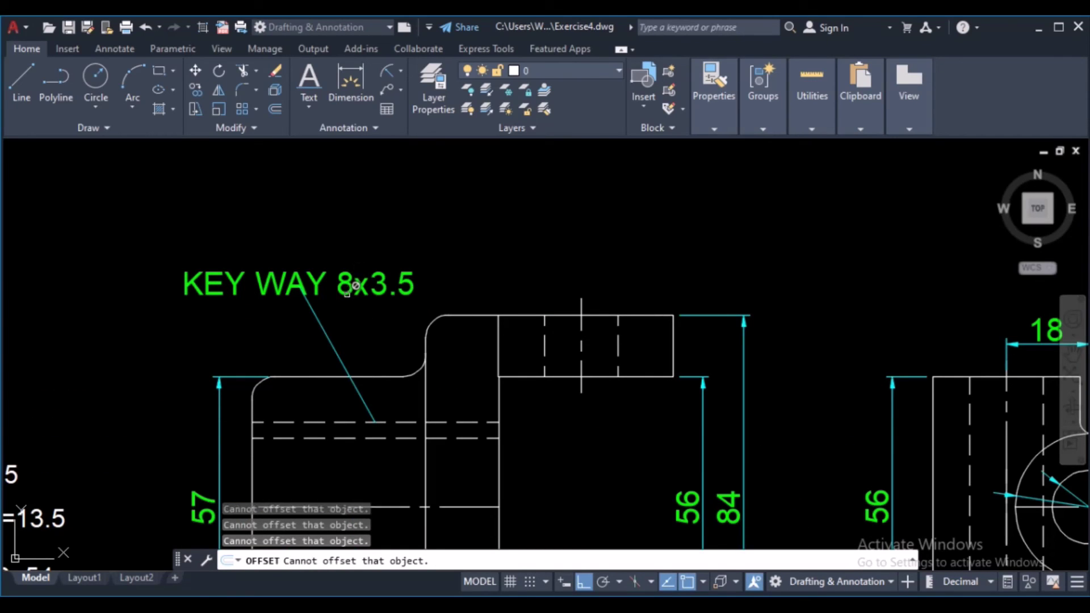
{"action": "scroll", "coordinate": [547, 407], "scroll_direction": "down", "scroll_amount": 2}
{"action": "scroll", "coordinate": [546, 410], "scroll_direction": "down", "scroll_amount": 4}
{"action": "mouse_move", "coordinate": [622, 446]}
{"action": "middle_mouse_down"}
{"action": "mouse_move", "coordinate": [558, 389]}
{"action": "mouse_move", "coordinate": [416, 216]}
{"action": "middle_mouse_up"}
{"action": "scroll", "coordinate": [601, 320], "scroll_direction": "up", "scroll_amount": 2}
{"action": "scroll", "coordinate": [601, 319], "scroll_direction": "up", "scroll_amount": 4}
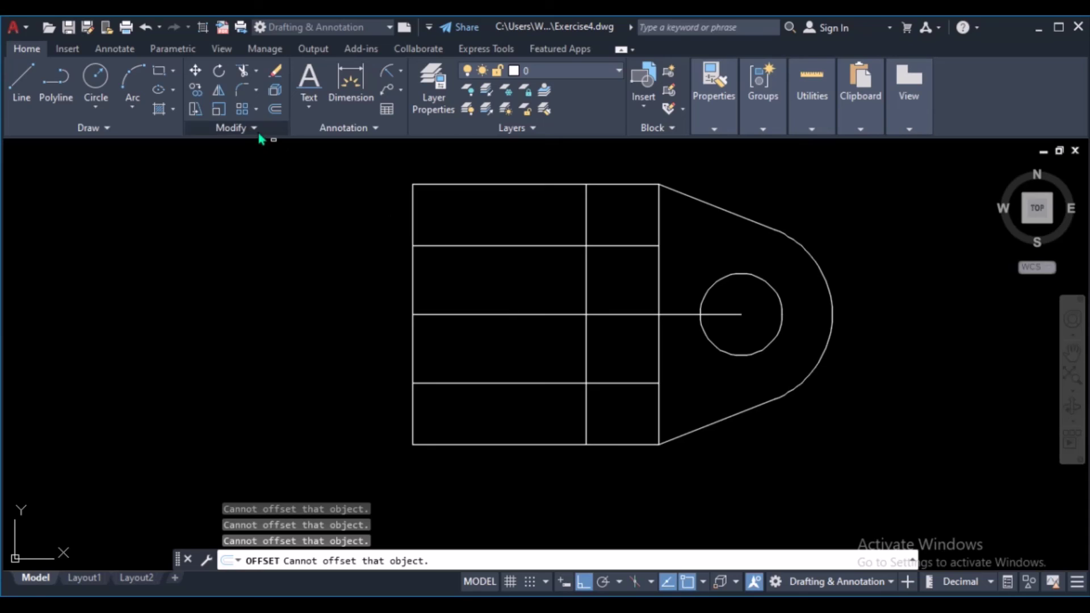
- Offset the top view's centre line 4 units above and below for the keyway
{"action": "left_click", "coordinate": [275, 108]}
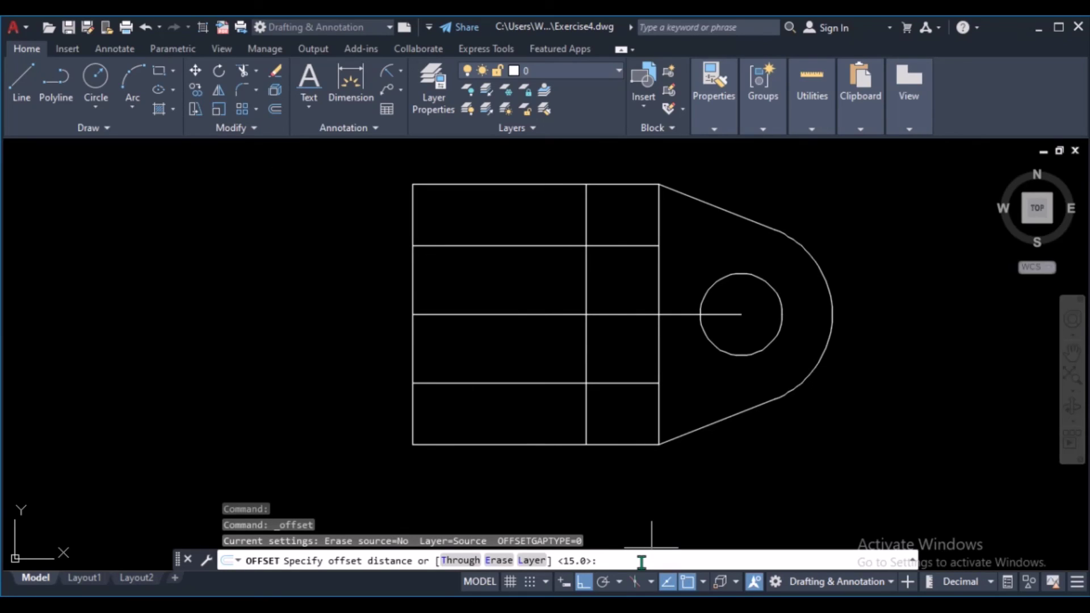
{"action": "type", "text": "4"}
{"action": "key", "text": "Return"}
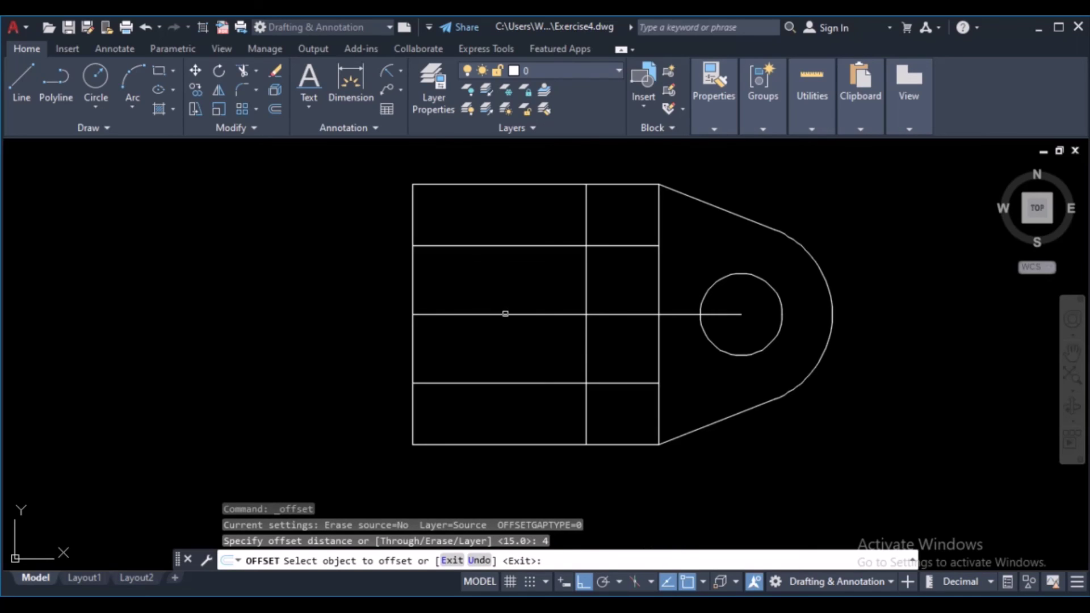
{"action": "left_click", "coordinate": [505, 313]}
{"action": "left_click", "coordinate": [504, 305]}
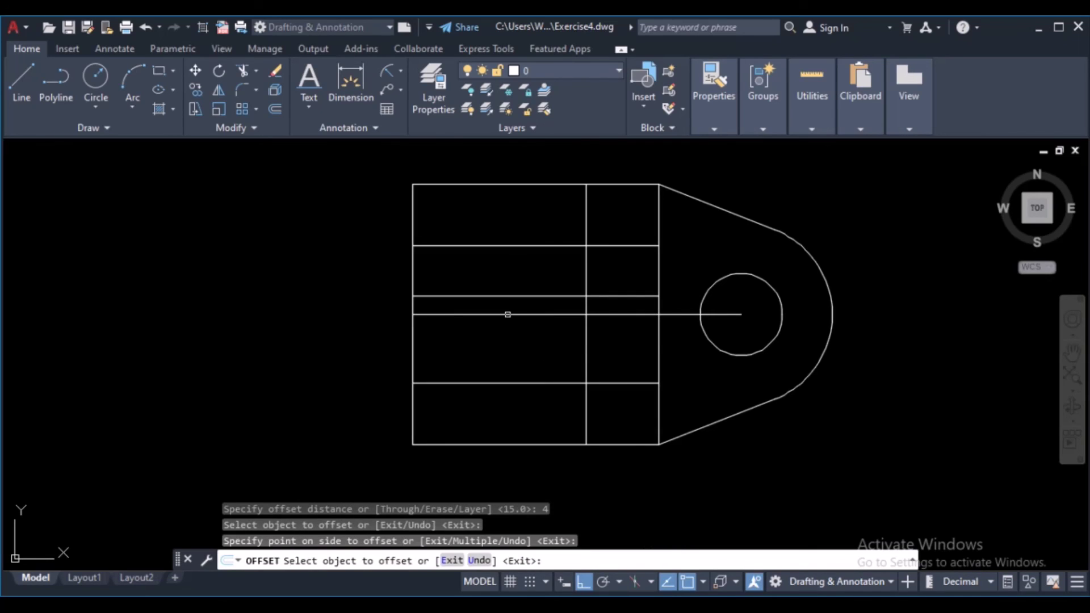
{"action": "left_click", "coordinate": [508, 314]}
{"action": "left_click", "coordinate": [507, 332]}
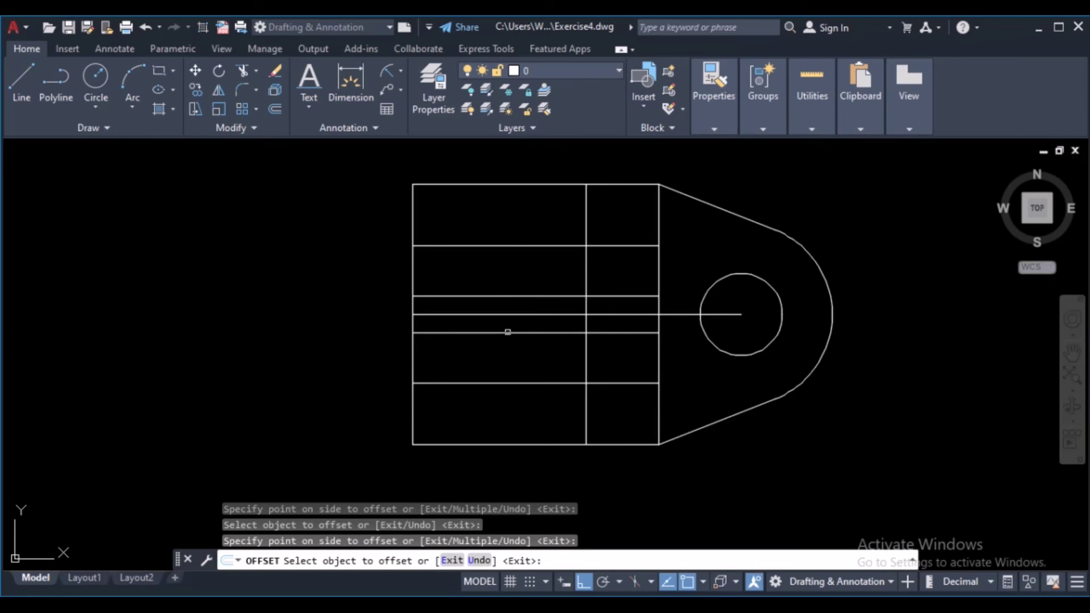
{"action": "key", "text": "Return"}
- Pan over to the reference FORK drawings and recentre on the CENTRE BLOCK views
{"action": "scroll", "coordinate": [502, 318], "scroll_direction": "down", "scroll_amount": 5}
{"action": "mouse_move", "coordinate": [503, 318]}
{"action": "middle_mouse_down"}
{"action": "mouse_move", "coordinate": [537, 456]}
{"action": "mouse_move", "coordinate": [764, 469]}
{"action": "middle_mouse_up"}
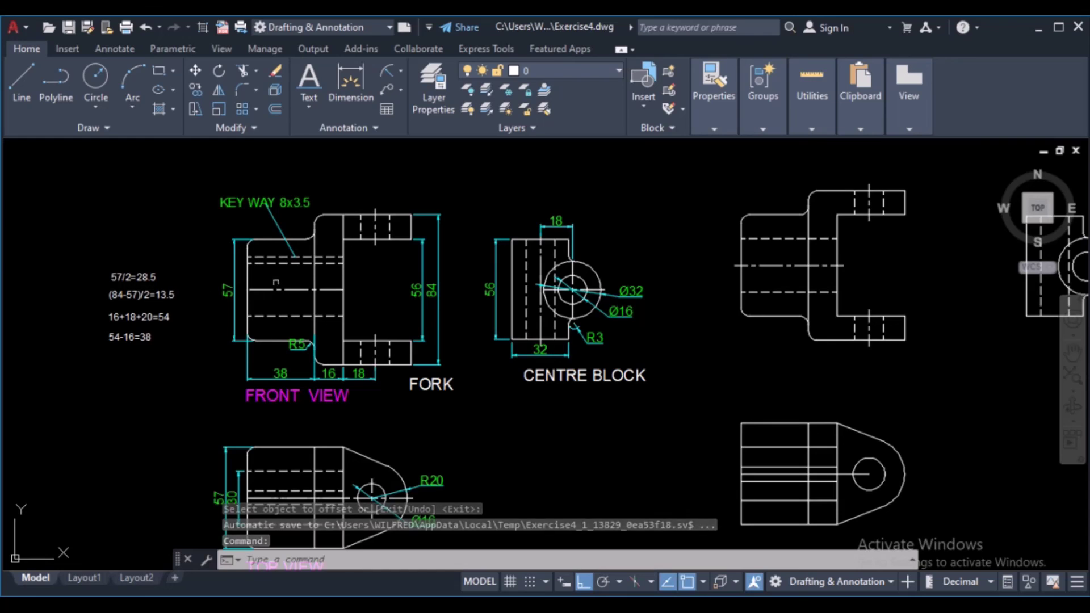
{"action": "scroll", "coordinate": [294, 261], "scroll_direction": "up", "scroll_amount": 4}
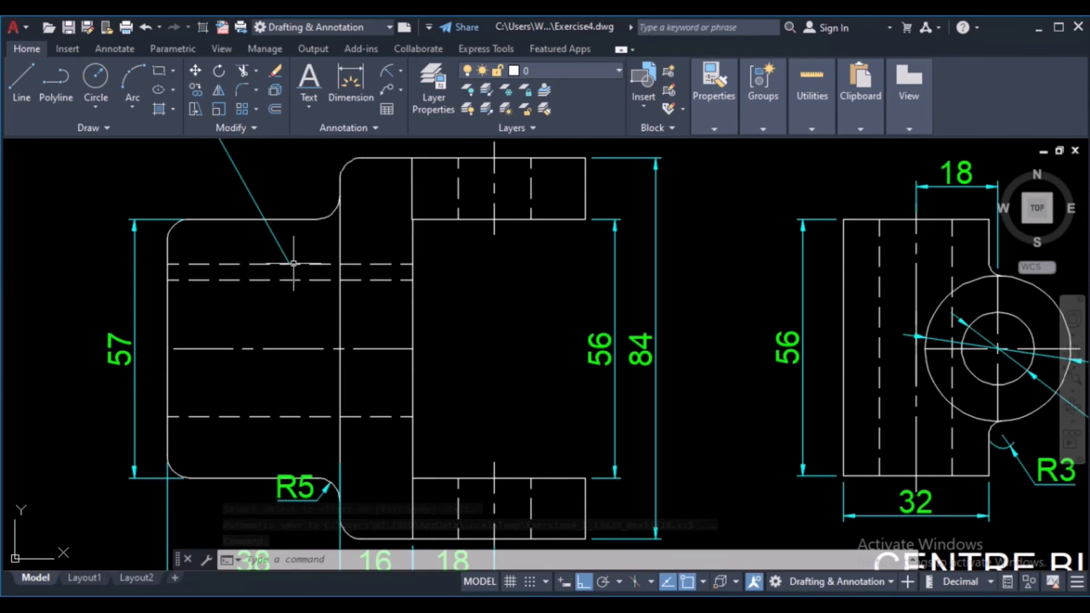
{"action": "scroll", "coordinate": [294, 263], "scroll_direction": "down", "scroll_amount": 3}
{"action": "scroll", "coordinate": [307, 267], "scroll_direction": "up", "scroll_amount": 2}
{"action": "scroll", "coordinate": [314, 270], "scroll_direction": "up", "scroll_amount": 4}
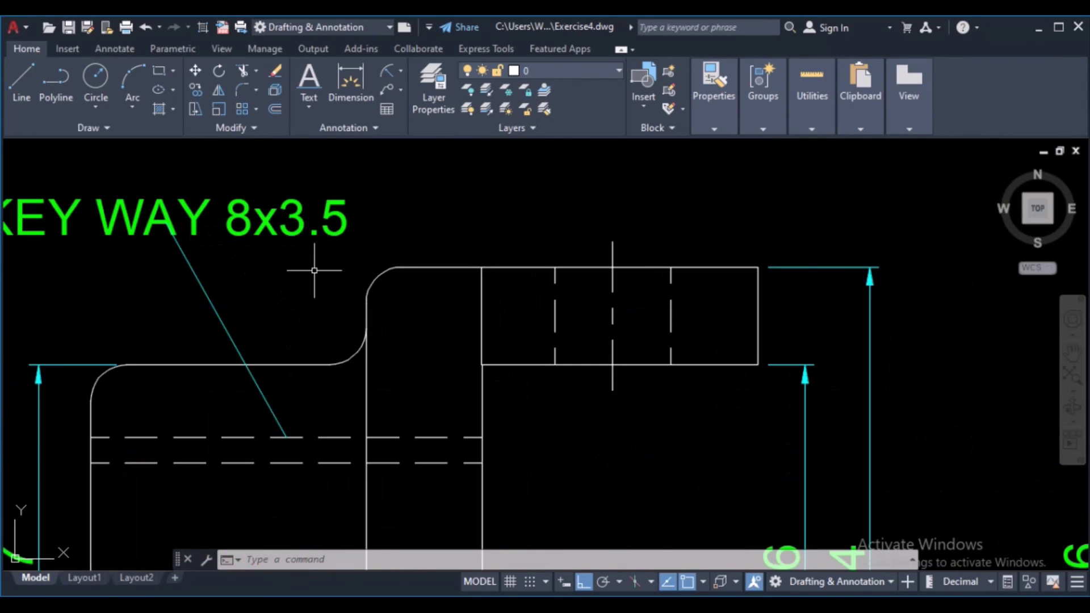
{"action": "scroll", "coordinate": [395, 265], "scroll_direction": "down", "scroll_amount": 3}
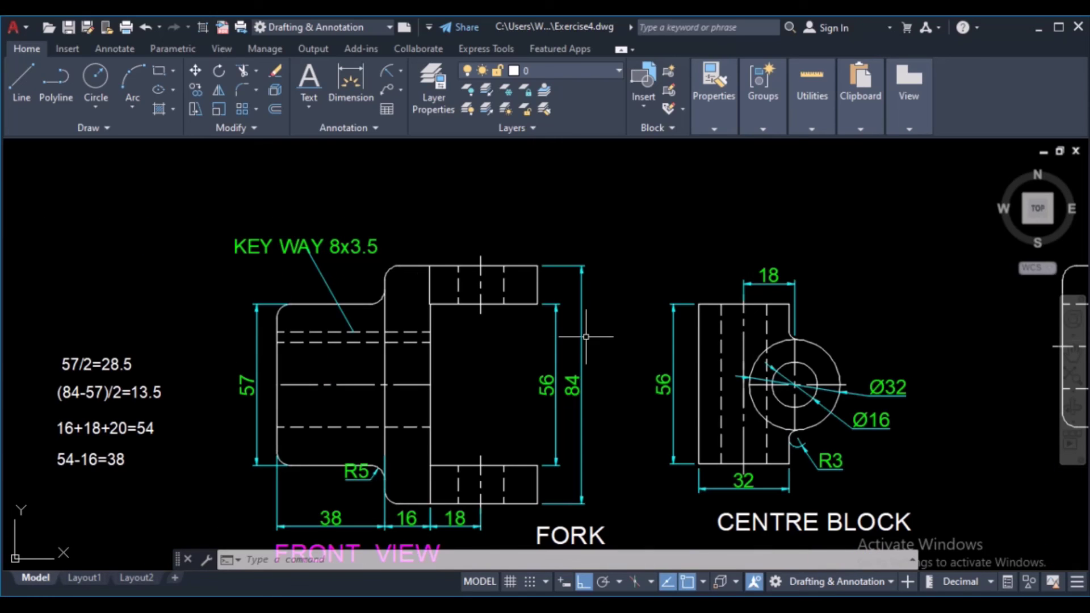
{"action": "middle_click_drag", "start_coordinate": [482, 353], "coordinate": [412, 353]}
{"action": "mouse_move", "coordinate": [568, 386]}
{"action": "middle_mouse_down"}
{"action": "mouse_move", "coordinate": [426, 391]}
{"action": "mouse_move", "coordinate": [420, 409]}
{"action": "mouse_move", "coordinate": [512, 429]}
{"action": "mouse_move", "coordinate": [315, 451]}
{"action": "middle_mouse_up"}
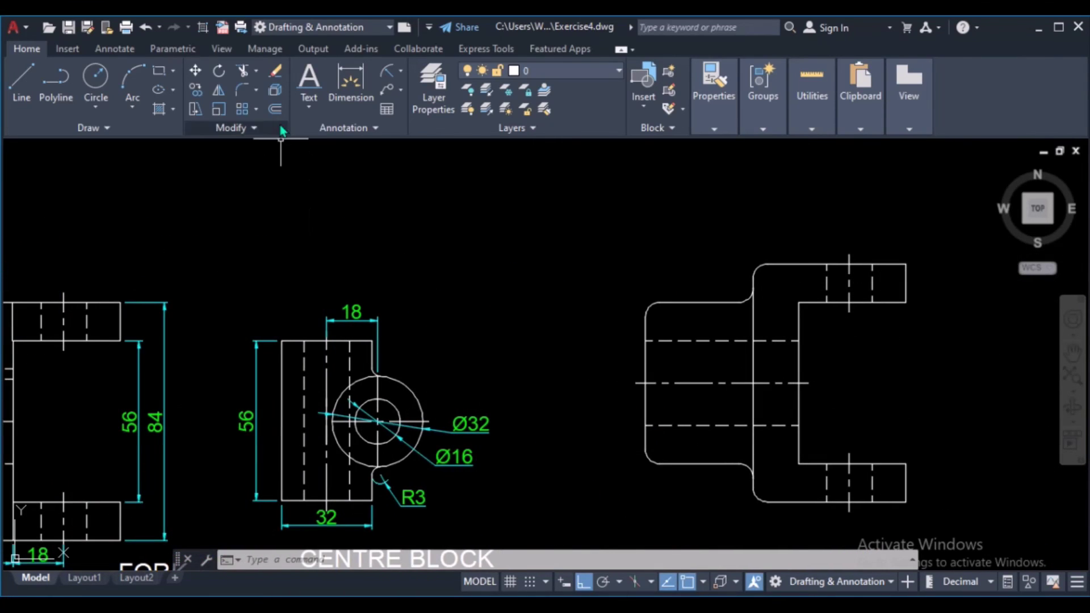
{"action": "left_click", "coordinate": [276, 108]}
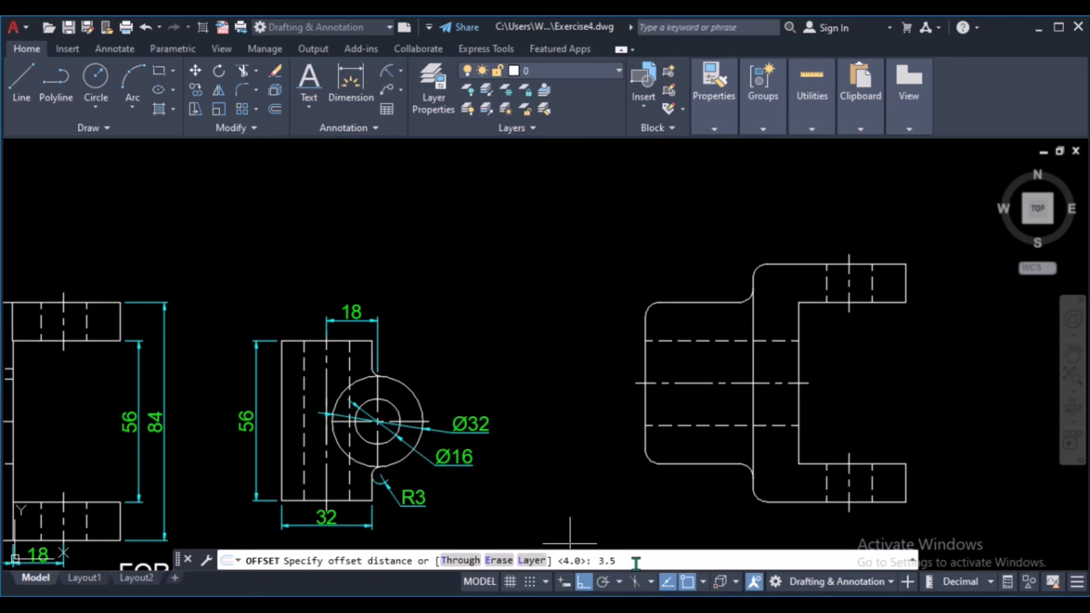
- Offset the dashed keyway line 3.5 units upward to create a second keyway line
{"action": "key", "text": "Return"}
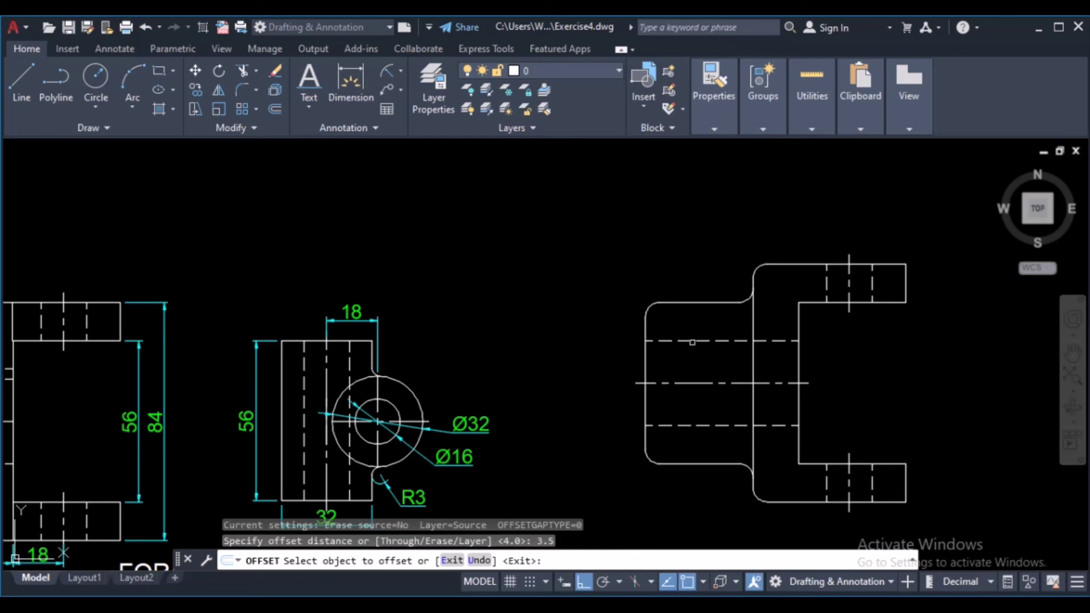
{"action": "left_click", "coordinate": [692, 343]}
{"action": "left_click", "coordinate": [690, 324]}
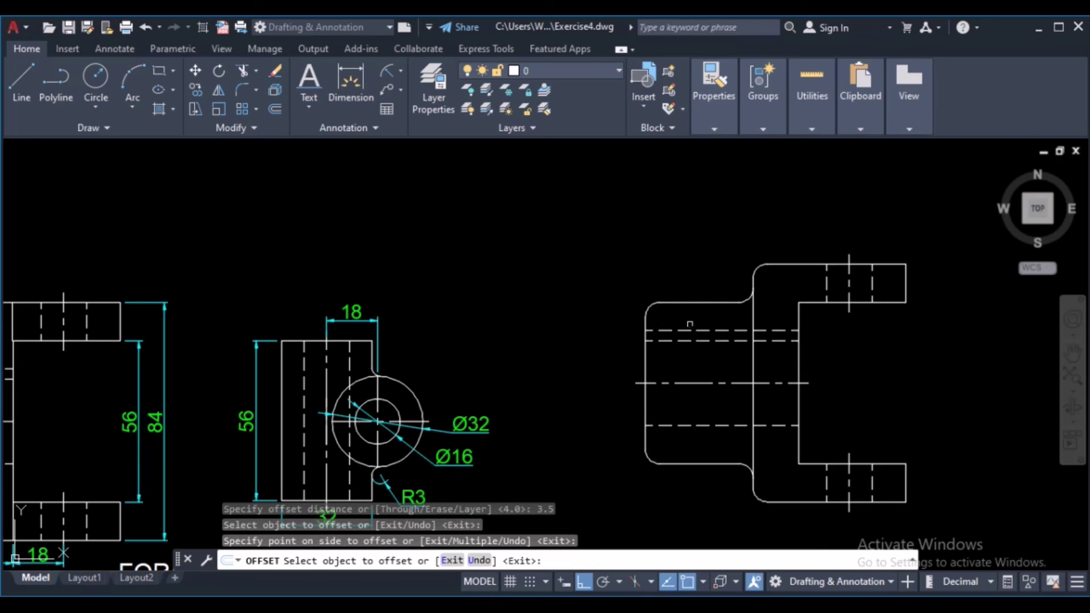
{"action": "left_click", "coordinate": [682, 373]}
{"action": "scroll", "coordinate": [703, 375], "scroll_direction": "down", "scroll_amount": 2}
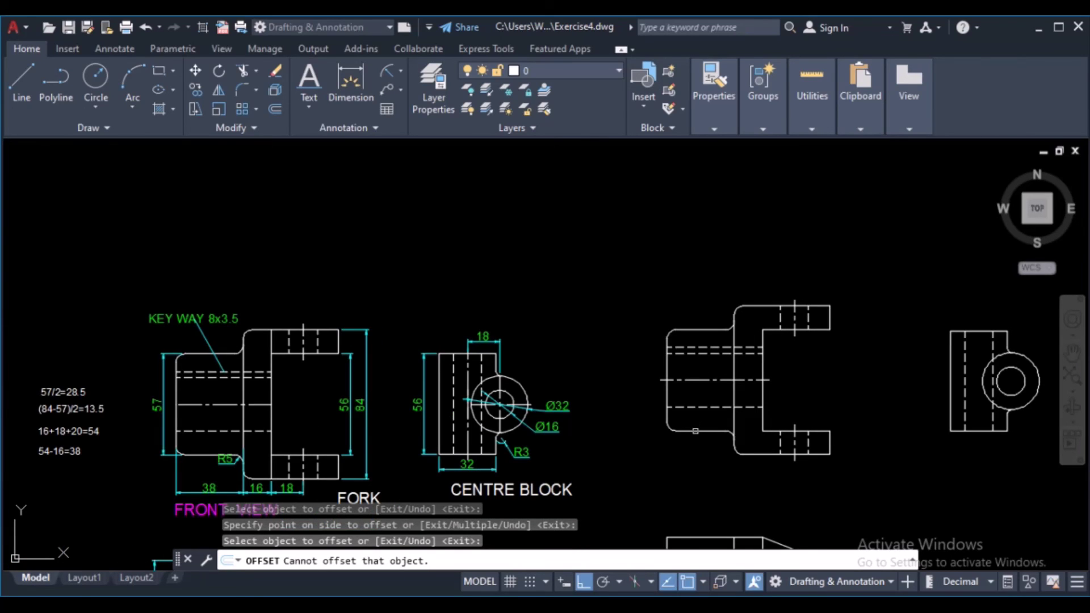
{"action": "left_click", "coordinate": [704, 431]}
{"action": "left_click", "coordinate": [712, 431]}
{"action": "middle_click_drag", "start_coordinate": [712, 432], "coordinate": [646, 272]}
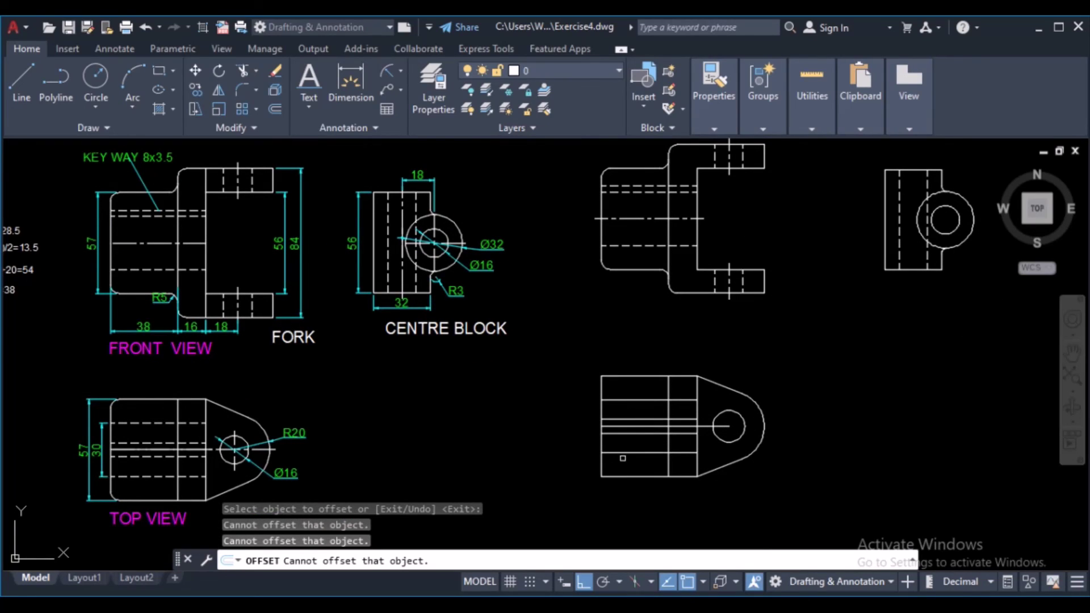
{"action": "key", "text": "Return"}
- Select the four keyway lines in the lower fork view
{"action": "scroll", "coordinate": [639, 415], "scroll_direction": "up", "scroll_amount": 2}
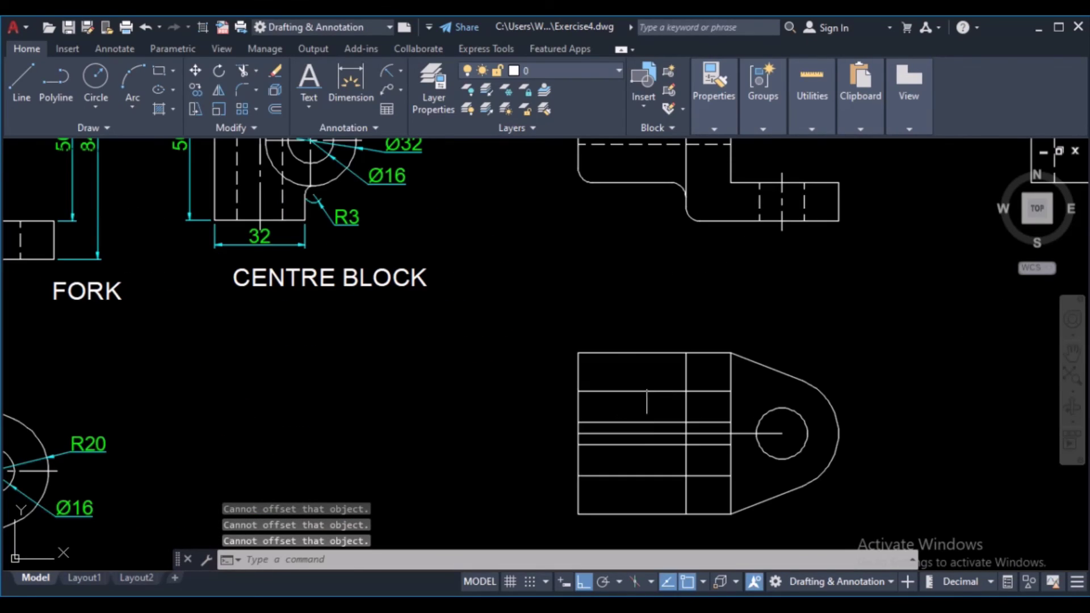
{"action": "left_click", "coordinate": [647, 400]}
{"action": "left_click", "coordinate": [675, 379]}
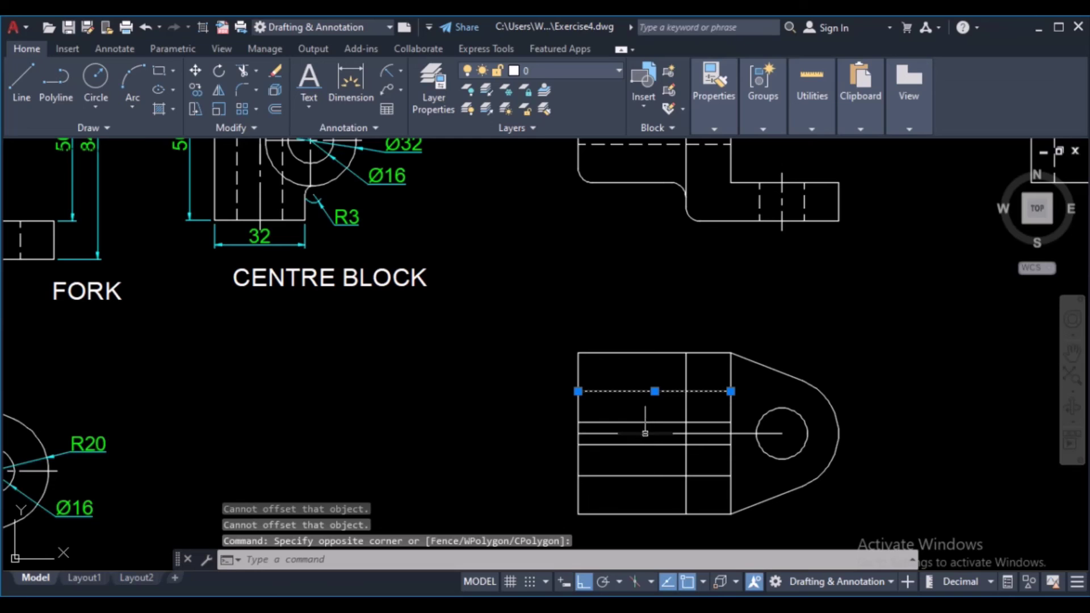
{"action": "scroll", "coordinate": [644, 433], "scroll_direction": "up", "scroll_amount": 4}
{"action": "left_click", "coordinate": [644, 420]}
{"action": "left_click", "coordinate": [626, 433]}
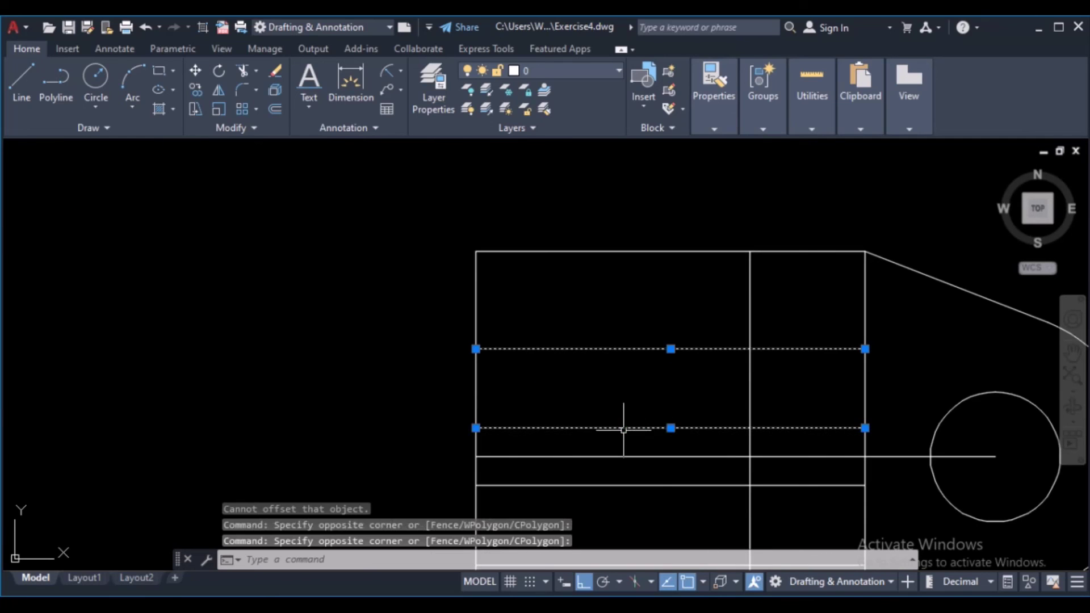
{"action": "left_click", "coordinate": [651, 476]}
{"action": "left_click", "coordinate": [643, 501]}
{"action": "scroll", "coordinate": [643, 500], "scroll_direction": "down", "scroll_amount": 4}
{"action": "middle_click_drag", "start_coordinate": [643, 501], "coordinate": [647, 375]}
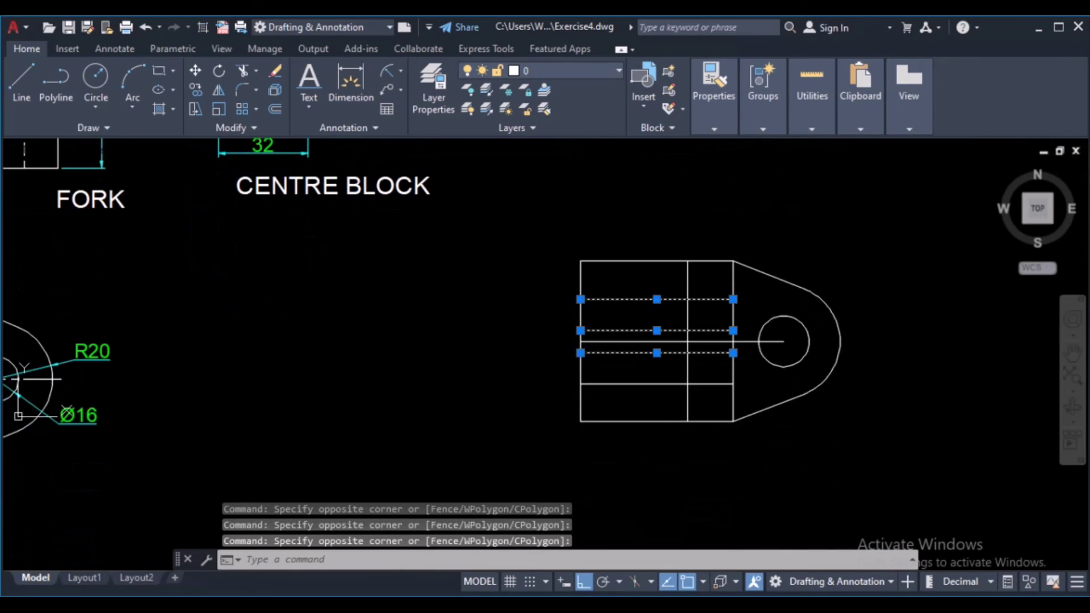
{"action": "left_click", "coordinate": [616, 409]}
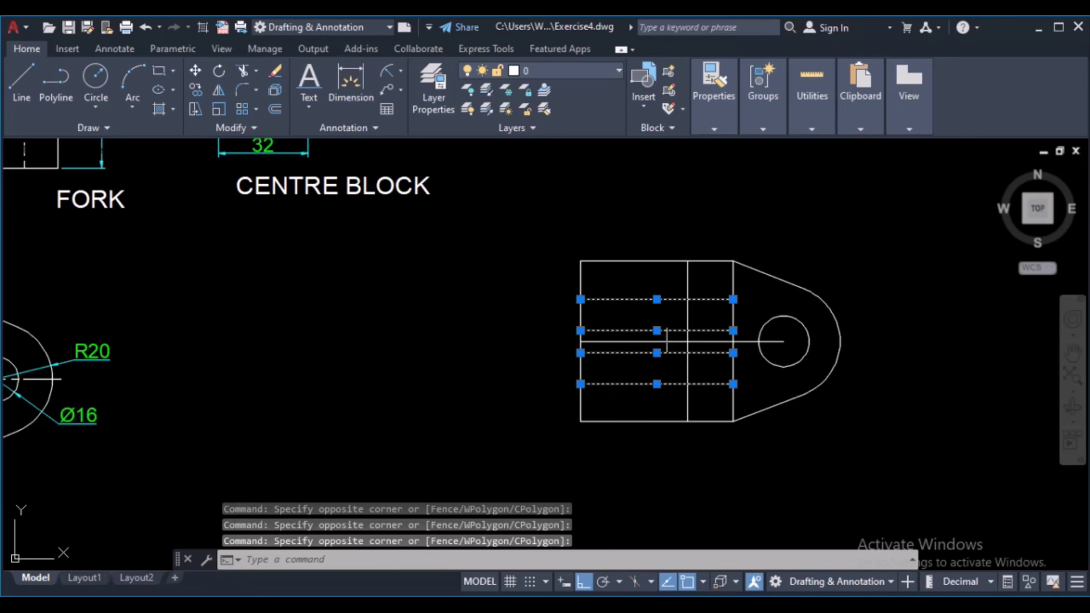
{"action": "scroll", "coordinate": [670, 321], "scroll_direction": "down", "scroll_amount": 2}
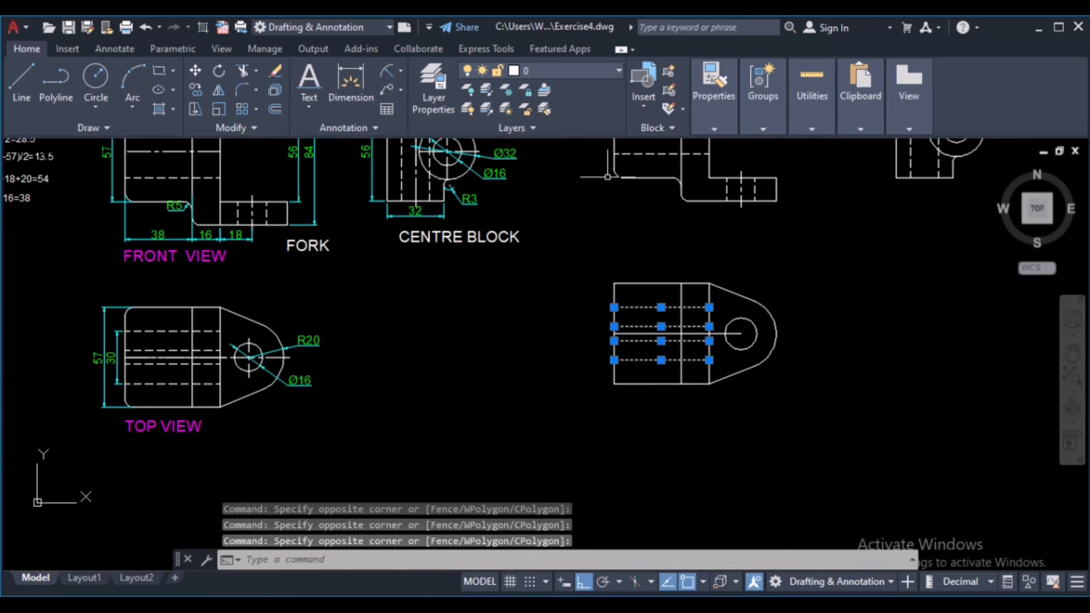
- Move the selected keyway lines onto the 'hidden' layer so they become dashed
{"action": "left_click", "coordinate": [601, 73]}
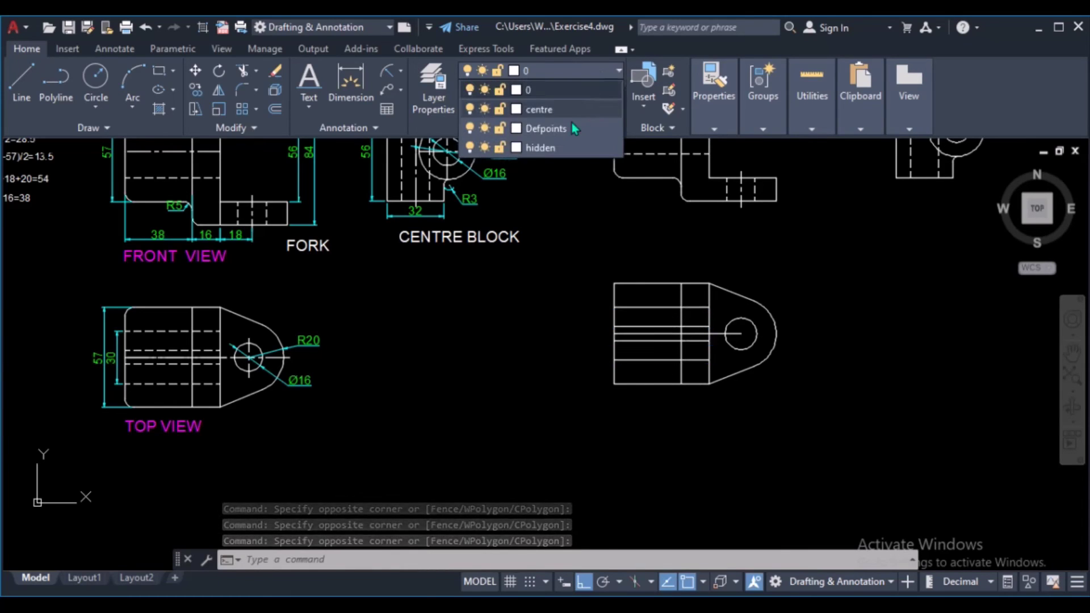
{"action": "left_click", "coordinate": [562, 149]}
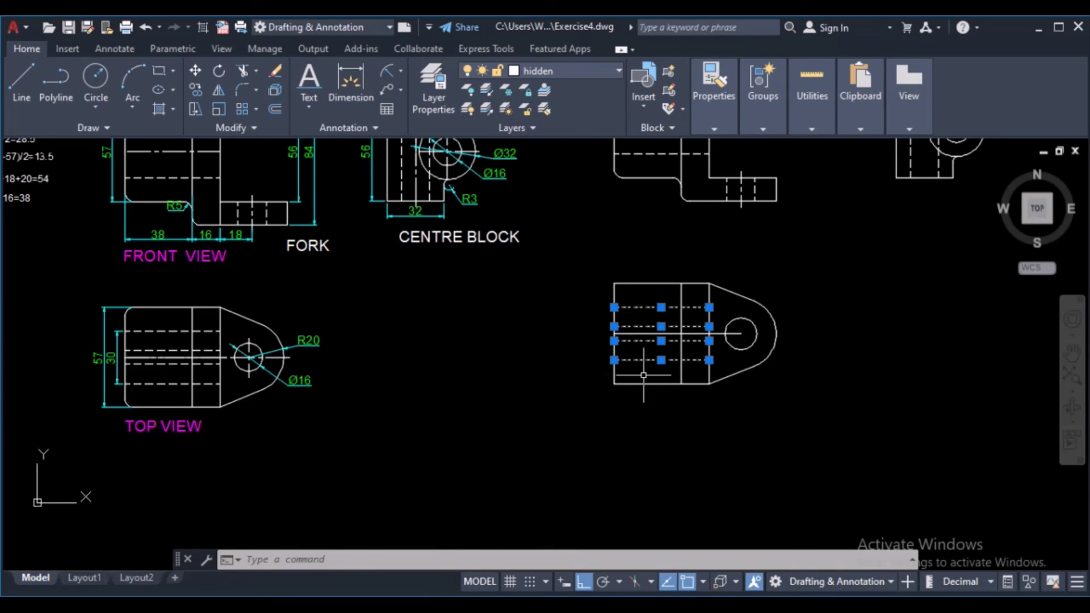
{"action": "key", "text": "Escape"}
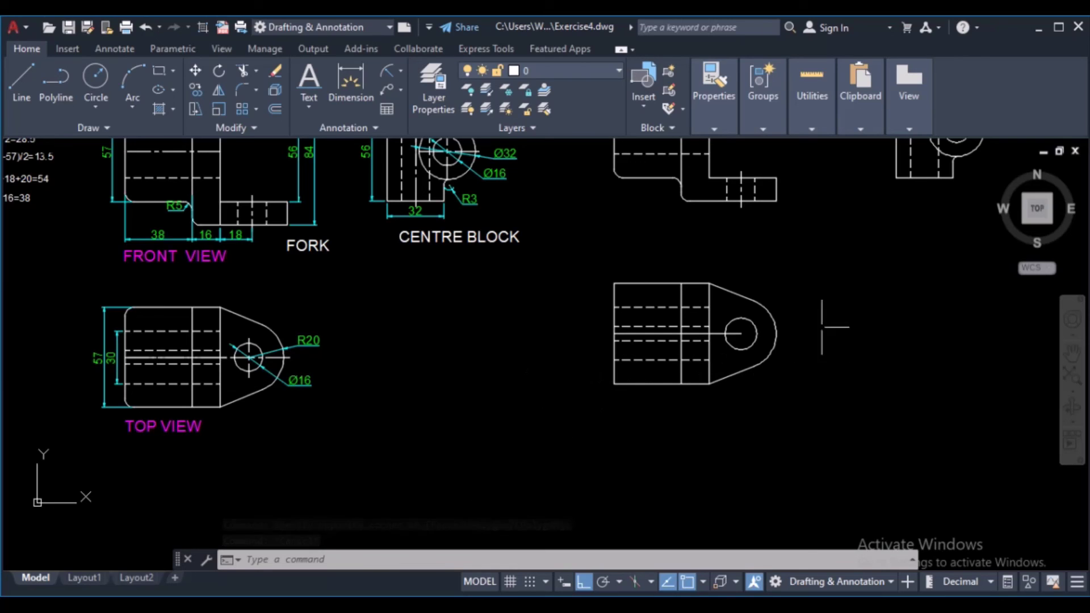
- Erase the old solid centre line running through the hole
{"action": "scroll", "coordinate": [728, 328], "scroll_direction": "up", "scroll_amount": 4}
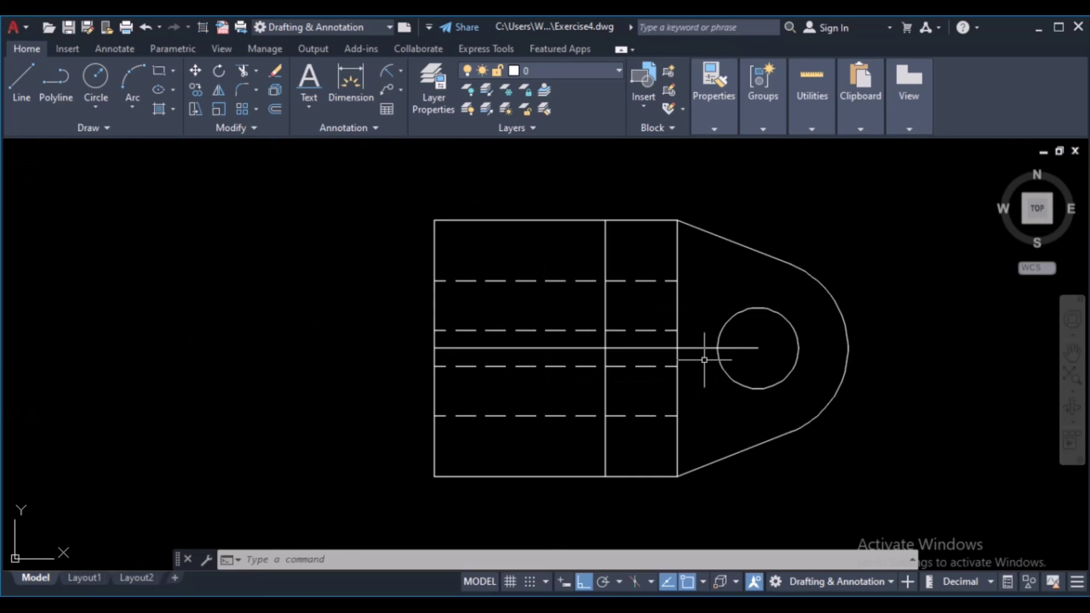
{"action": "left_click", "coordinate": [702, 339]}
{"action": "left_click", "coordinate": [697, 350]}
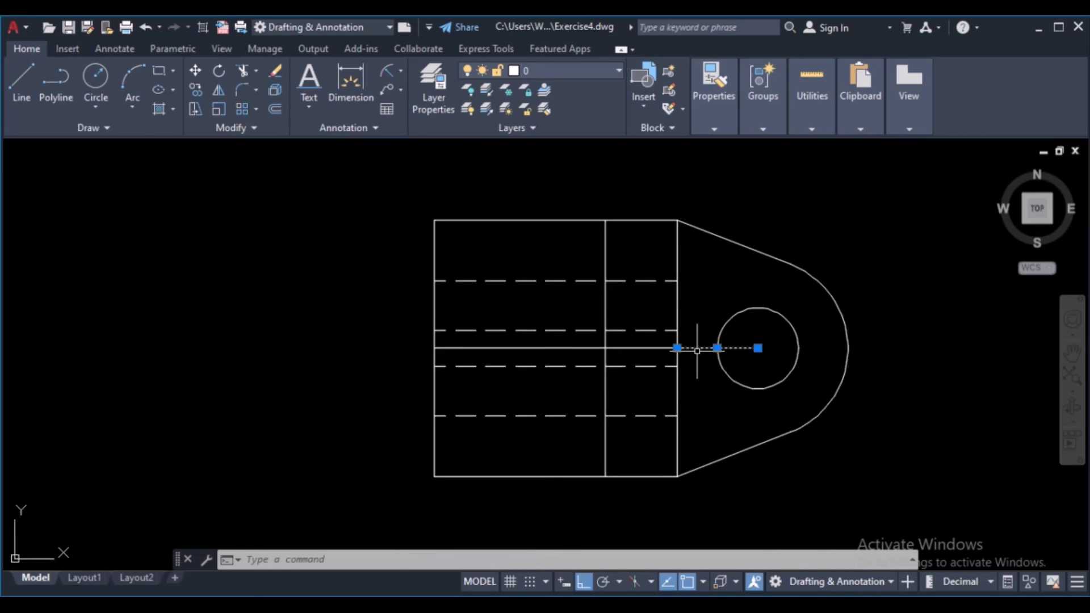
{"action": "left_click", "coordinate": [531, 347]}
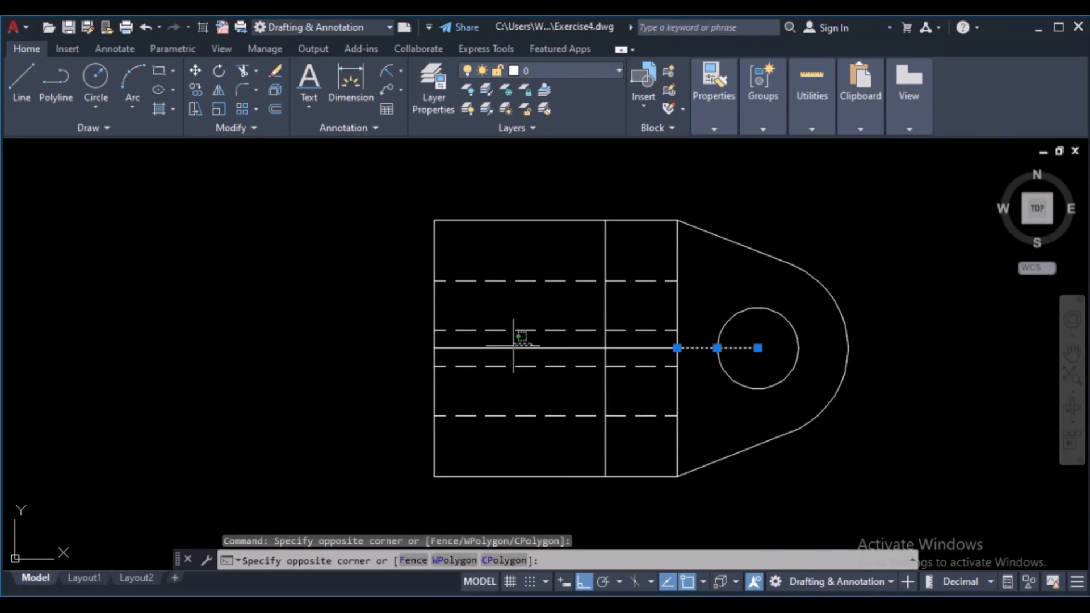
{"action": "left_click", "coordinate": [499, 346]}
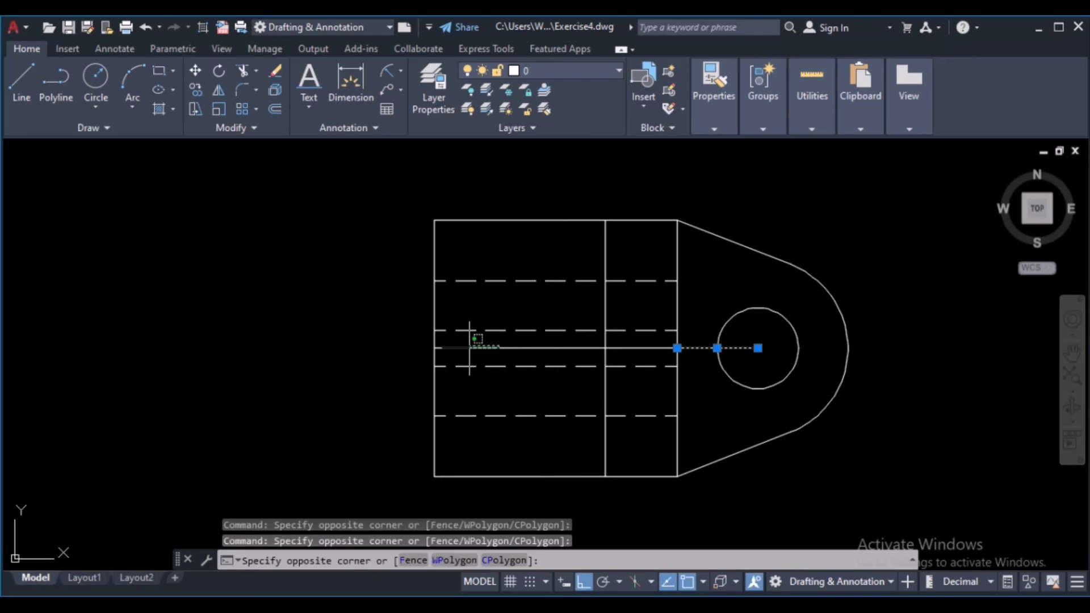
{"action": "left_click", "coordinate": [278, 70]}
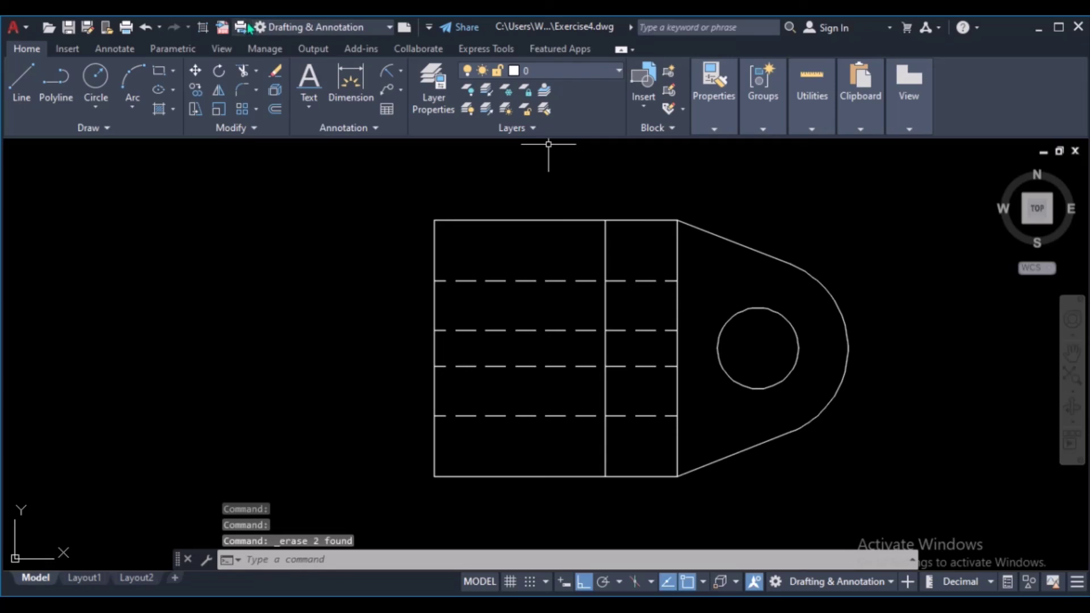
- Add a centre mark to the hole in the fork view
{"action": "left_click", "coordinate": [124, 54]}
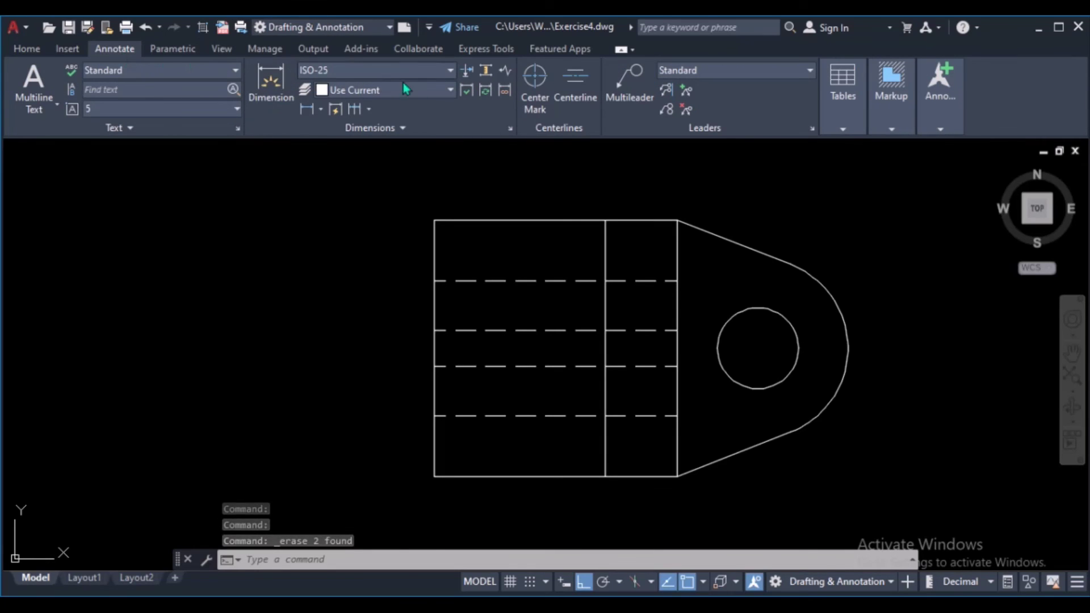
{"action": "left_click", "coordinate": [535, 79]}
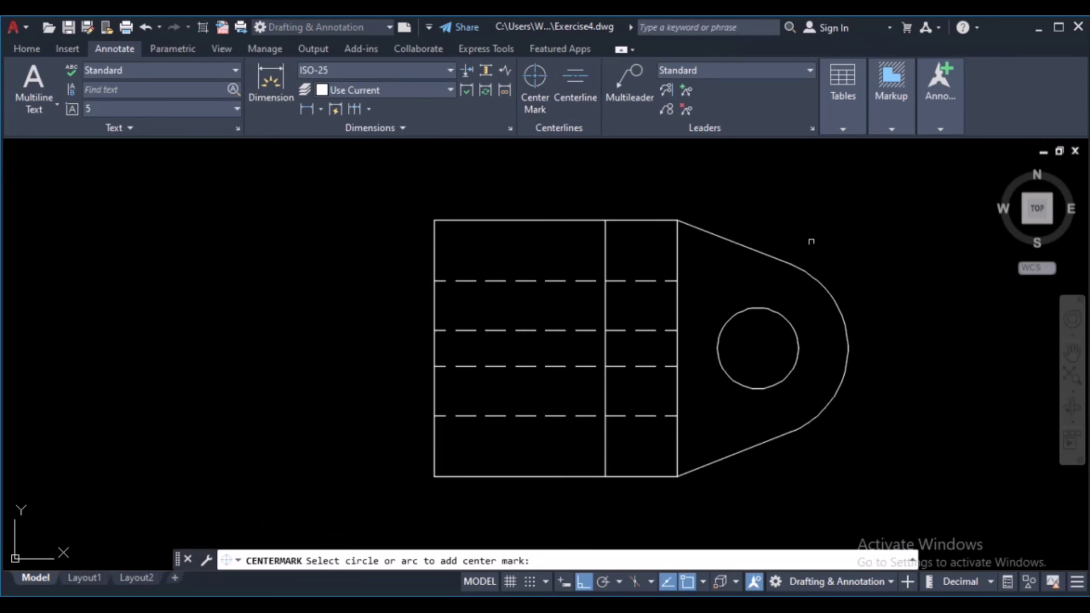
{"action": "left_click", "coordinate": [771, 310]}
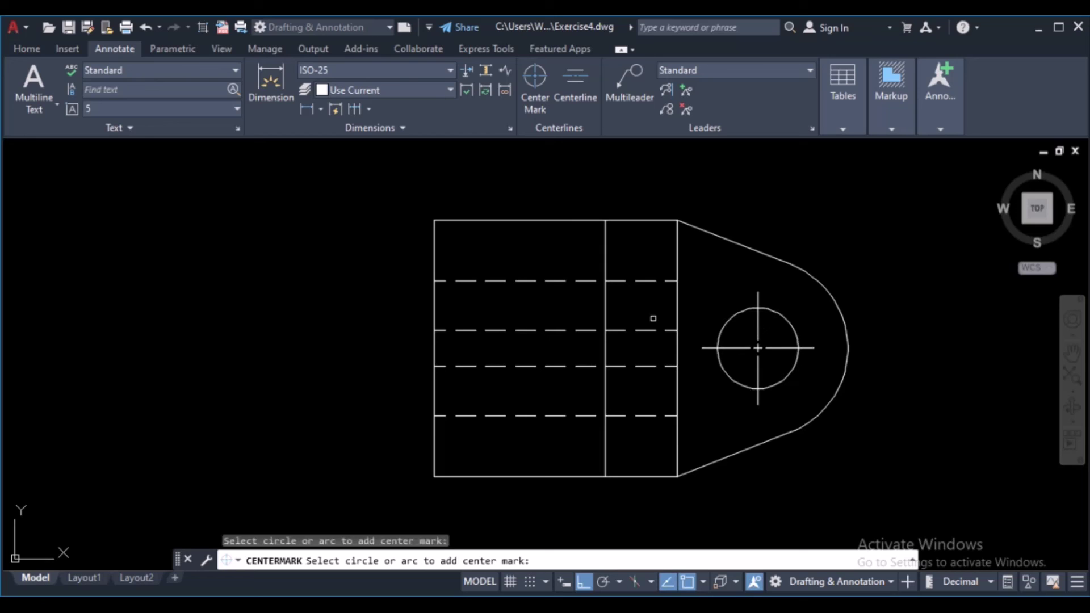
- Add a centreline midway between the fork view's top and bottom edges
{"action": "left_click", "coordinate": [580, 81]}
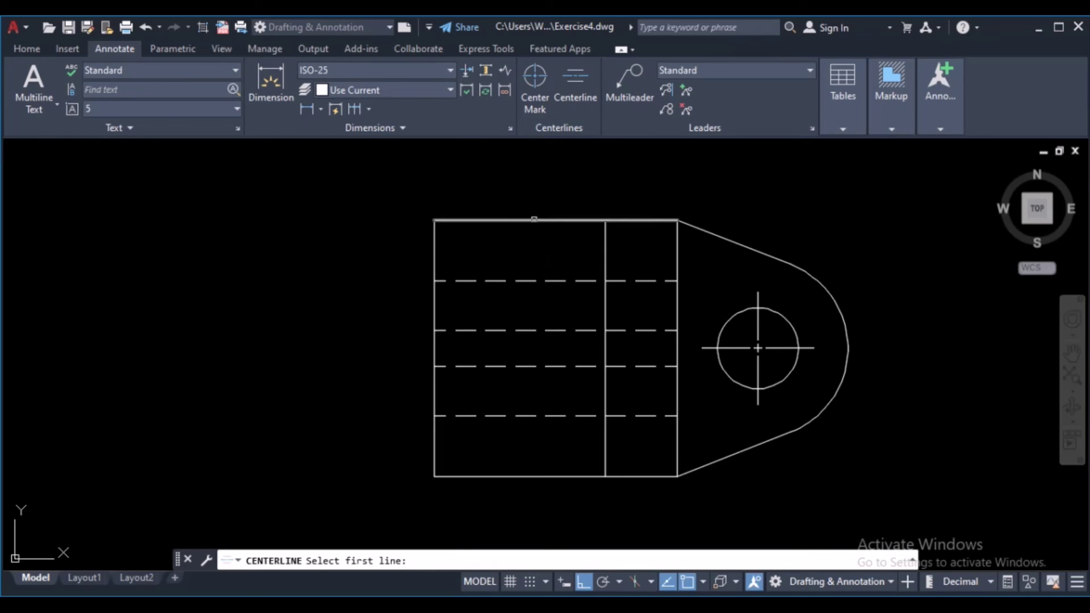
{"action": "left_click", "coordinate": [533, 221]}
{"action": "left_click", "coordinate": [550, 477]}
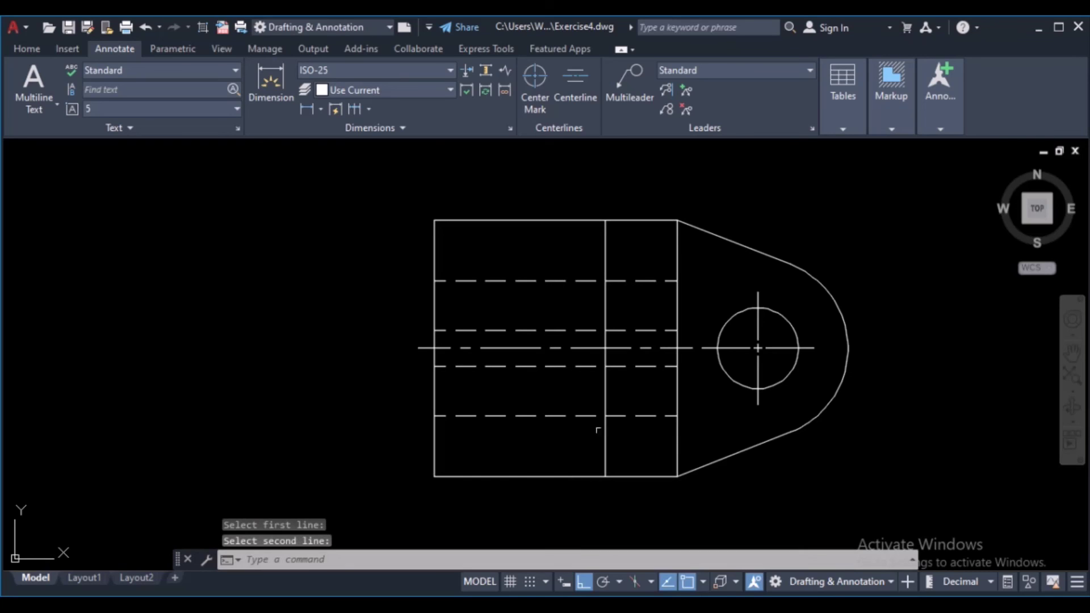
{"action": "scroll", "coordinate": [871, 319], "scroll_direction": "down", "scroll_amount": 2}
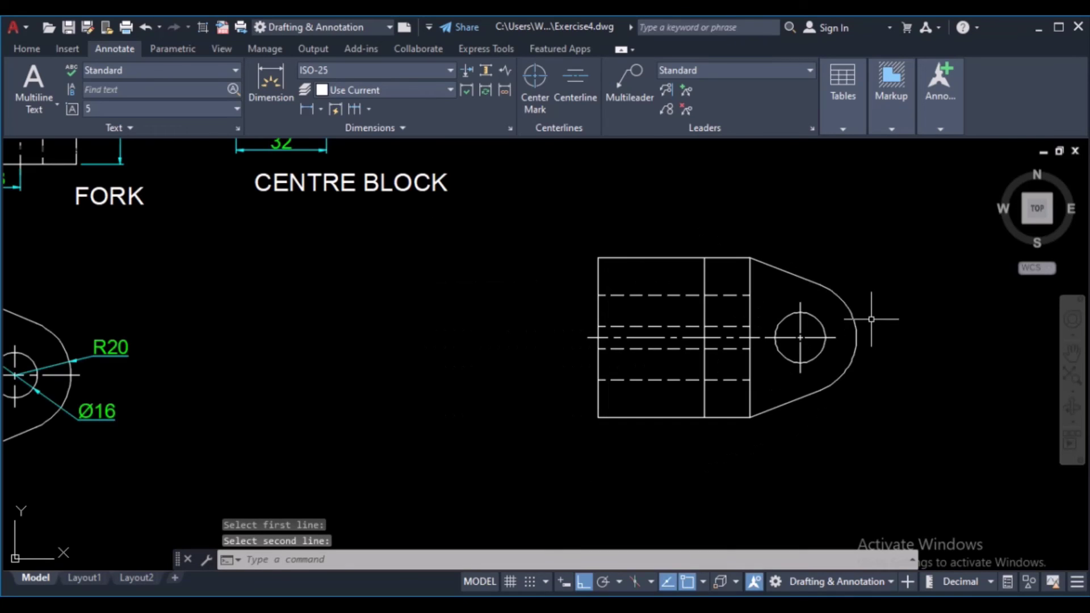
{"action": "scroll", "coordinate": [792, 331], "scroll_direction": "down", "scroll_amount": 4}
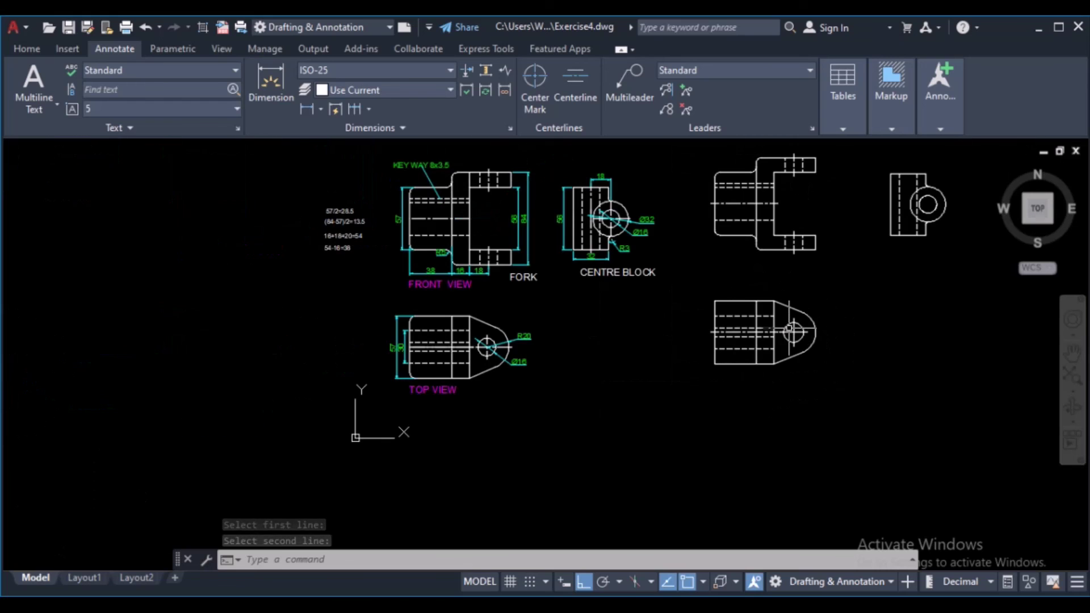
{"action": "middle_click_drag", "start_coordinate": [792, 331], "coordinate": [639, 352]}
{"action": "scroll", "coordinate": [781, 221], "scroll_direction": "up", "scroll_amount": 4}
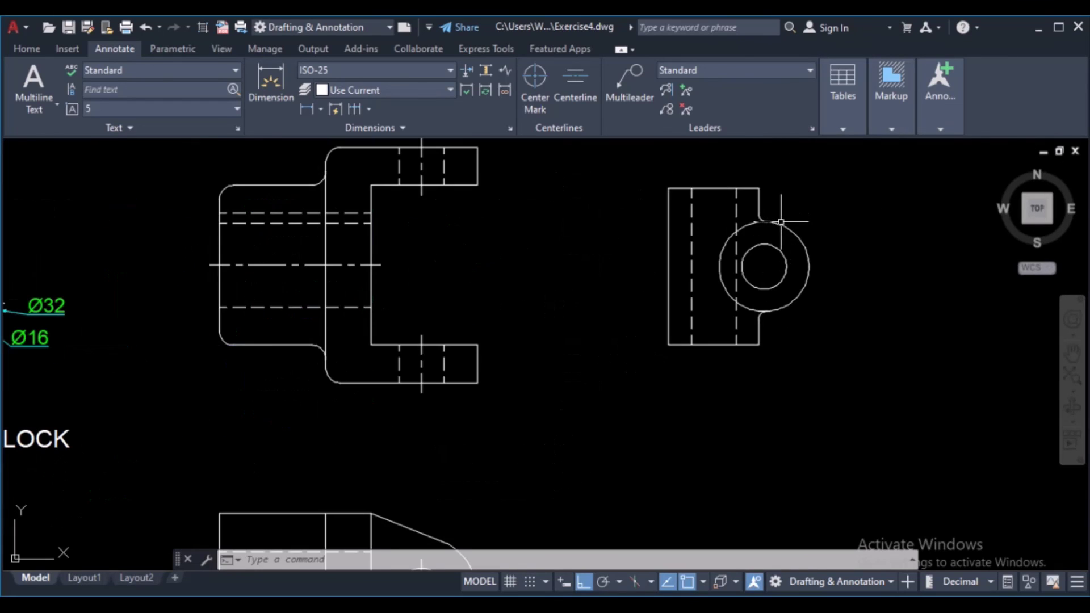
- Add a centre mark to the centre block's circles
{"action": "left_click", "coordinate": [535, 85]}
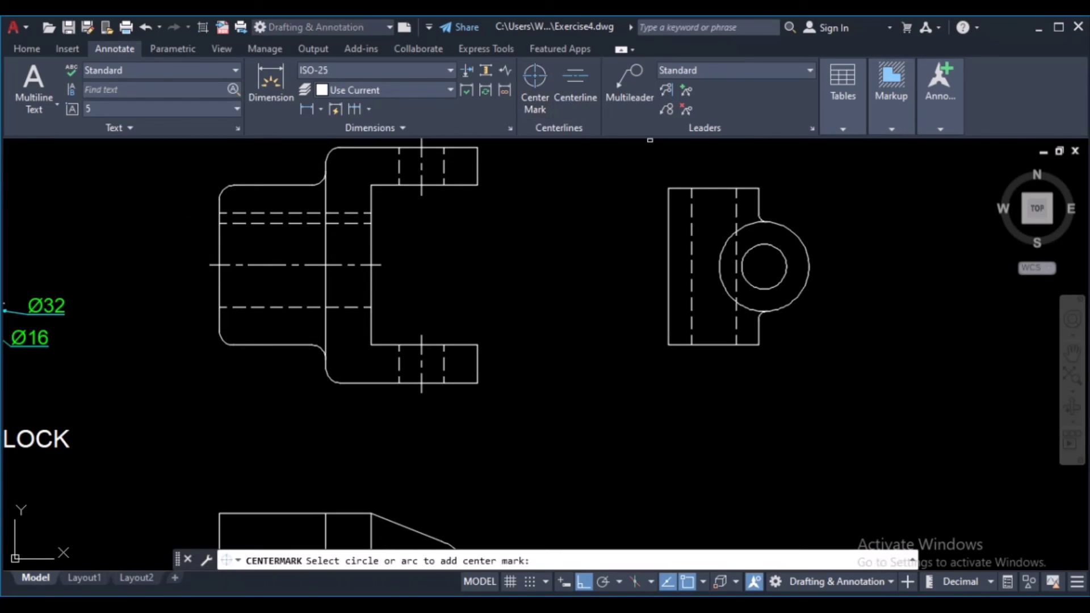
{"action": "left_click", "coordinate": [775, 223]}
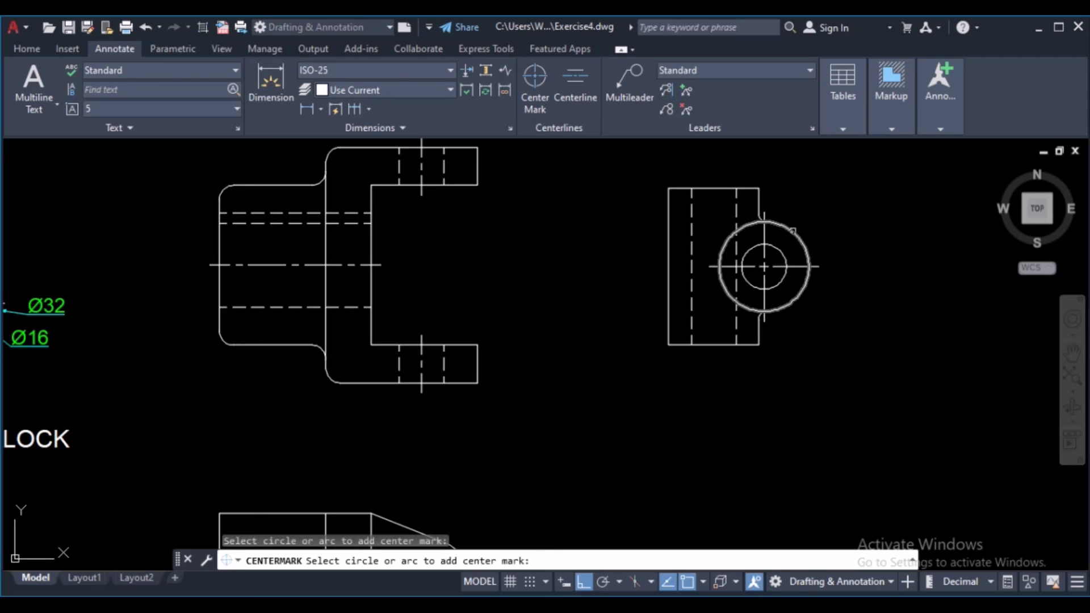
{"action": "scroll", "coordinate": [674, 280], "scroll_direction": "down", "scroll_amount": 2}
{"action": "middle_click_drag", "start_coordinate": [602, 400], "coordinate": [691, 333]}
{"action": "key", "text": "Escape"}
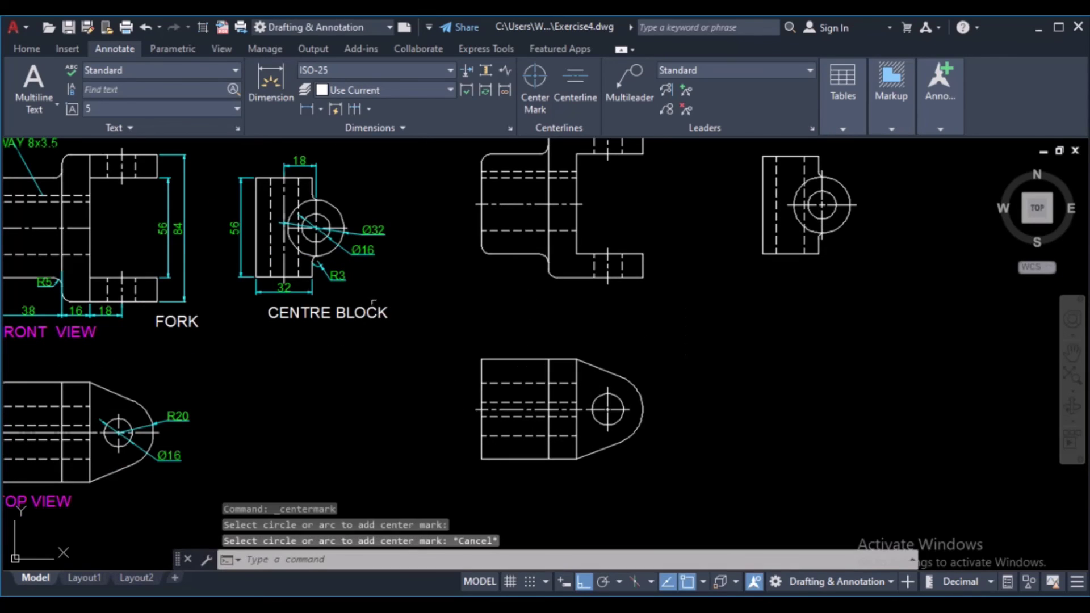